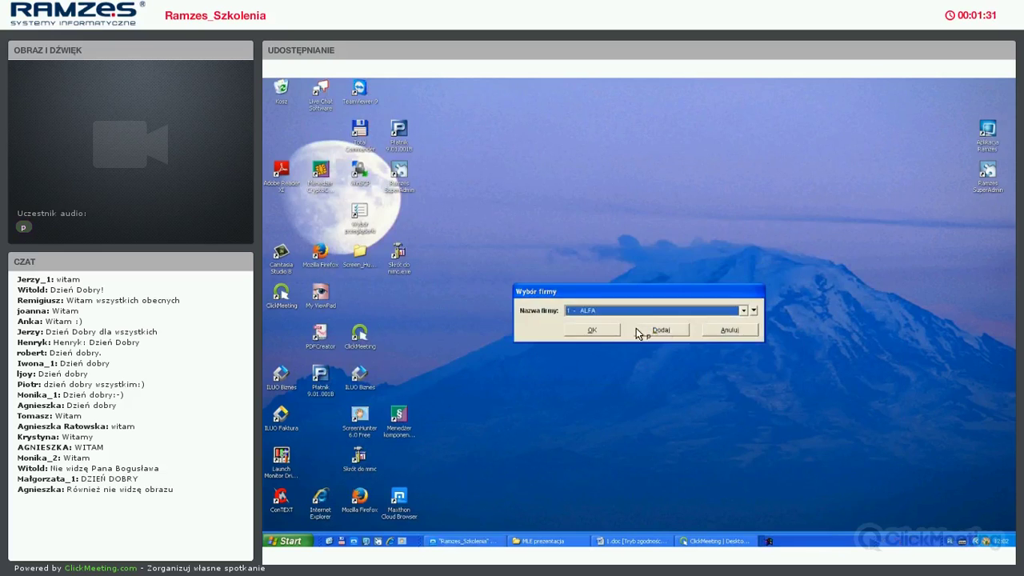
Open the company ALFA with 2014.05.27 as the working date
click(595, 333)
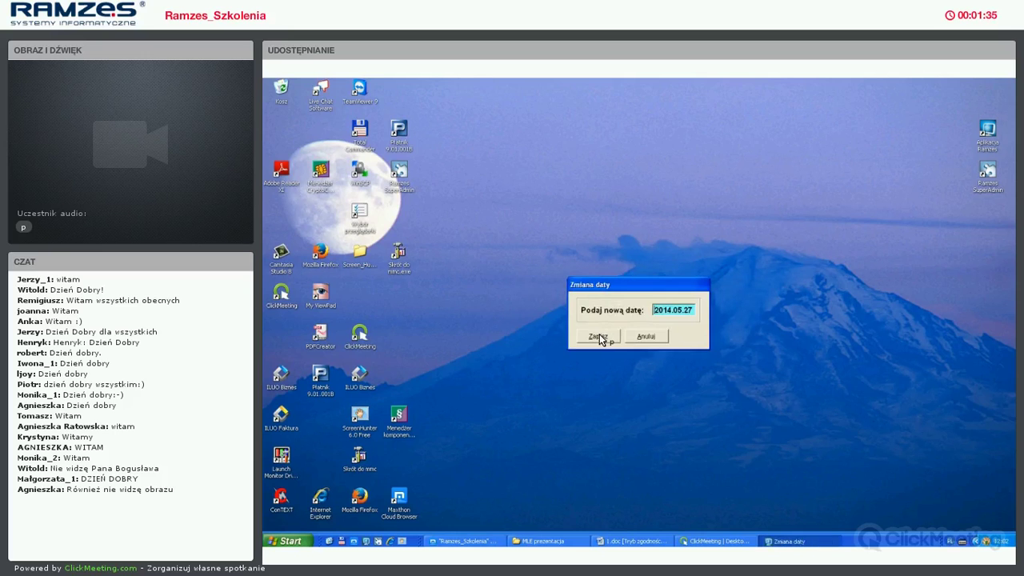
click(598, 336)
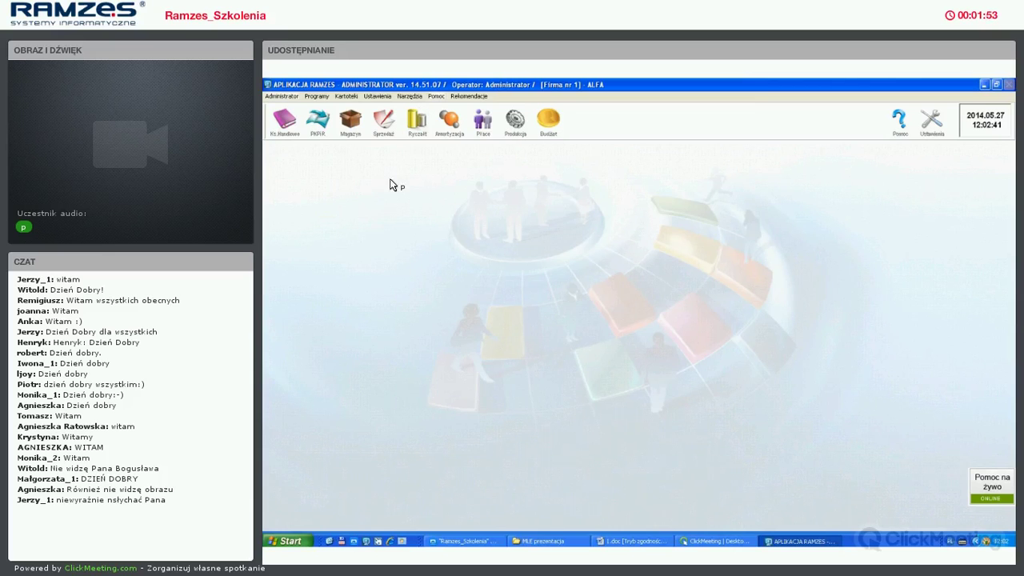
Review the outgoing mail server settings of the default SMTP account in the application users' configuration, leaving them unsaved
click(285, 95)
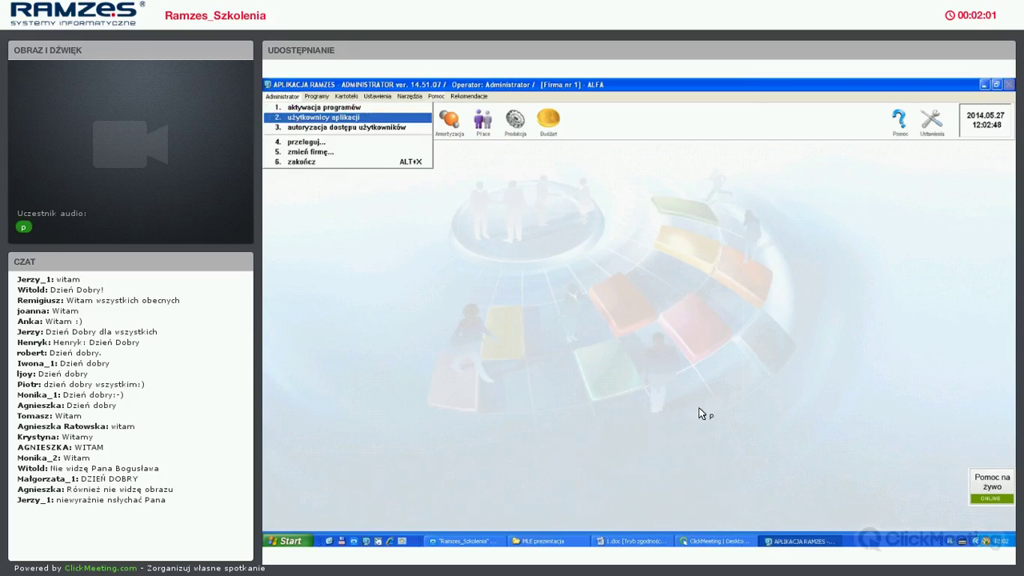
key(Return)
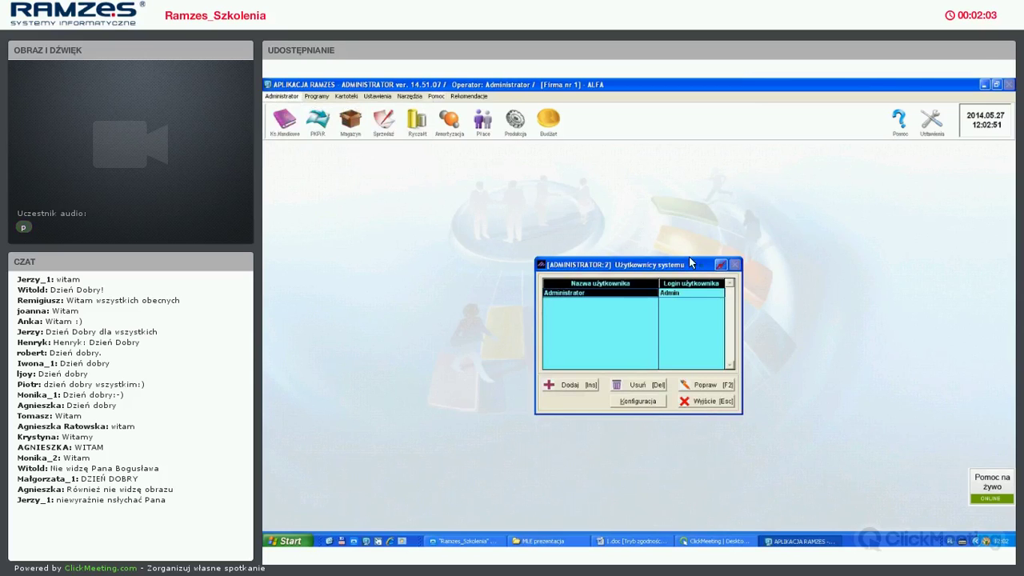
key(alt+k)
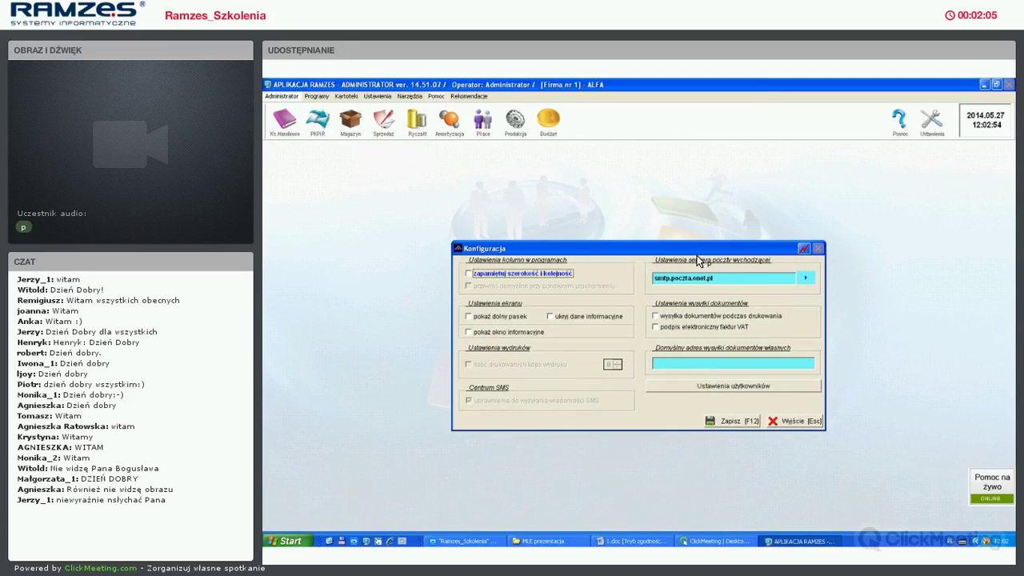
click(805, 278)
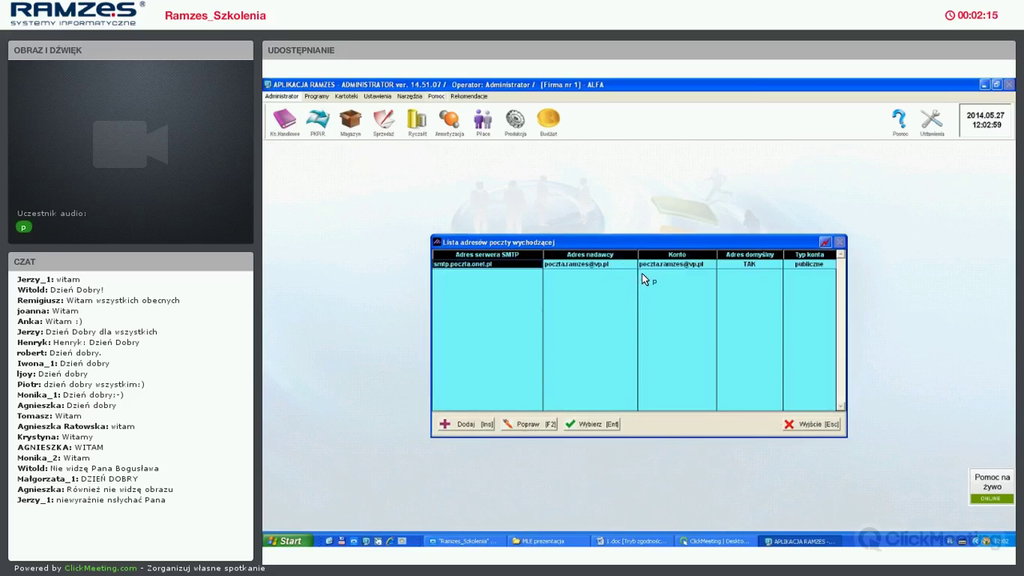
double_click(621, 269)
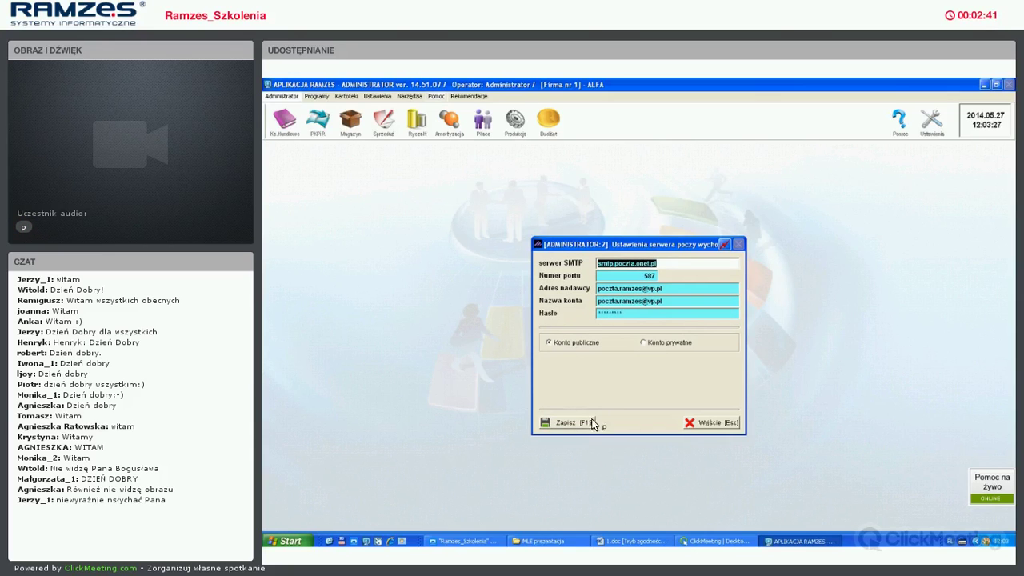
click(694, 421)
key(Escape)
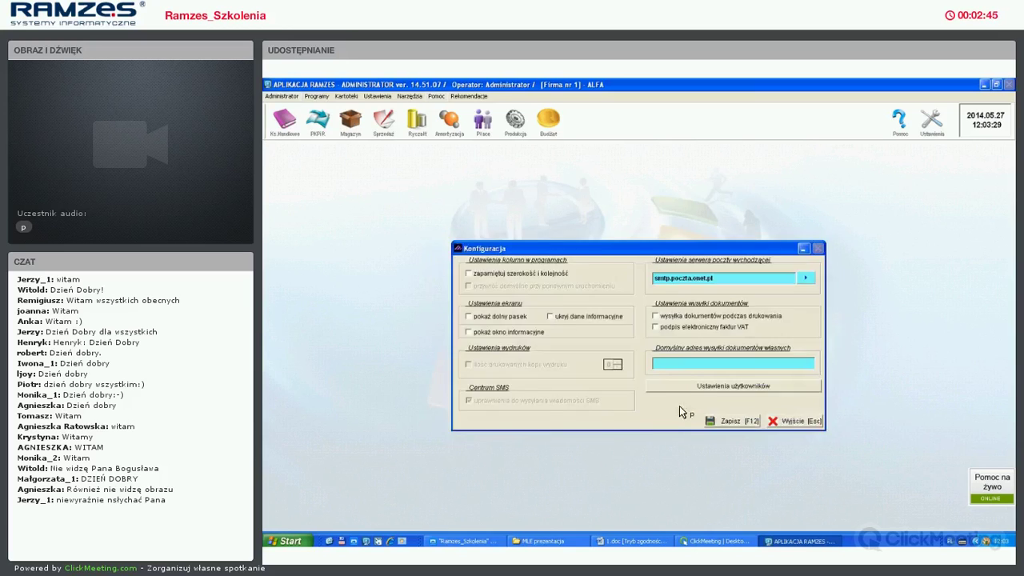
key(Escape)
key(Escape)
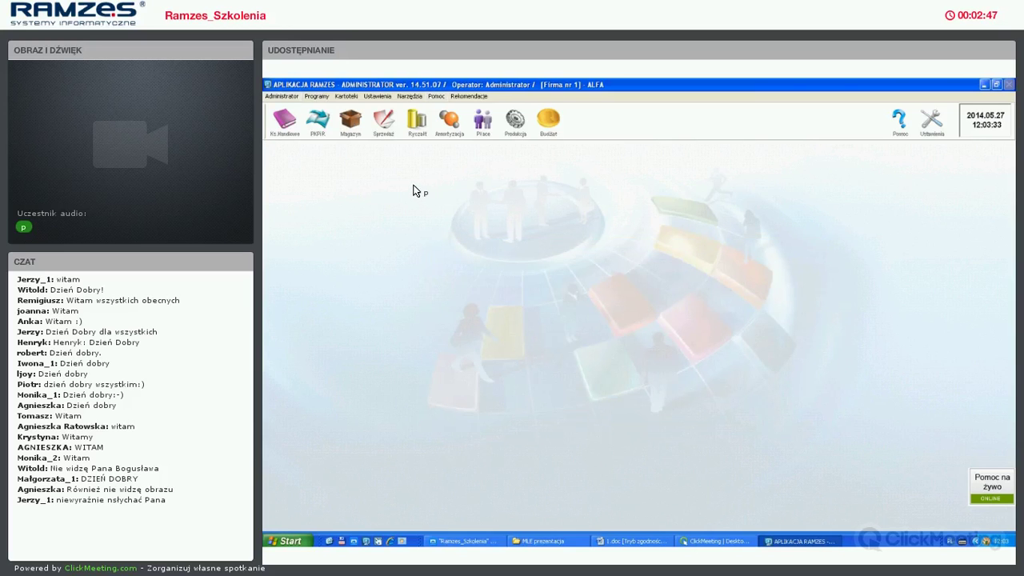
Check the e-mail address in Kontrahent 1's contractor record and close the contractor list
click(351, 99)
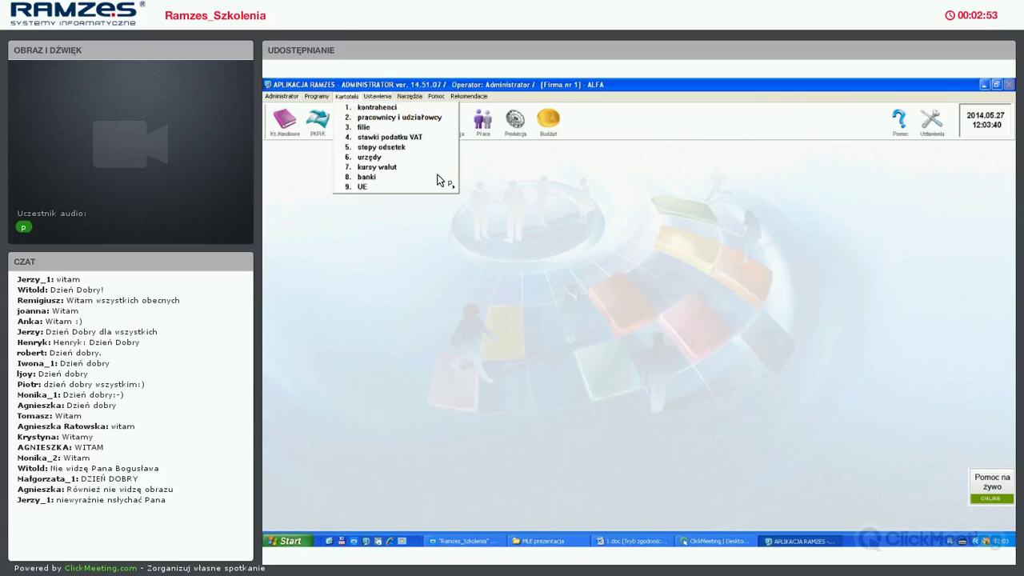
key(Return)
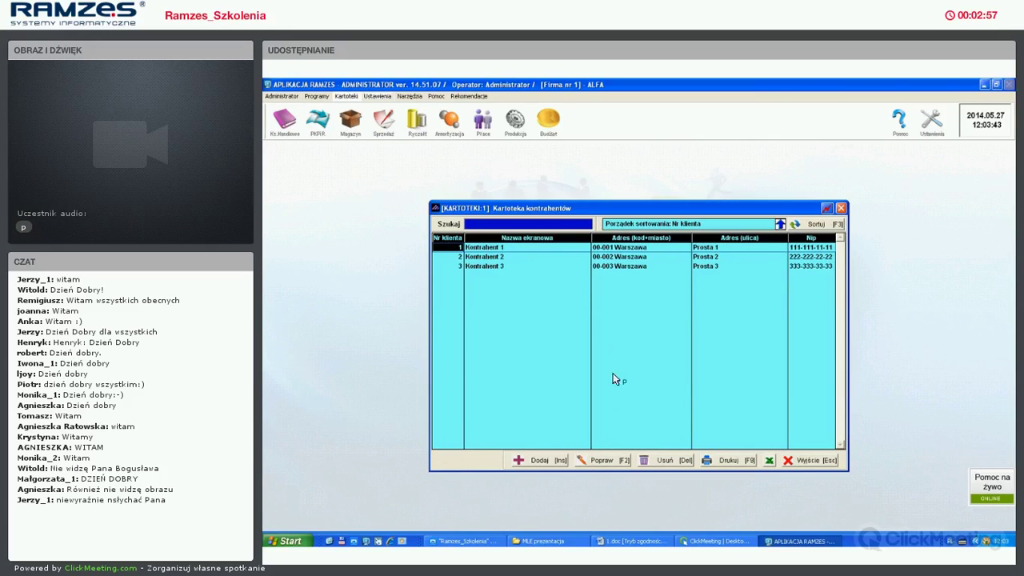
key(F2)
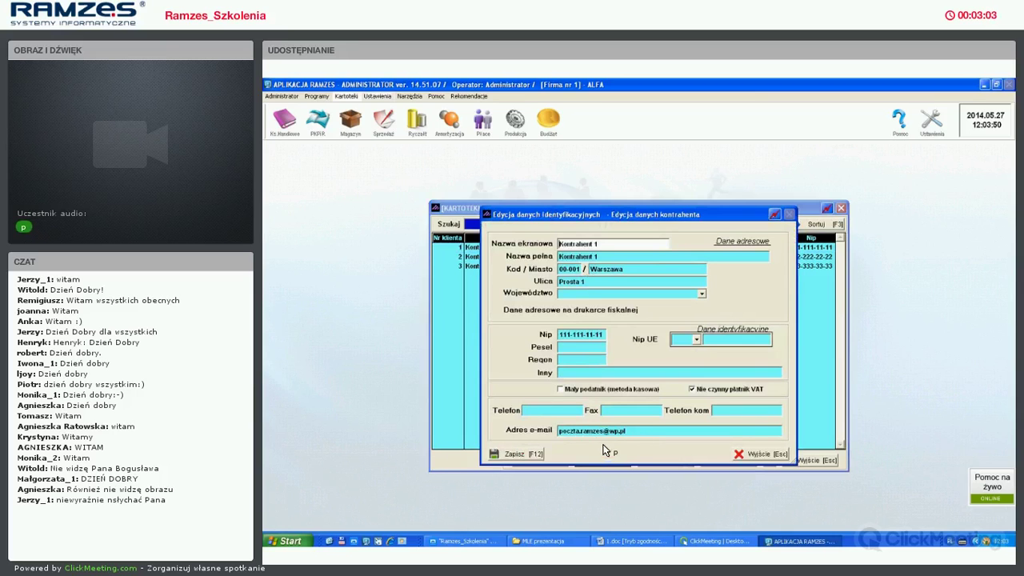
click(603, 435)
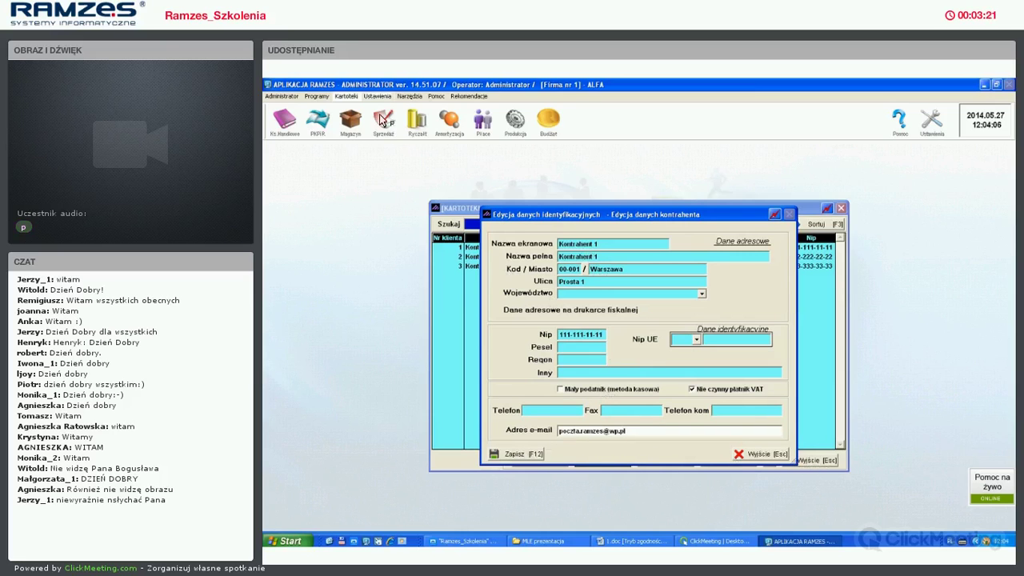
key(Escape)
key(Escape)
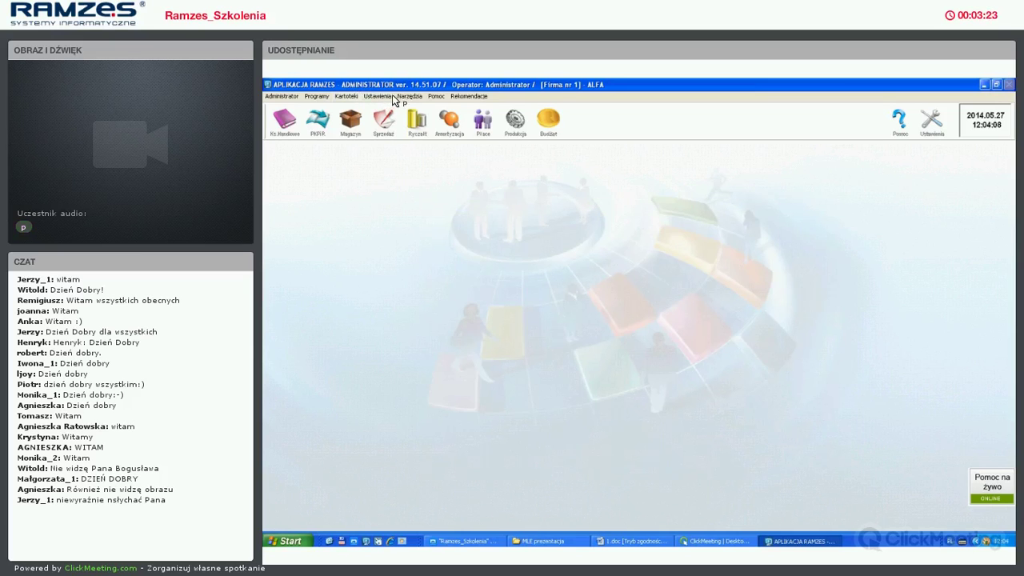
Create a new message in the e-mail center (centrum e-mail) addressed to all three contractors
click(404, 96)
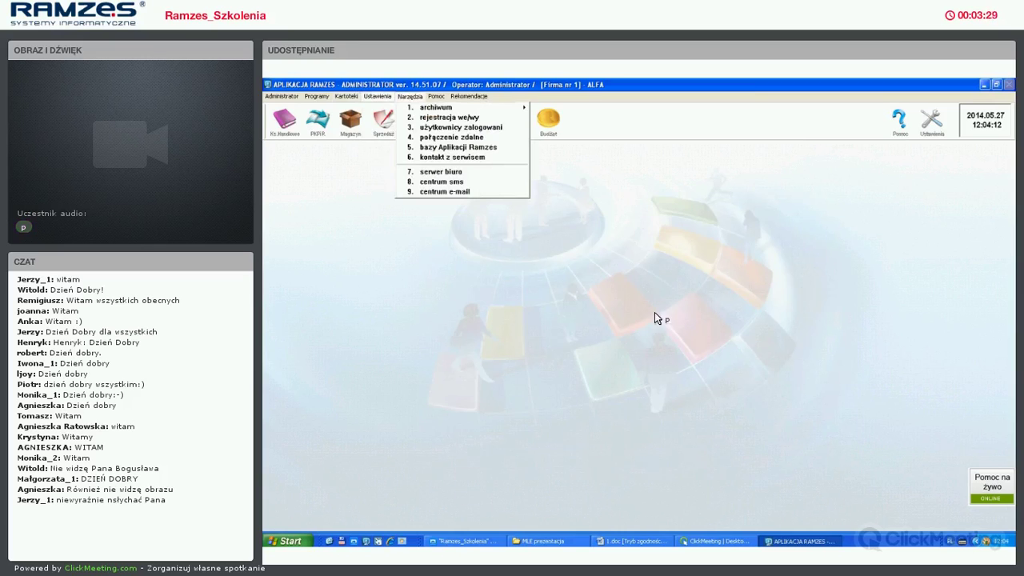
key(9)
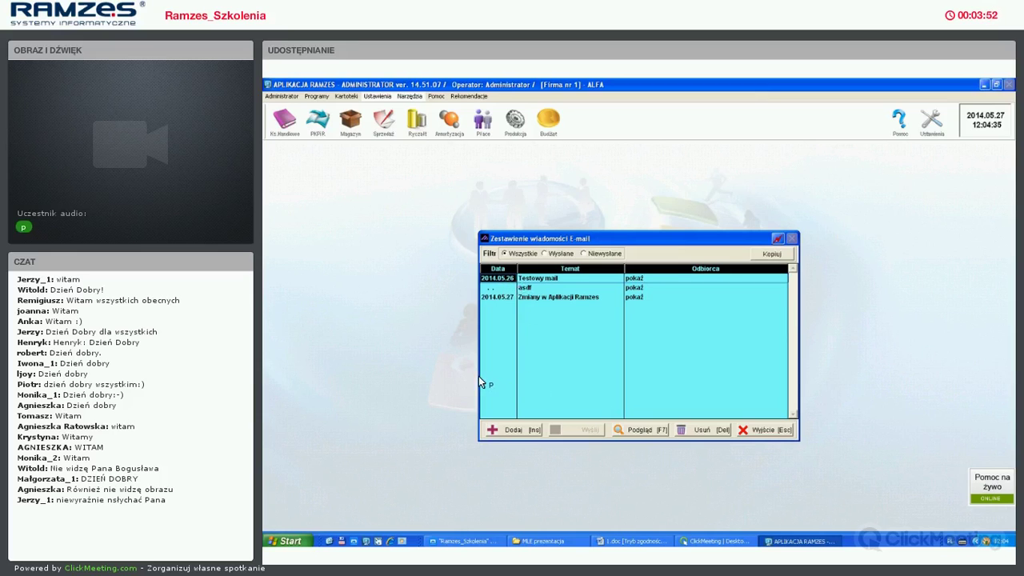
click(526, 433)
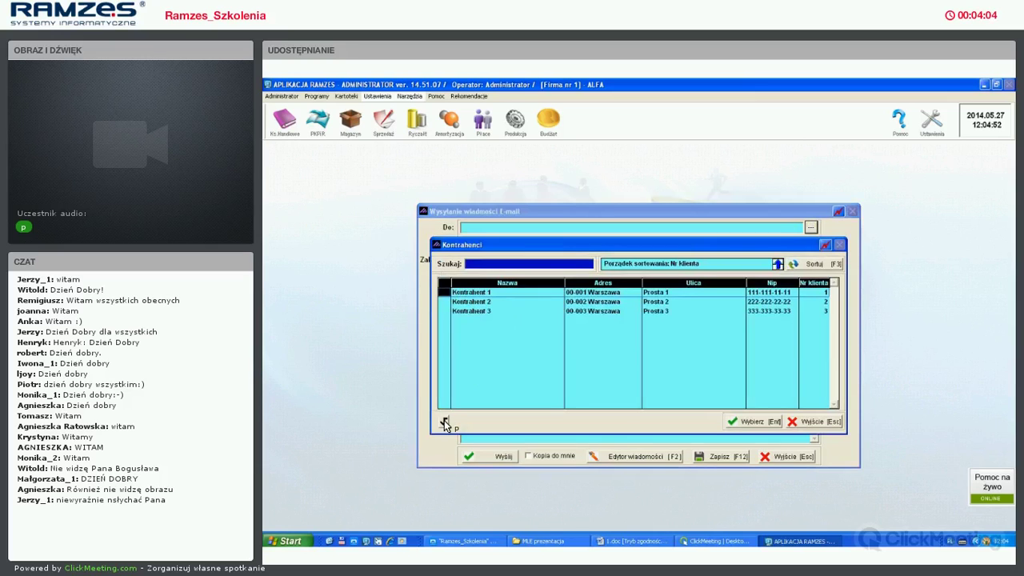
click(445, 424)
click(443, 422)
click(537, 312)
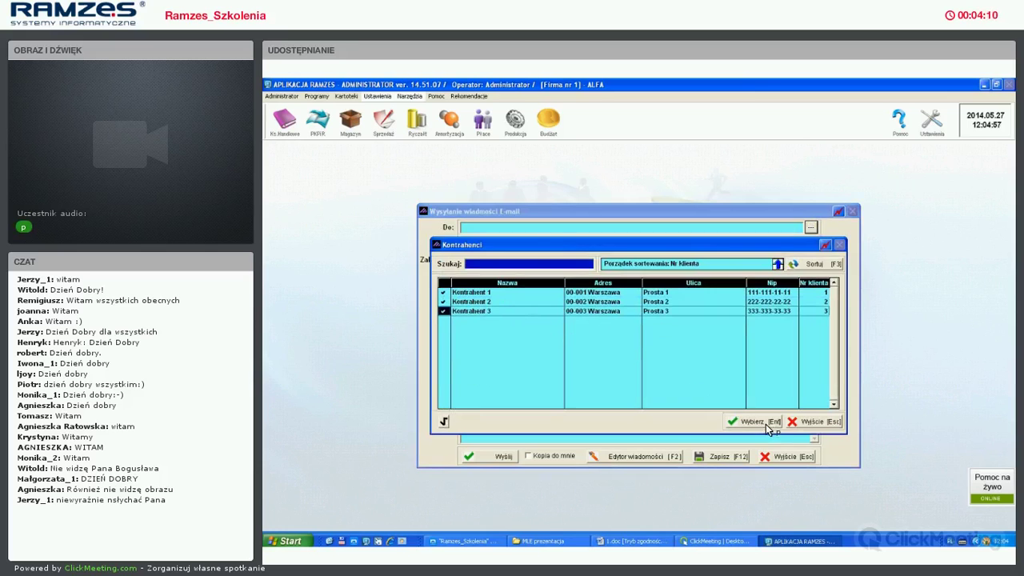
key(Return)
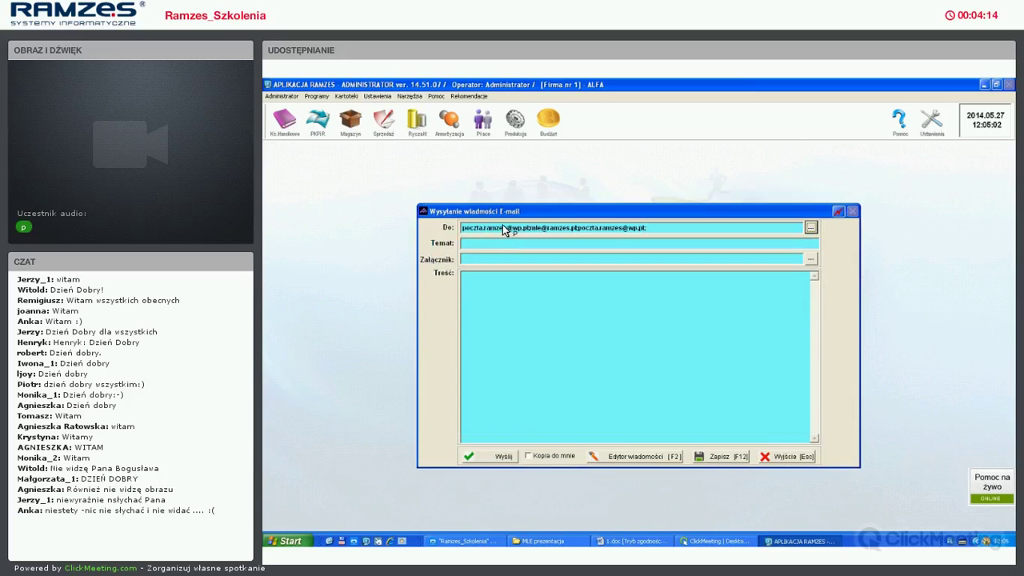
Enter "Zaproszenie na prezenację" as the message subject
click(583, 248)
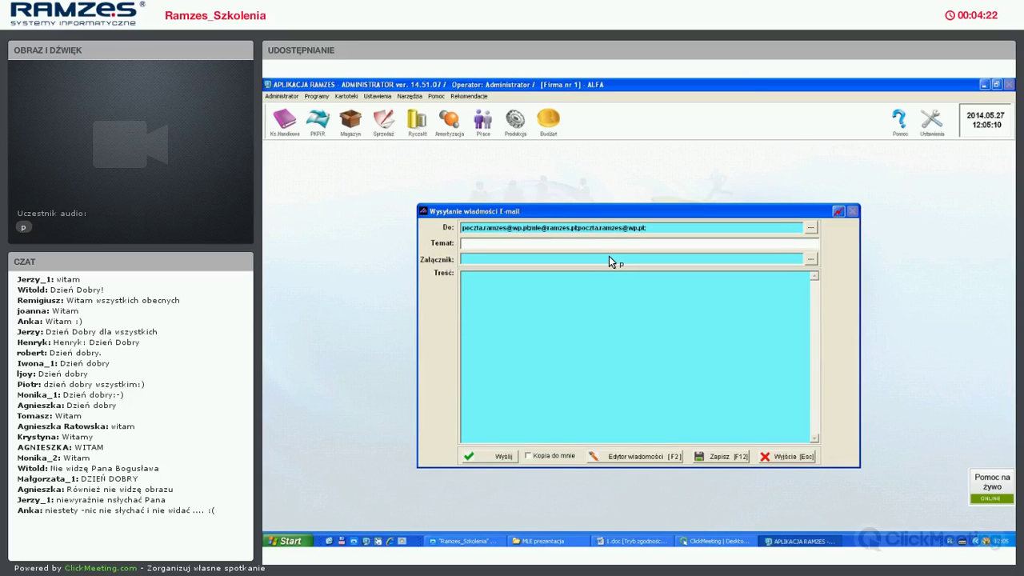
text(Zaproszenie na prezenacje)
Open the message body in a maximized editor and paste in the entire content of the Word document 1.doc
click(602, 374)
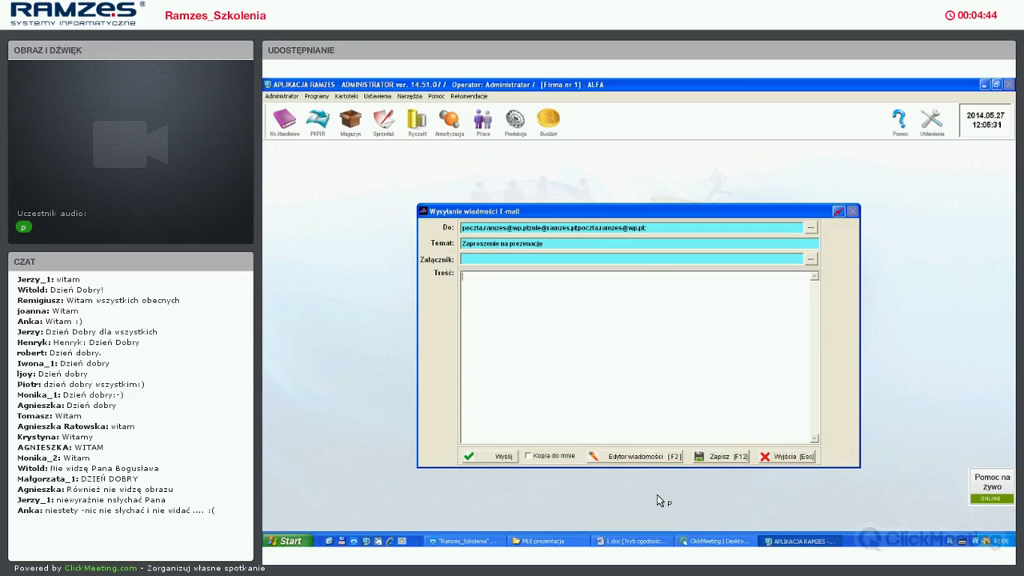
key(F2)
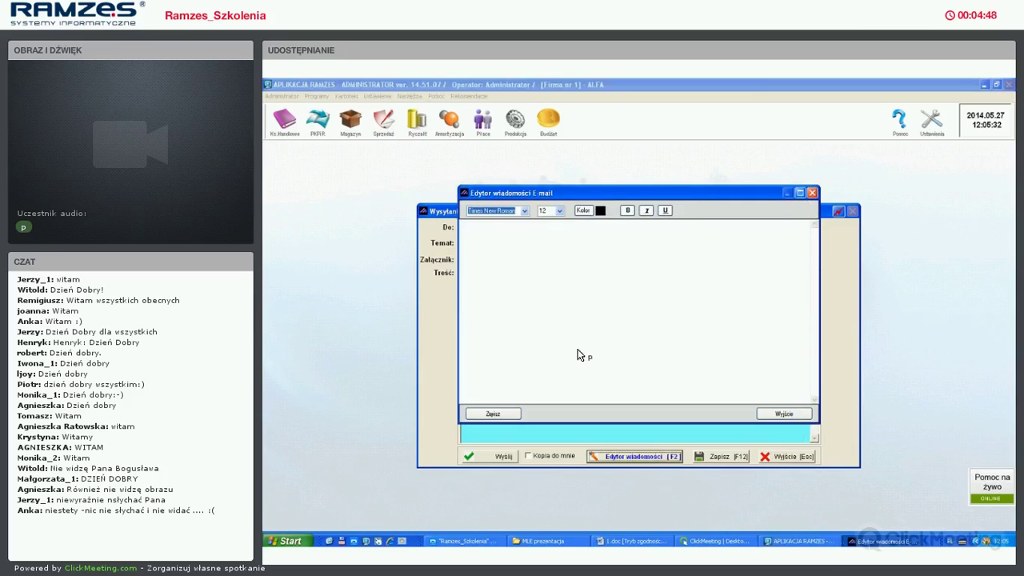
click(800, 192)
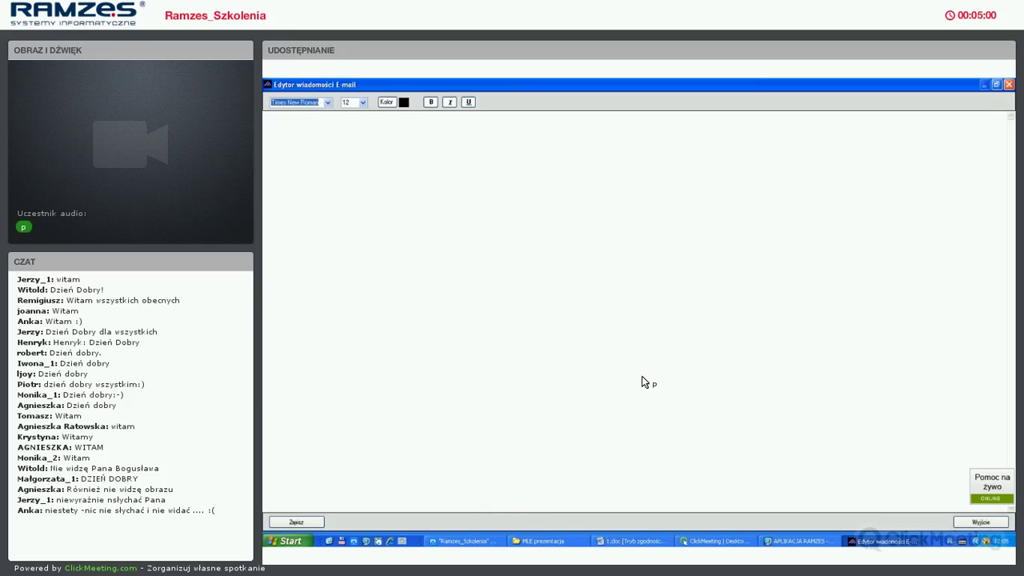
click(633, 541)
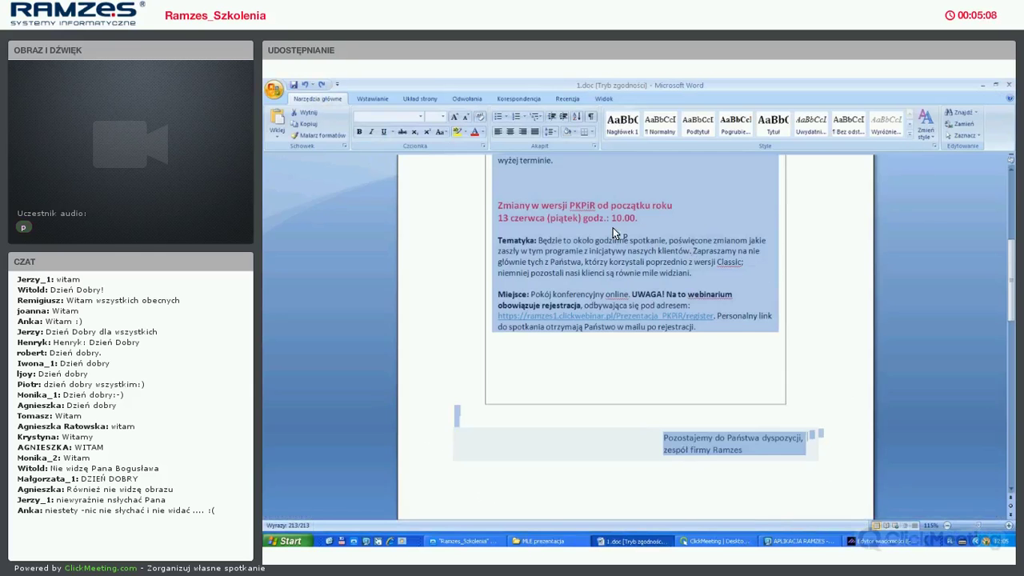
click(583, 214)
scroll(586, 255, up, 4)
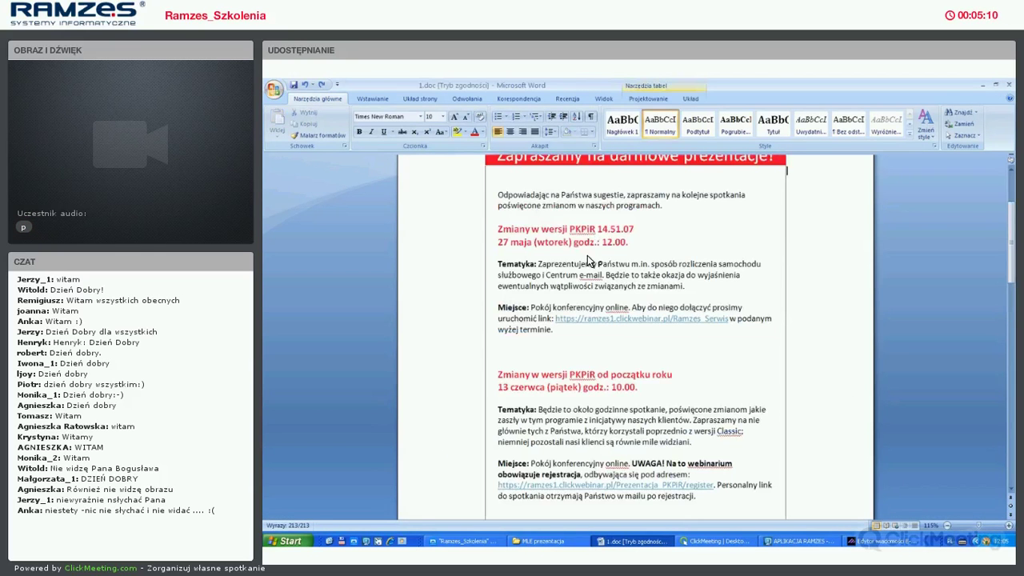
key(ctrl+a)
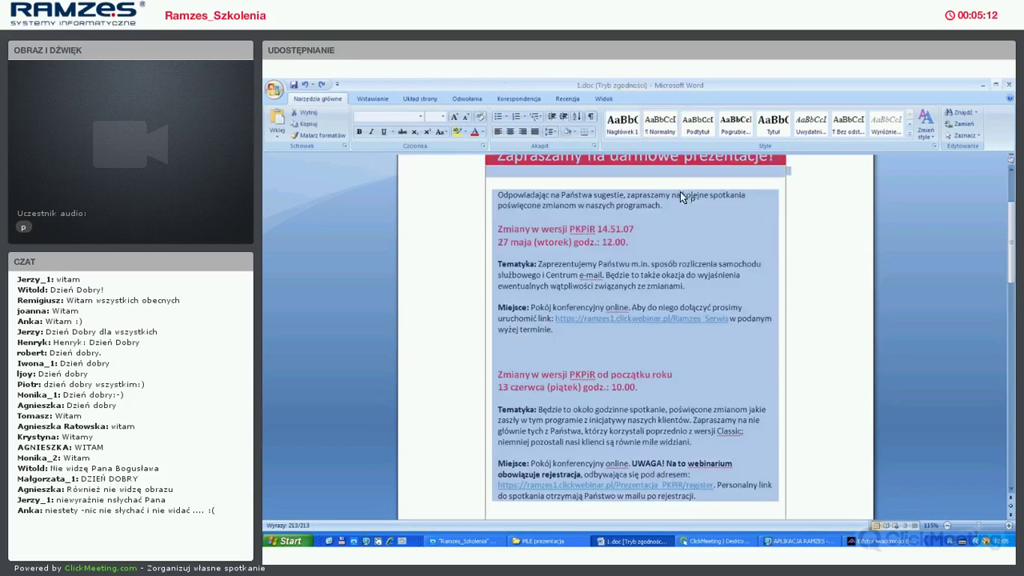
key(alt+Tab)
key(ctrl+v)
scroll(569, 190, up, 5)
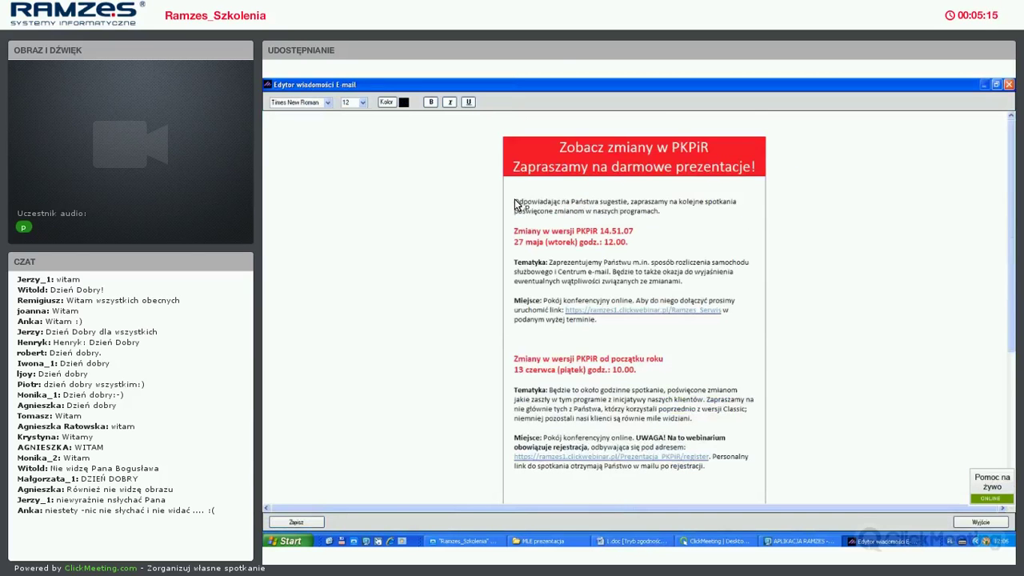
Insert the picture 1.bmp from Prezentacja_mailing before the opening paragraph and reduce its size slightly
right_click(611, 191)
click(517, 207)
click(549, 313)
right_click(516, 200)
key(Down)
key(Down)
key(Down)
key(Down)
key(Return)
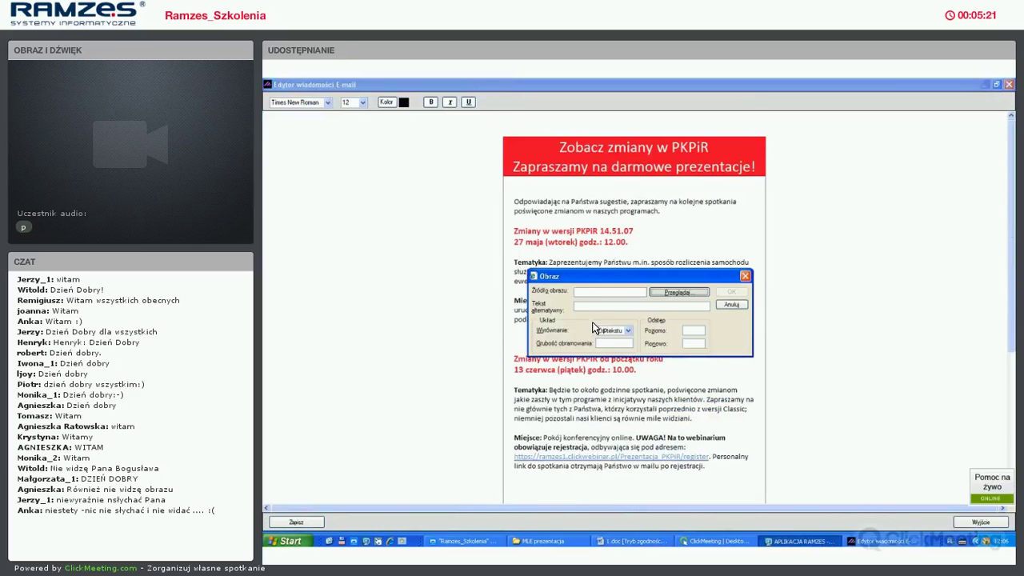
key(Return)
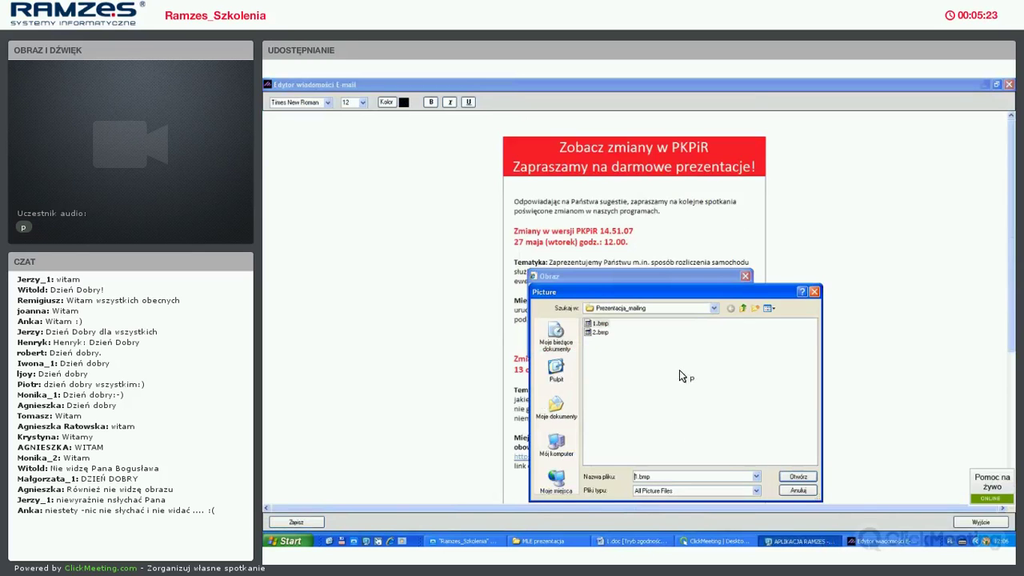
click(600, 323)
key(Return)
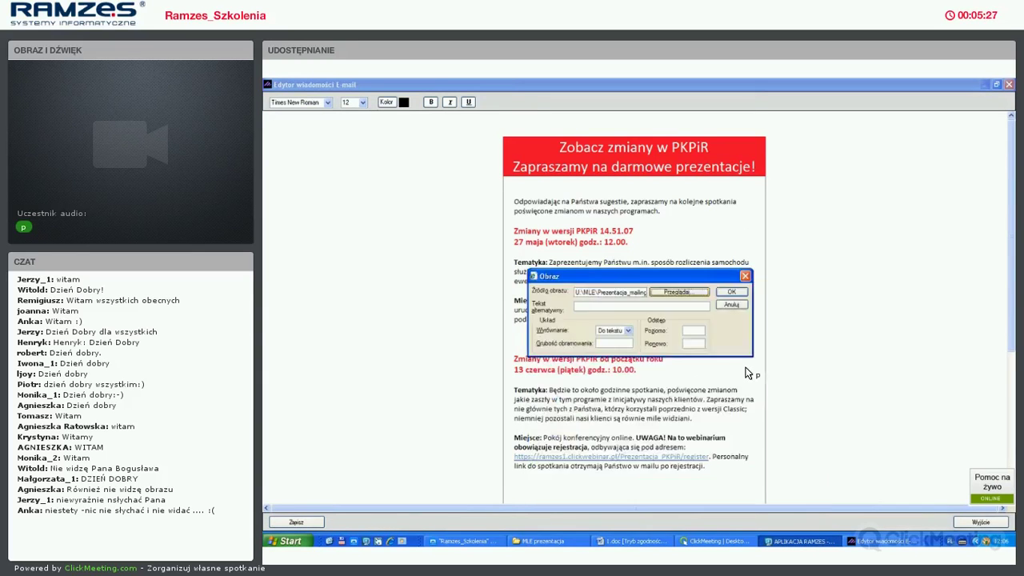
key(Return)
click(743, 371)
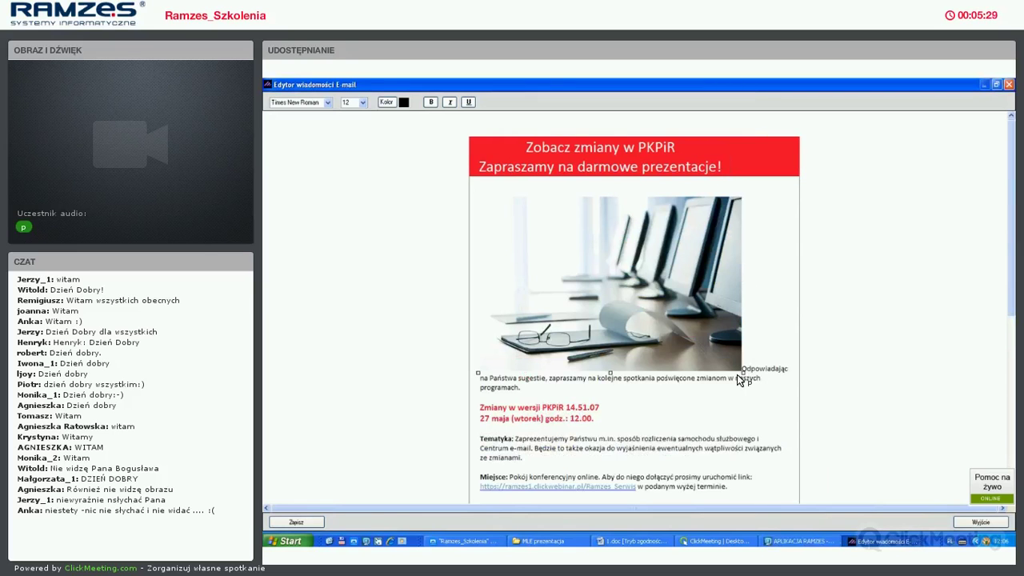
click(736, 374)
Insert the picture 2.bmp from Prezentacja_mailing between the closing line "zespół firmy Ramzes" and the company address
scroll(696, 391, down, 10)
right_click(670, 344)
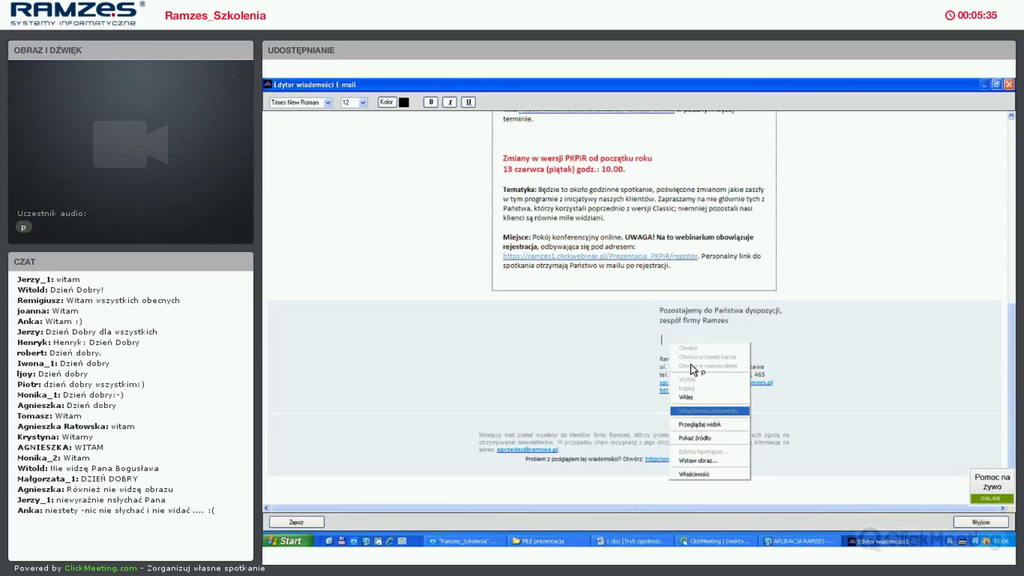
click(698, 460)
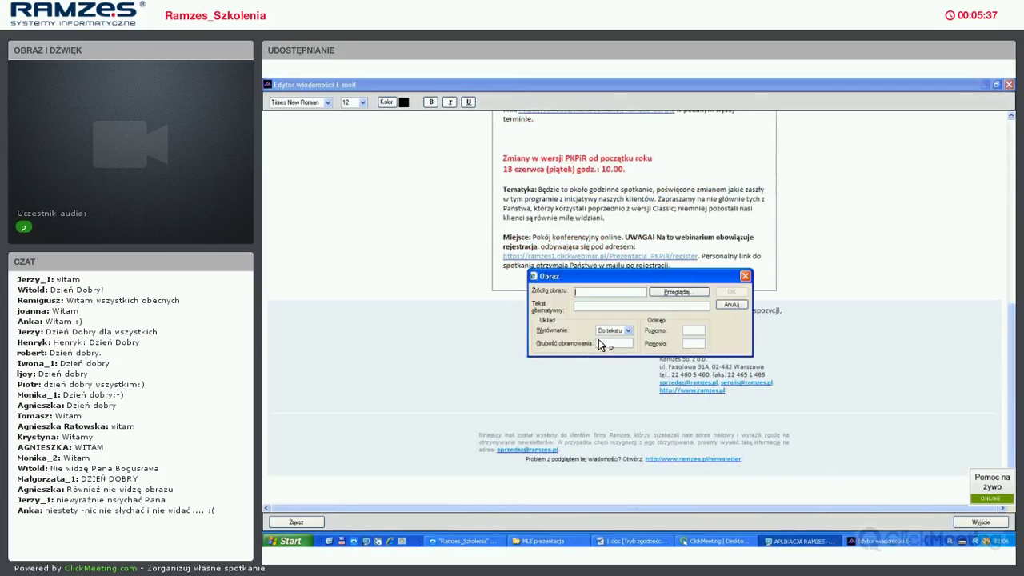
click(678, 291)
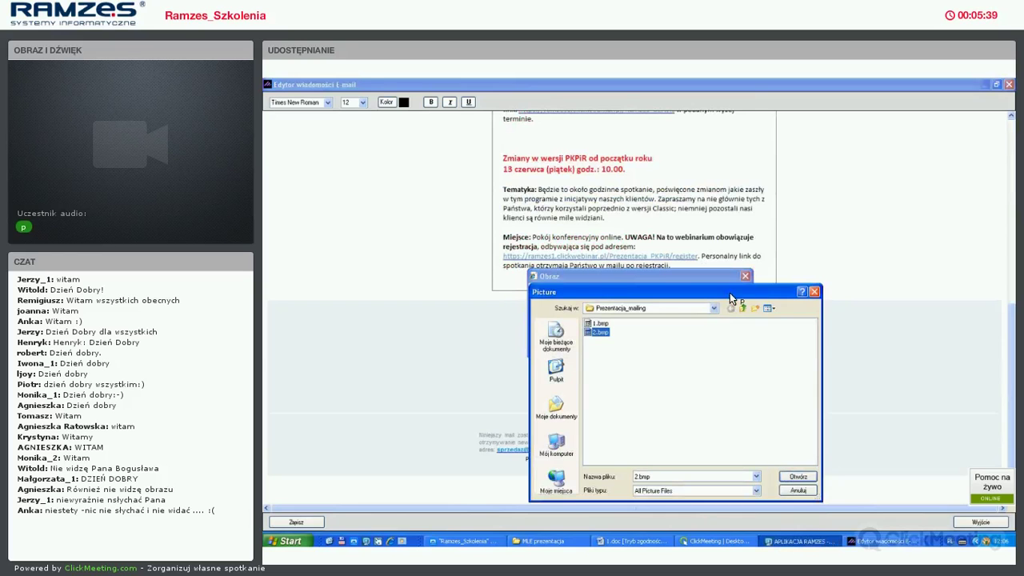
key(Return)
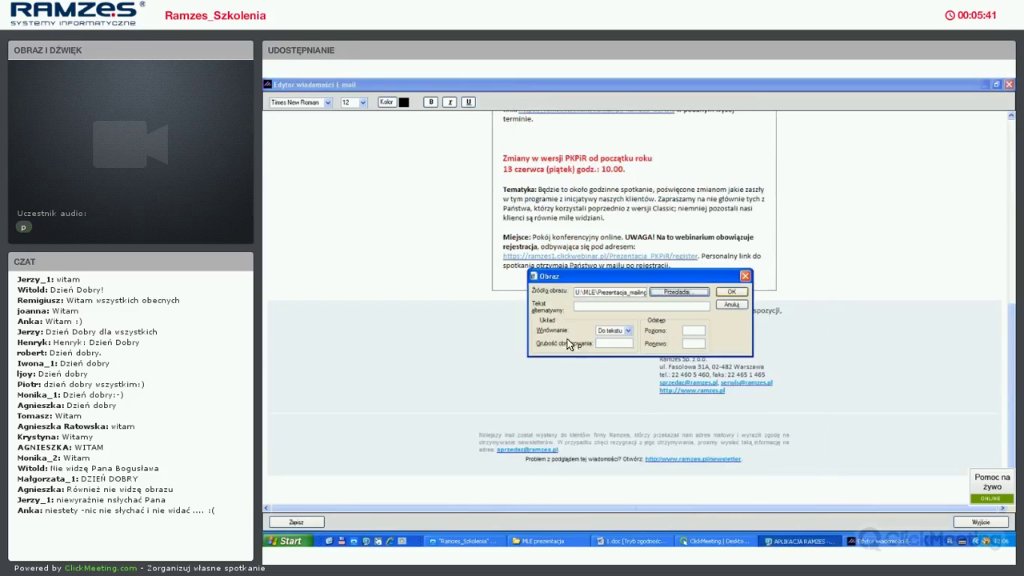
key(Return)
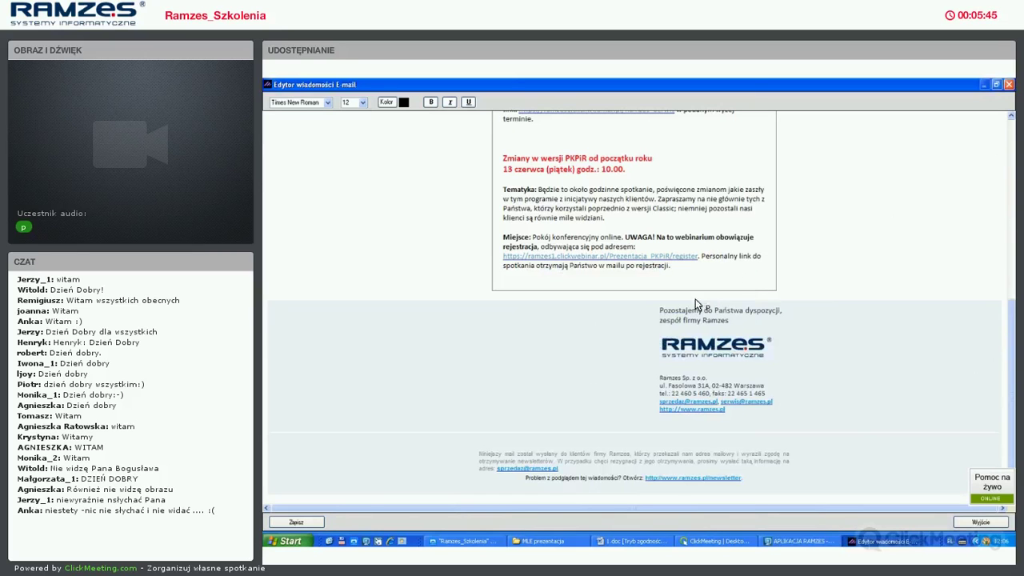
Save the message body, leave the message editor, and send the invitation to the contractors
click(306, 523)
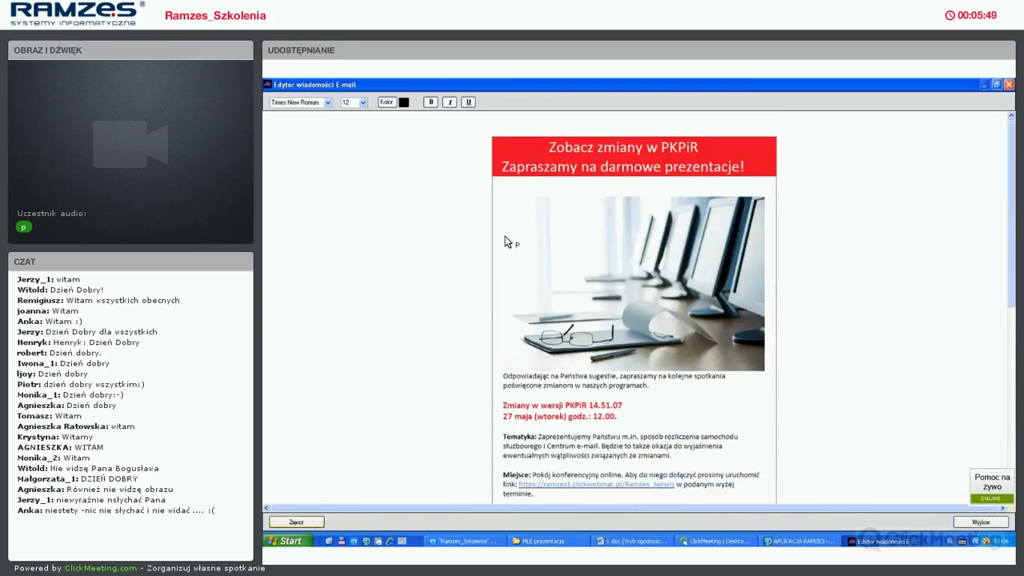
key(Escape)
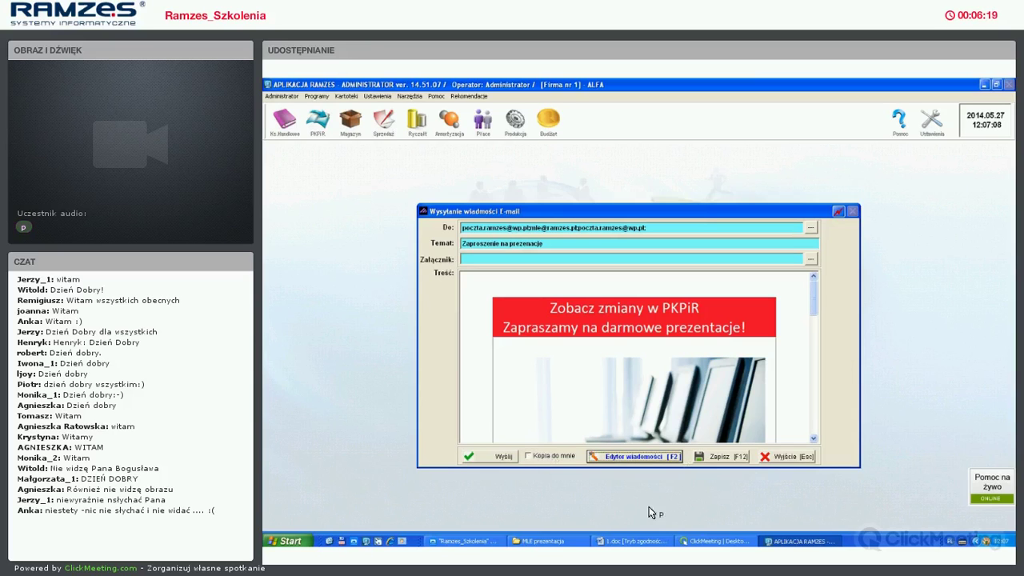
click(487, 454)
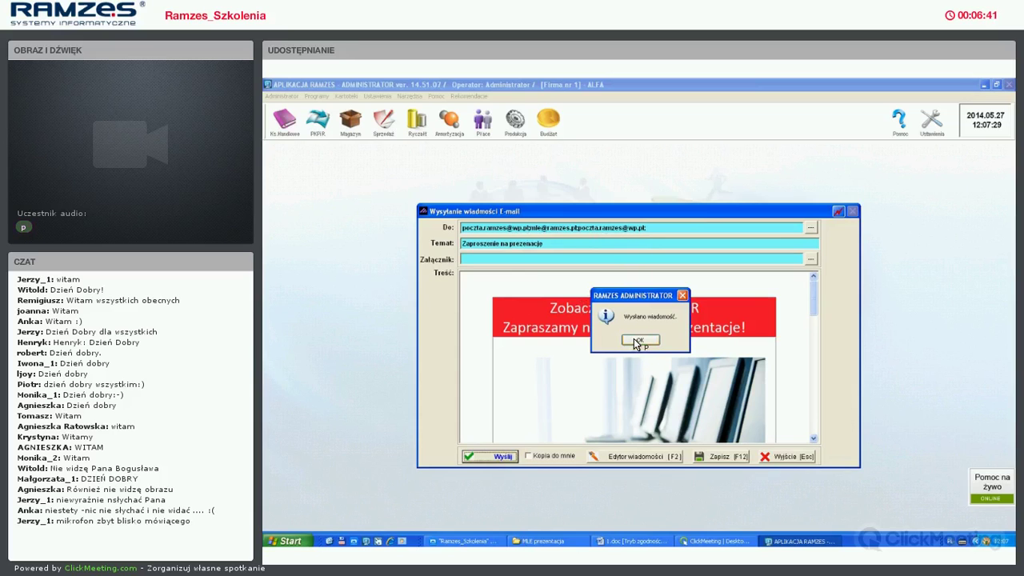
key(Return)
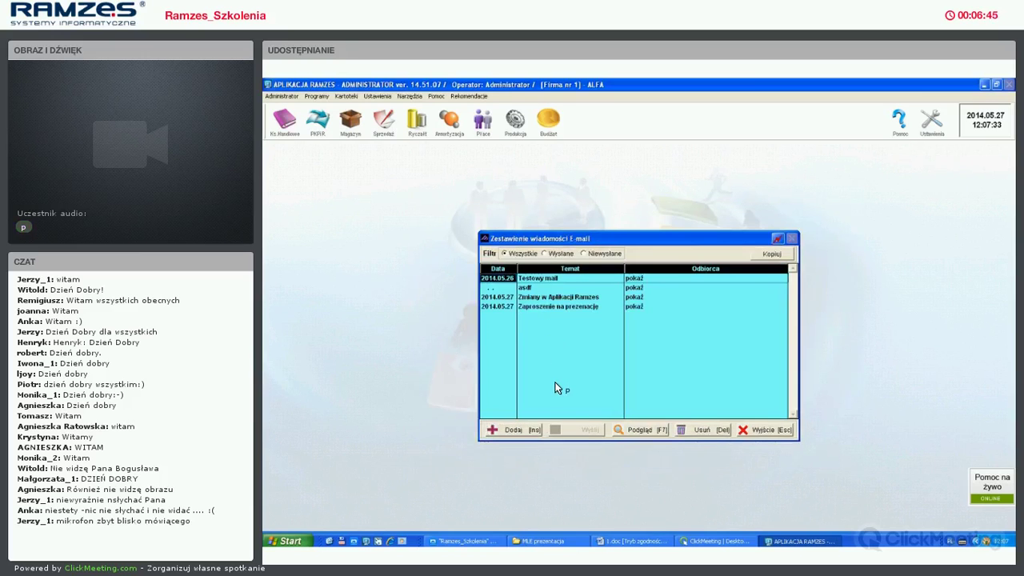
Duplicate the sent message "Zaproszenie na prezenację" from the message list and send the copy
click(555, 383)
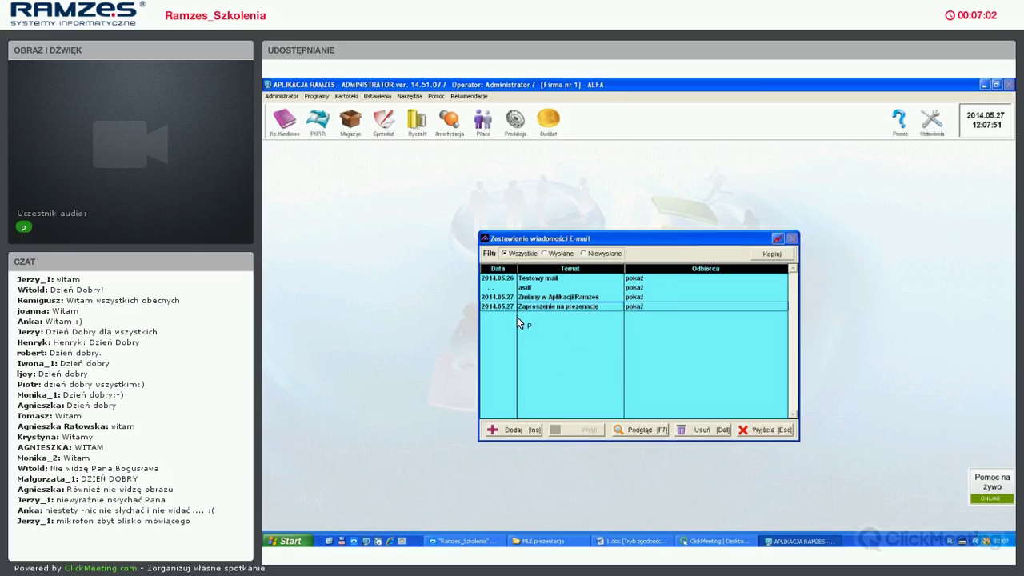
click(773, 253)
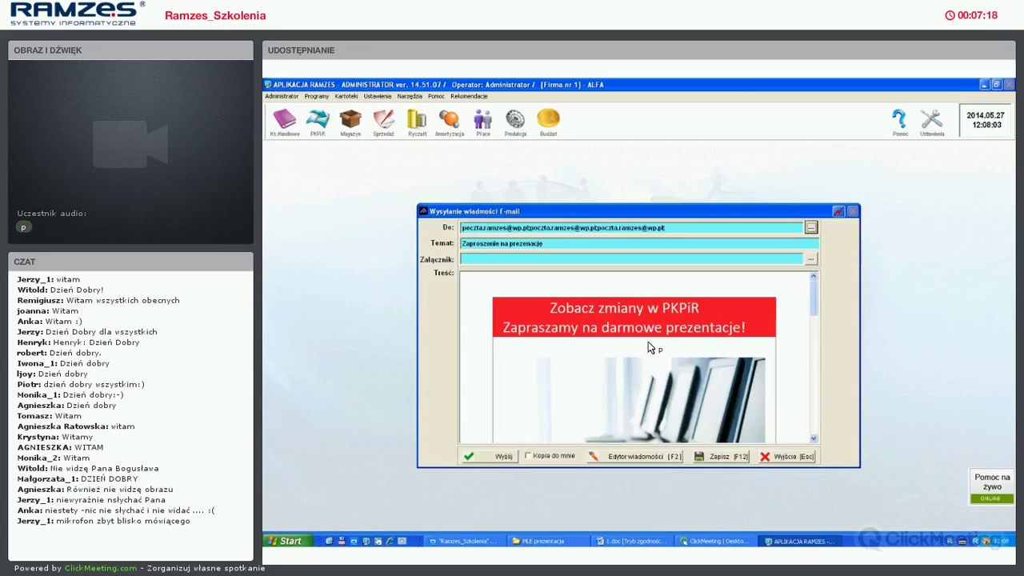
key(Return)
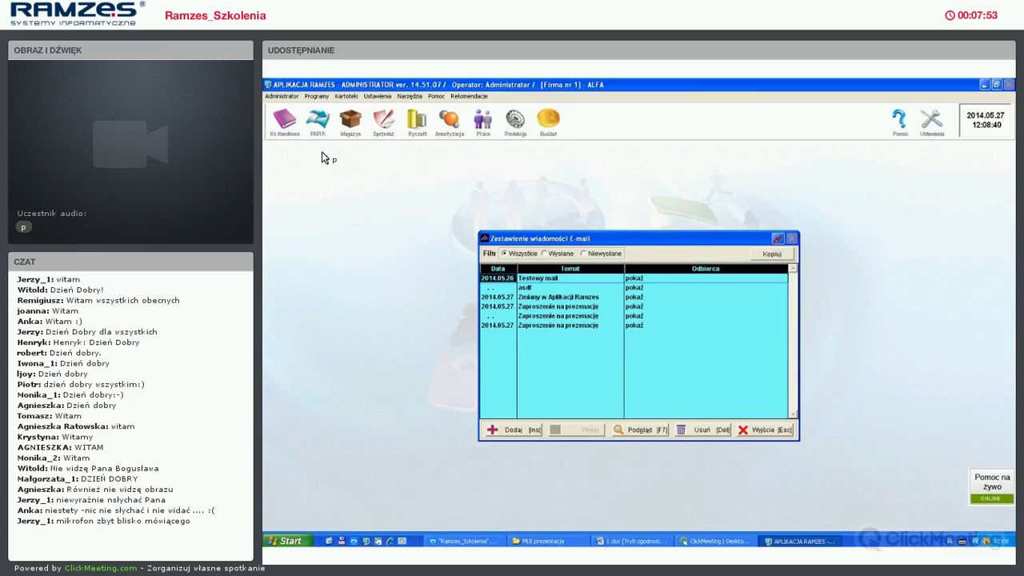
Leave the message list, switch to the PKPiR module, and open its vehicle register (ewidencja pojazdów)
key(Escape)
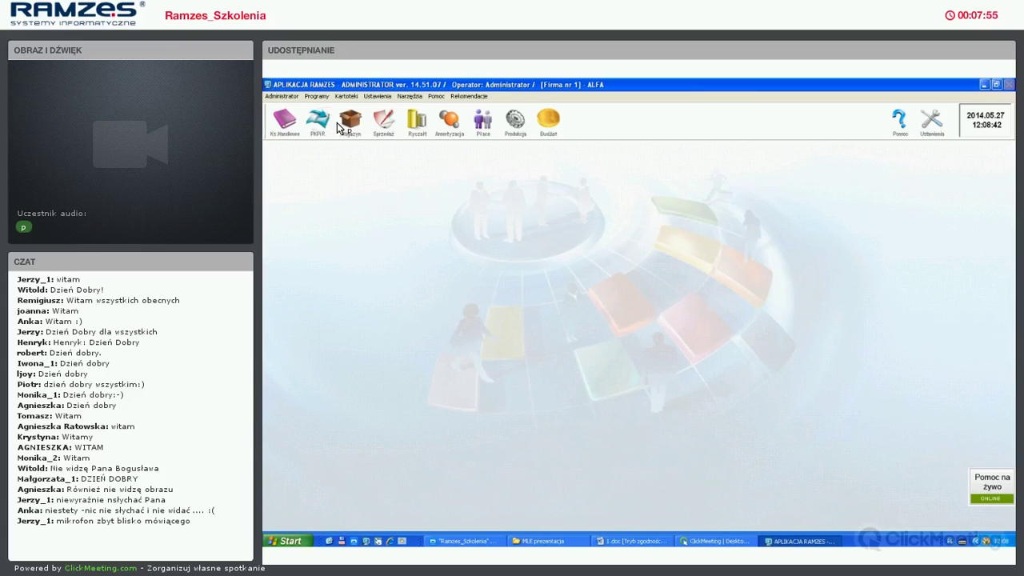
click(341, 125)
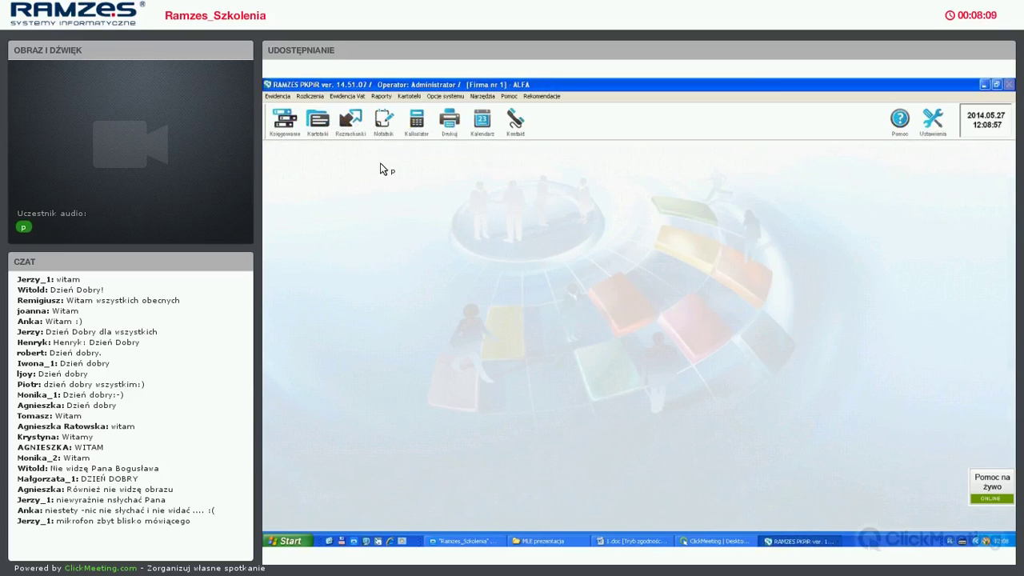
click(345, 97)
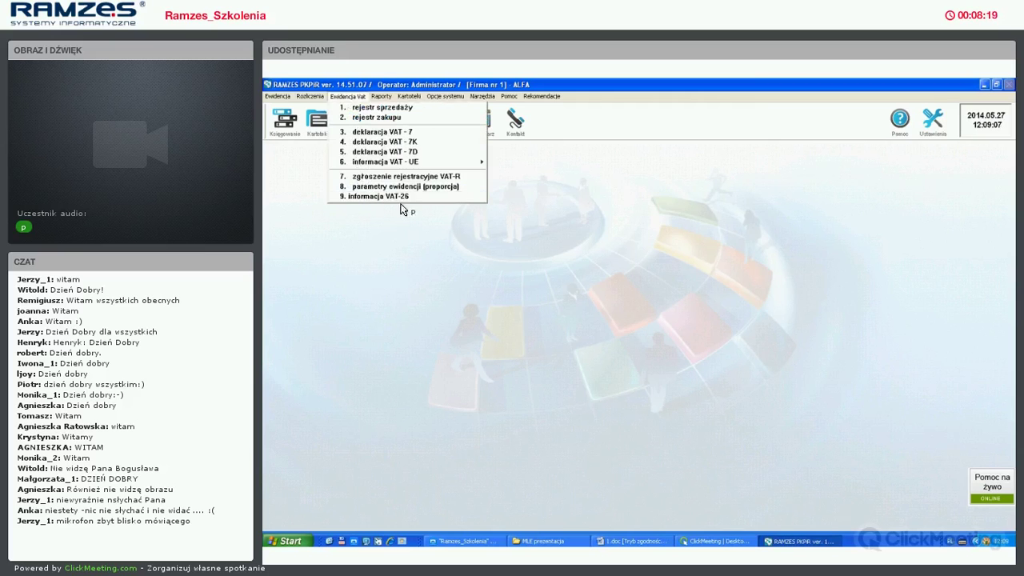
click(409, 98)
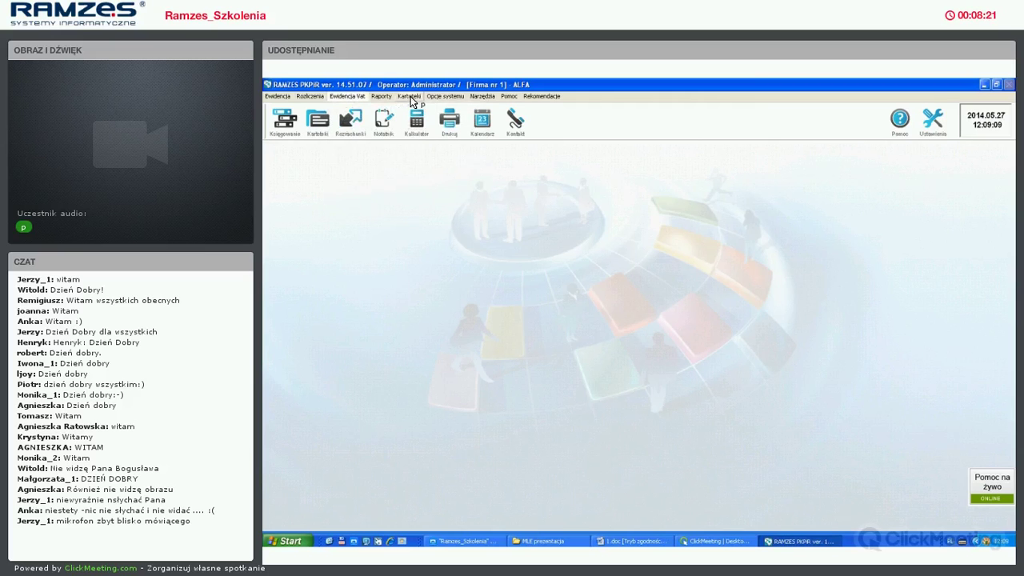
key(alt+k)
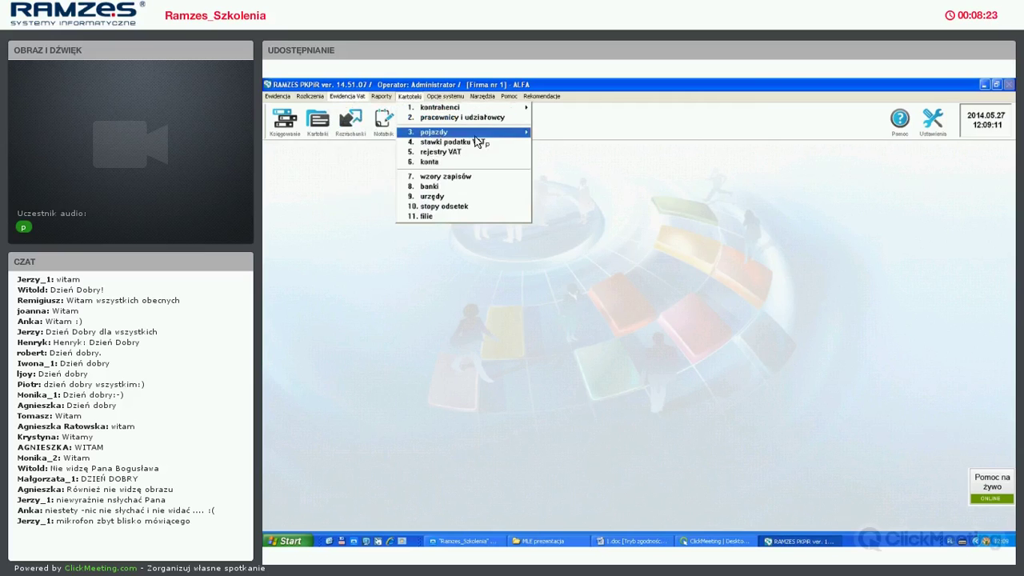
mouse_move(527, 131)
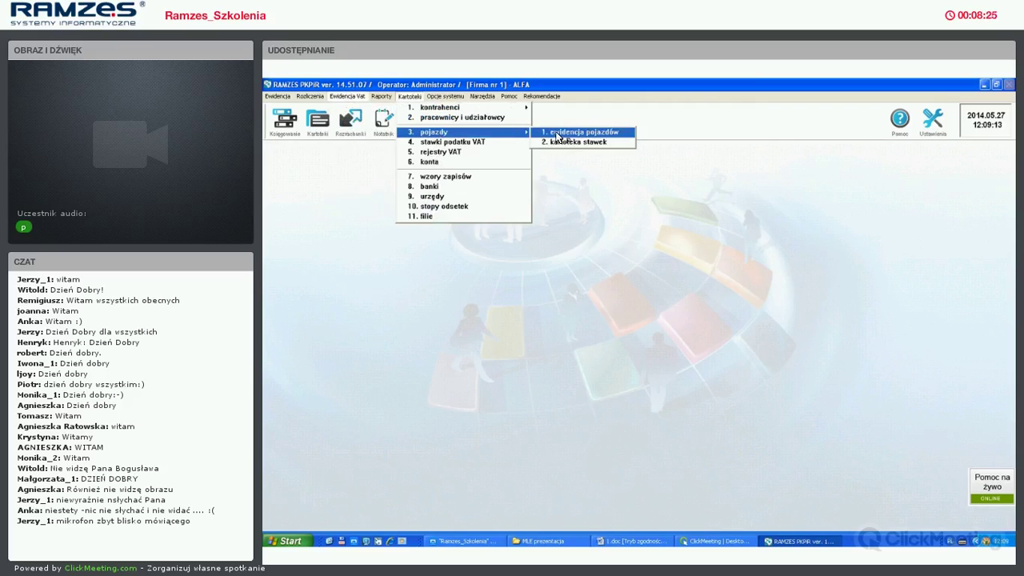
key(Return)
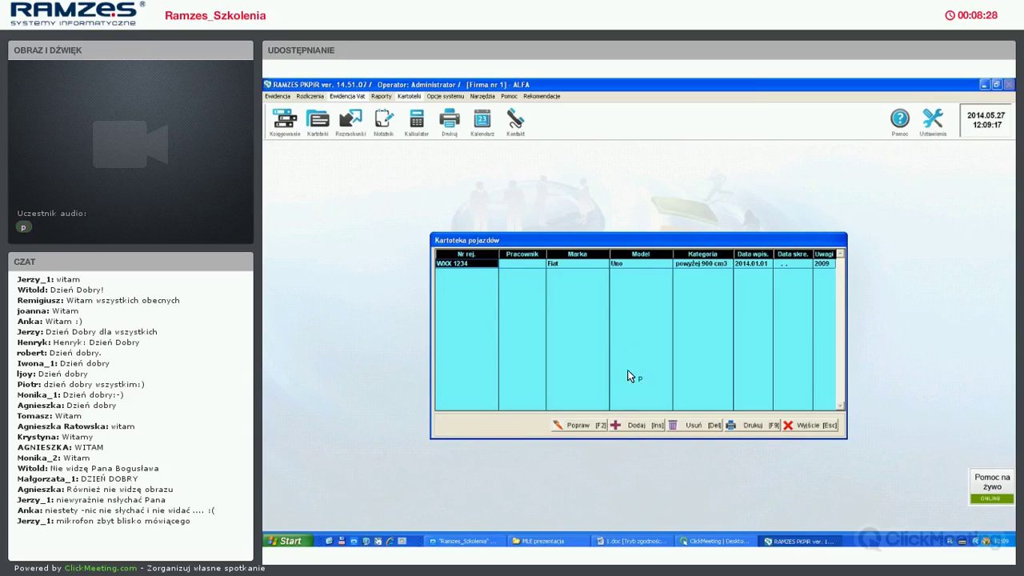
Edit the Fiat Uno's vehicle record with category "2. powyżej 900 cm3", save it, and close the vehicle register
key(F2)
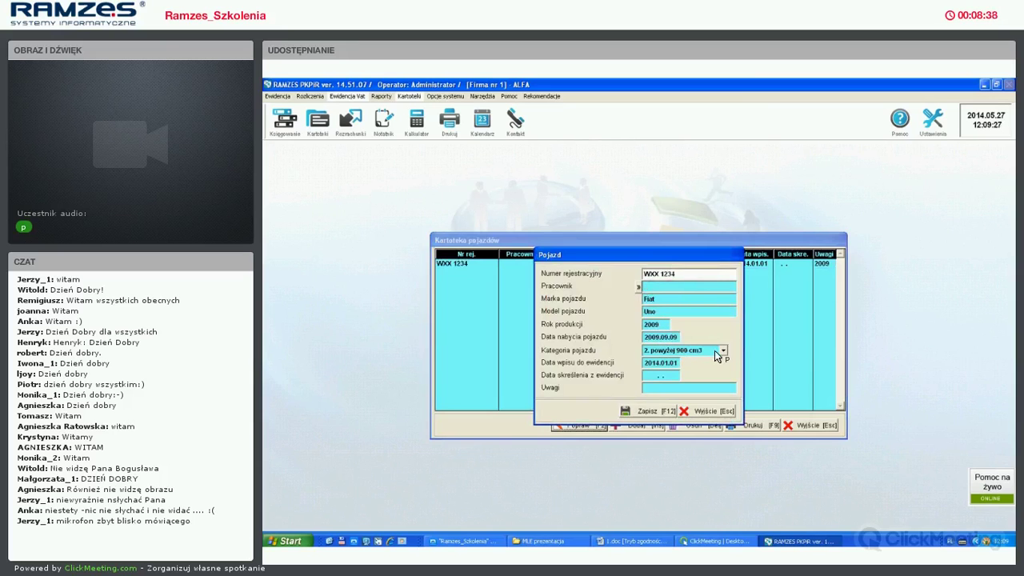
click(706, 350)
click(657, 398)
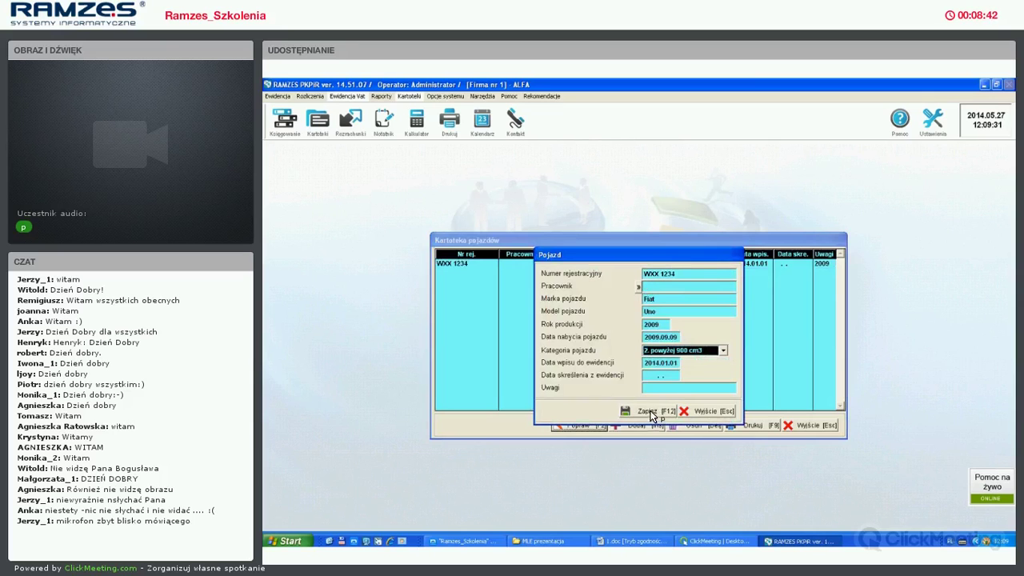
click(667, 413)
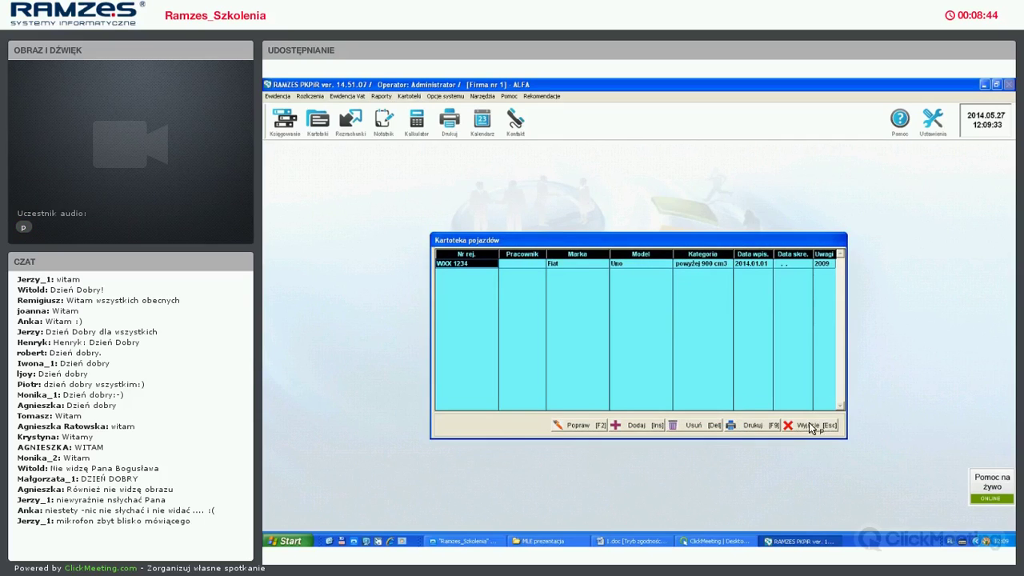
key(Escape)
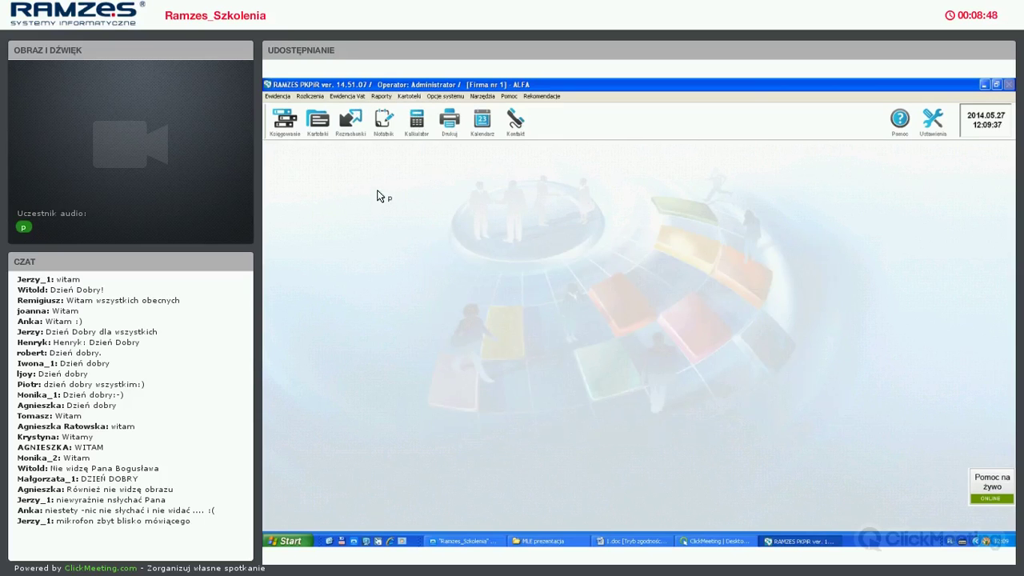
Start a VAT-26 information marked "6. złożenie informacji" and add the Fiat Uno to its vehicle list
click(347, 96)
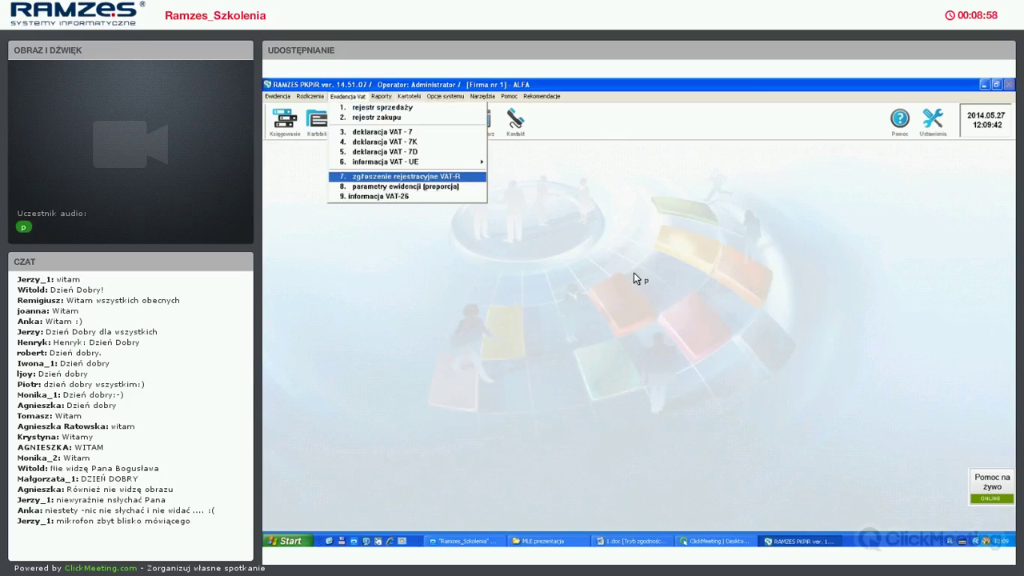
key(9)
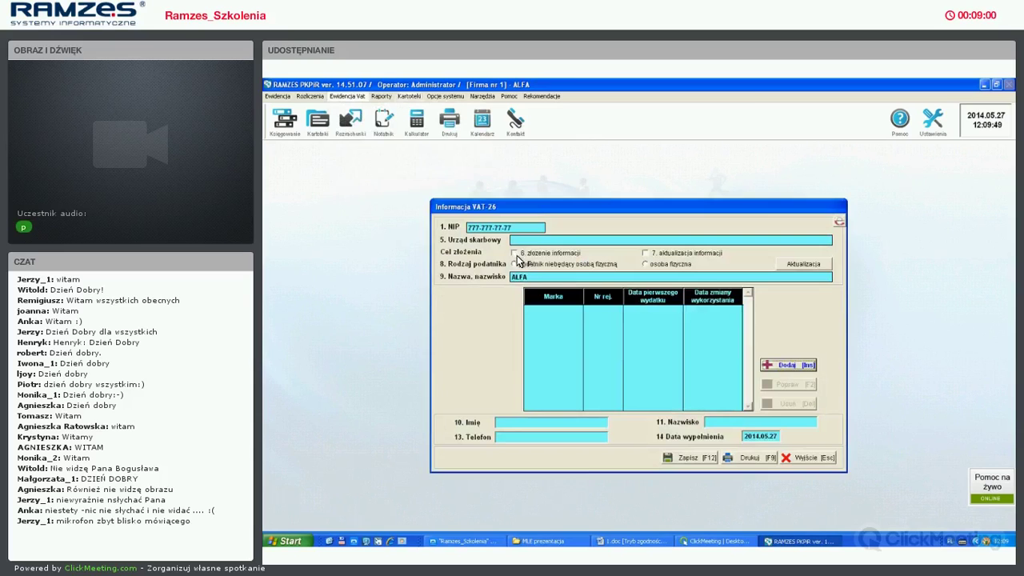
click(513, 253)
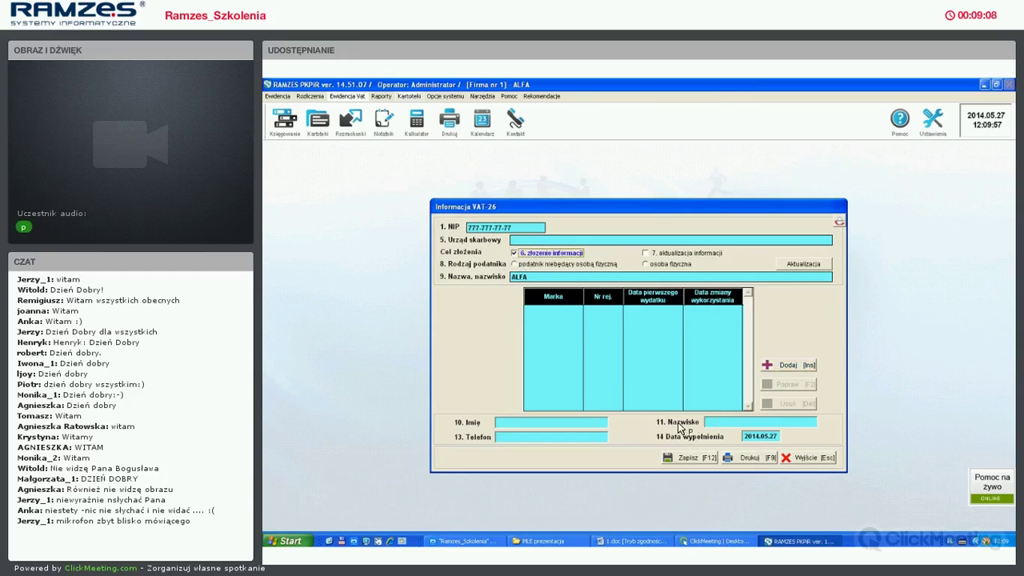
click(787, 366)
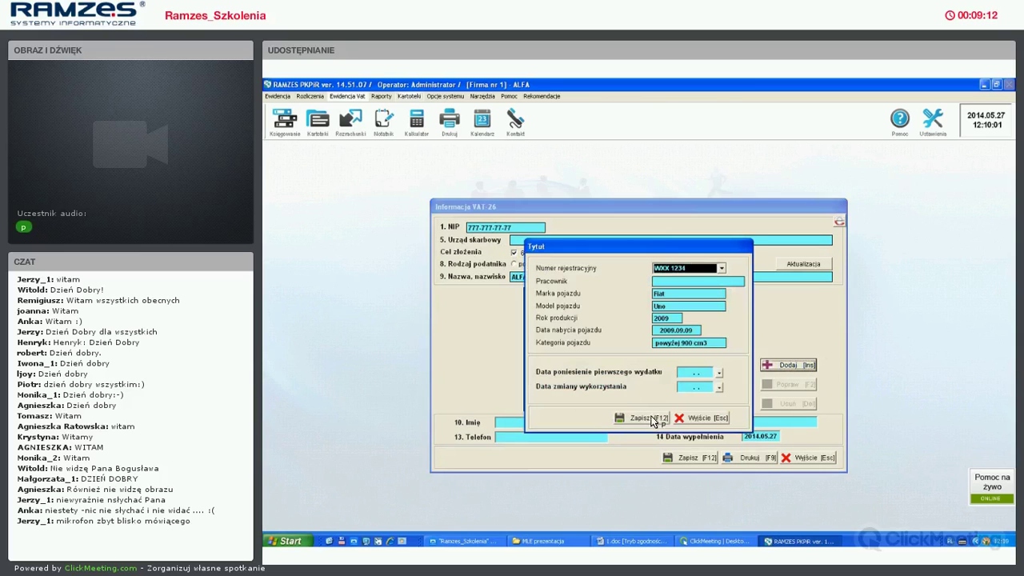
key(F12)
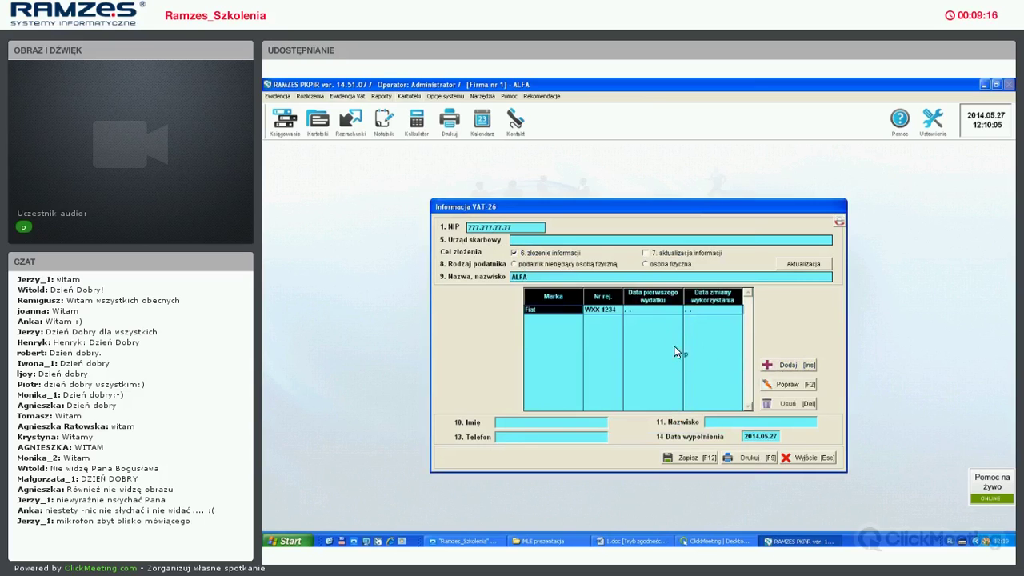
Set the Fiat Uno's first expense date in the VAT-26 to 2014.05.22 and save the entry
click(789, 385)
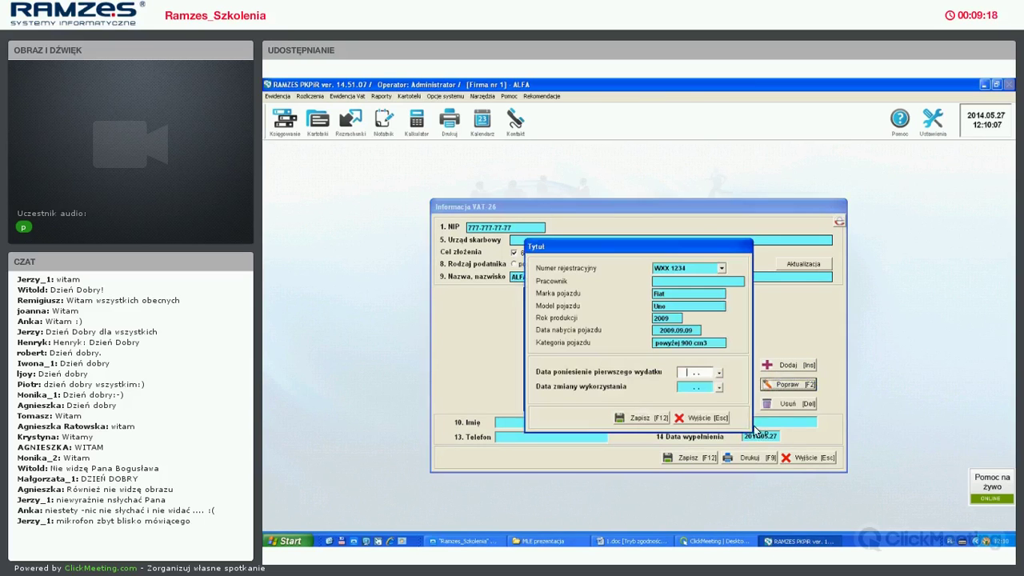
click(719, 372)
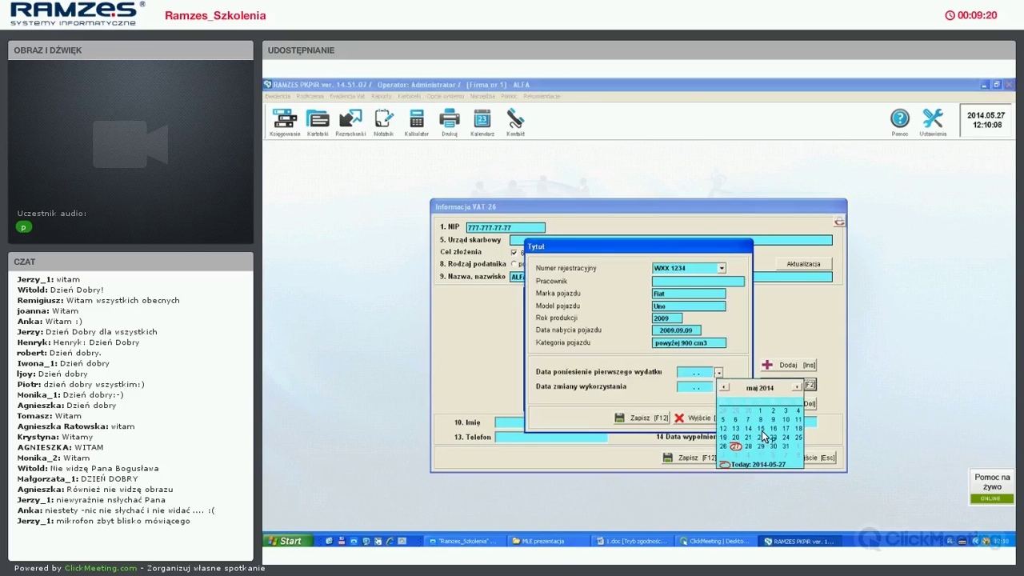
click(760, 438)
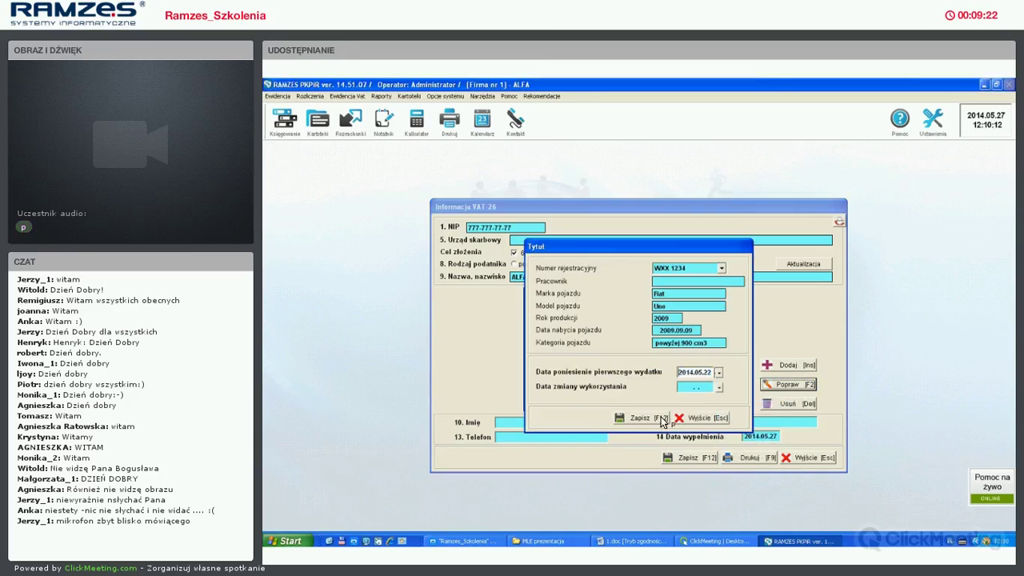
key(F12)
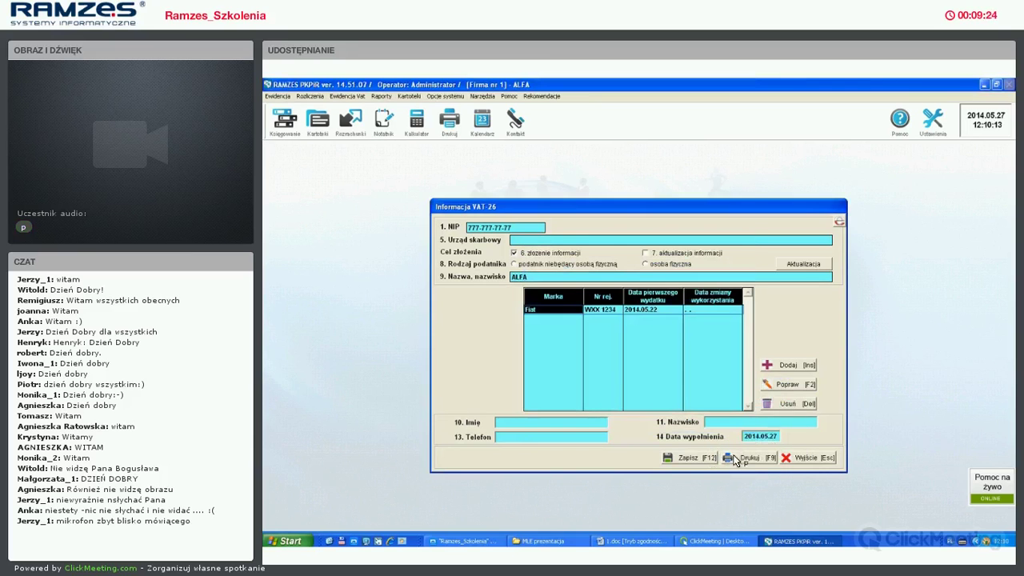
Preview the VAT-26 printout and look over the printers available for it
click(750, 454)
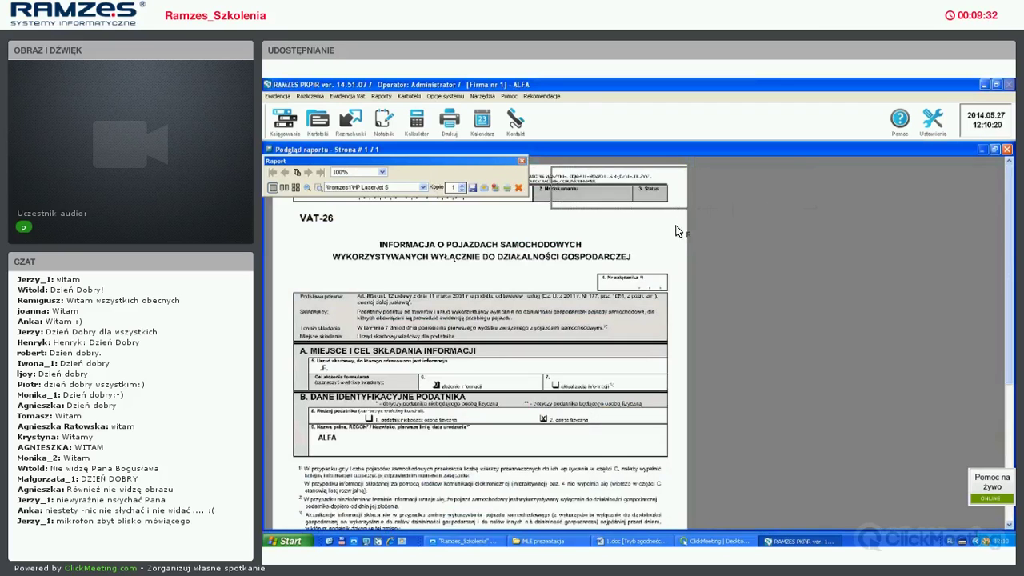
drag(655, 269, 654, 266)
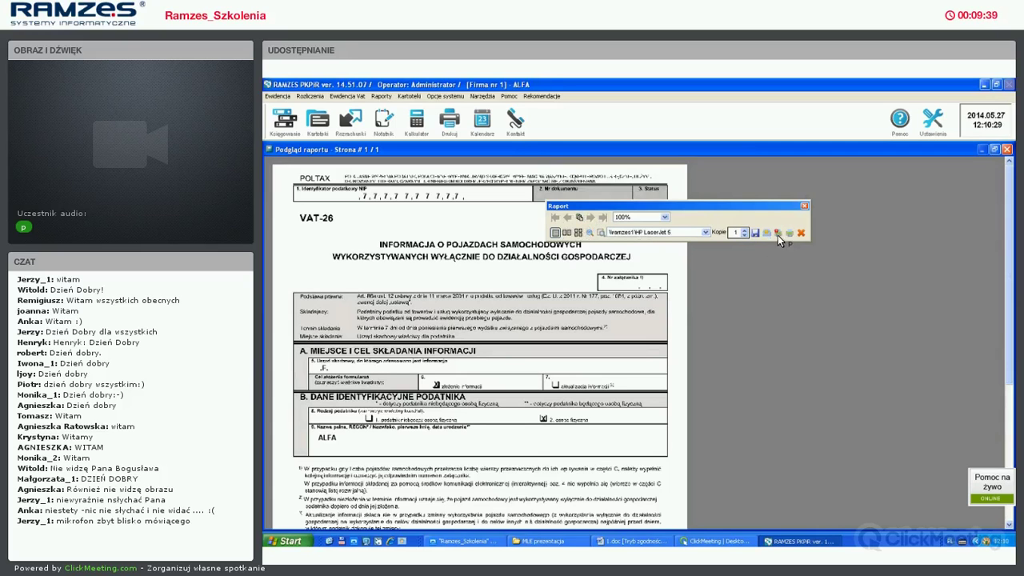
click(704, 233)
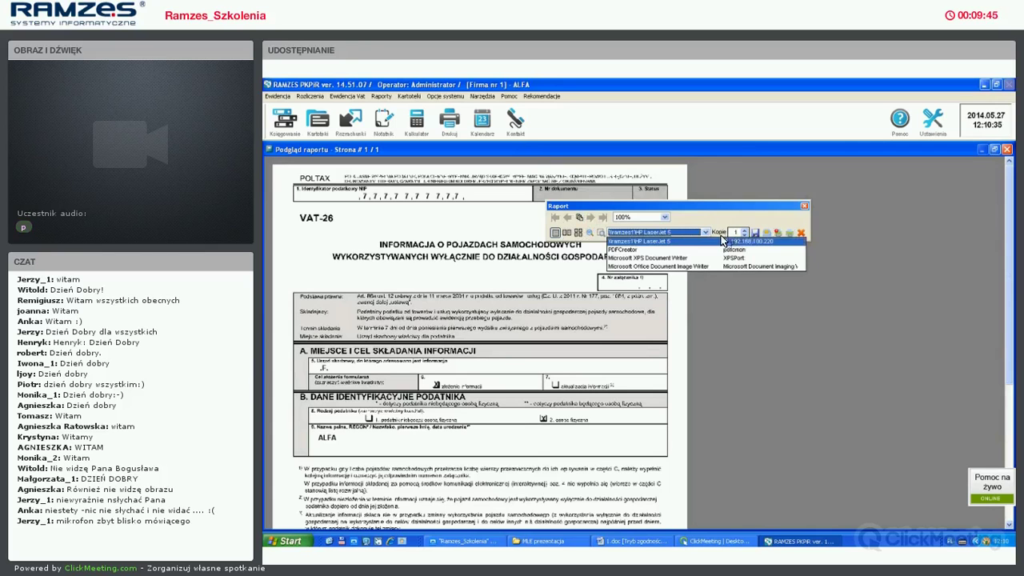
click(770, 240)
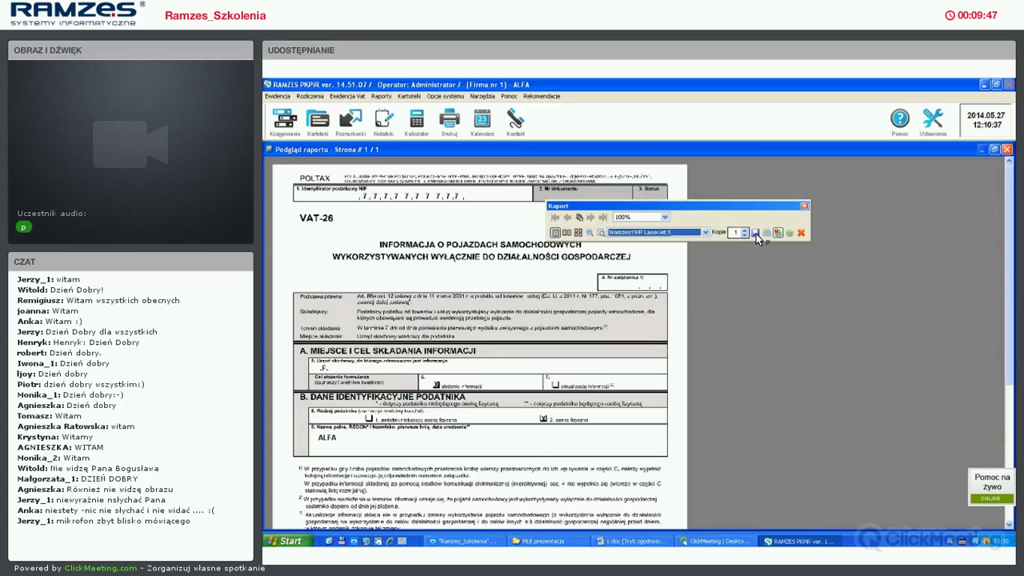
Look over the report's file export formats, check the VAT-26 vehicle section, and close the preview
click(765, 234)
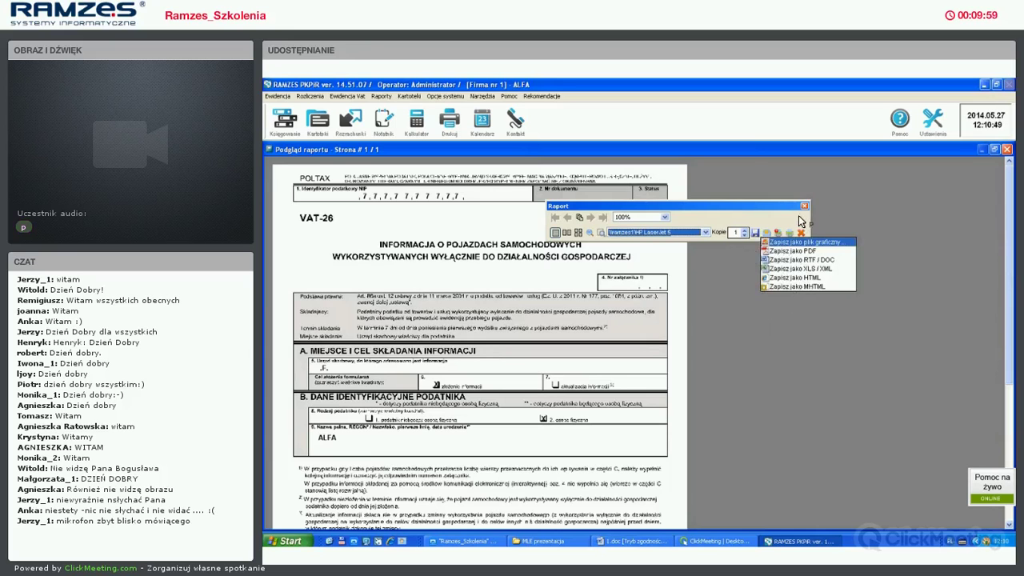
click(569, 246)
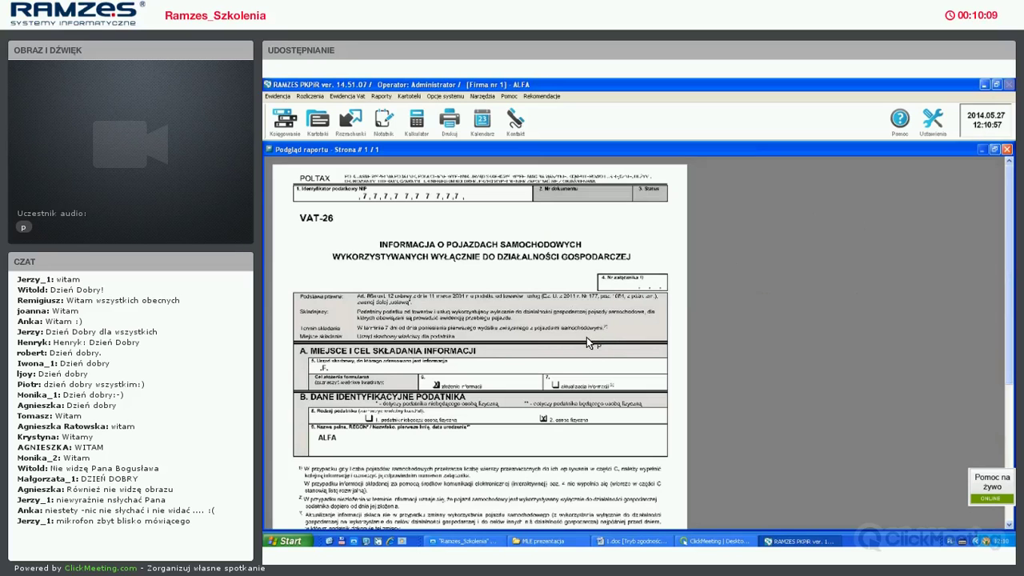
key(Escape)
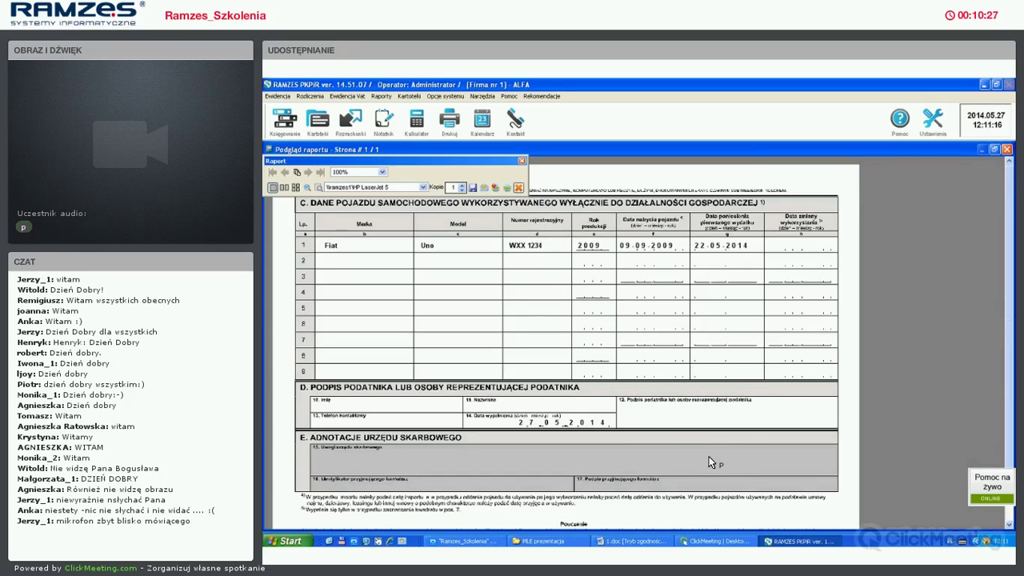
key(Escape)
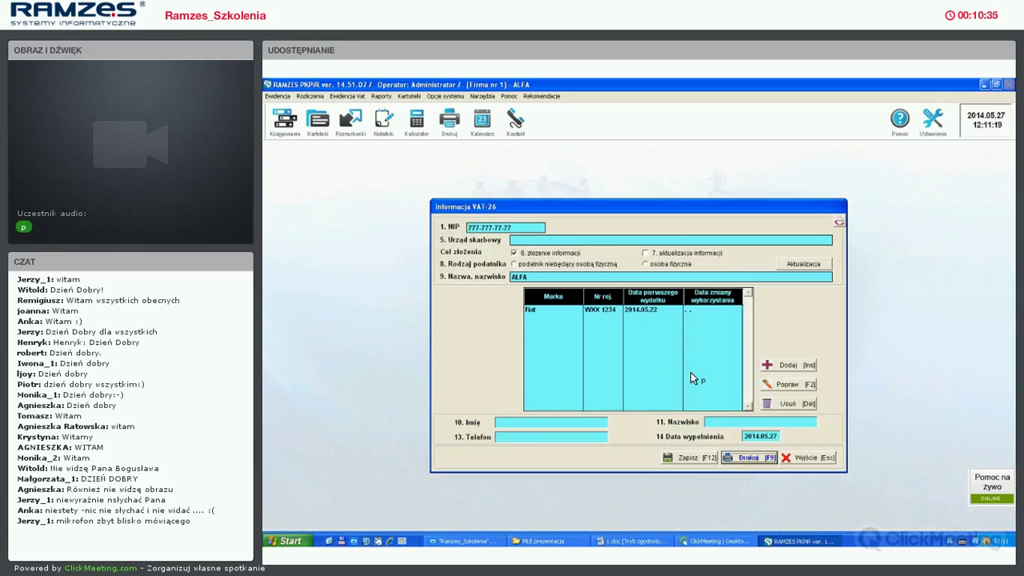
Save the VAT-26 information and preview the printed list of reported vehicles (Listę)
click(703, 457)
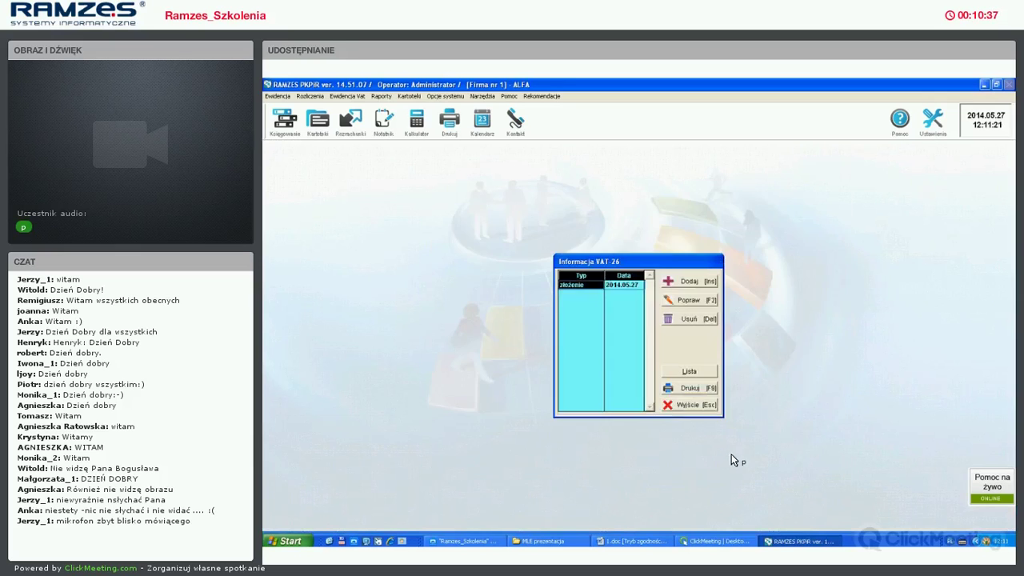
click(744, 455)
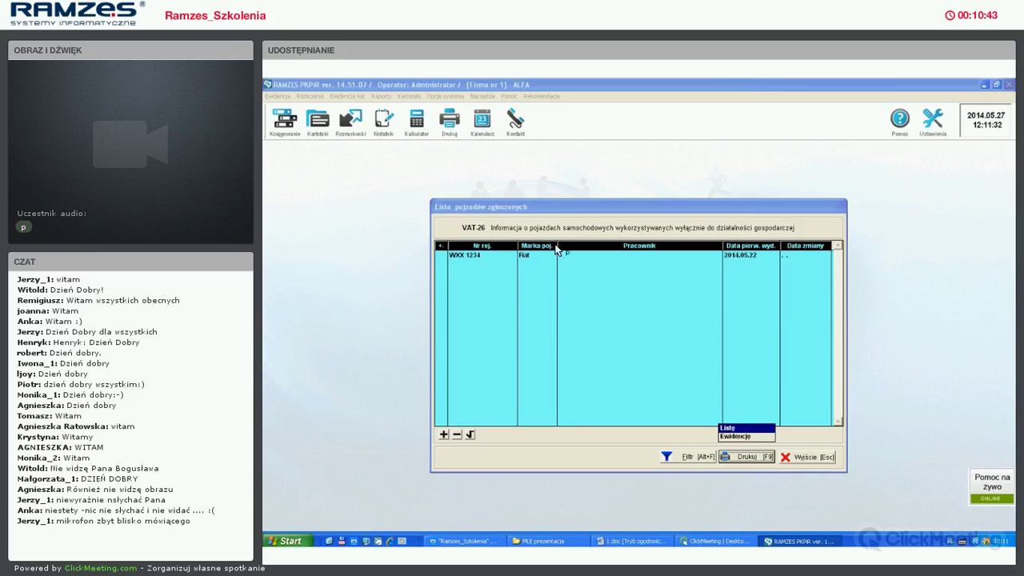
key(Return)
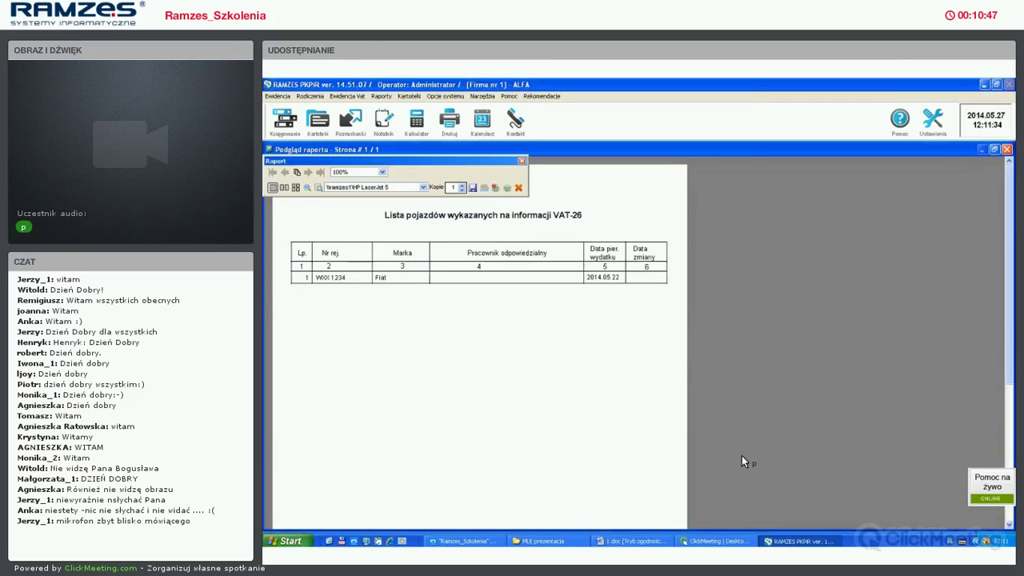
key(Escape)
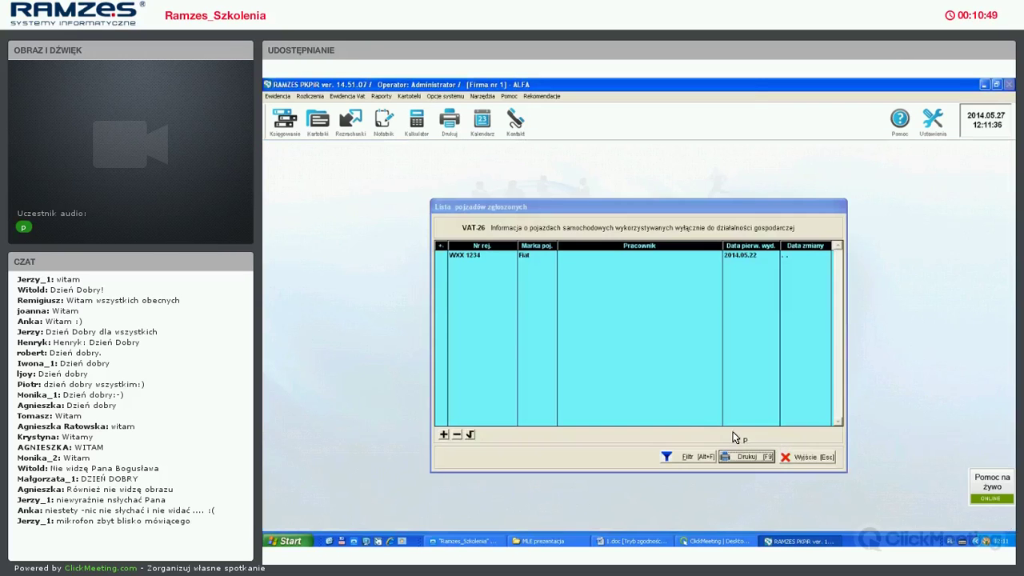
Preview the Fiat's blank mileage record (Ewidencję) from the reported vehicles list, and leave the VAT-26 windows
key(F9)
key(Return)
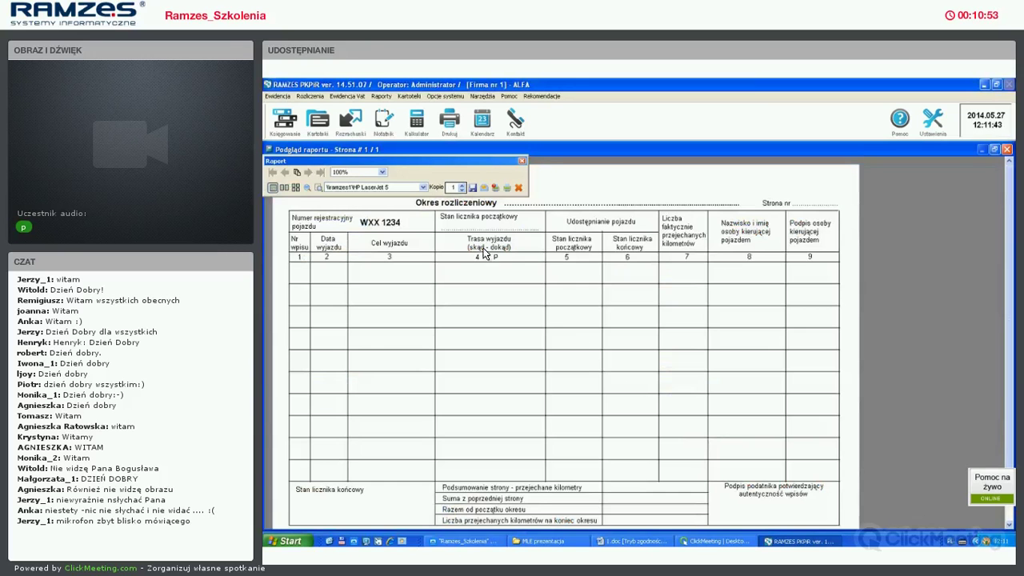
drag(466, 162, 694, 155)
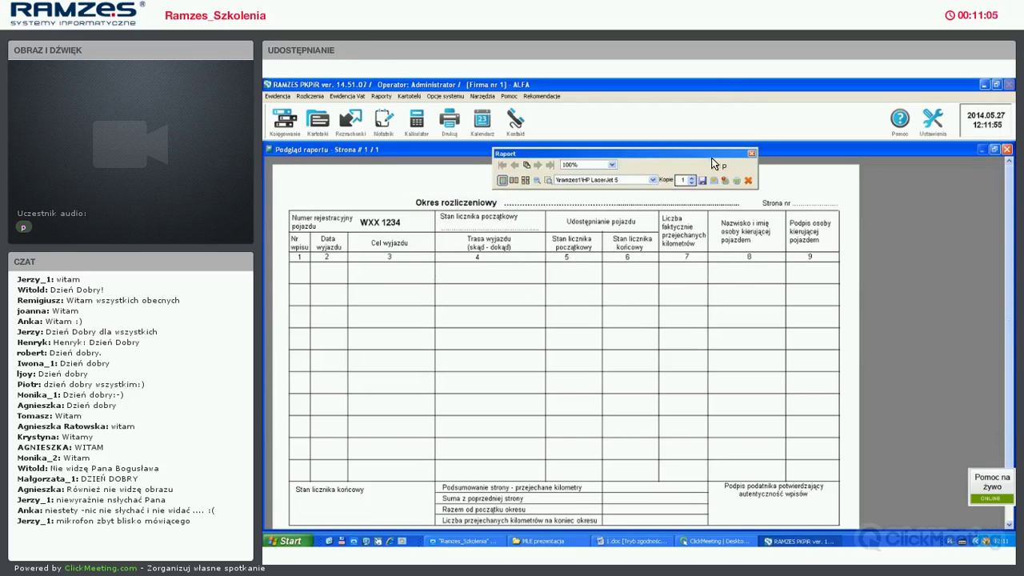
drag(709, 156, 716, 164)
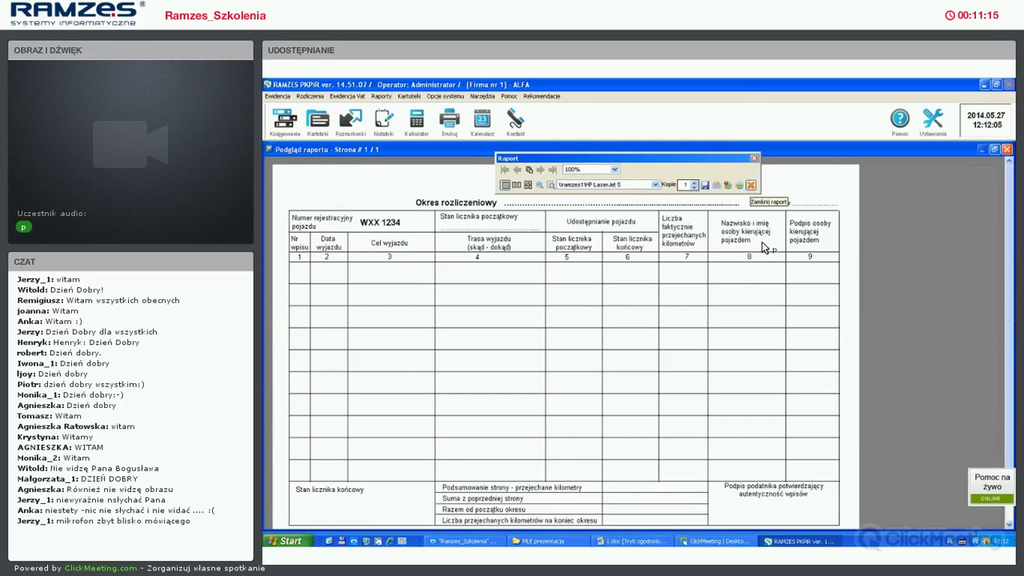
key(Escape)
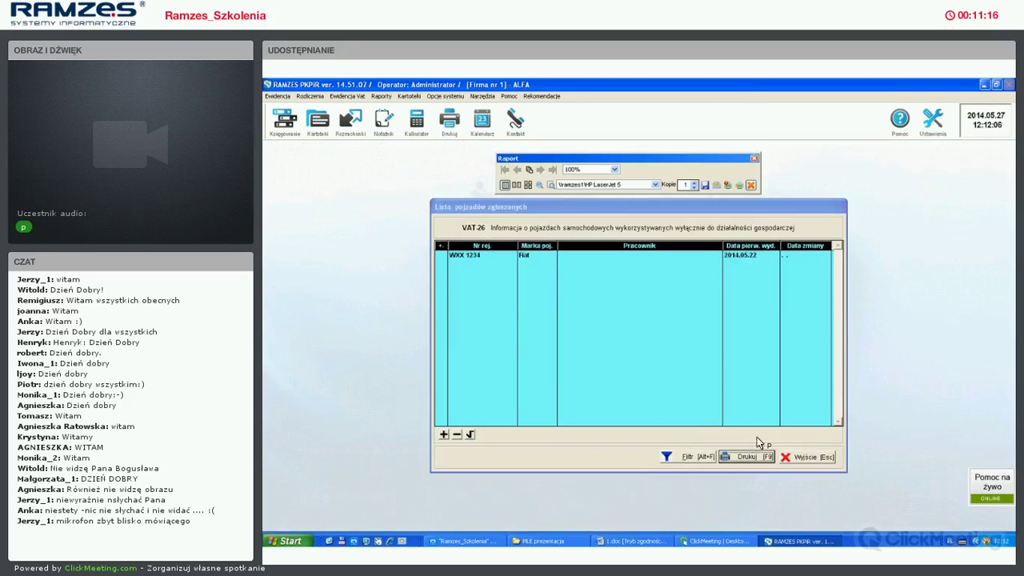
key(Escape)
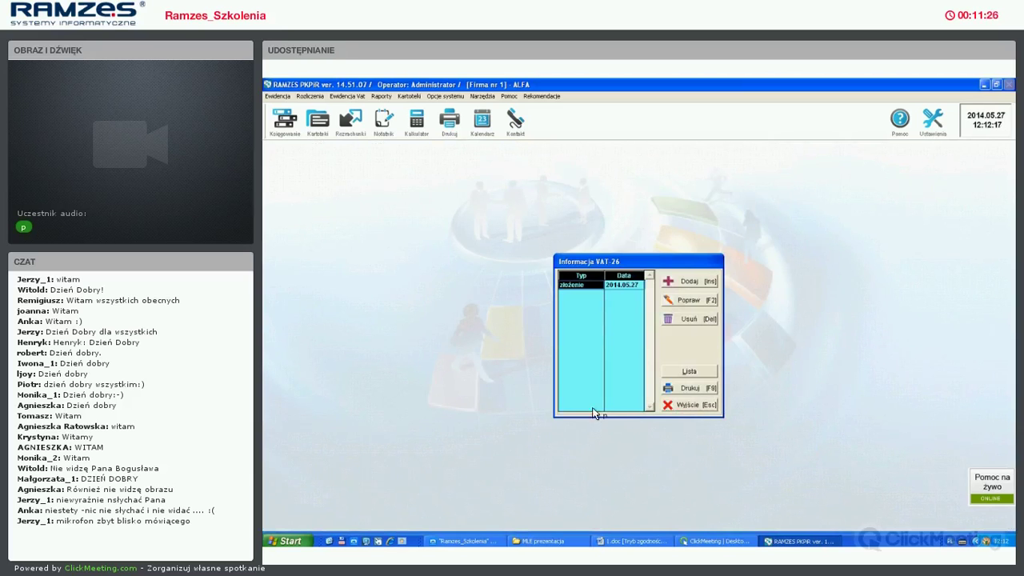
key(Escape)
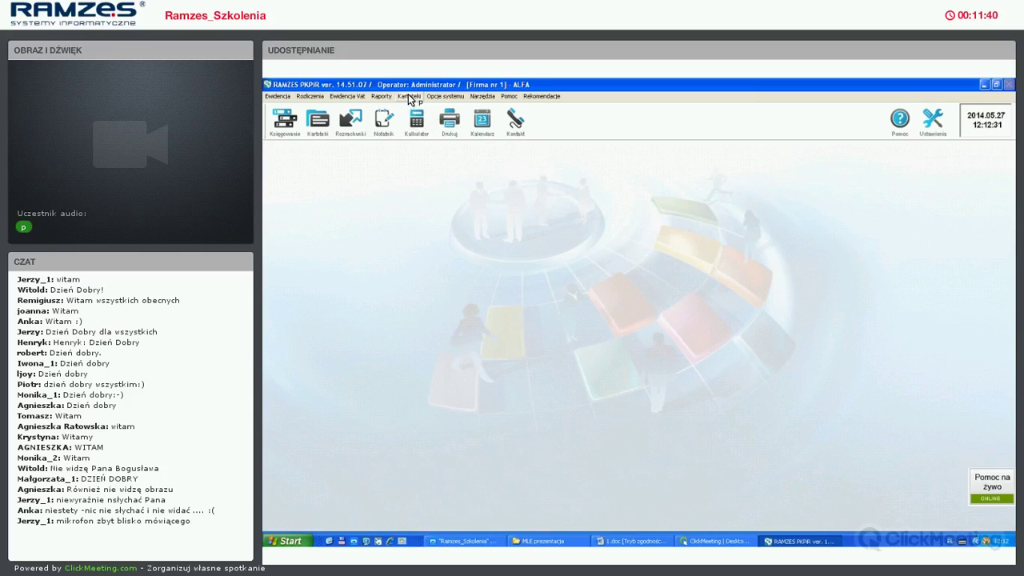
Open the VAT registers file (rejestry VAT)
click(409, 97)
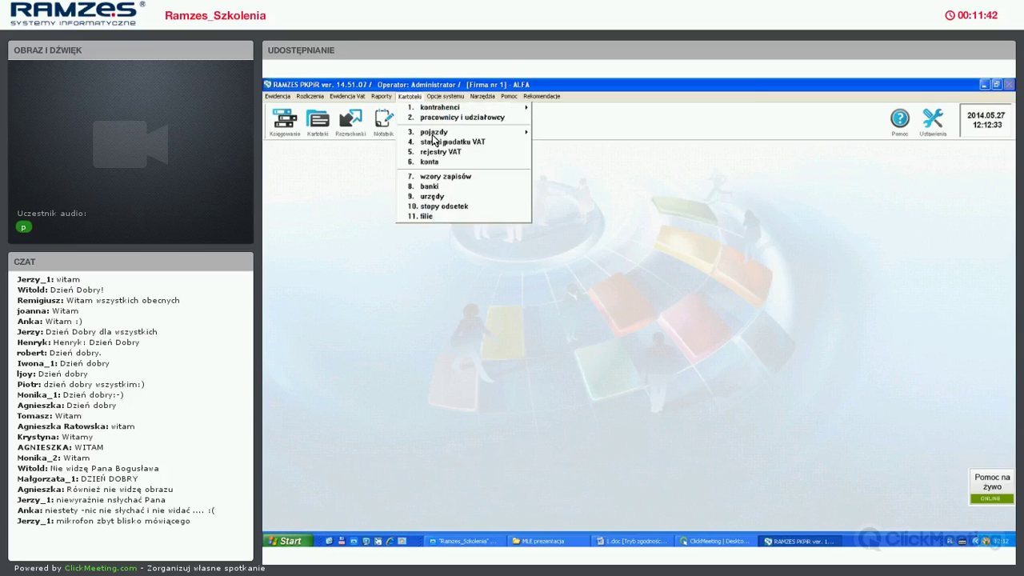
mouse_move(435, 135)
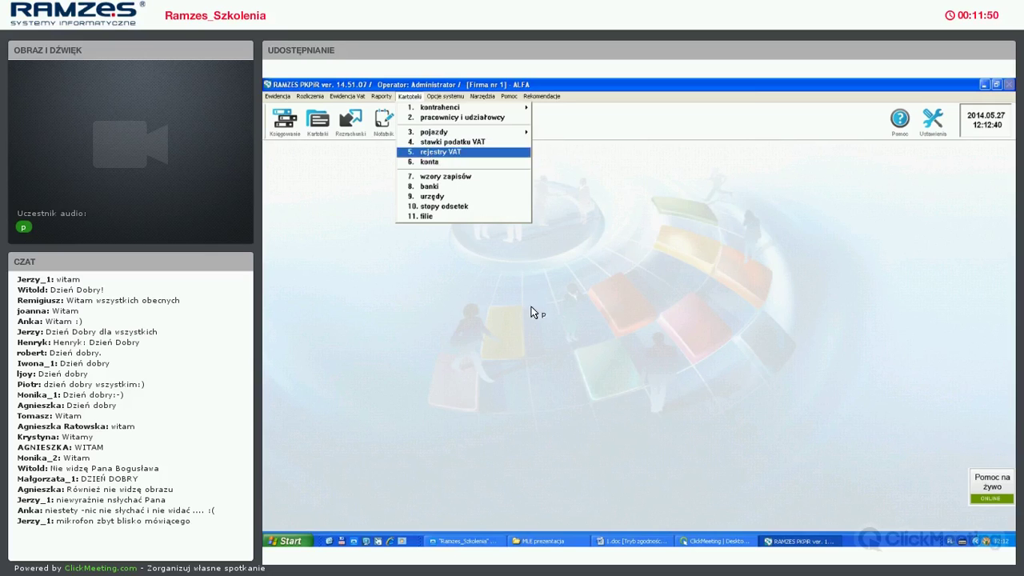
key(Return)
Examine the settings of the existing Samochód purchase register and close it without changes
click(641, 317)
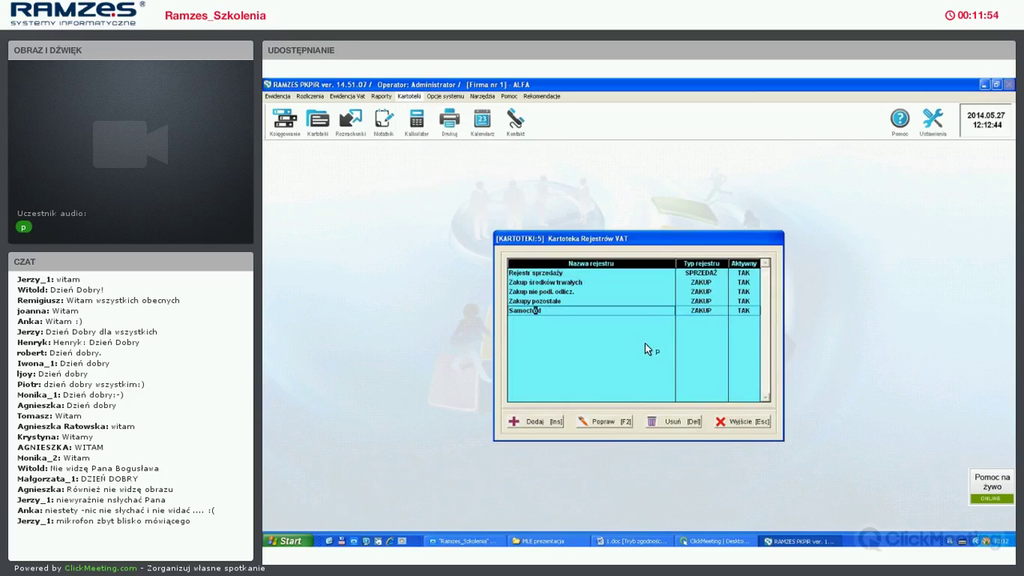
key(F2)
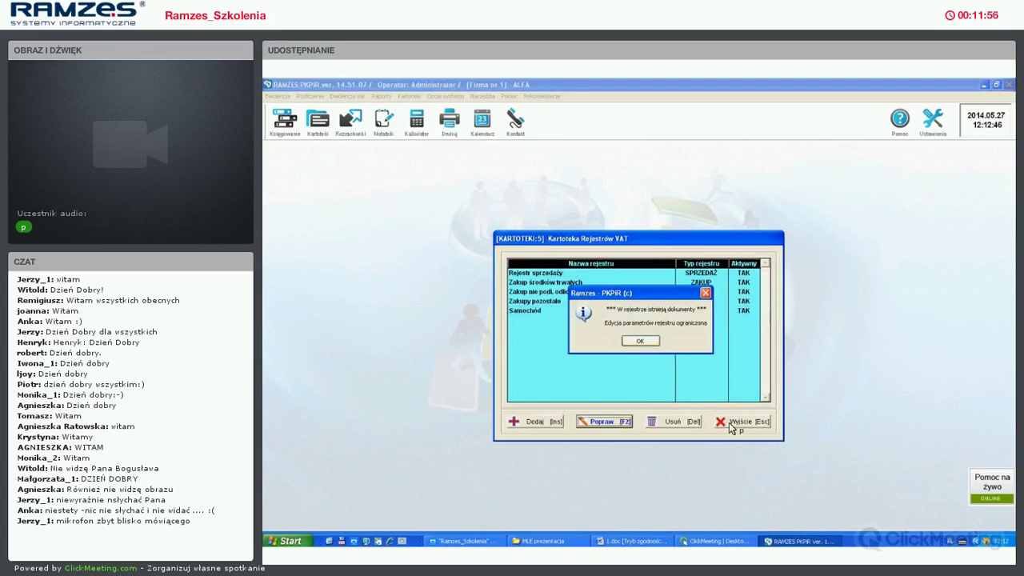
key(Return)
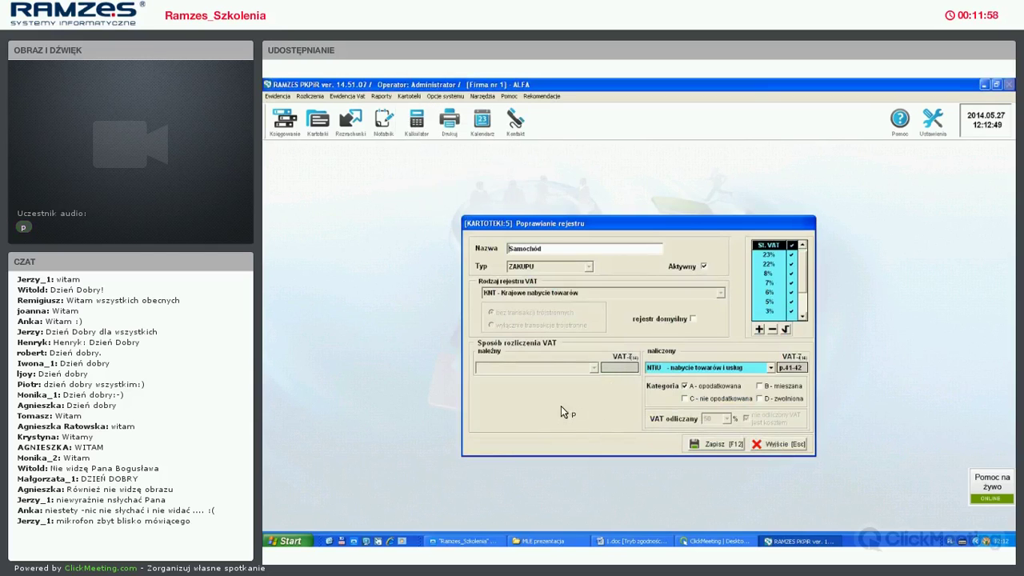
key(Escape)
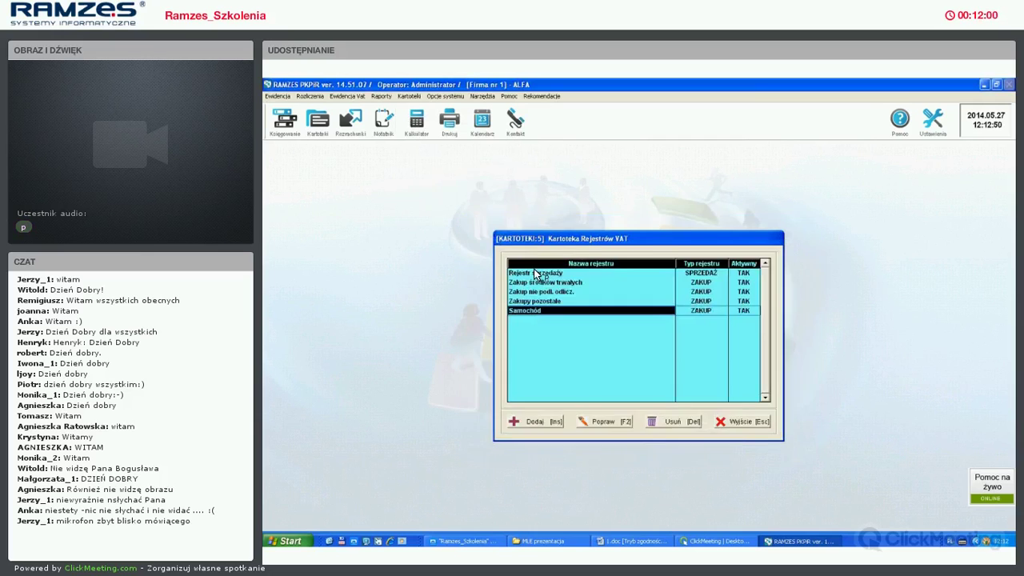
Add a VAT register named "Sam 50" of type ZAKUPU with input VAT settled as "NTiU - nabycie towarów i usług"
key(Insert)
text(Sam 50)
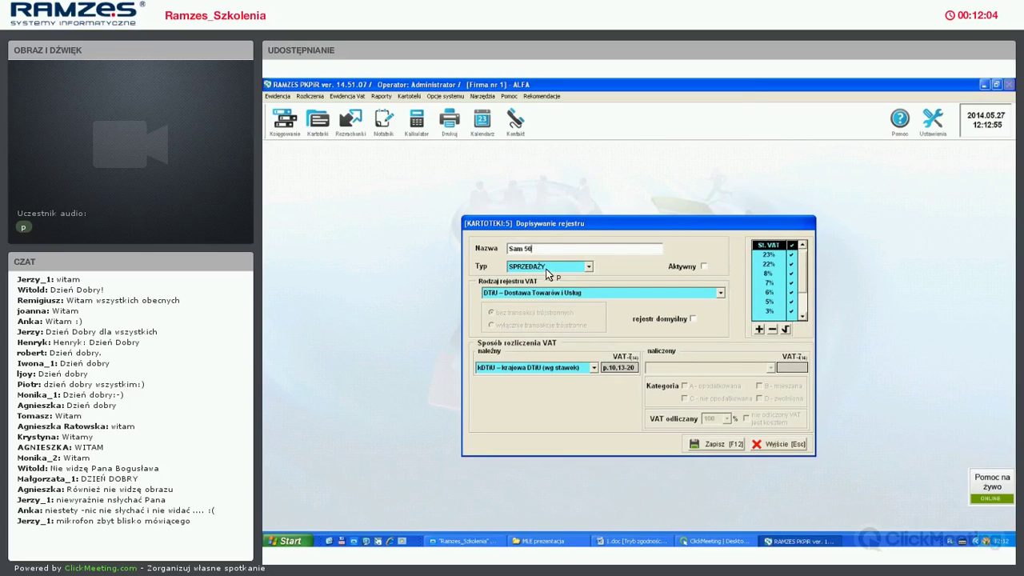
click(541, 267)
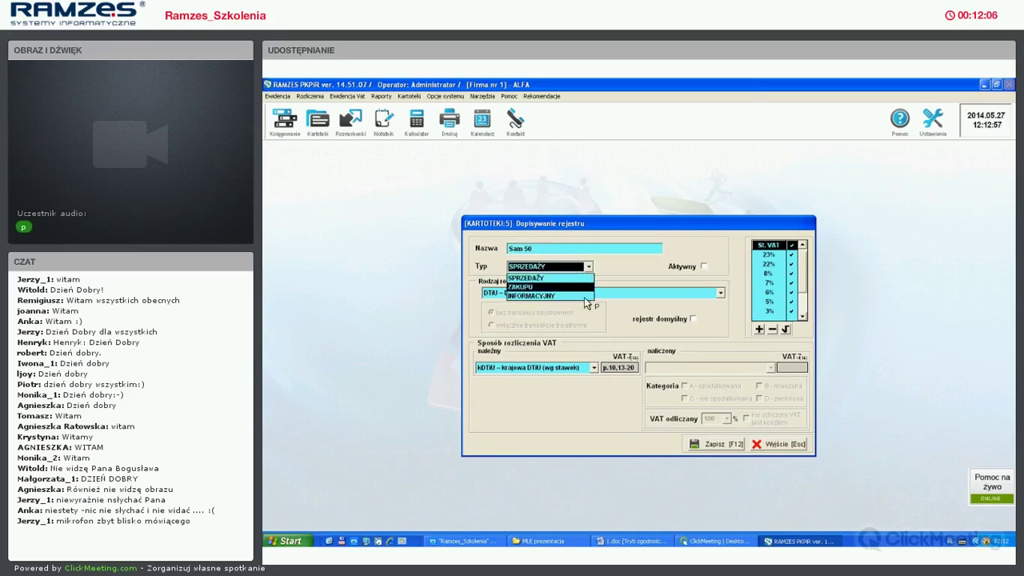
click(576, 286)
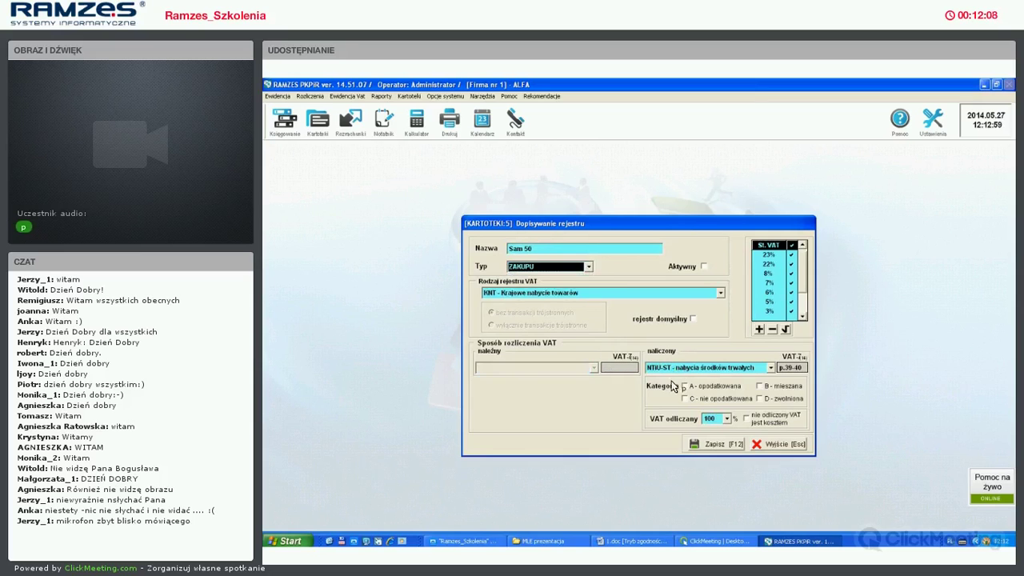
click(703, 367)
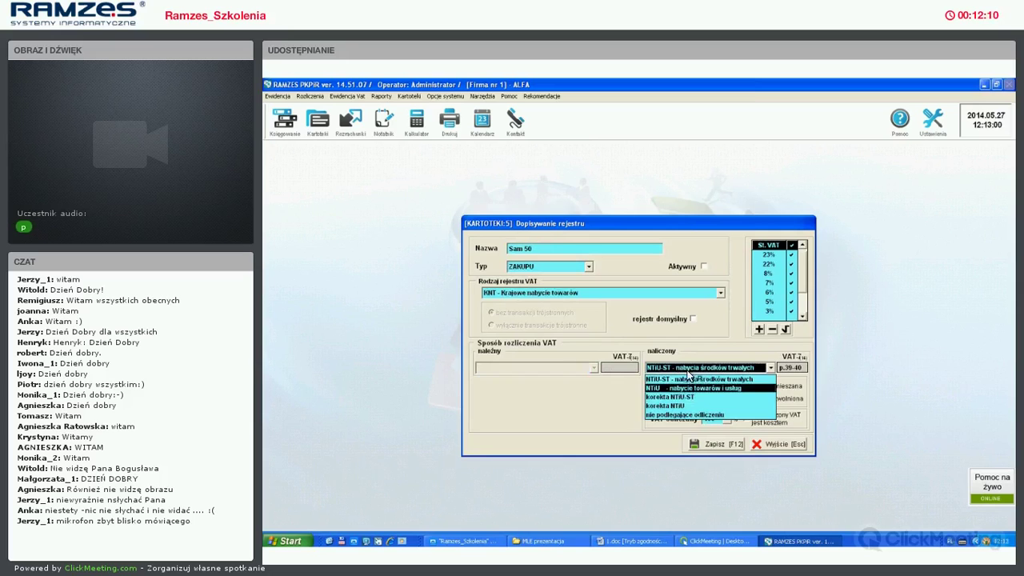
click(686, 375)
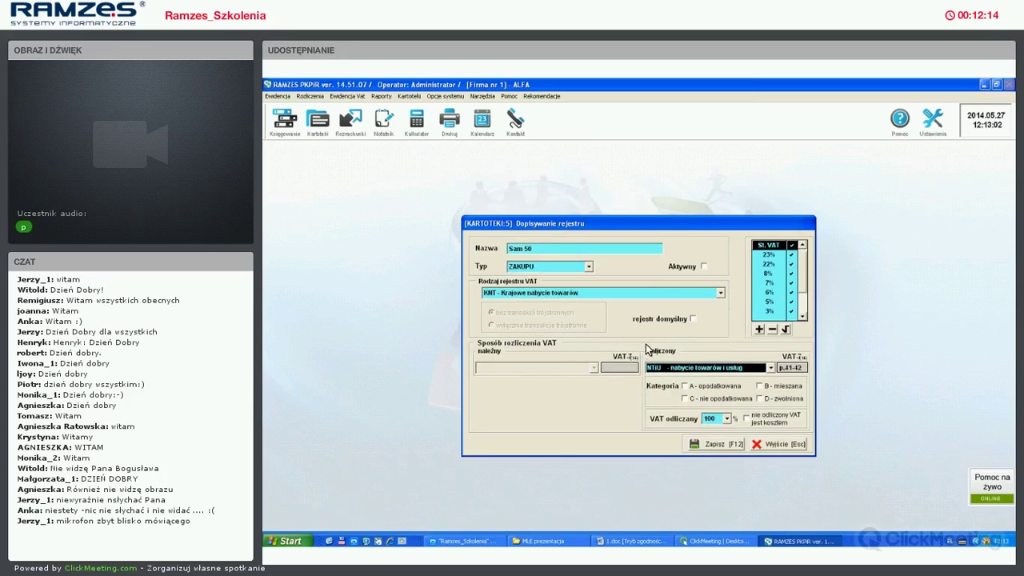
Mark the Sam 50 register as active and assign it categories A - opodatkowana, B - mieszana and D - zwolniona
click(703, 267)
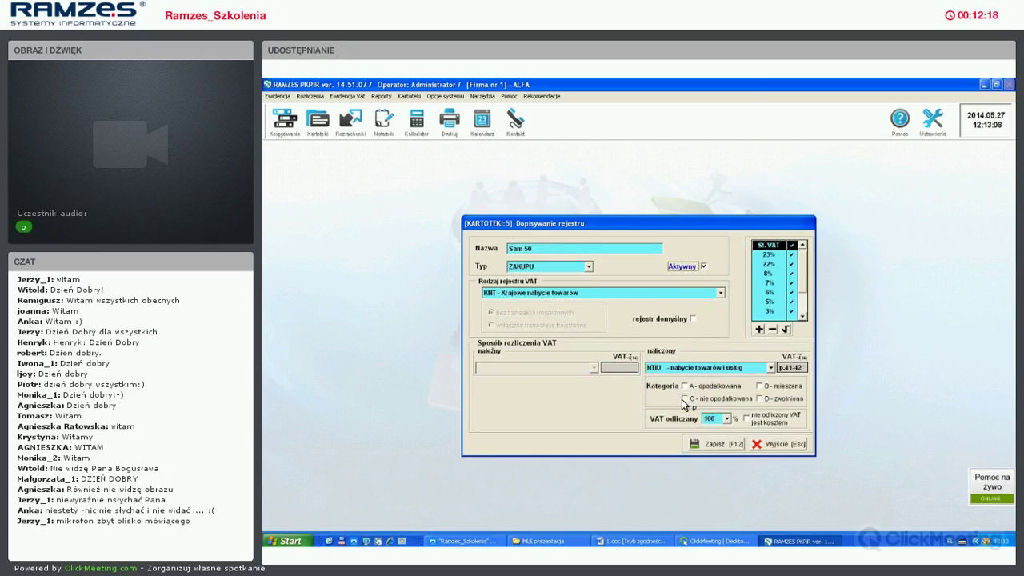
click(683, 387)
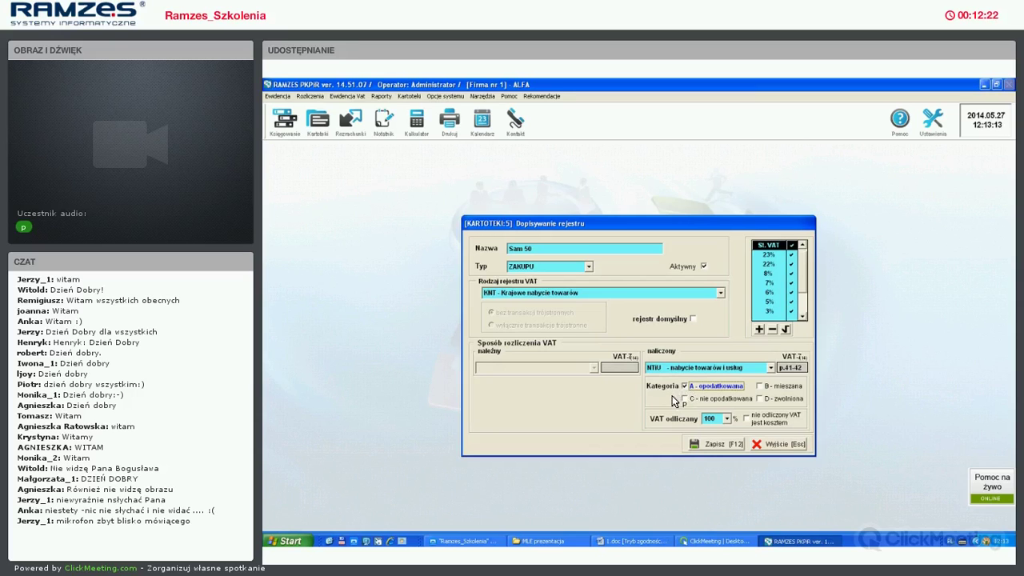
click(759, 386)
click(758, 398)
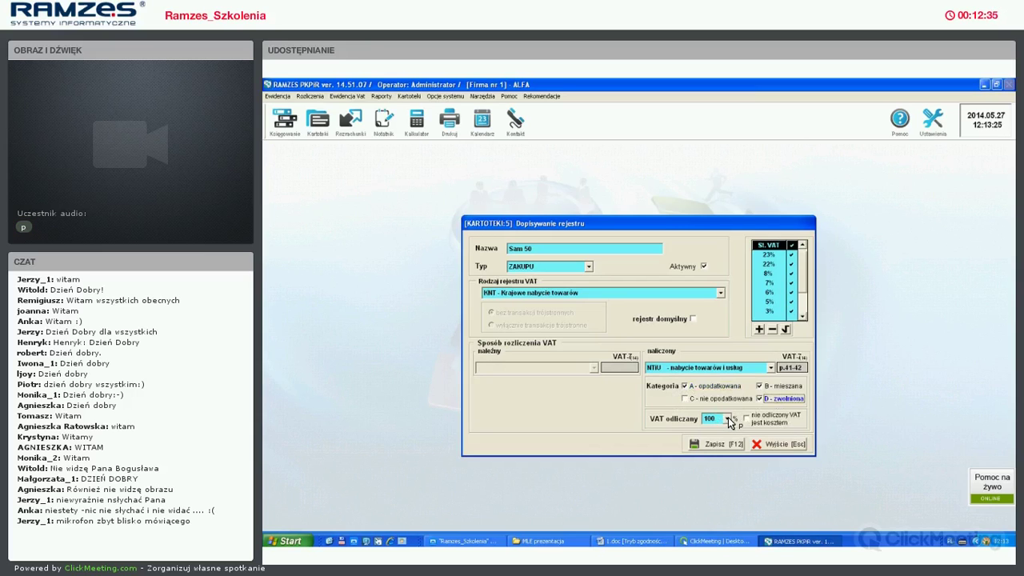
Set the Sam 50 register's VAT deduction to 50% with non-deducted VAT treated as a cost, save it and close the registers file
click(728, 419)
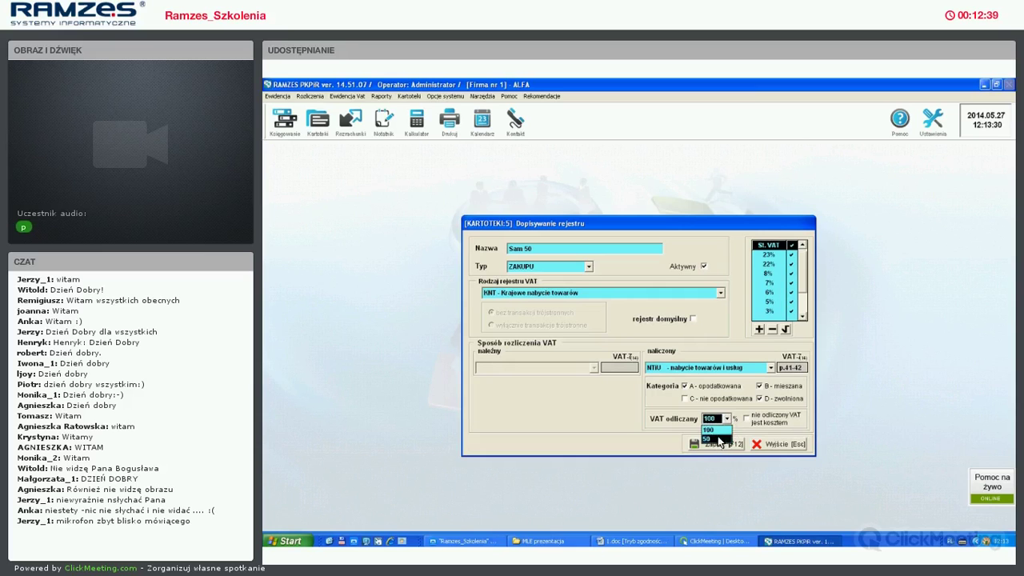
click(716, 439)
click(746, 418)
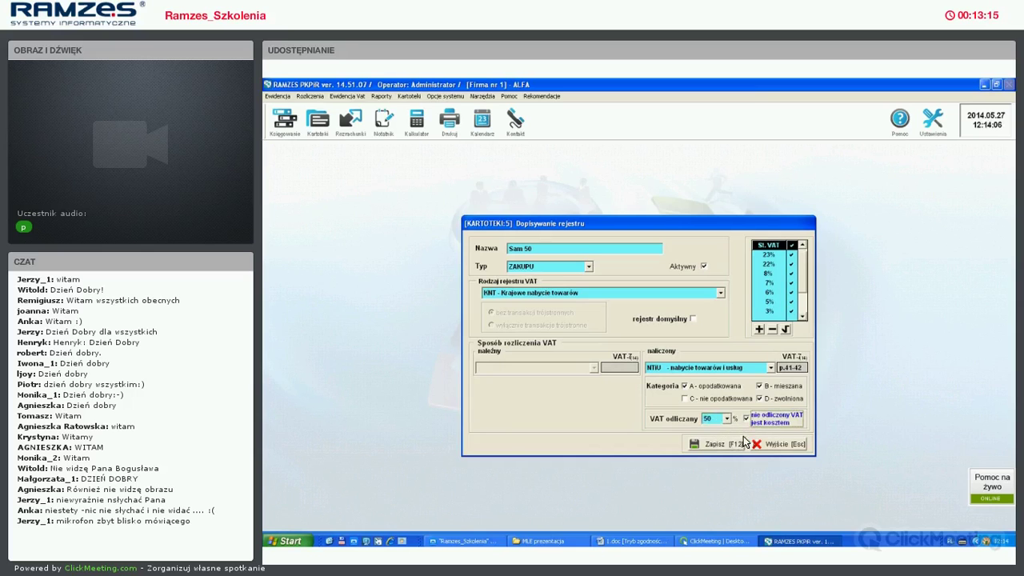
click(717, 448)
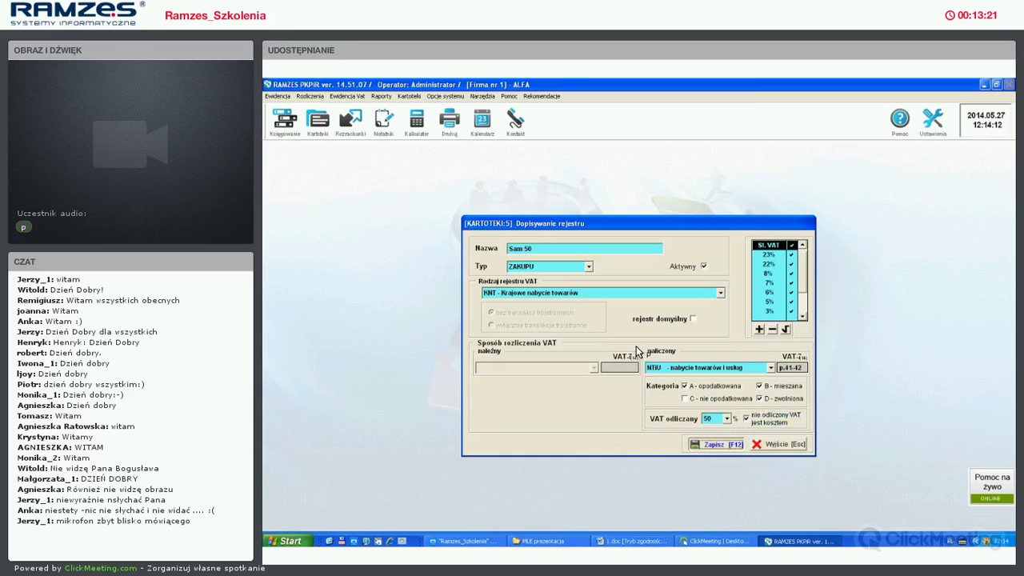
key(Return)
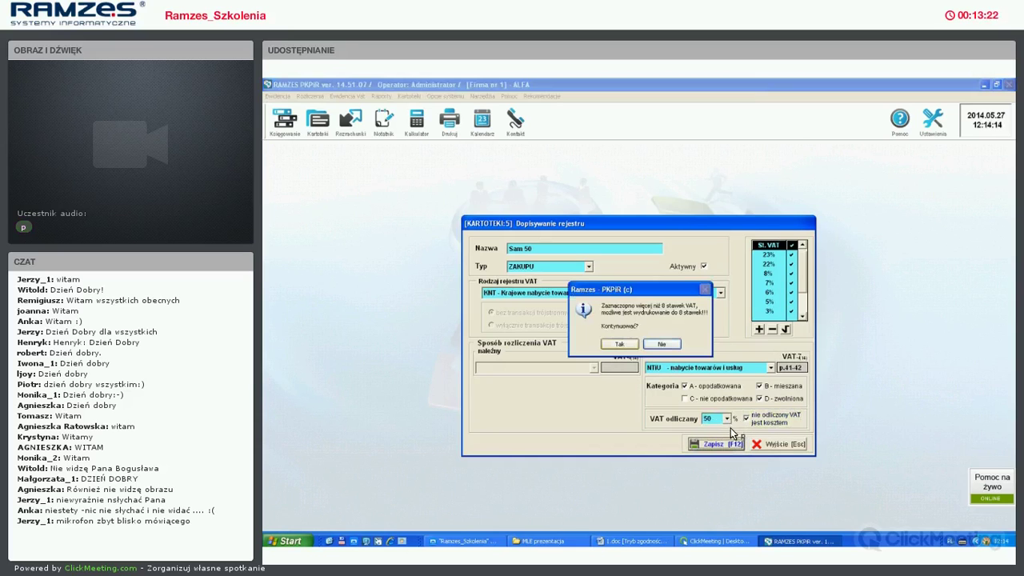
click(619, 344)
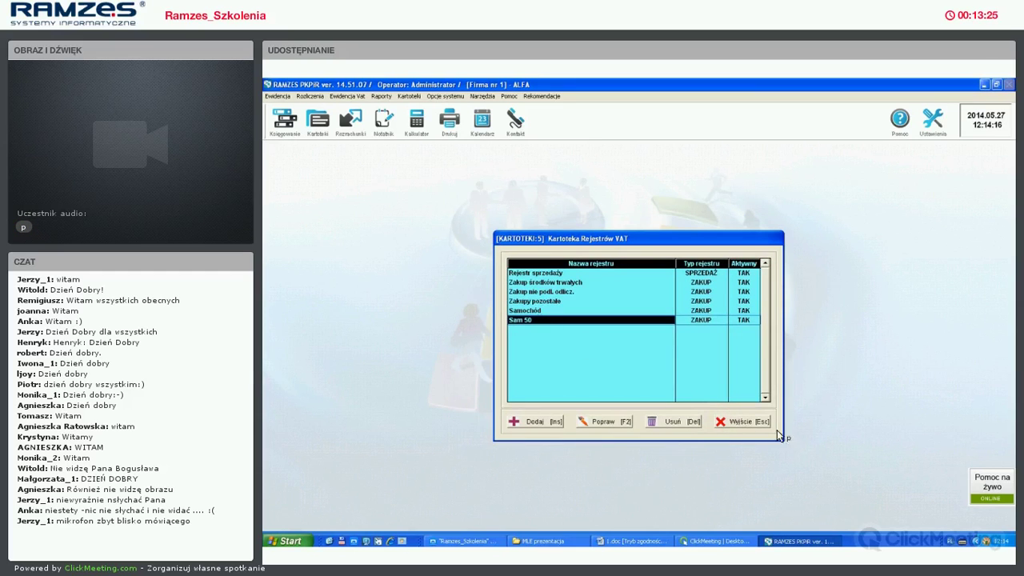
key(Escape)
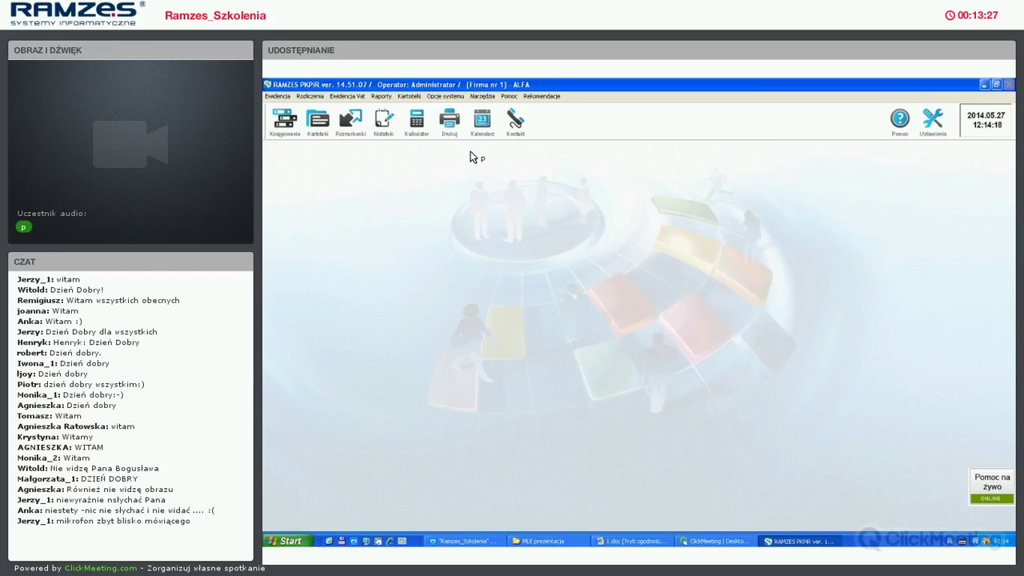
Start a new May 2014 book entry in column 10.Zakup towarów i materiałów and select Kontrahent 3 as the contractor
click(281, 99)
click(288, 109)
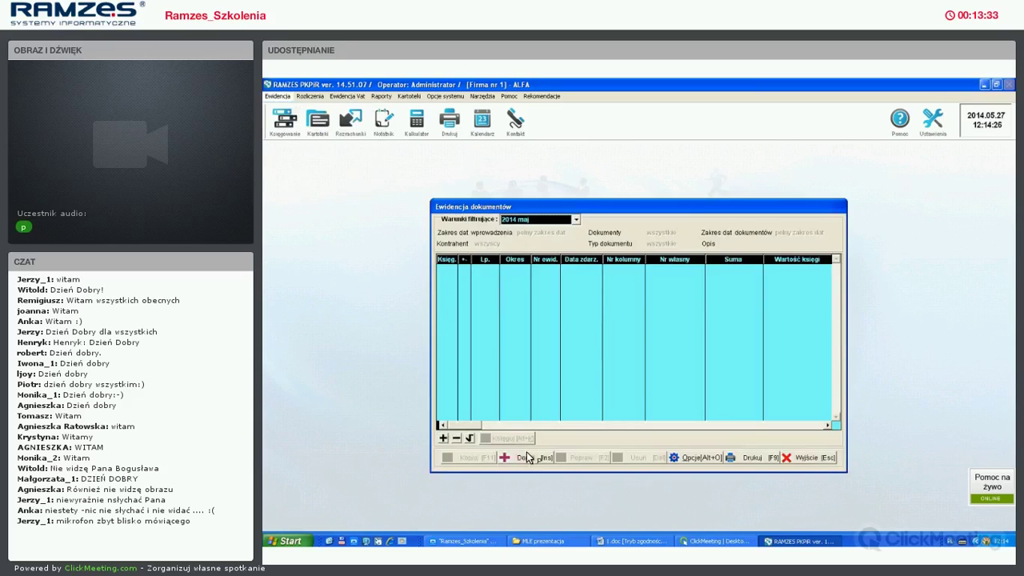
key(Insert)
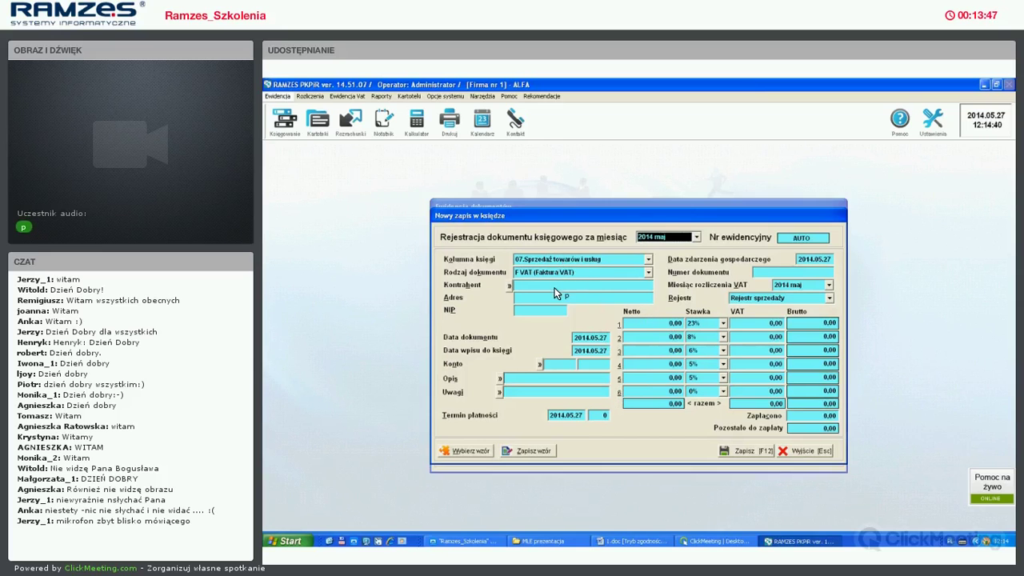
key(Return)
click(522, 290)
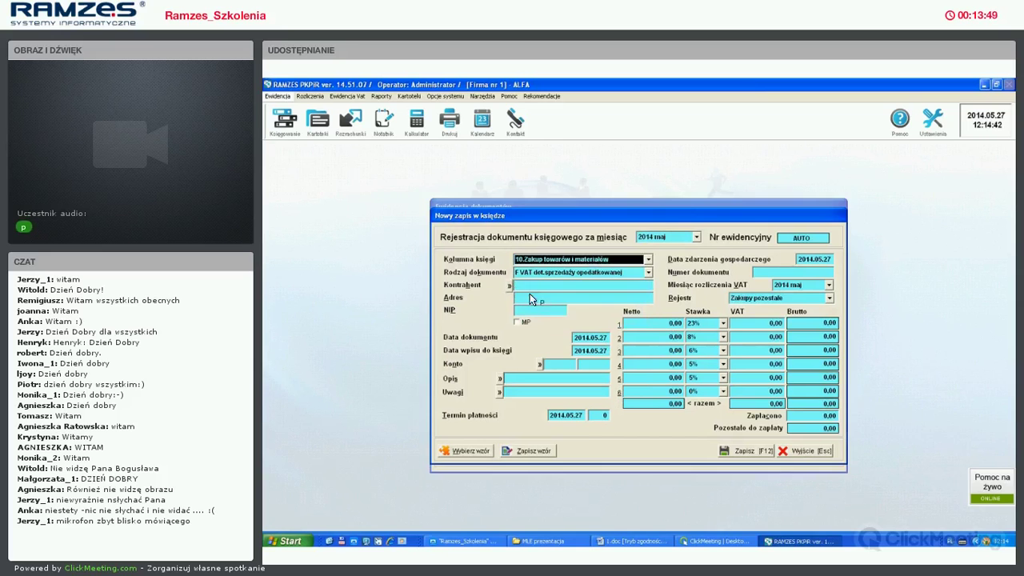
click(510, 285)
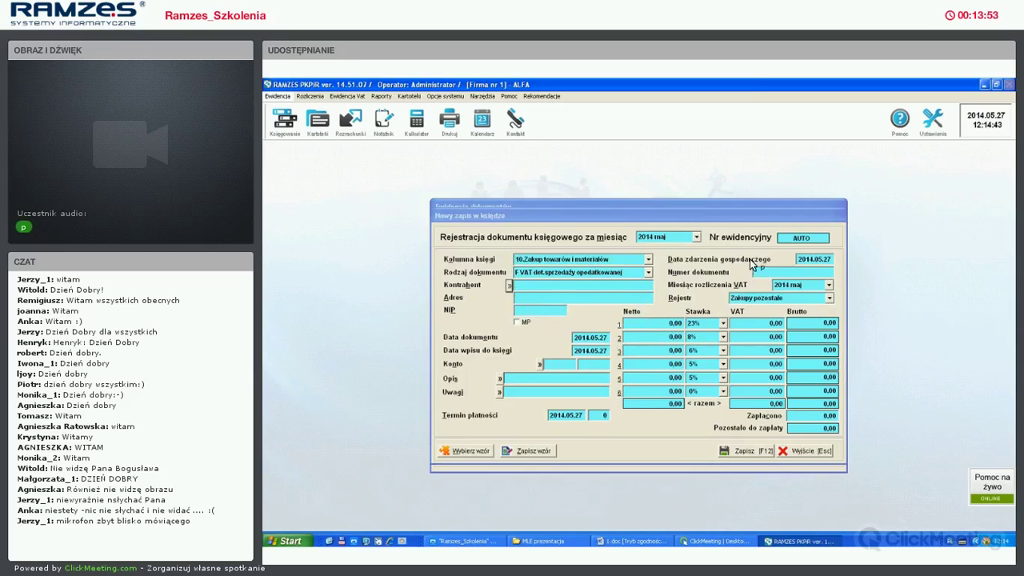
key(Return)
key(Return)
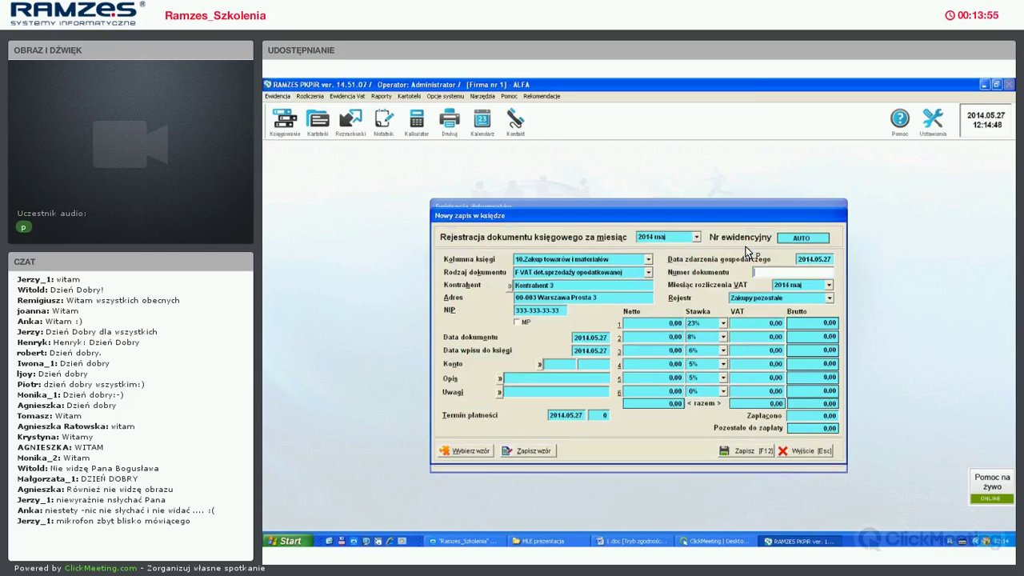
Enter document number zakSAM/1/14 and a net amount of 1 000,00 at the 23% VAT rate
text(zakSAM/1/14)
click(650, 323)
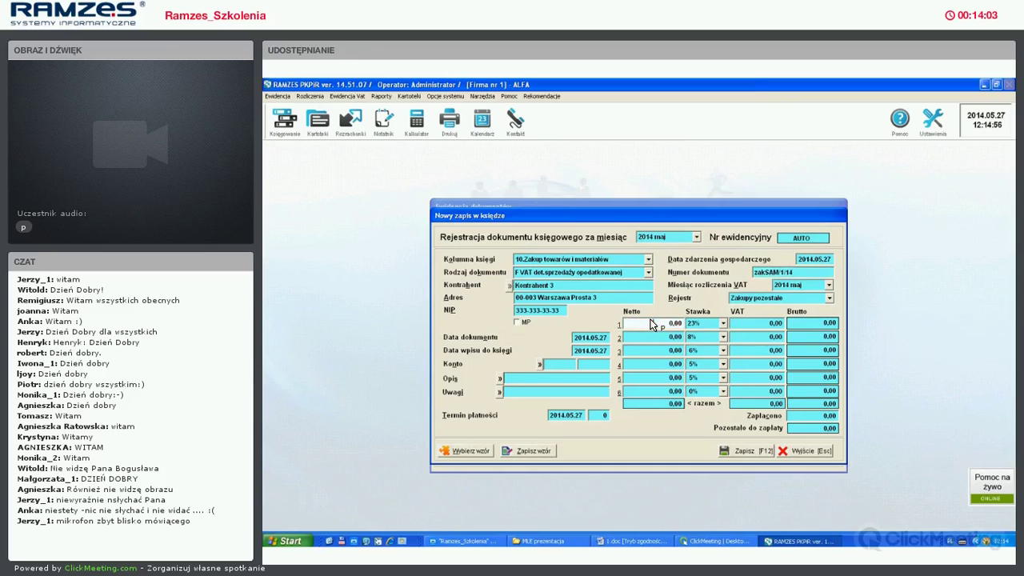
text(1 000)
key(Return)
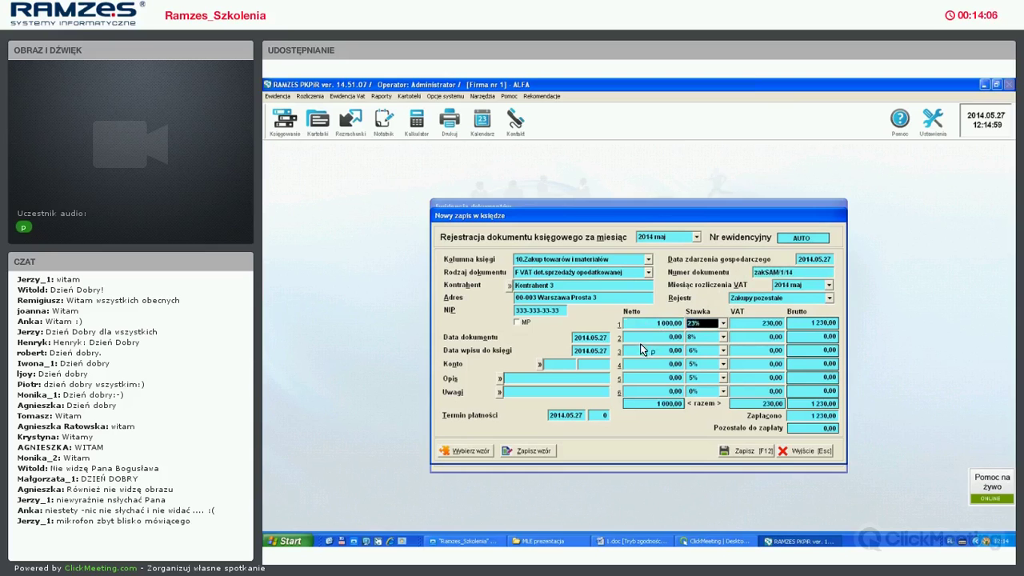
Add a typical description with symbol "zak" and text "zakup", and use it as the document's description
click(501, 379)
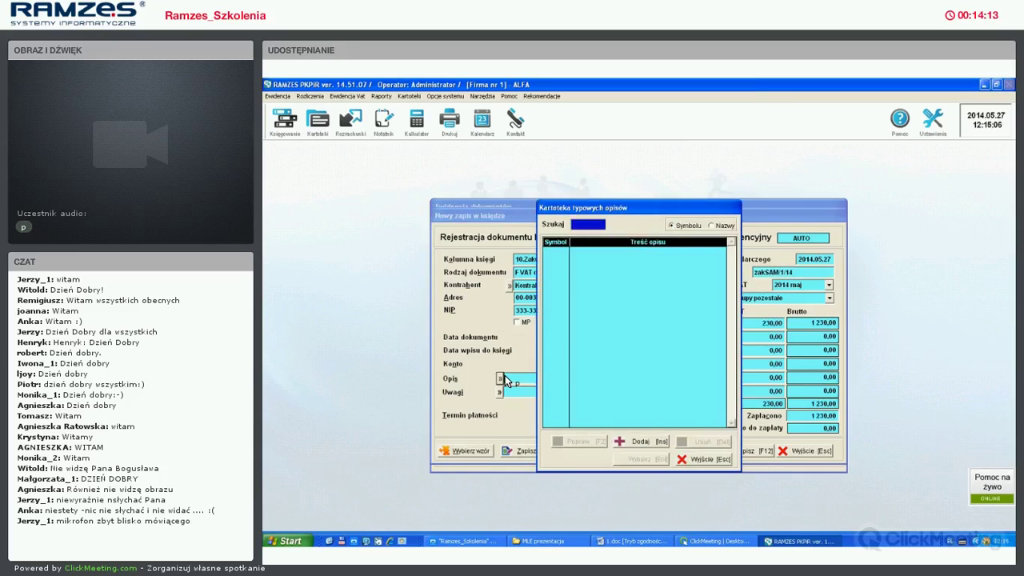
key(Insert)
text(za)
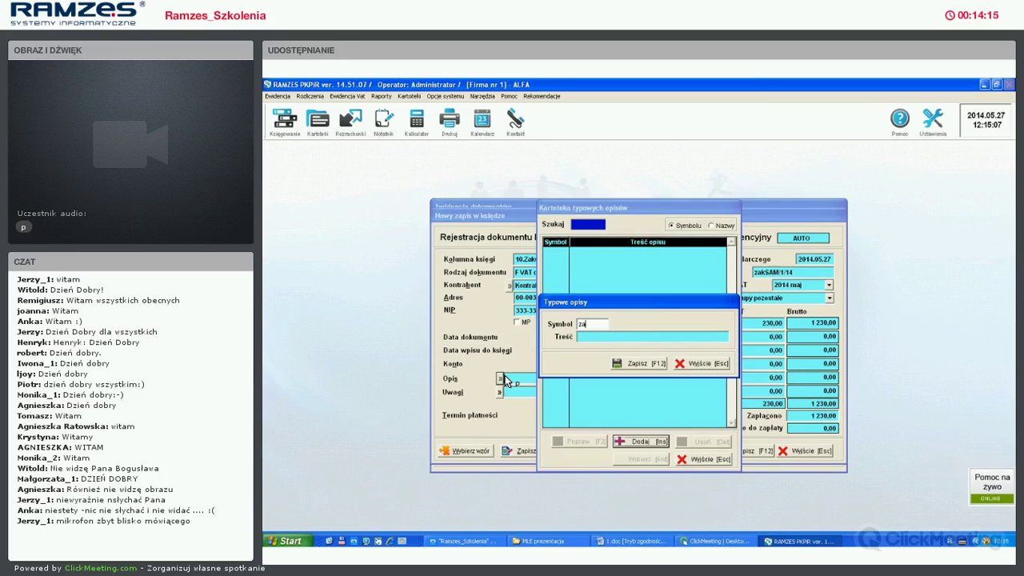
text(k)
key(Tab)
text(zak)
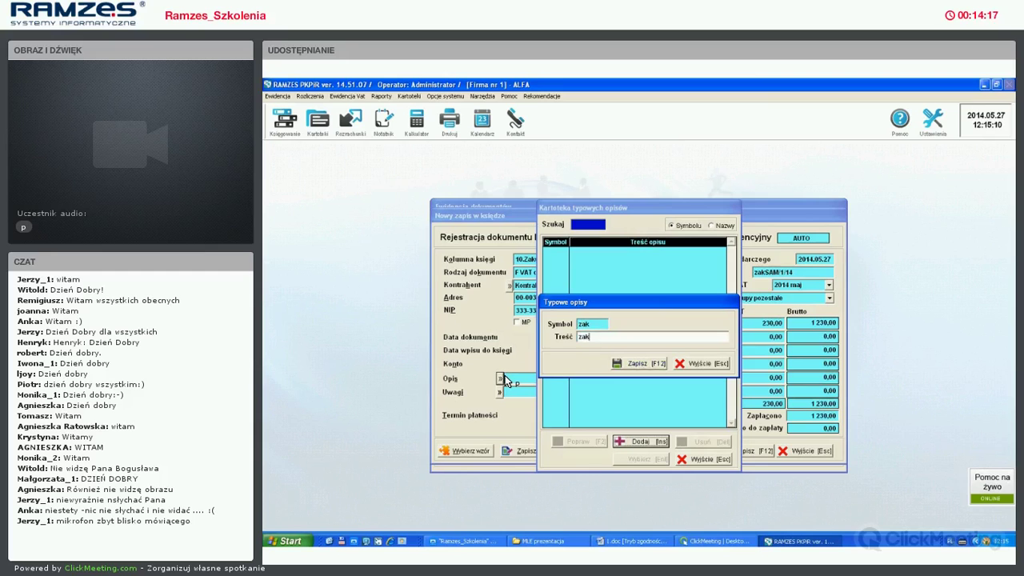
text(up)
key(Tab)
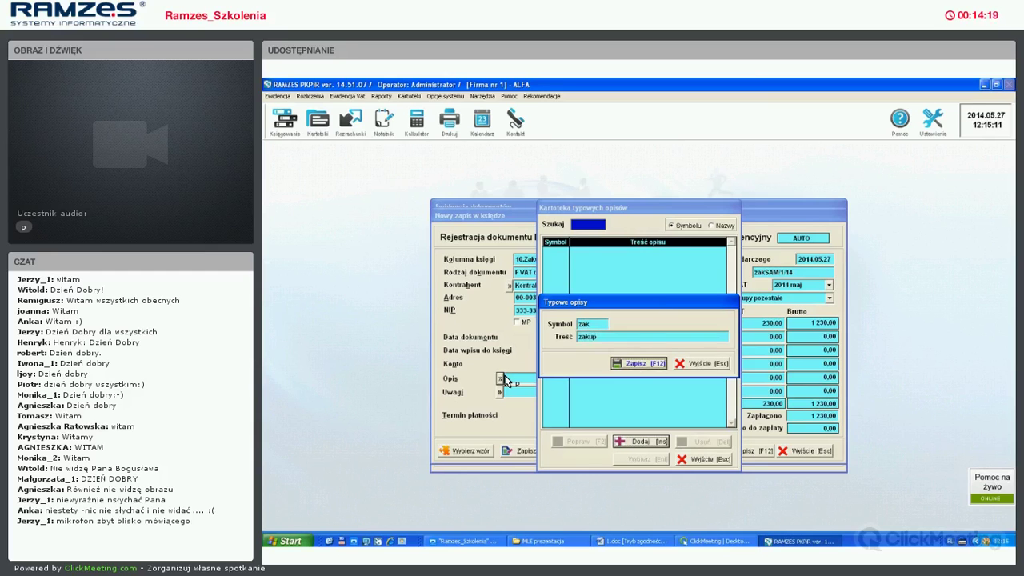
key(Return)
key(Return)
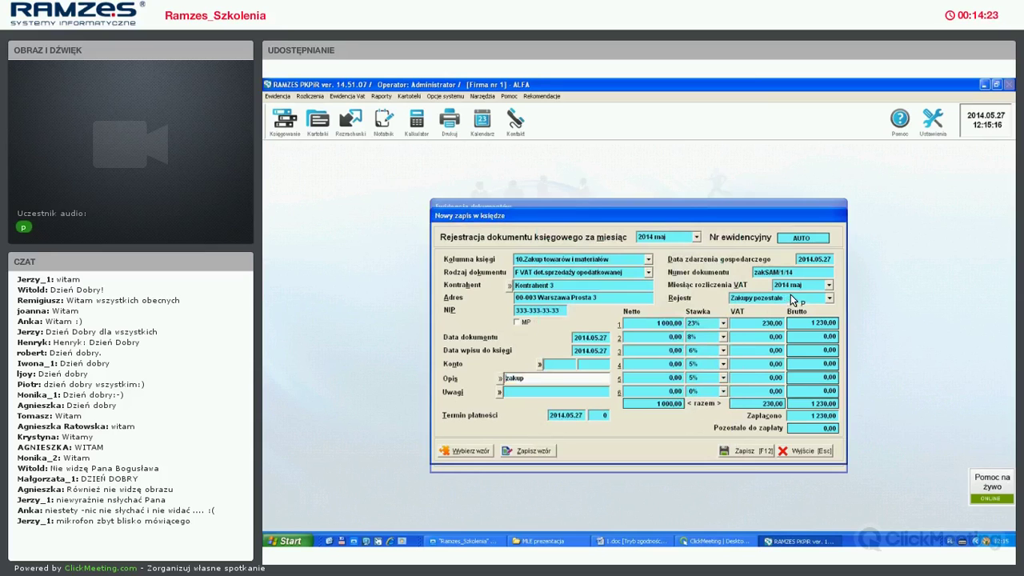
Assign the document to the Samochód VAT register and save it, confirming the updated paid amount
click(790, 296)
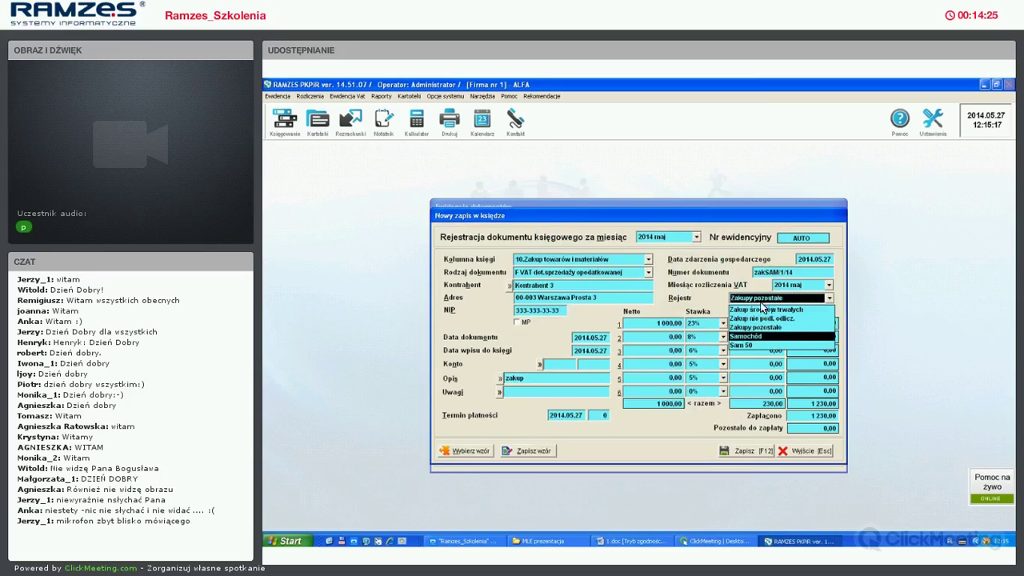
click(761, 336)
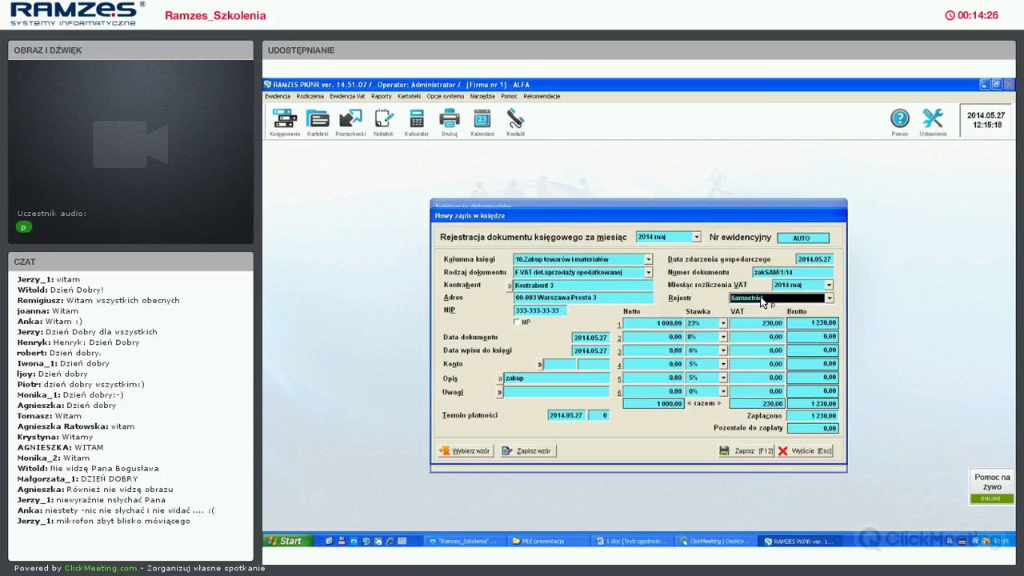
click(744, 452)
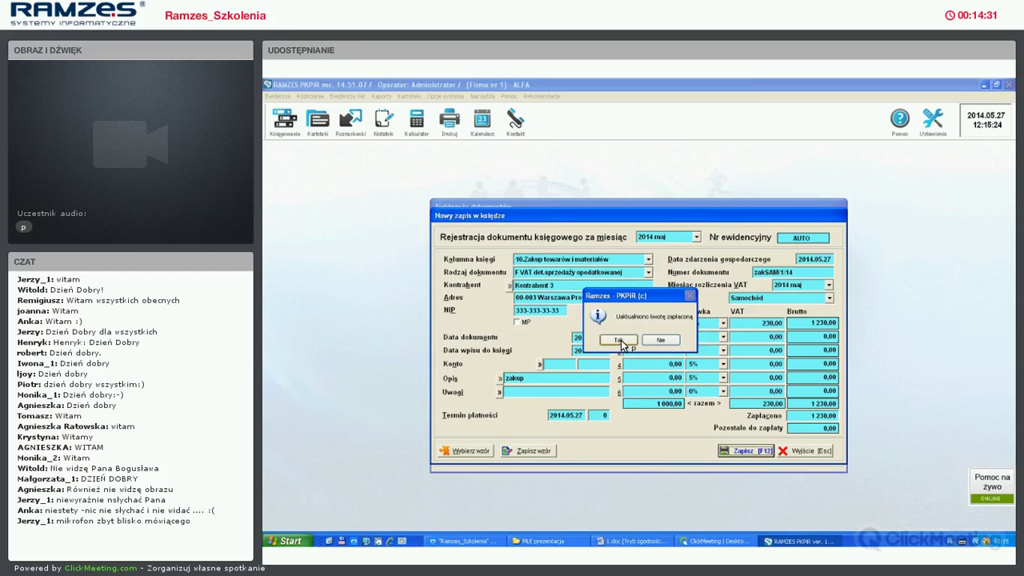
click(620, 339)
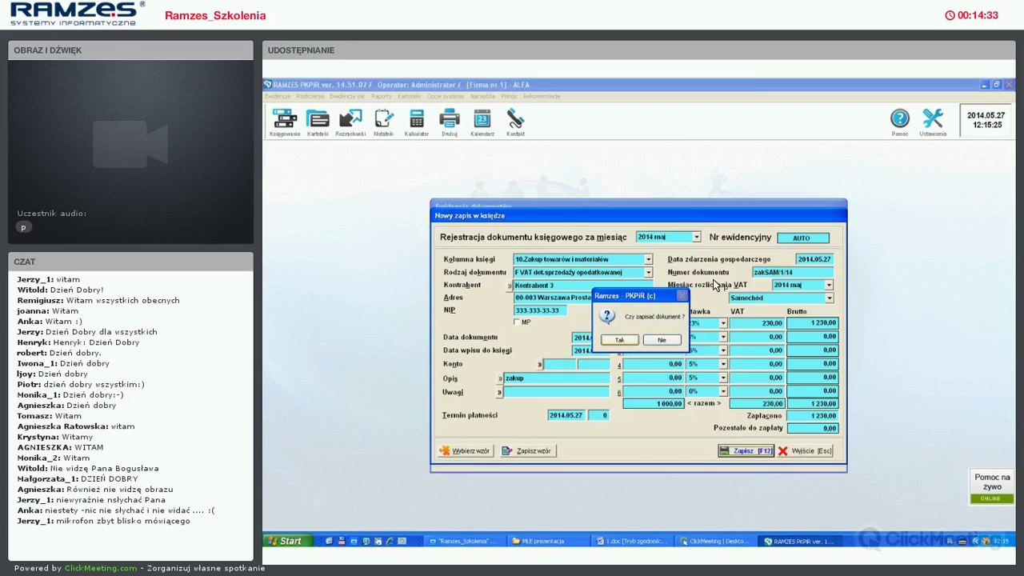
Compare the saved document's sum with its book value, examine the May 2014 tax book print preview, and close the document records
click(756, 269)
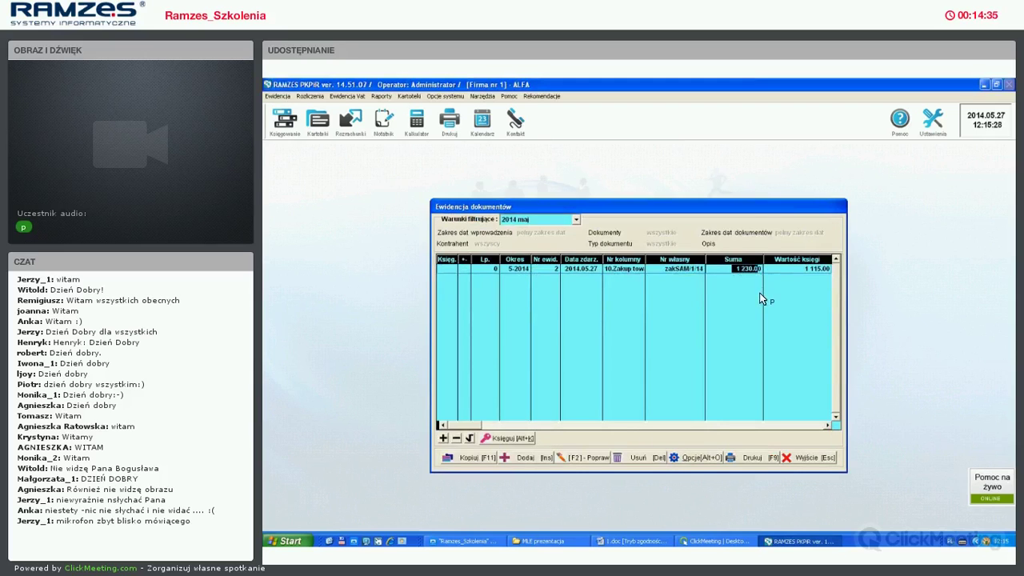
click(815, 270)
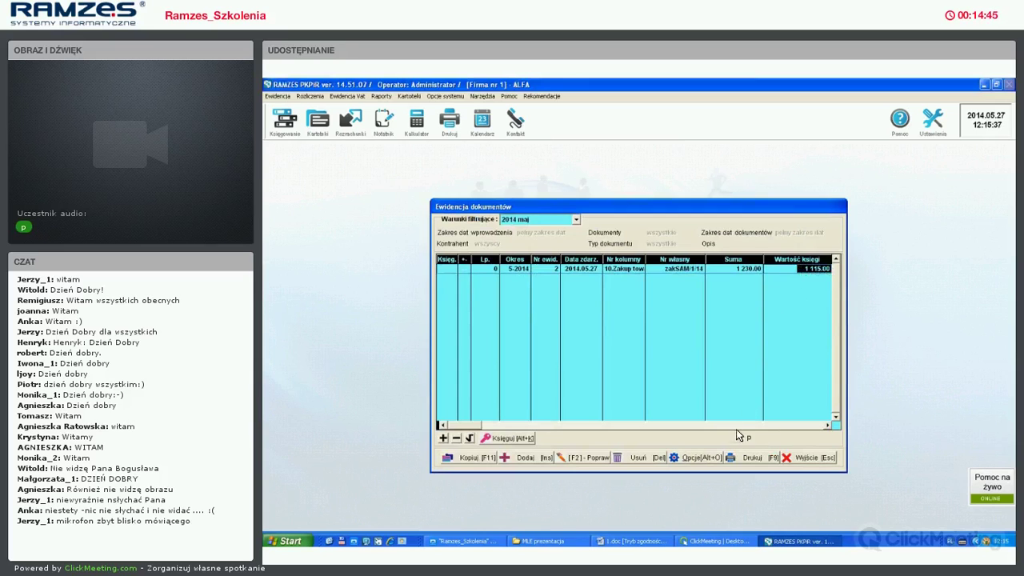
key(F9)
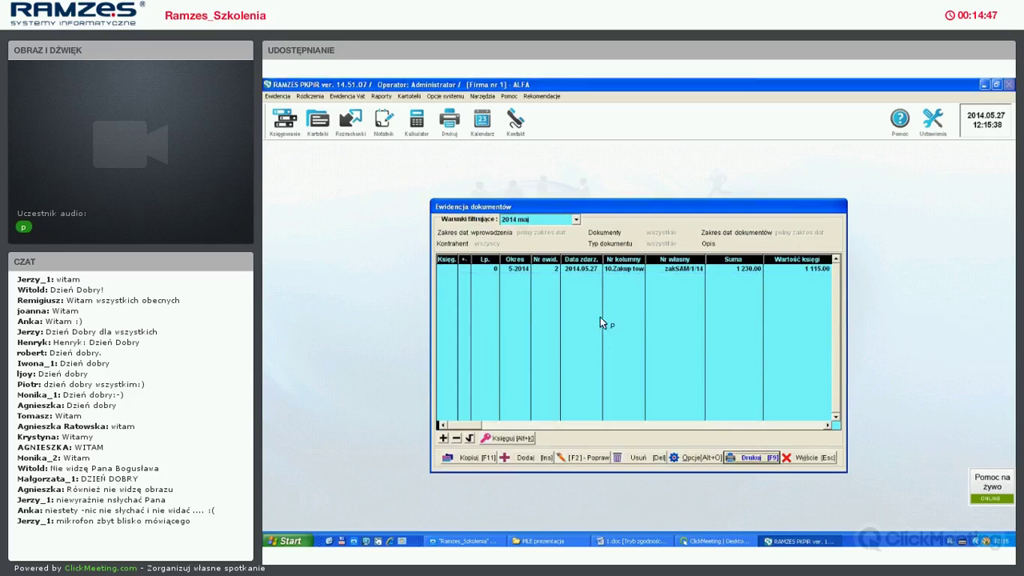
key(Return)
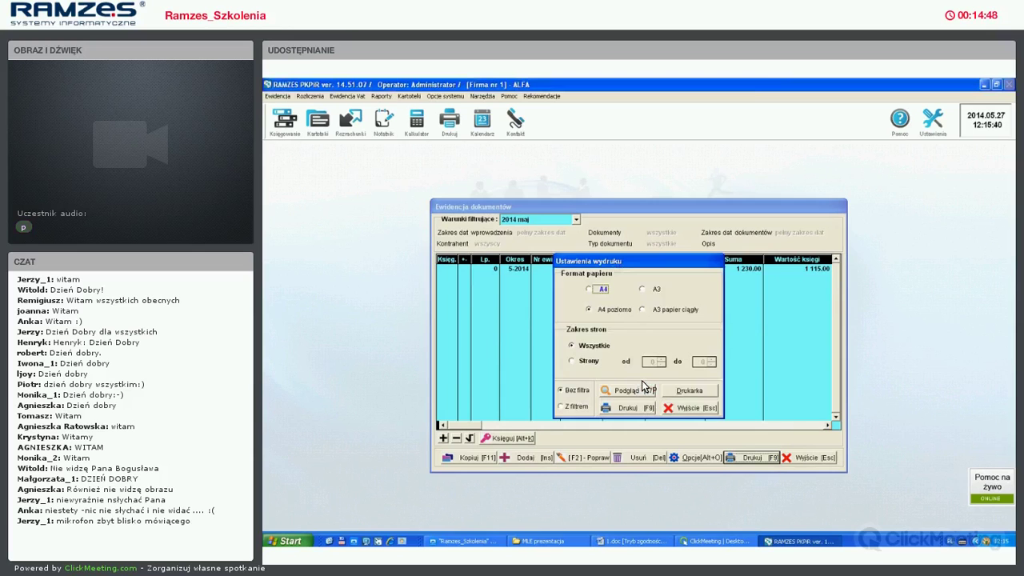
click(617, 384)
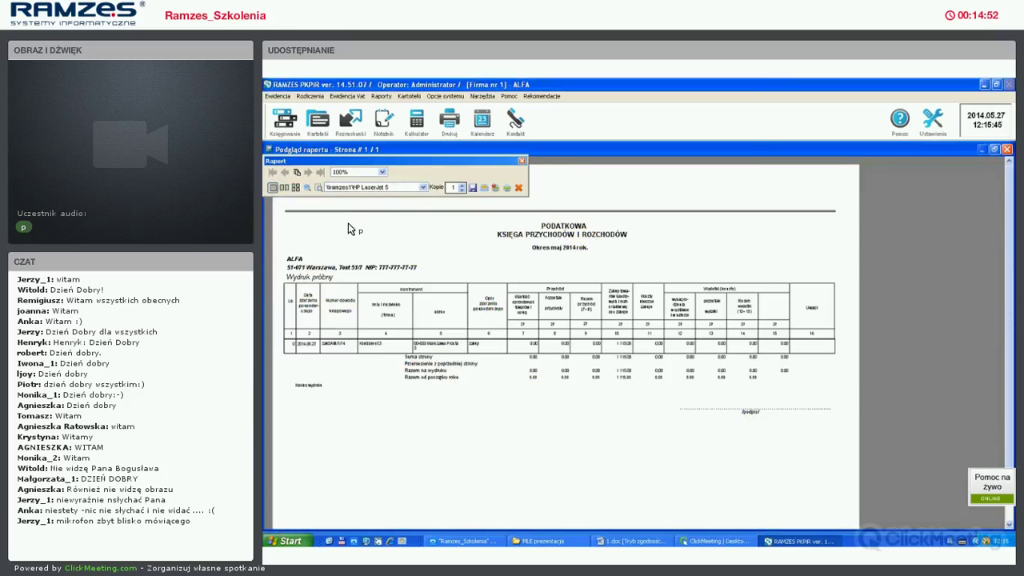
click(383, 172)
key(Up)
key(Return)
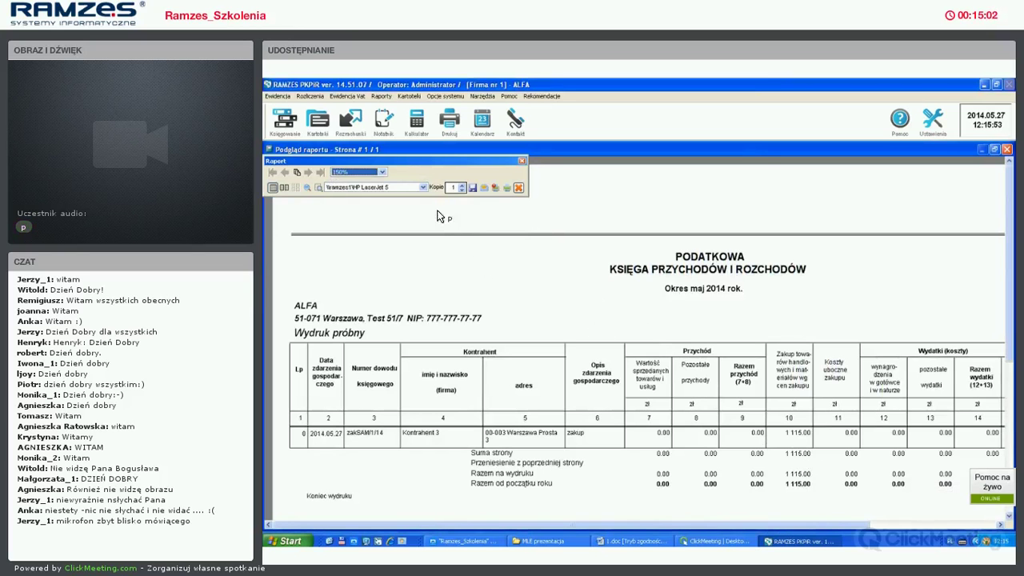
click(519, 187)
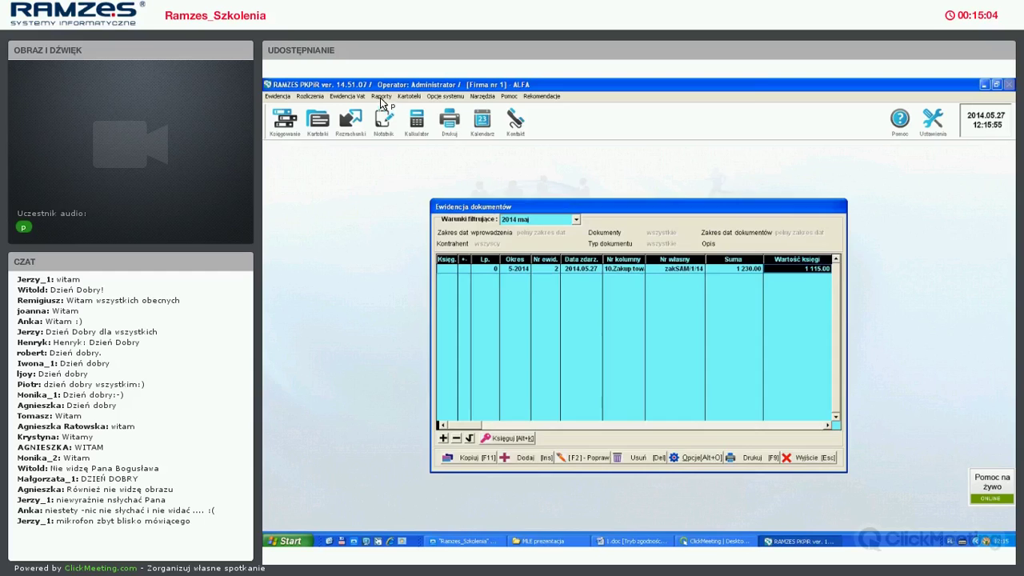
key(Escape)
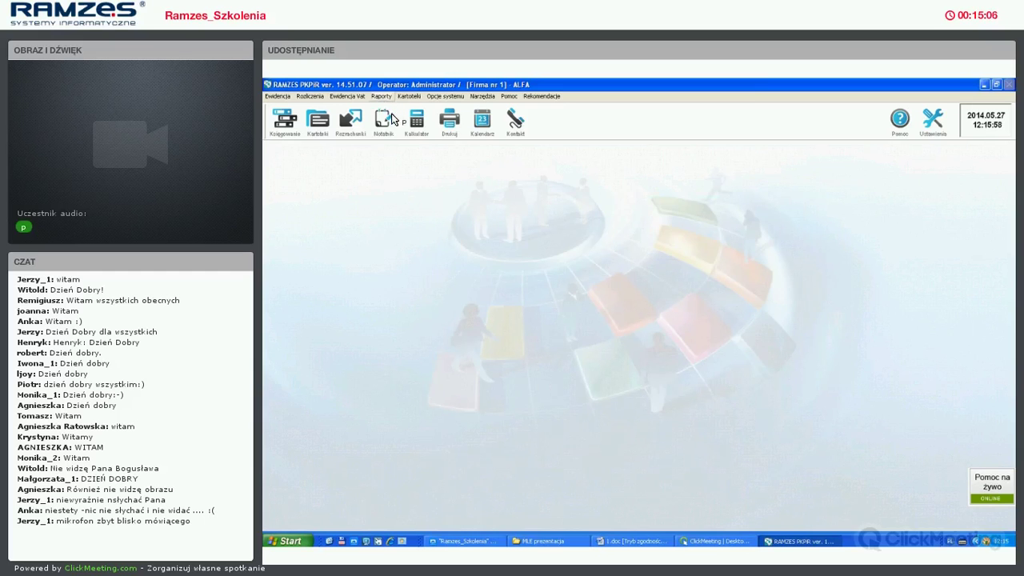
Open the shareholder's PIT-5 declaration for May 2014, examine the revenue and costs in section K1, and close it
click(381, 96)
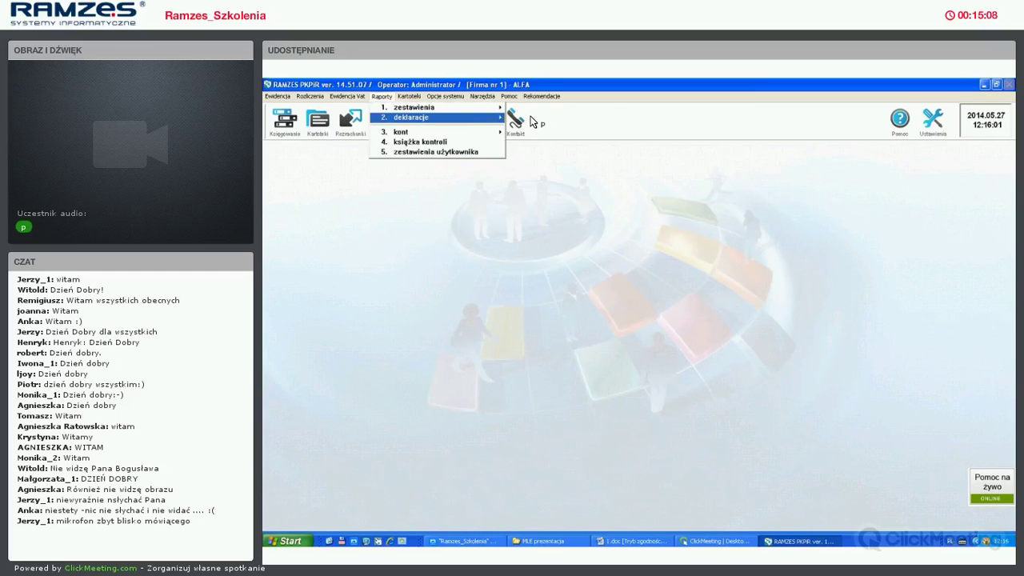
mouse_move(491, 118)
click(609, 271)
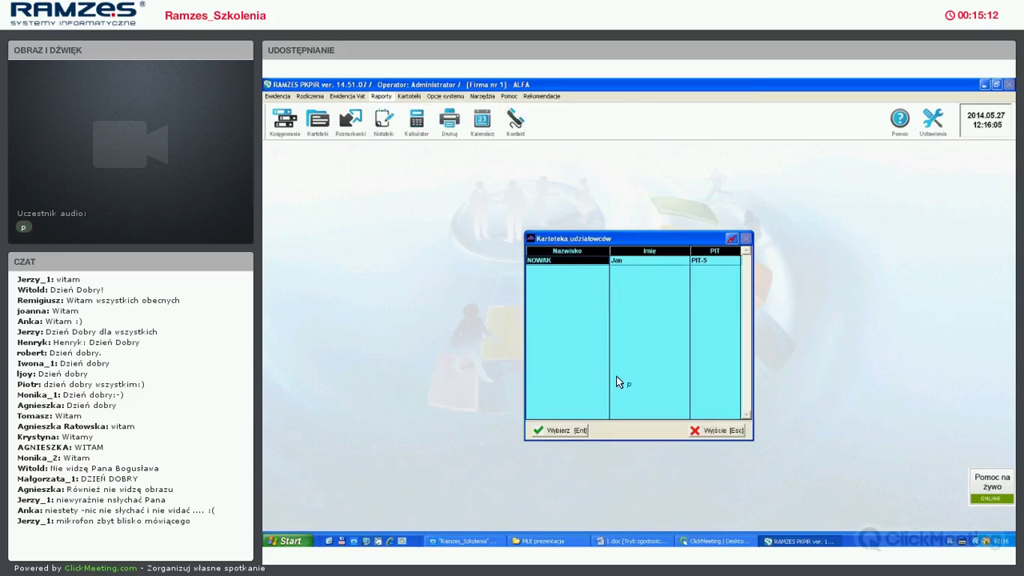
key(Return)
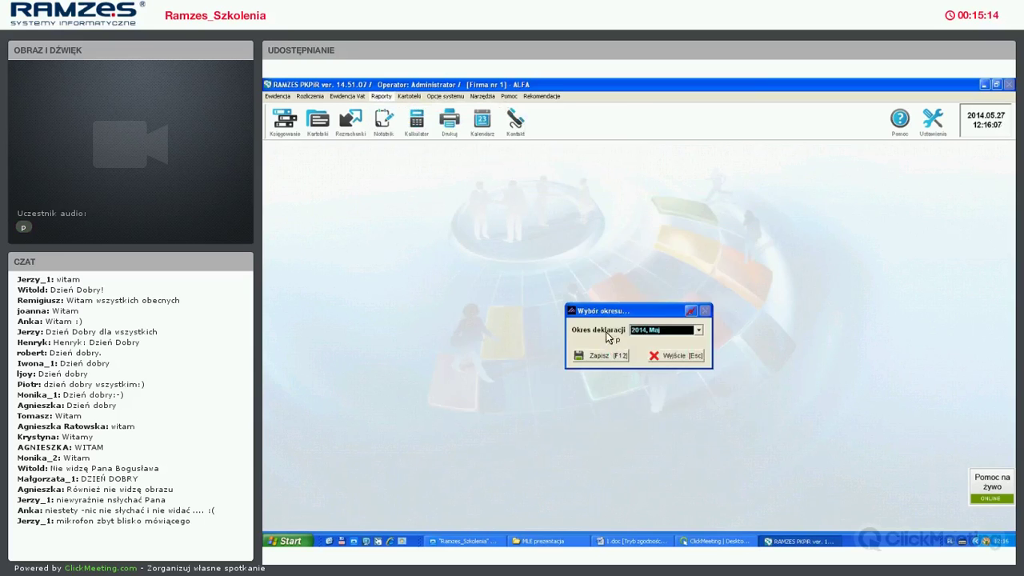
key(Return)
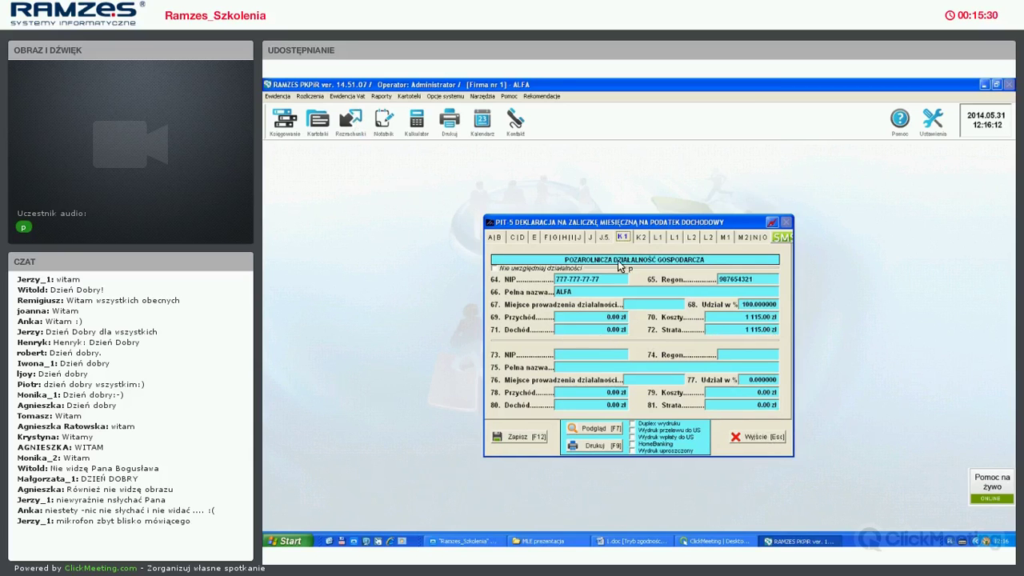
key(Escape)
Open the Samochód VAT purchase register for May 2014 with input VAT settlement
key(alt+v)
key(Down)
key(Return)
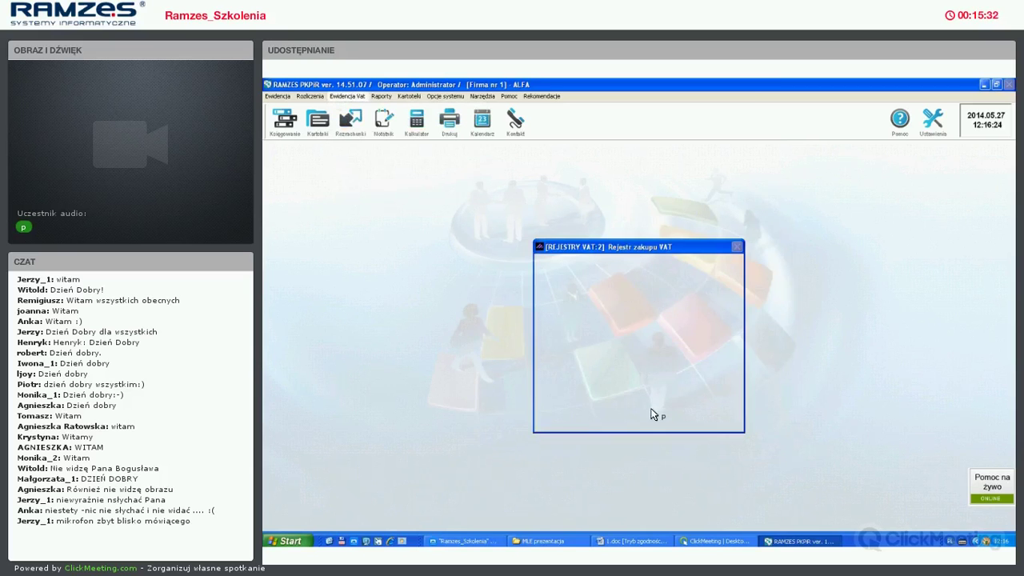
key(Down)
key(Return)
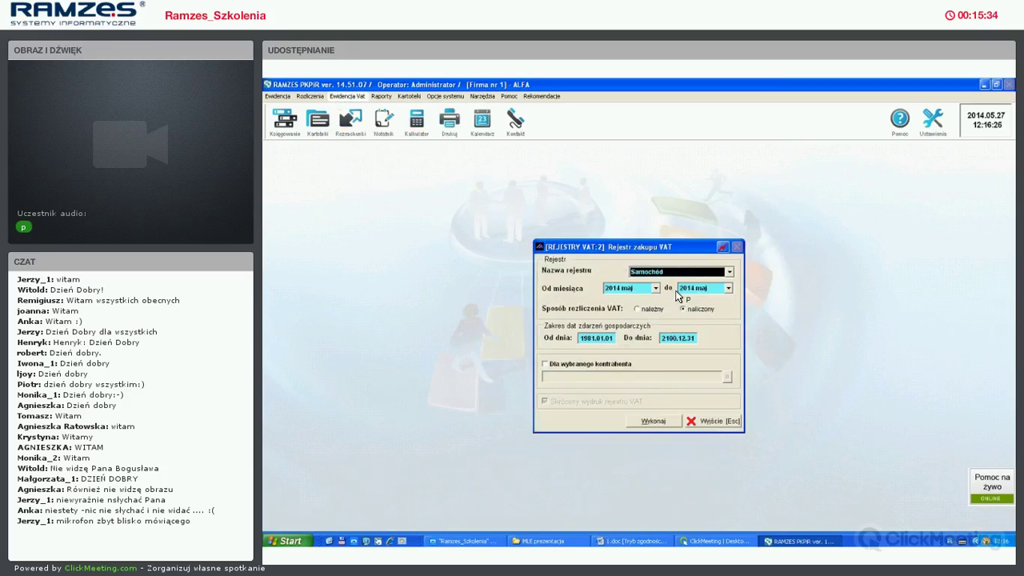
key(Return)
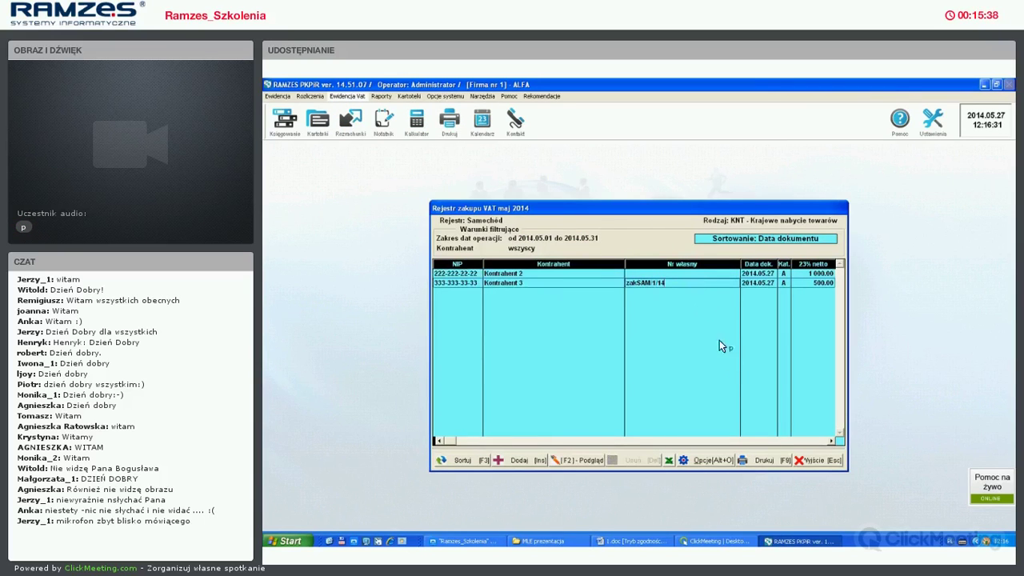
View the register entries of Kontrahent 2 and Kontrahent 3 to examine their net, VAT and gross amounts, closing each one
key(Up)
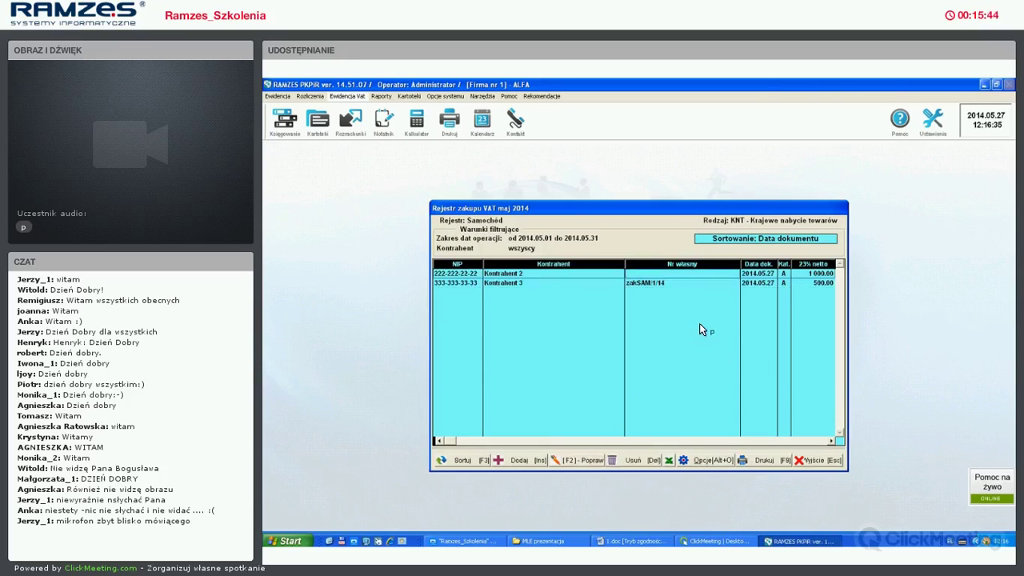
key(F2)
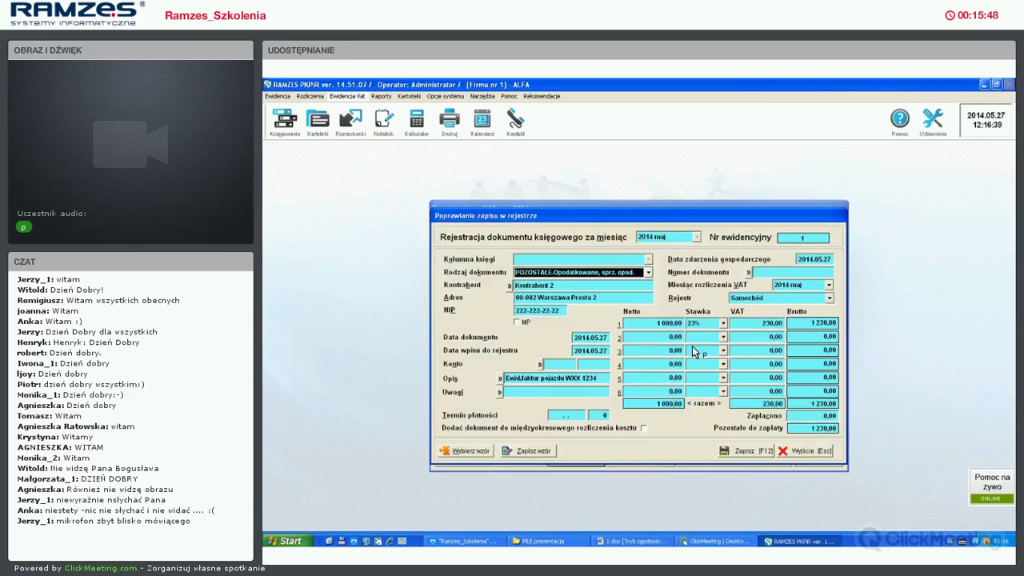
key(Escape)
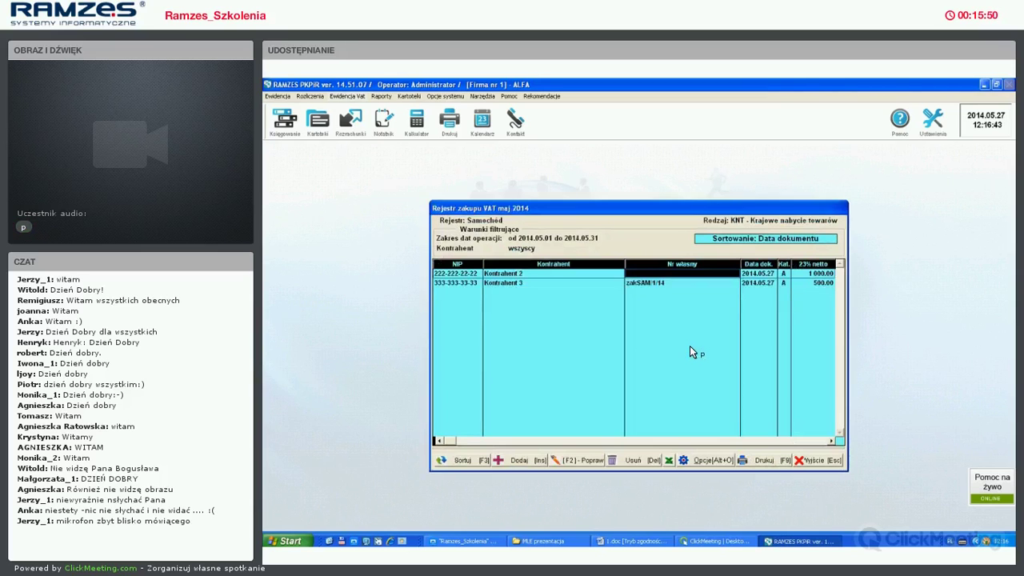
key(Down)
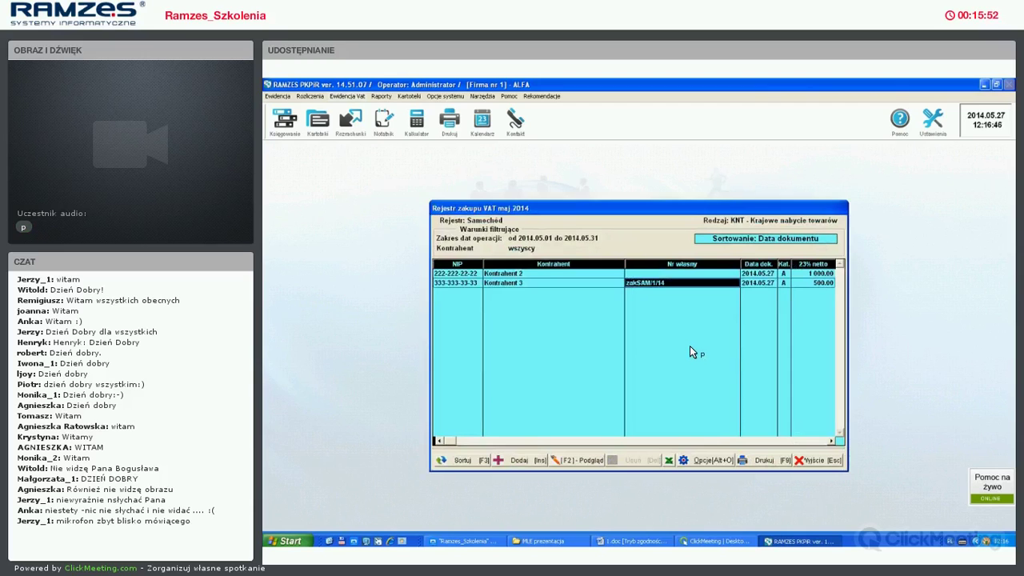
key(Right)
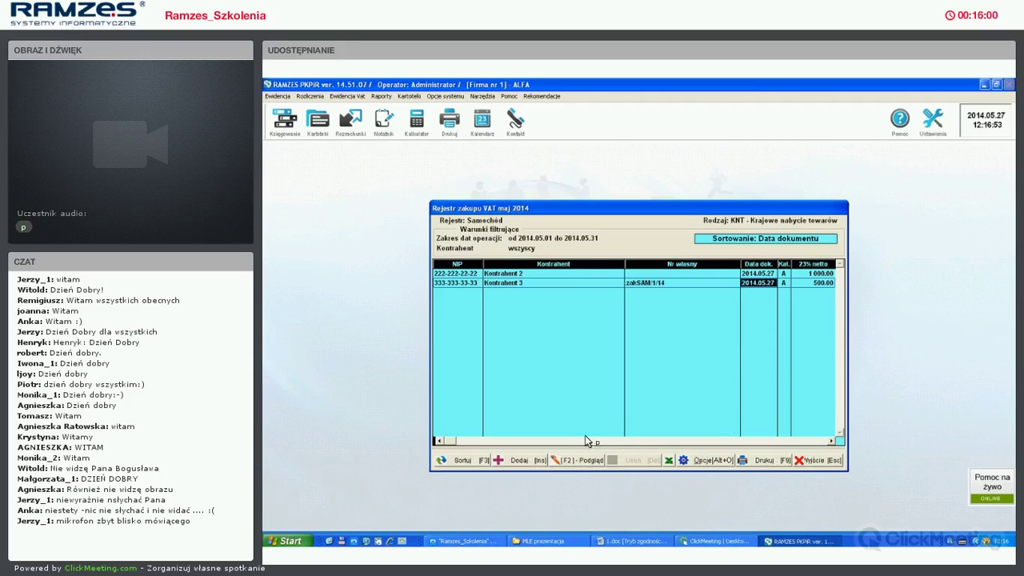
key(F2)
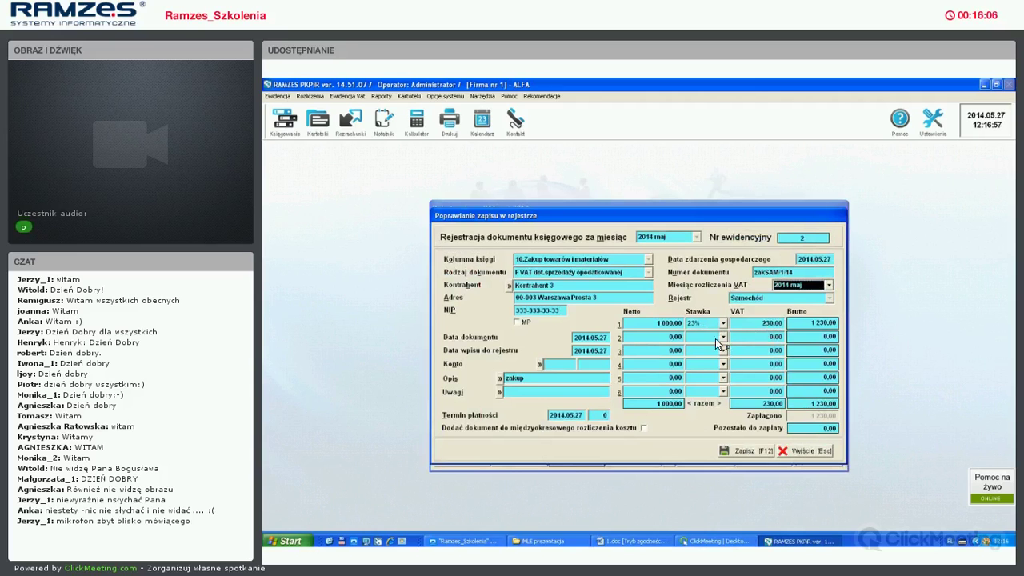
key(Escape)
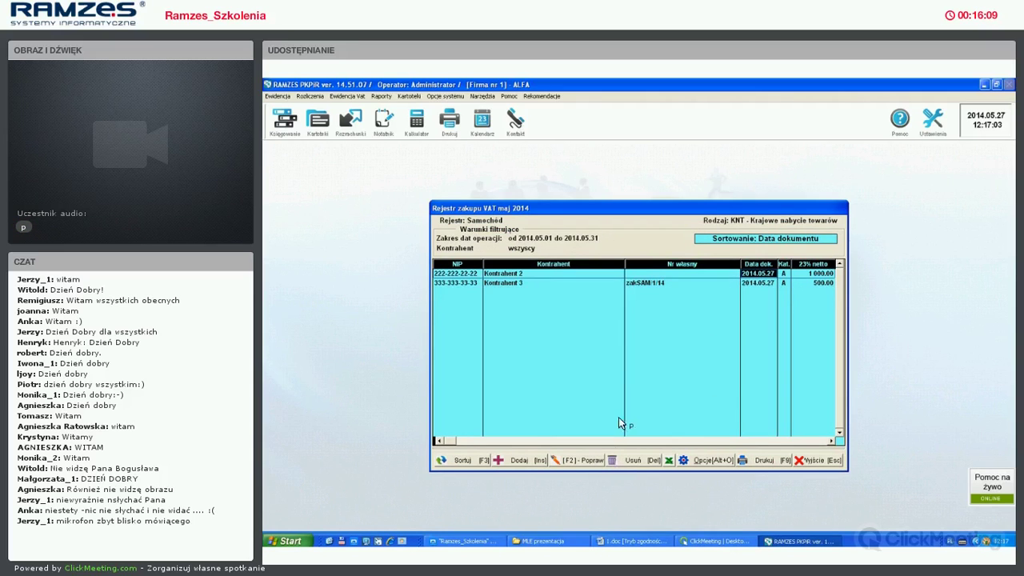
Compare the entries' 23% net amounts in the register and examine its print preview, closing the preview
click(631, 285)
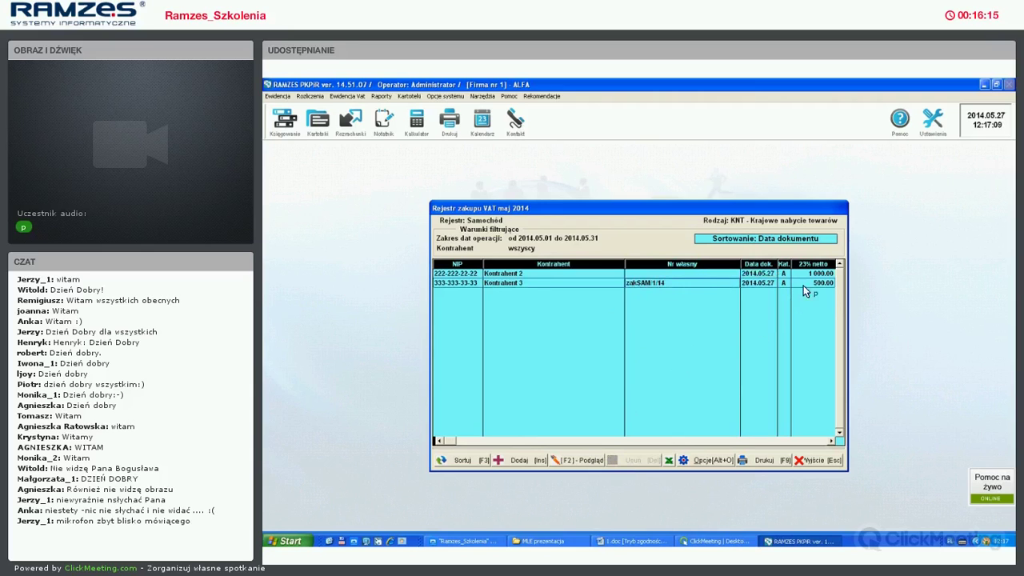
click(835, 296)
key(F2)
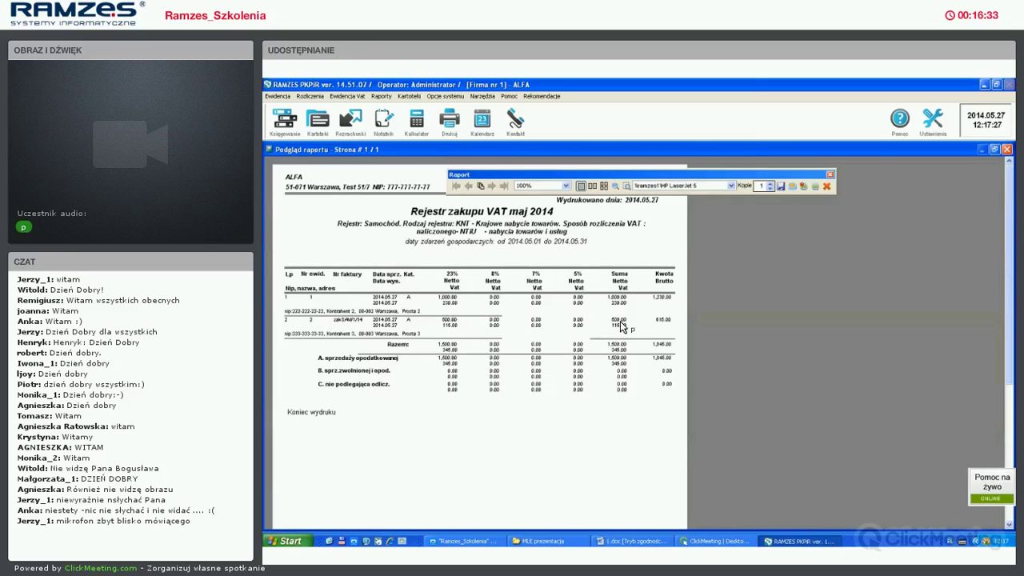
click(801, 186)
key(Escape)
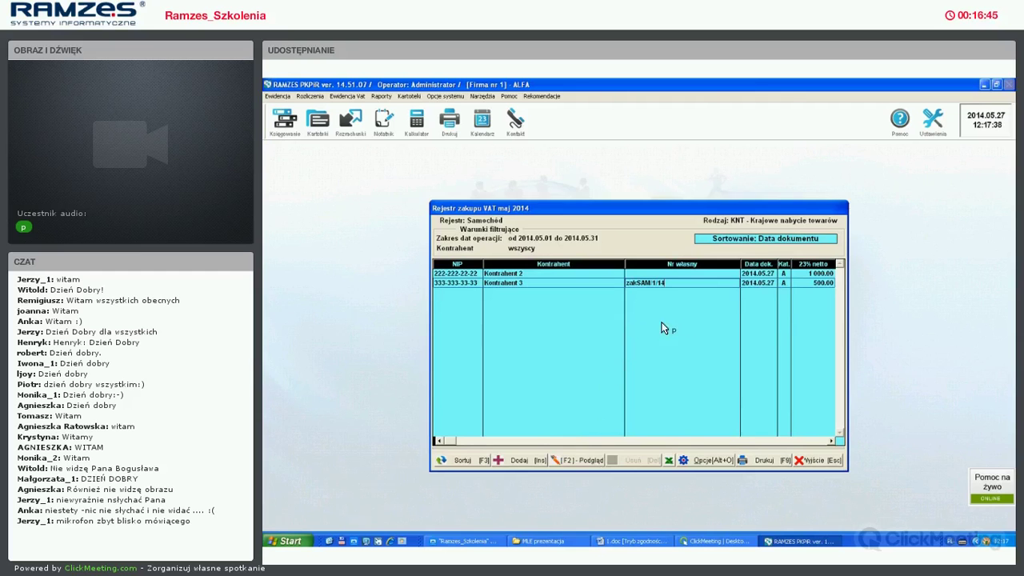
Reopen the Kontrahent 3 entry zakSAM/1/14 to check its VAT settlement details, and close the register
double_click(582, 283)
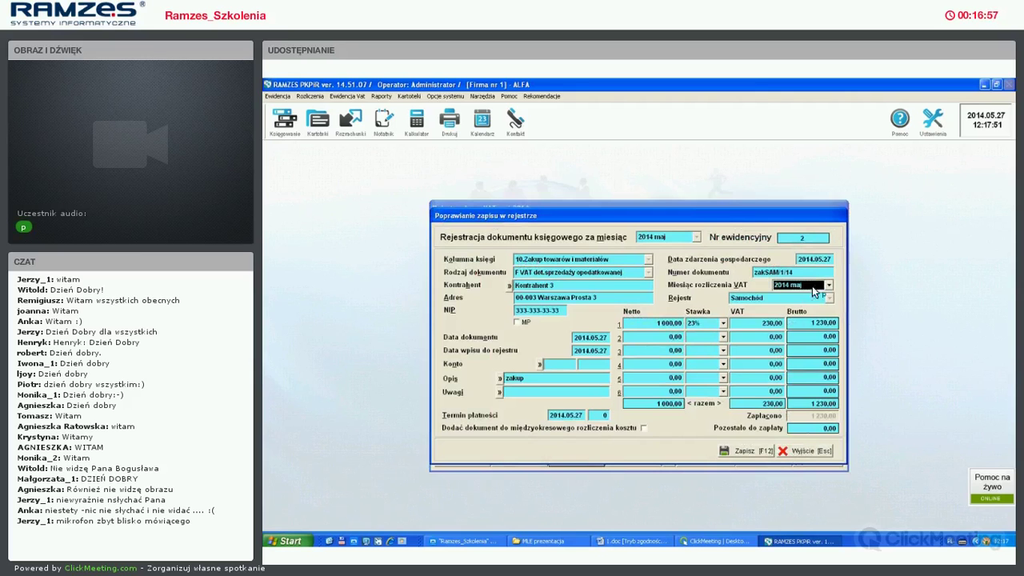
key(F12)
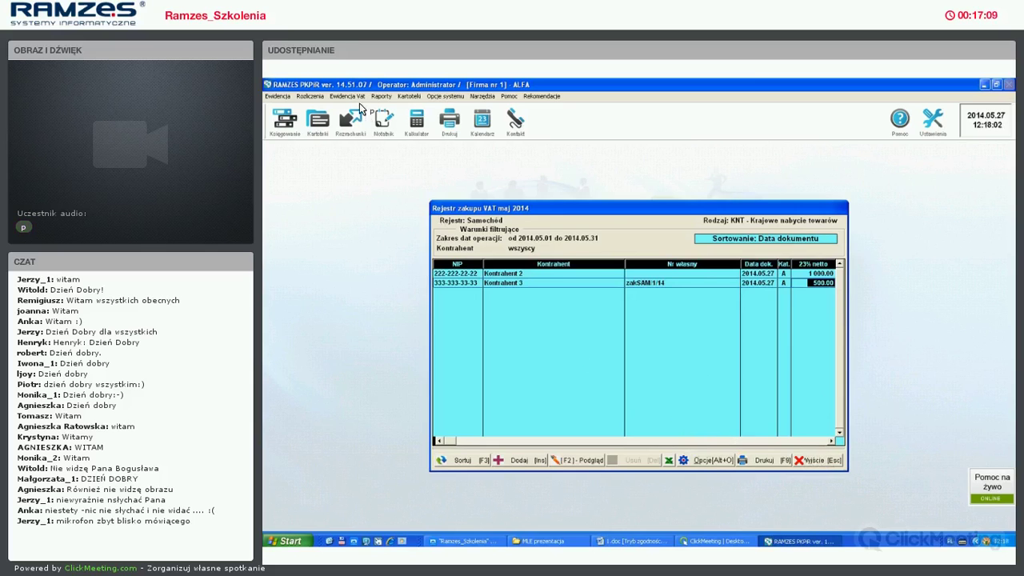
key(Escape)
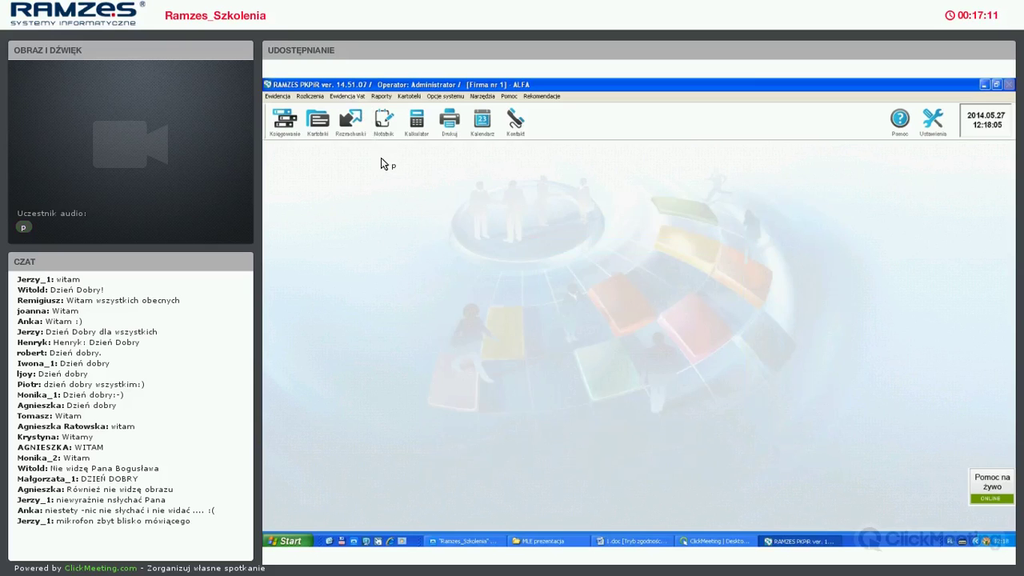
Open the VAT-7 declaration for May 2014, examine the input tax settlement in section D, and close it
click(347, 96)
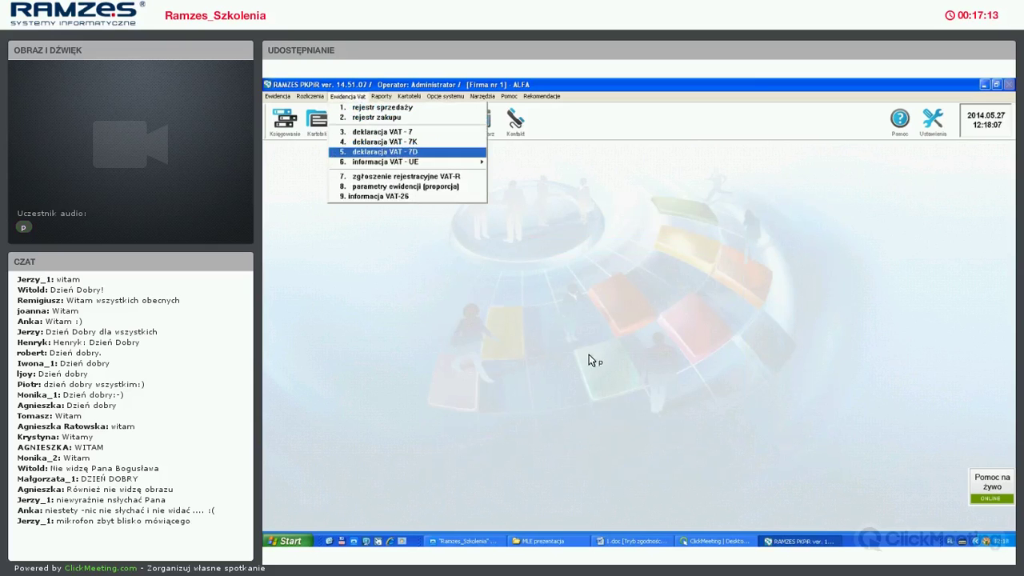
key(Down)
key(Up)
key(Up)
key(Up)
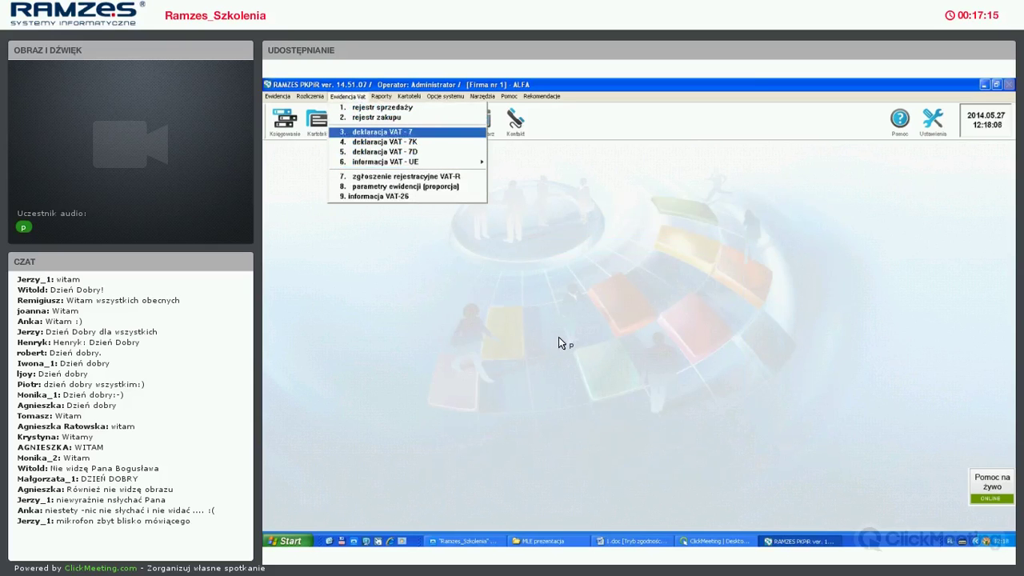
key(Return)
key(Return)
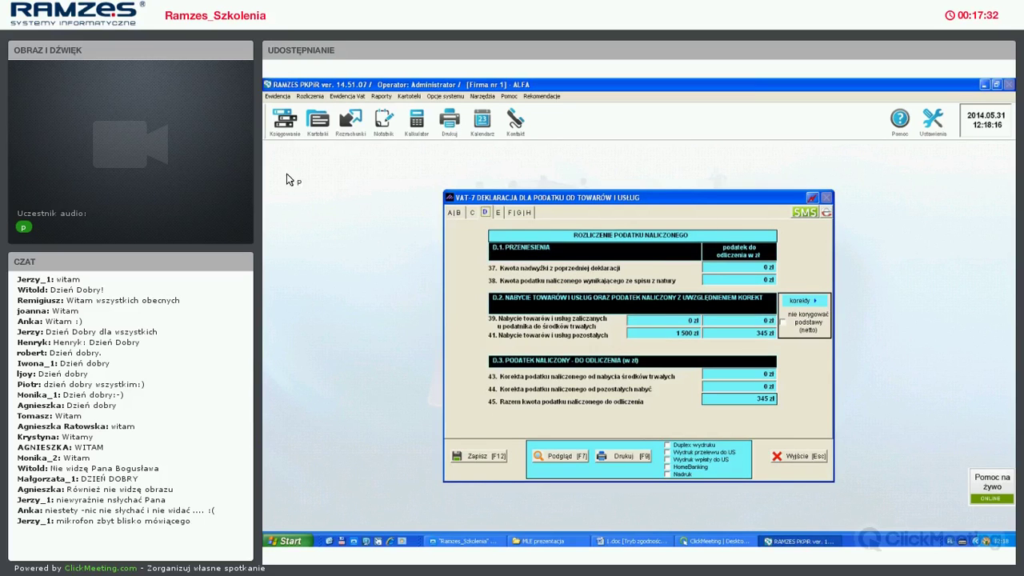
key(Tab)
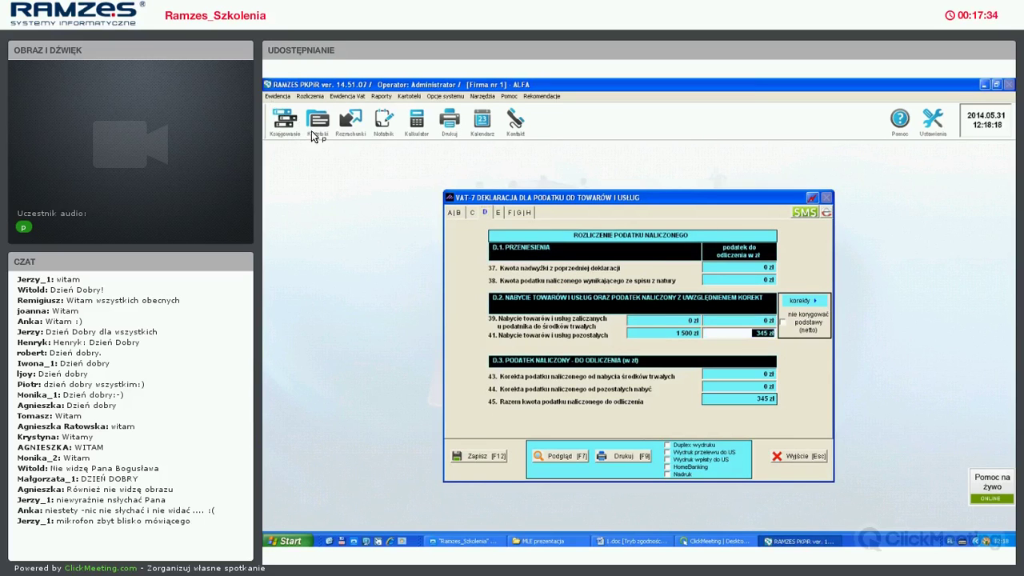
key(Escape)
Open the vehicle cost records for all registration numbers and months, look them over, and close them
click(278, 96)
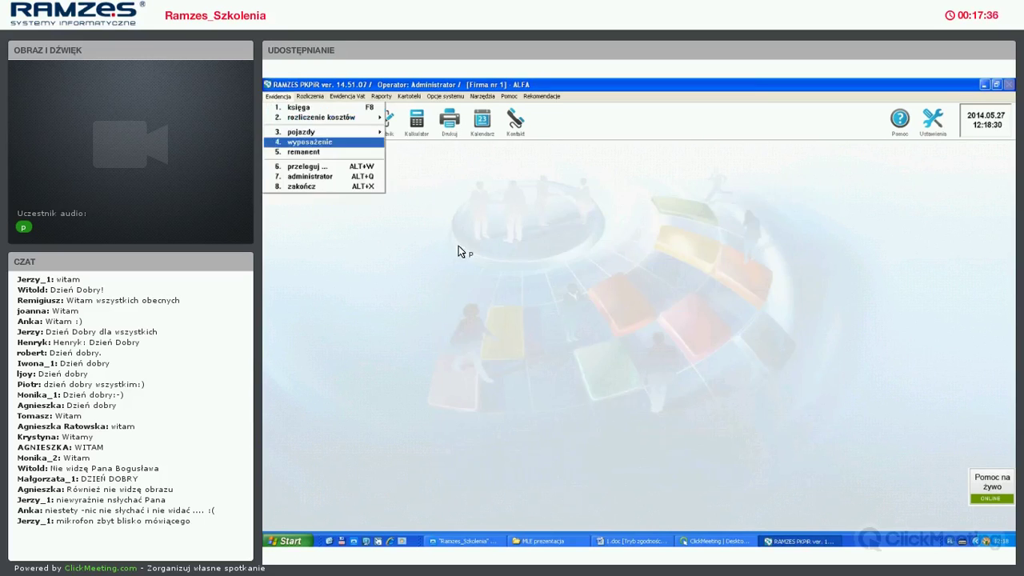
key(Up)
key(Right)
key(Return)
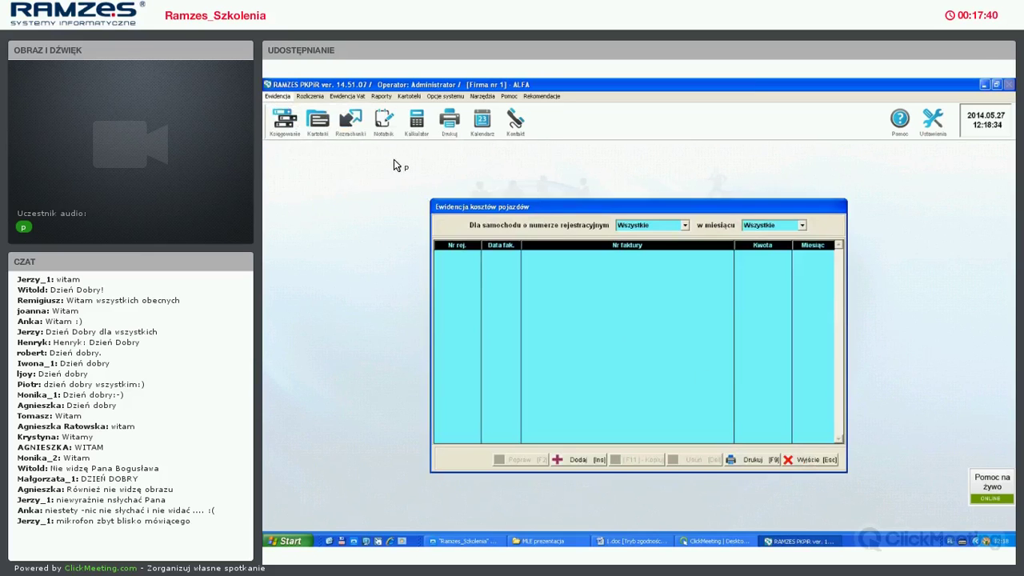
key(Escape)
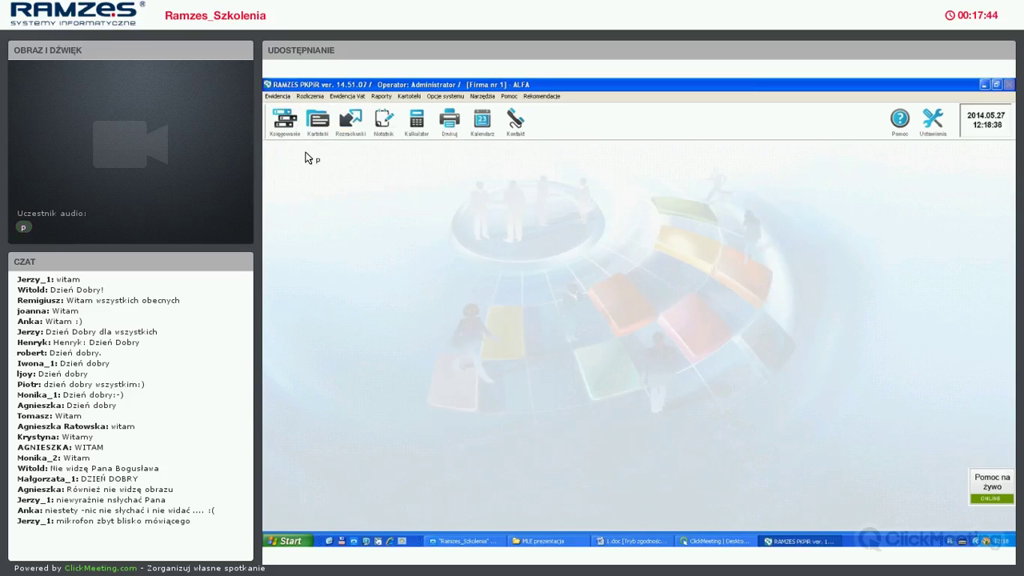
Exit PKPiR to the Ramzes Administrator, confirming the exit, and switch to the RAMZES KH program for company ALFA
click(278, 96)
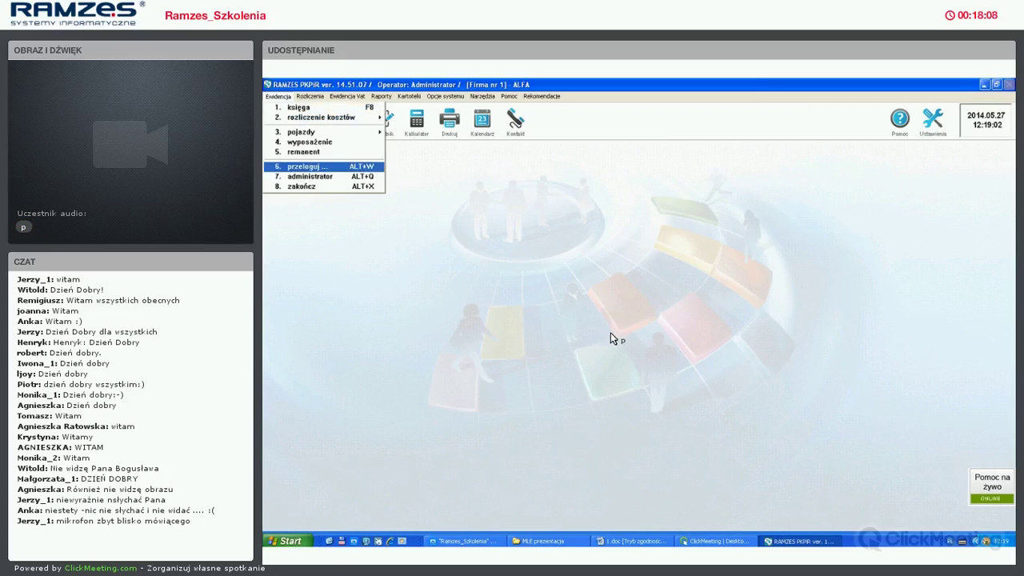
key(Return)
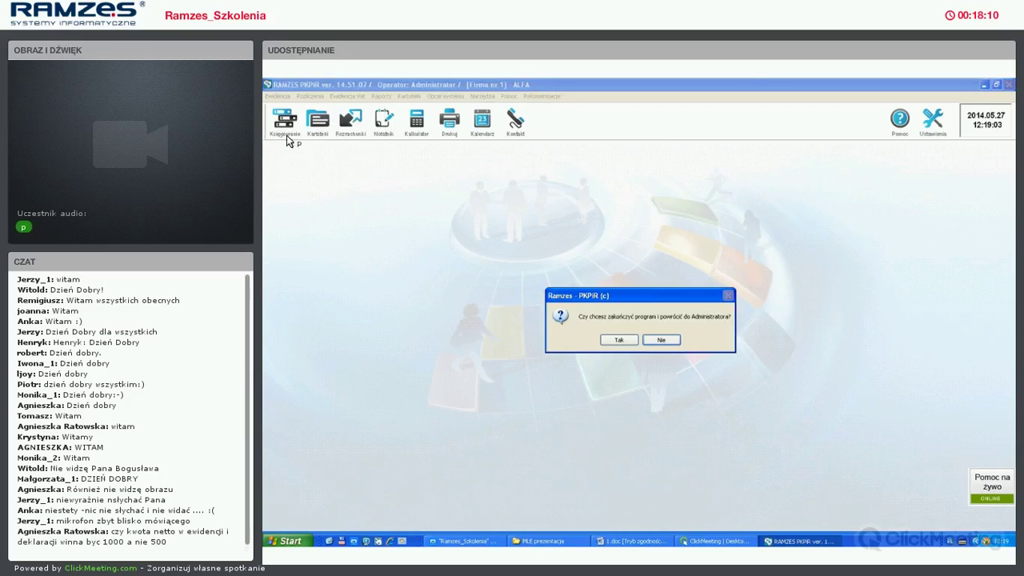
key(t)
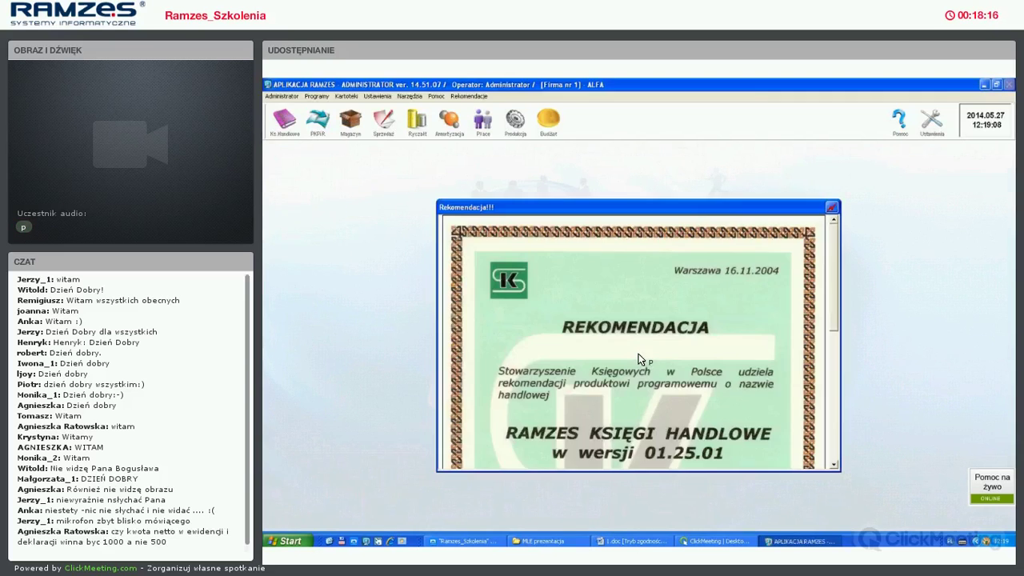
click(635, 355)
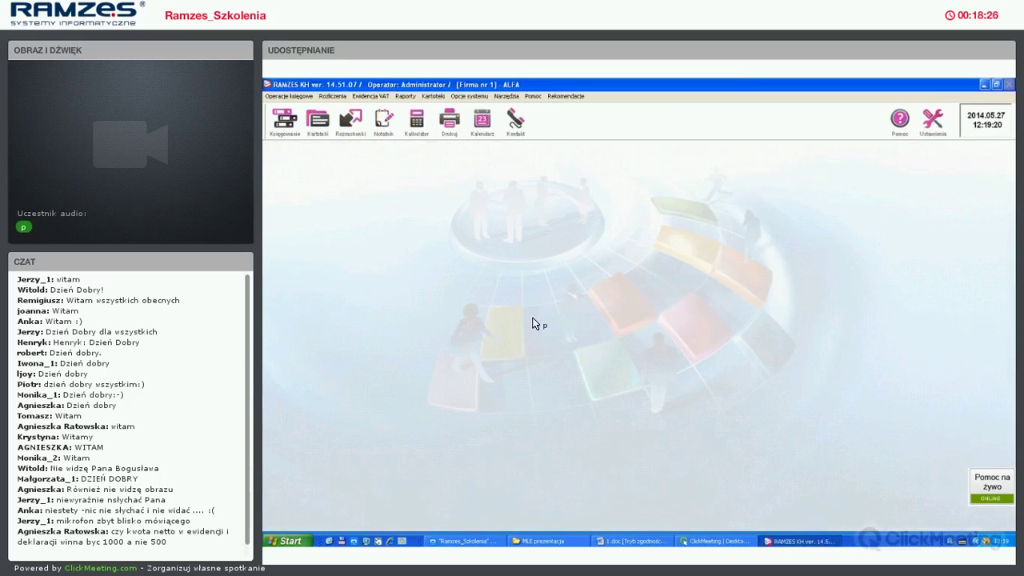
Open the Samochody purchase register in the VAT register file, examine its type and deduction settings, and close the file
click(434, 97)
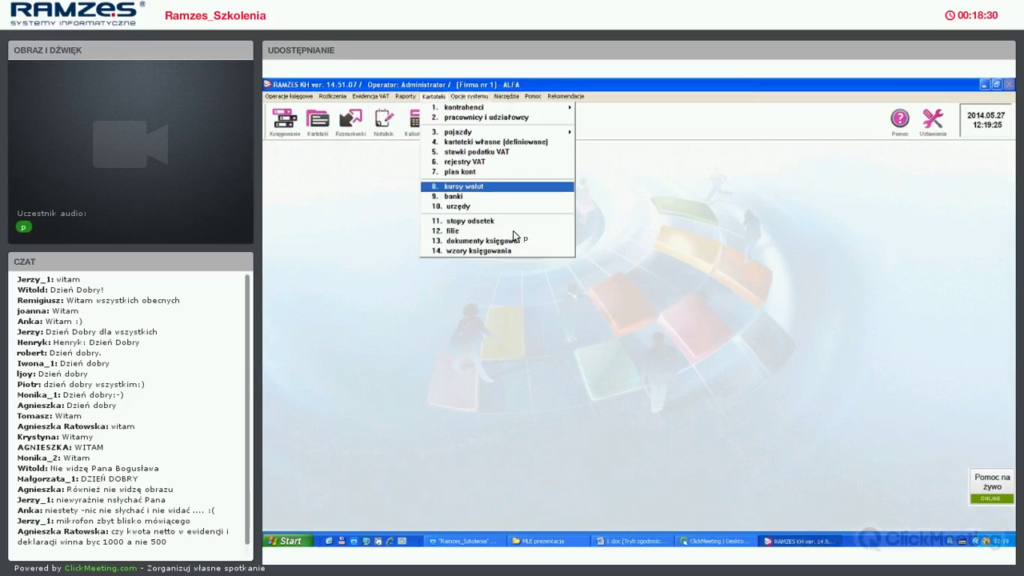
key(Return)
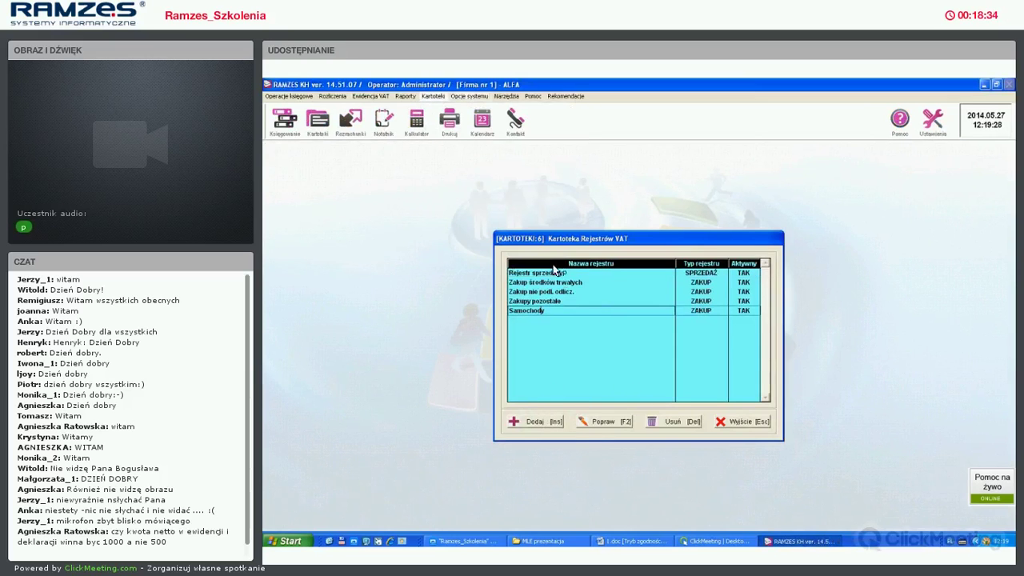
double_click(589, 305)
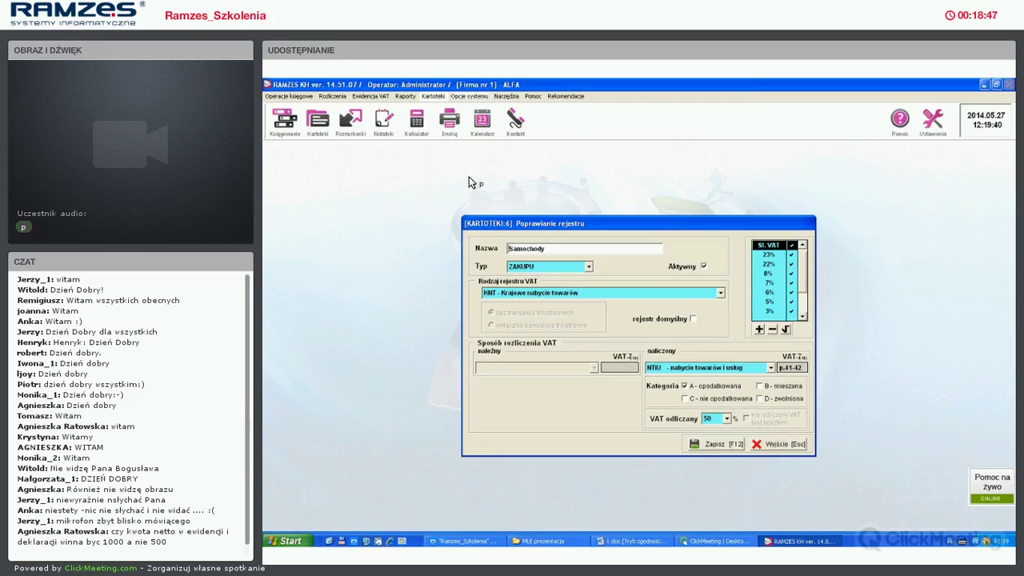
key(Escape)
Open the ZAKUP booking template and examine the debit and credit account settings of its first line
key(Escape)
key(Up)
key(Escape)
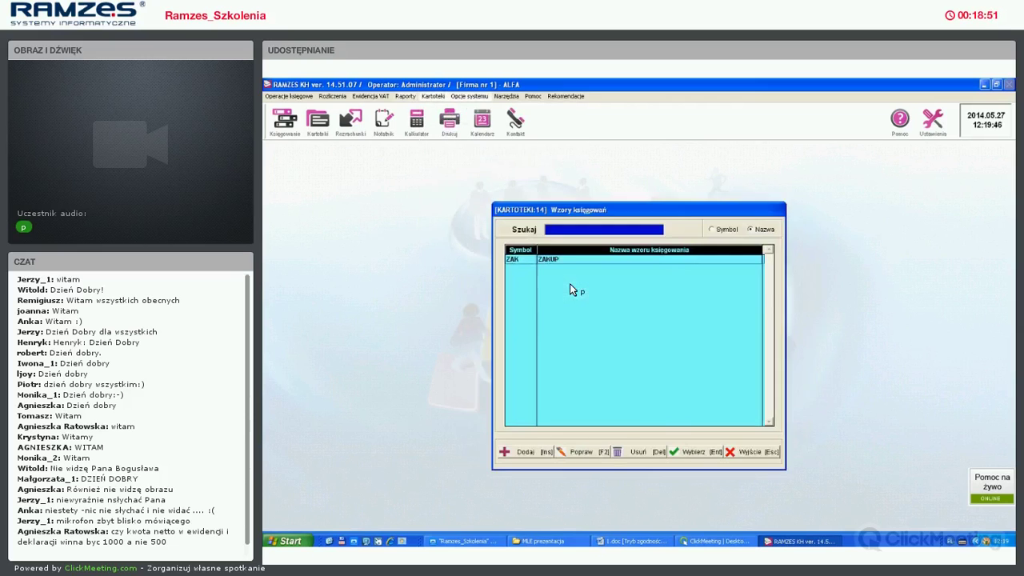
key(Return)
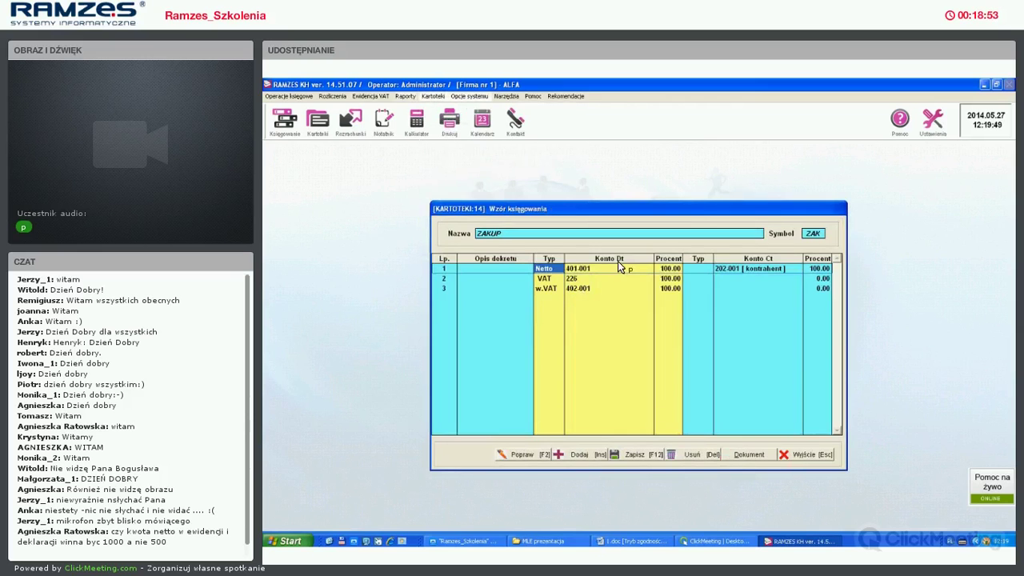
key(Right)
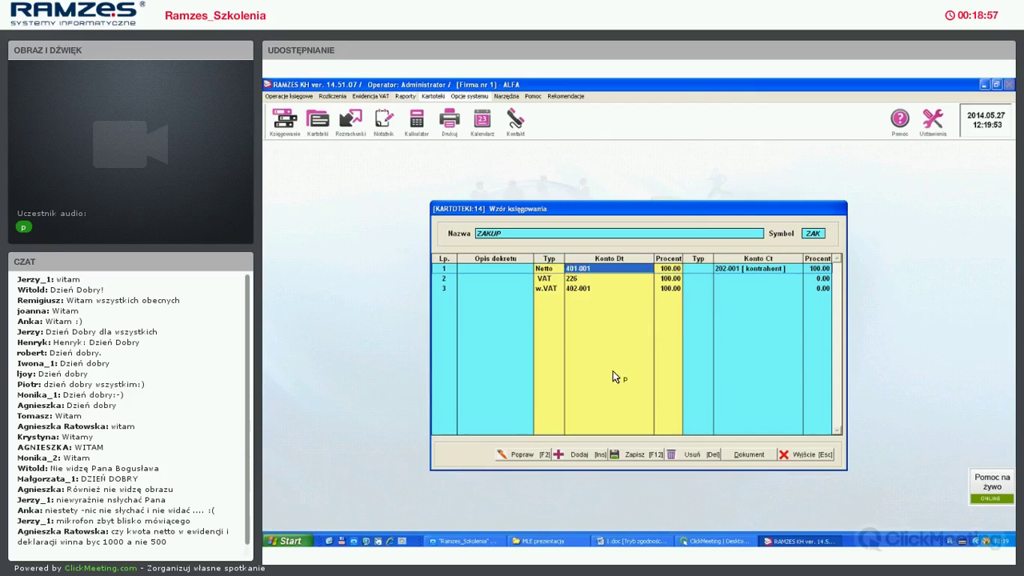
key(Return)
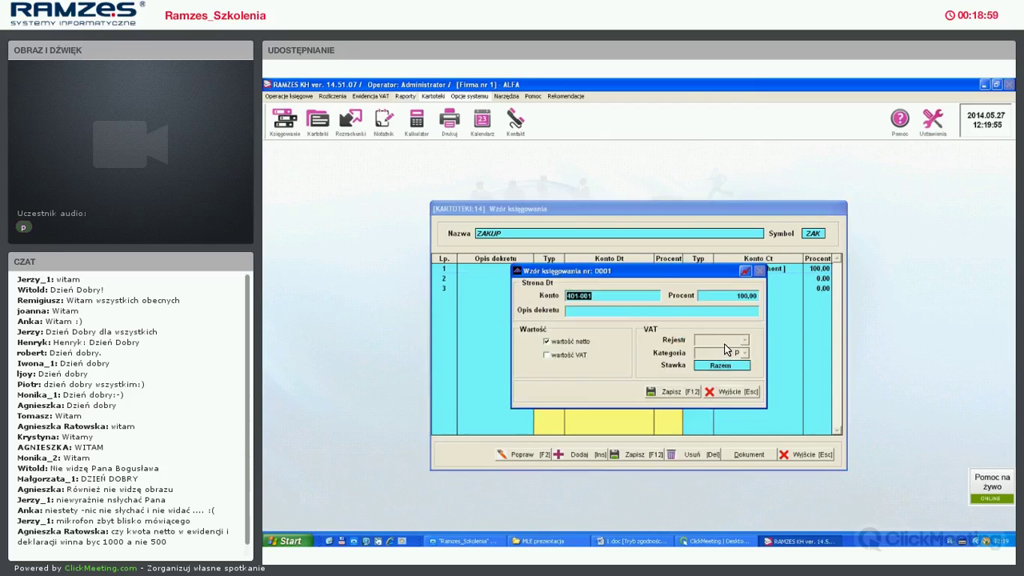
key(F12)
key(Right)
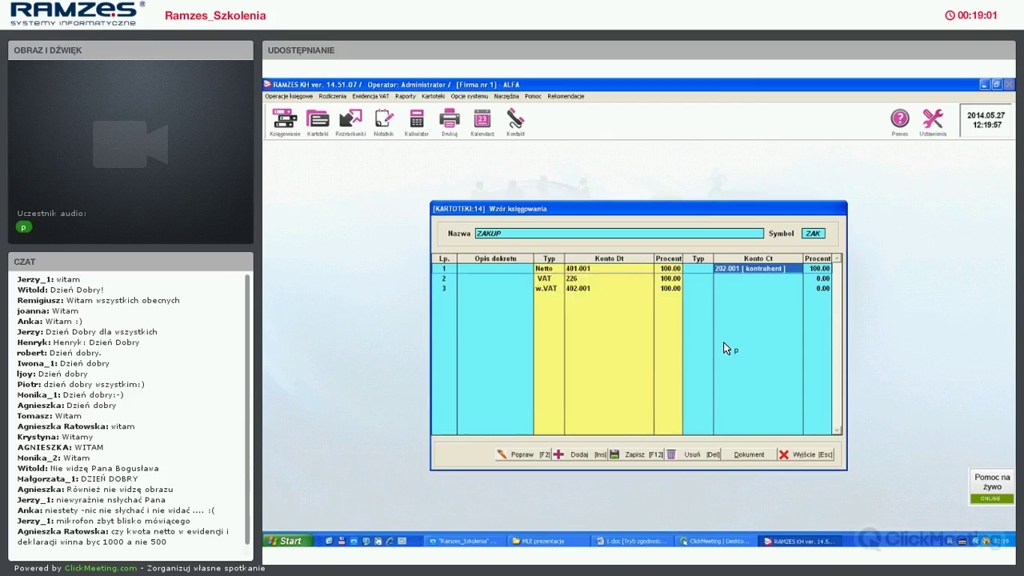
key(Return)
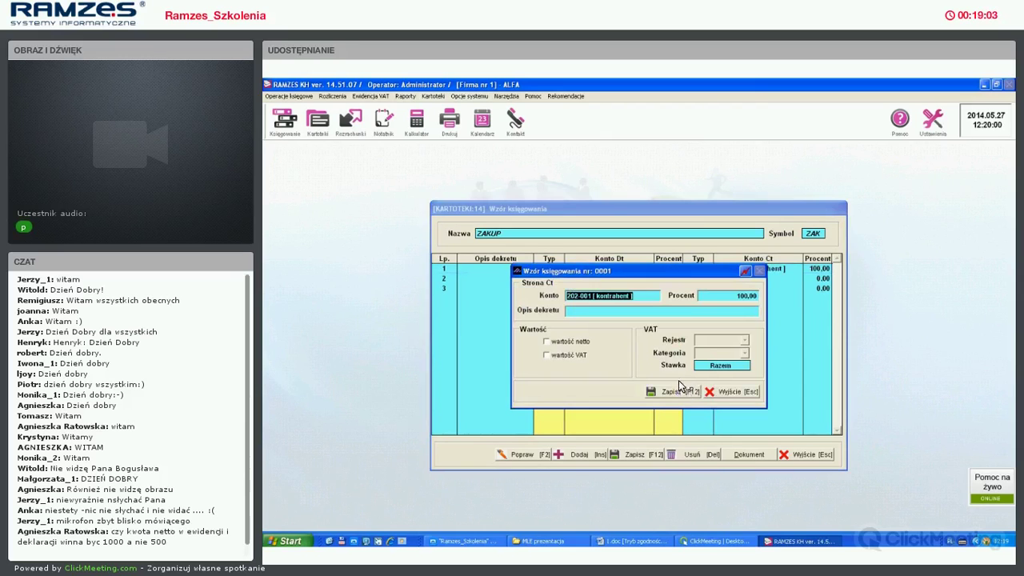
key(F12)
Examine the VAT line of the ZAKUP template, including its percentage and the list of assignable registers
key(Left)
key(Left)
key(Left)
key(Down)
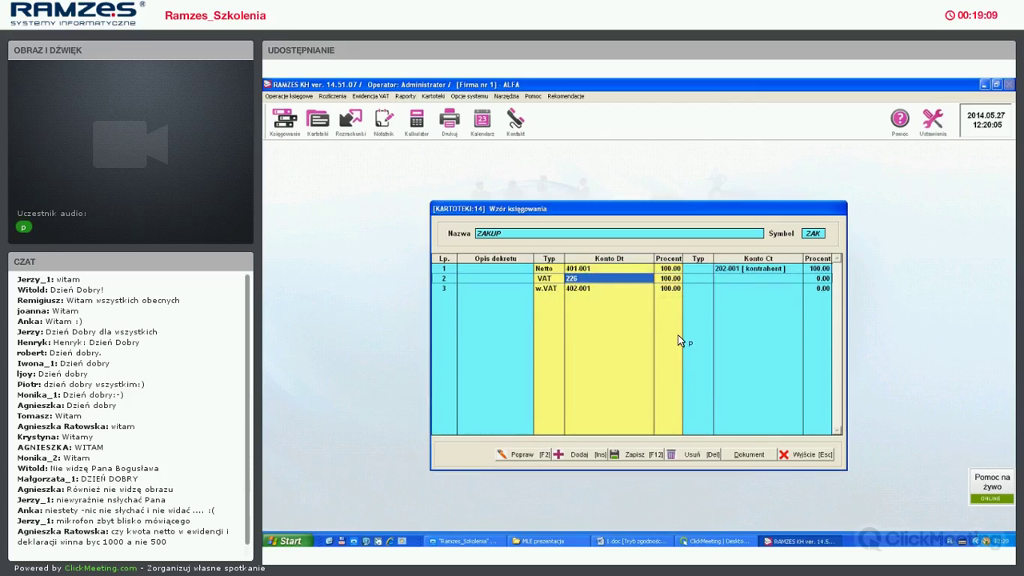
key(Return)
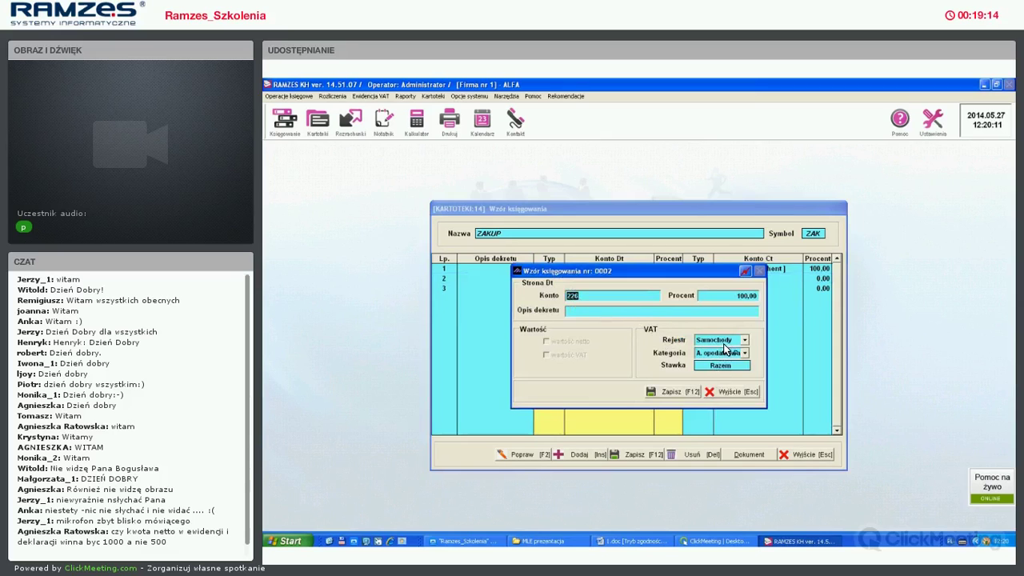
key(Return)
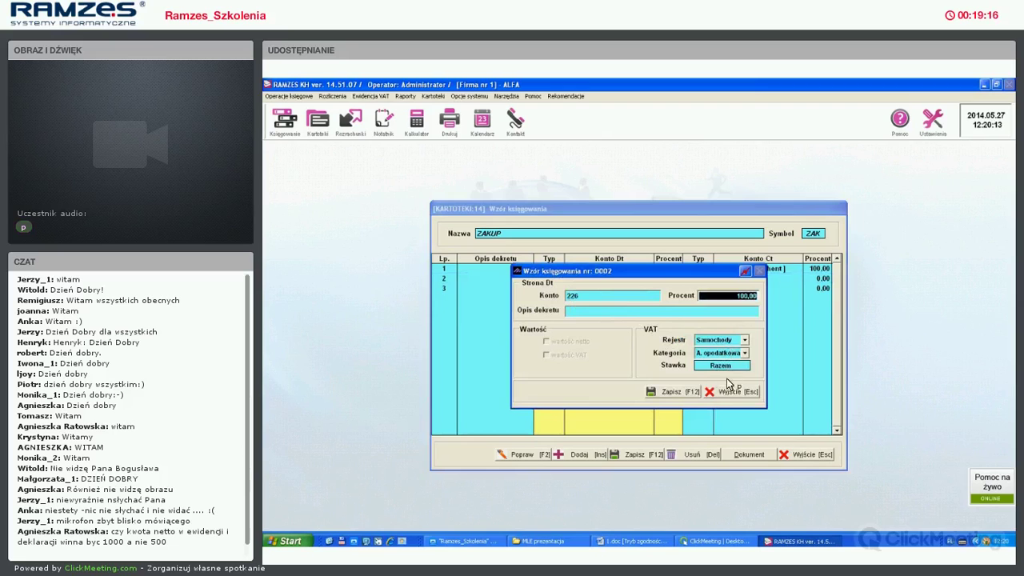
key(Return)
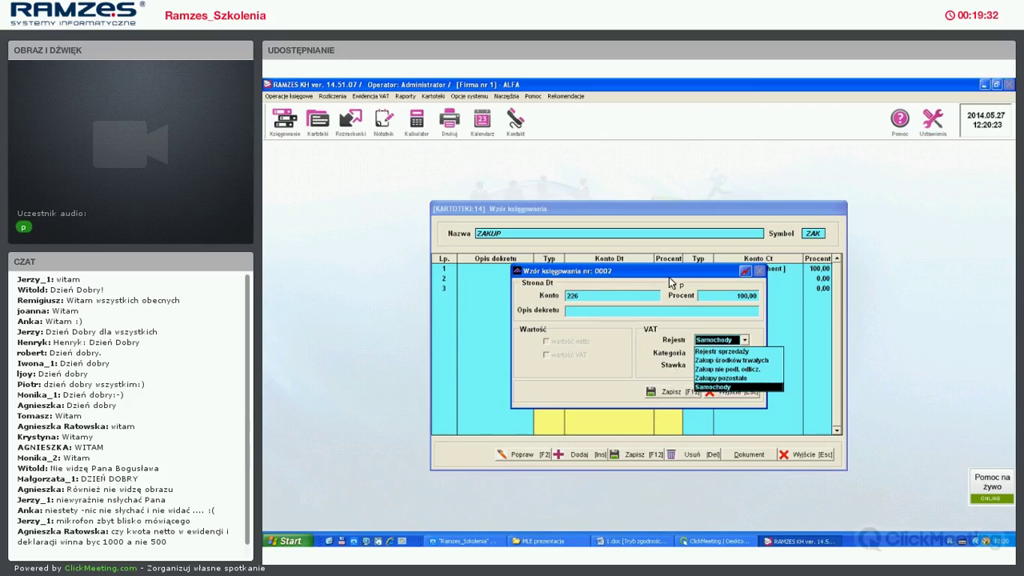
key(Escape)
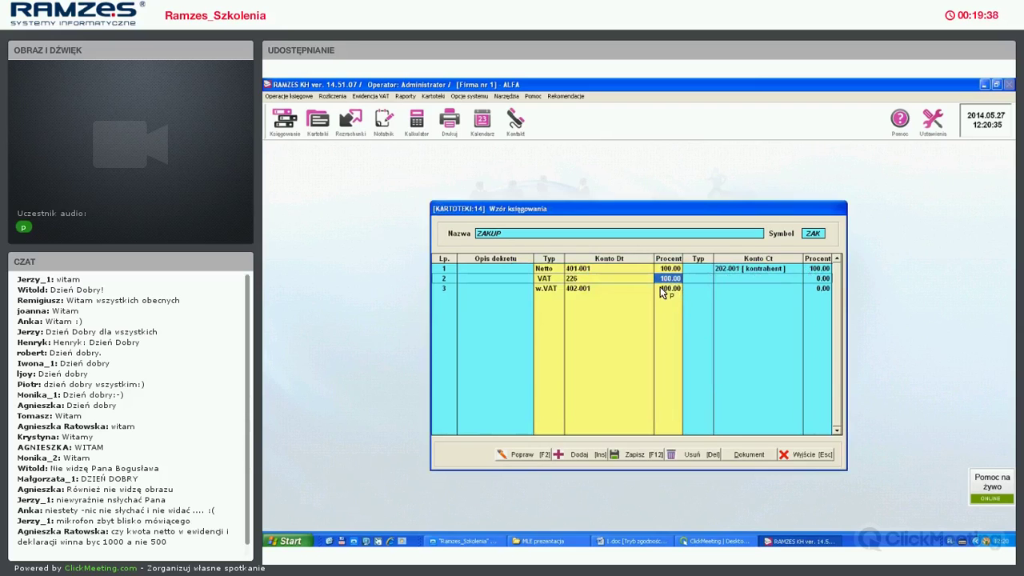
Check the value settings of the template's third line, which books the non-deductible VAT
click(605, 289)
double_click(606, 289)
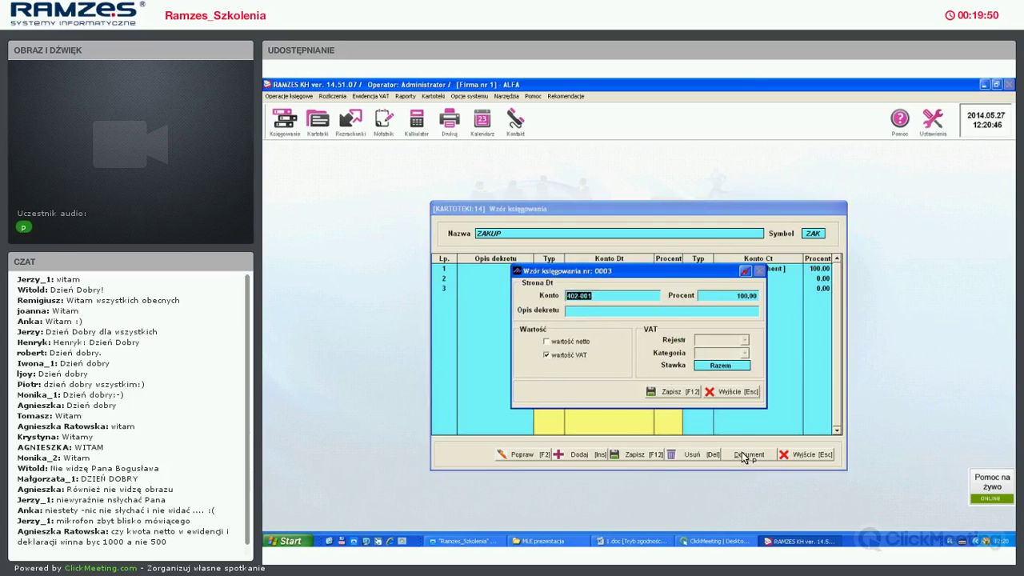
key(F12)
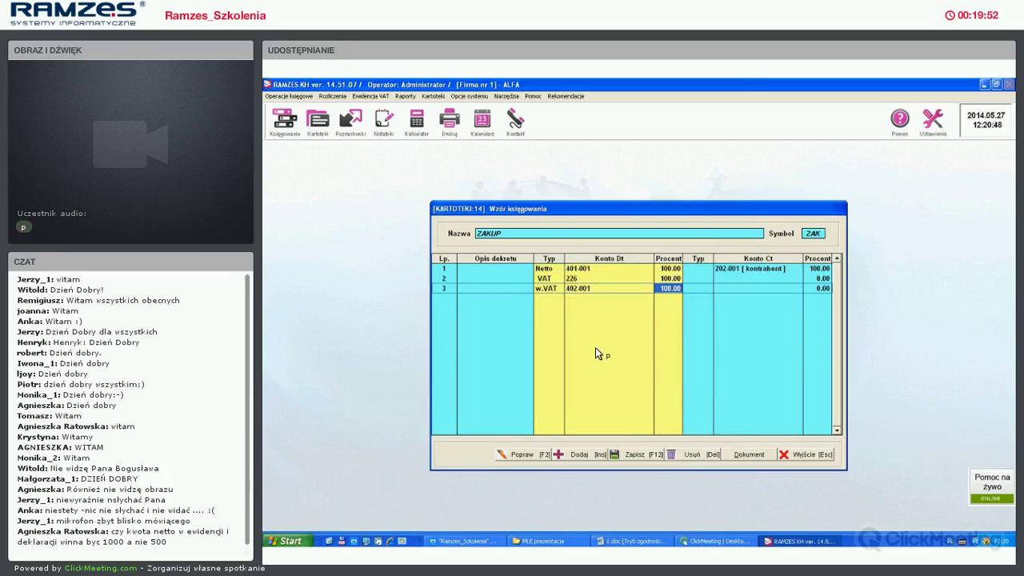
Review the accounting documents assigned to the ZAKUP template, and save and close the template
key(alt+d)
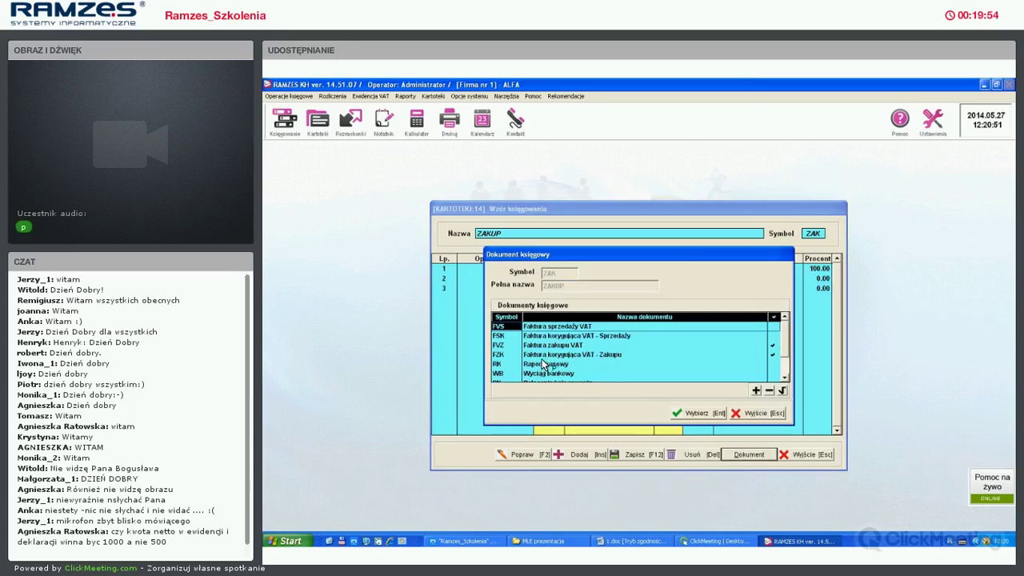
click(546, 345)
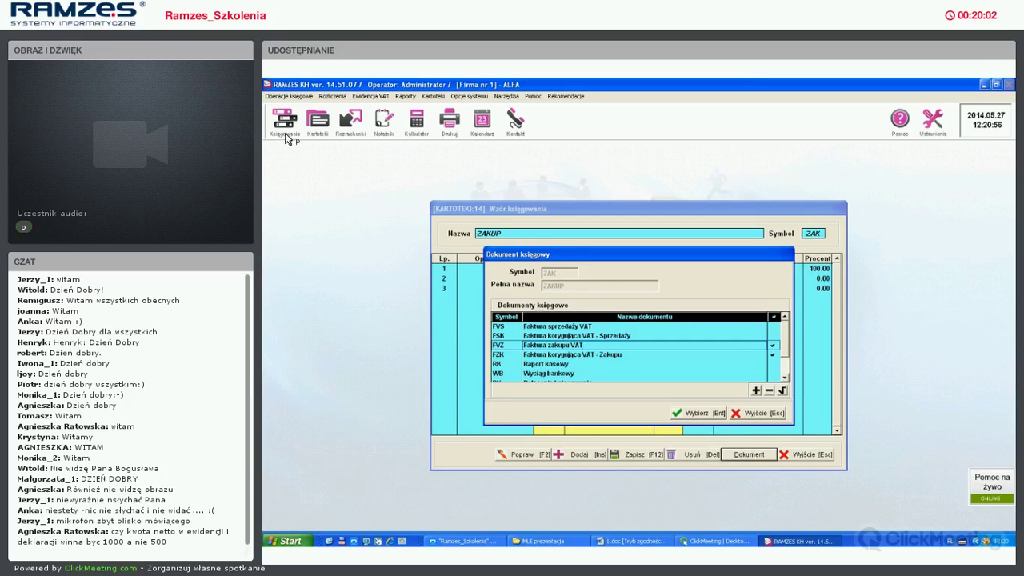
key(Escape)
key(F12)
key(Escape)
Open the zakupy journal from the list of accounting journals
key(alt+o)
key(Return)
key(Down)
key(Down)
key(Down)
key(Down)
key(Down)
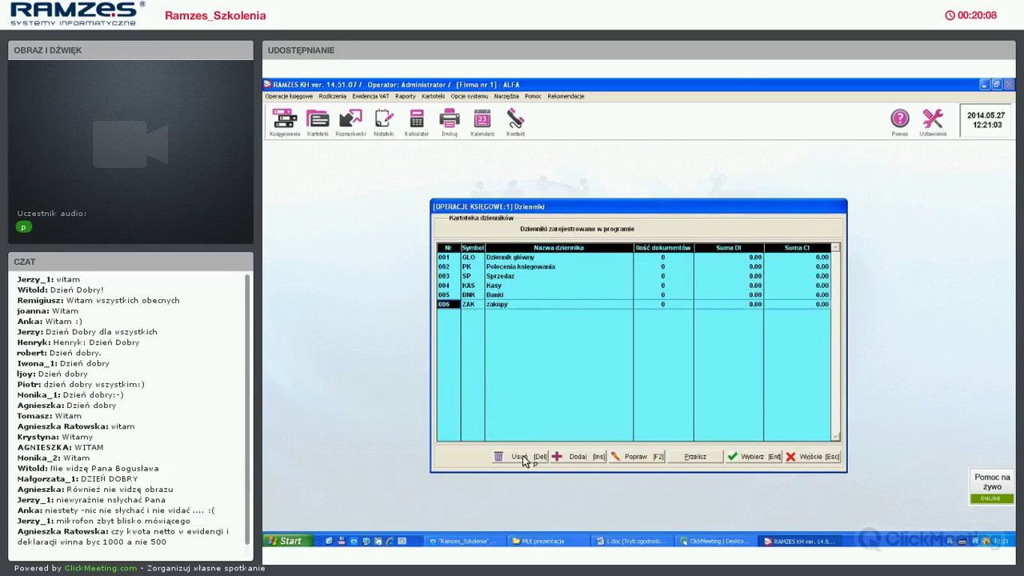
key(Return)
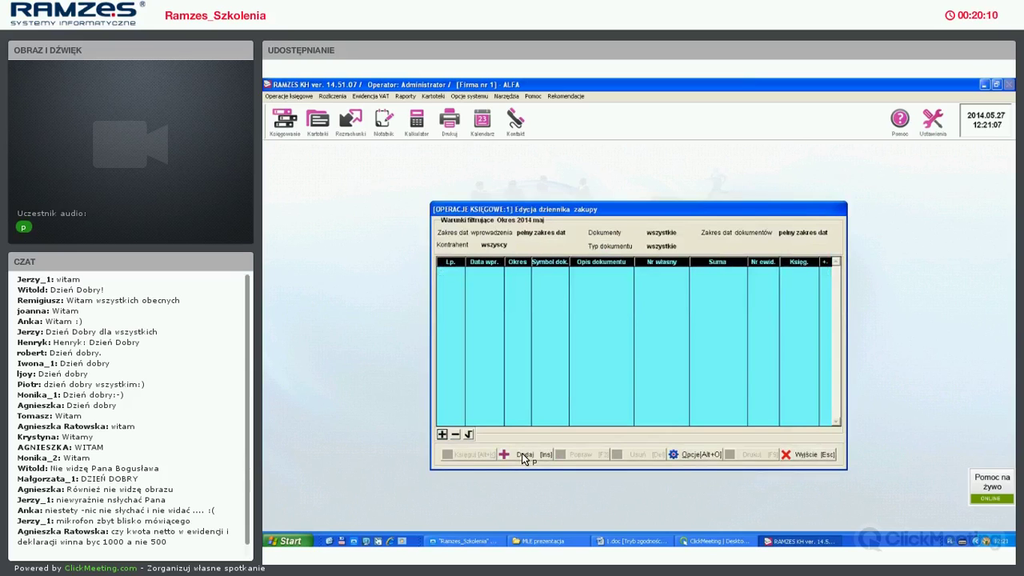
Add an FVZ document for May 2014 with own number 232 and contractor Kontrahent 3, and save its header
key(Insert)
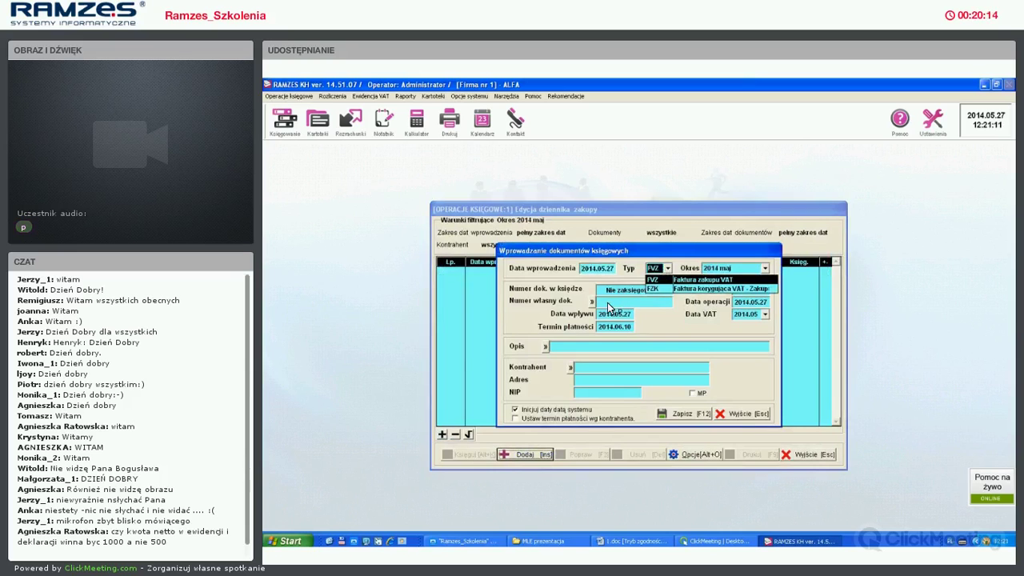
click(605, 302)
text(232)
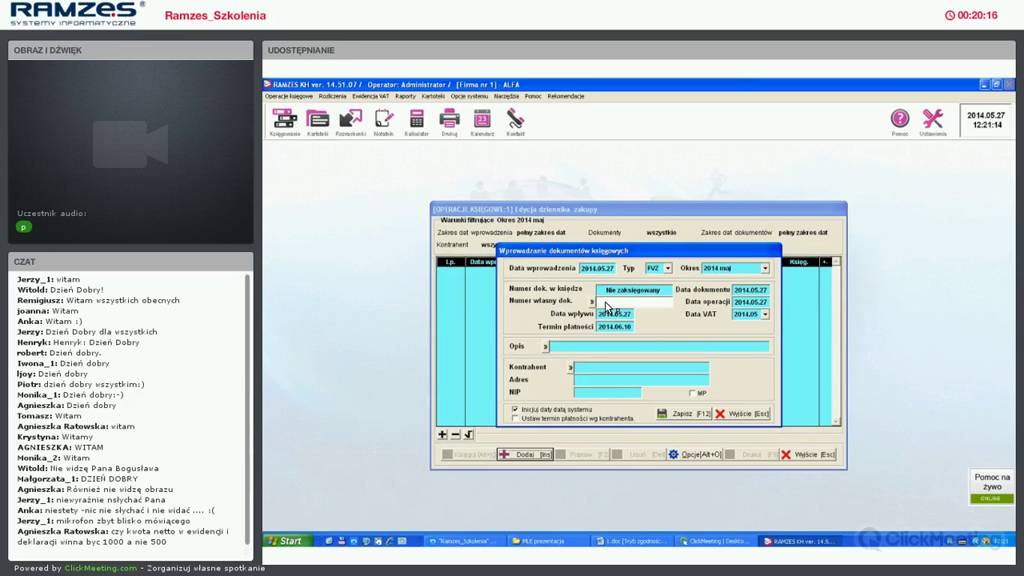
key(Tab)
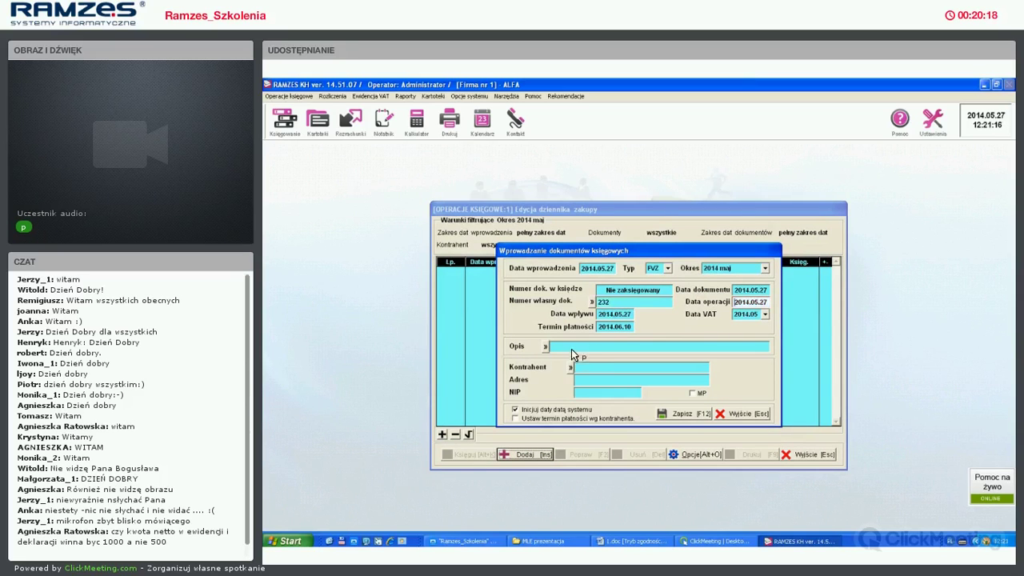
click(570, 368)
double_click(635, 389)
click(677, 414)
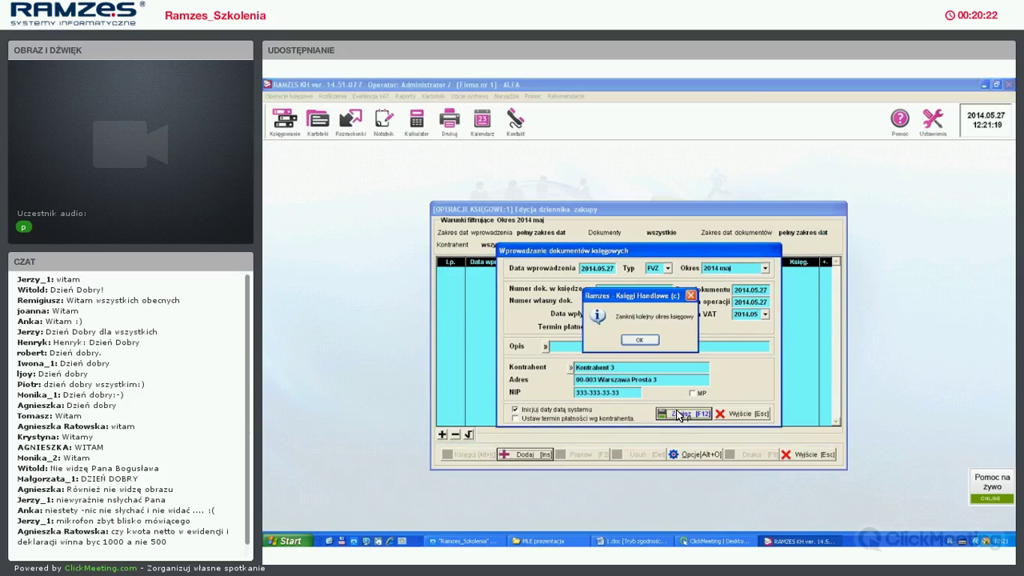
key(Return)
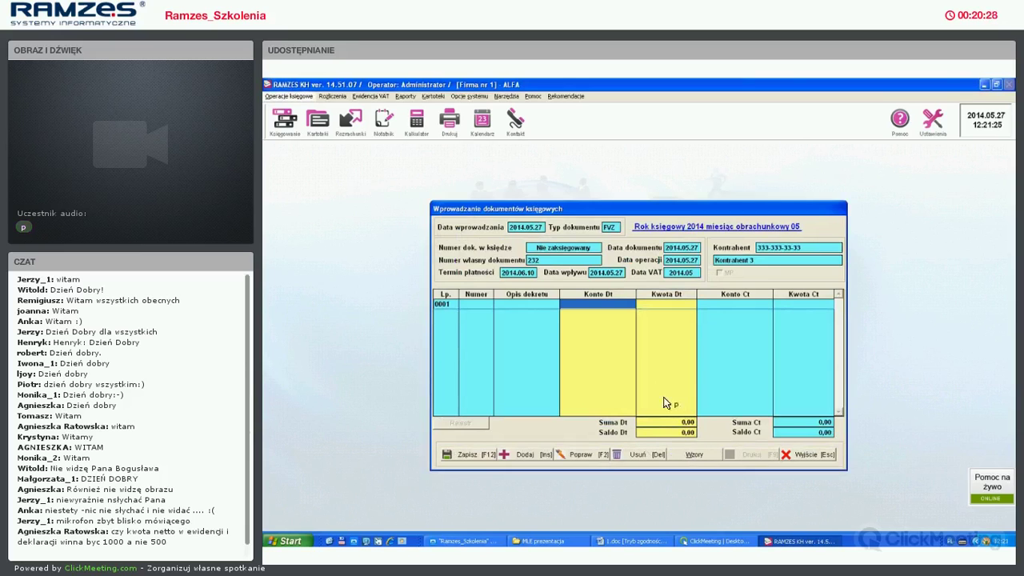
Generate the document's entries from the ZAKUP booking template with a net amount of 1000 at the 23% VAT rate
text(1000)
key(Return)
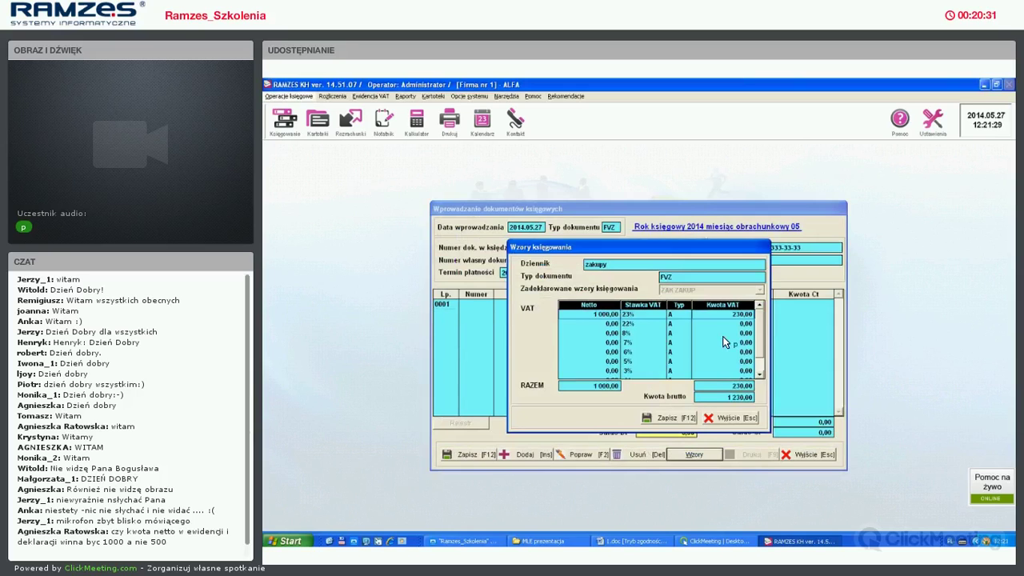
click(735, 315)
key(F12)
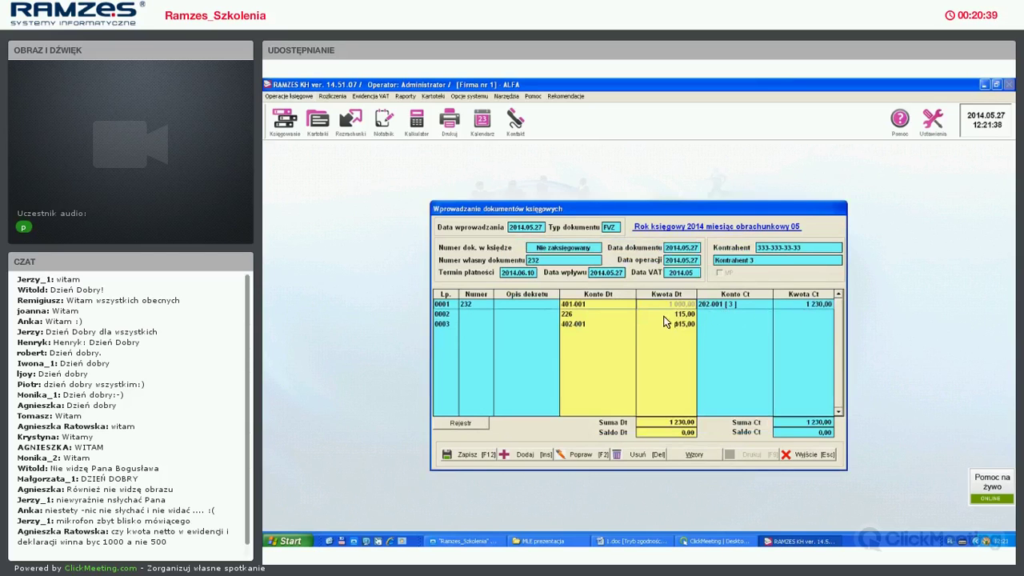
Examine the details of the generated VAT entry and the non-deductible VAT entry in the document
key(Down)
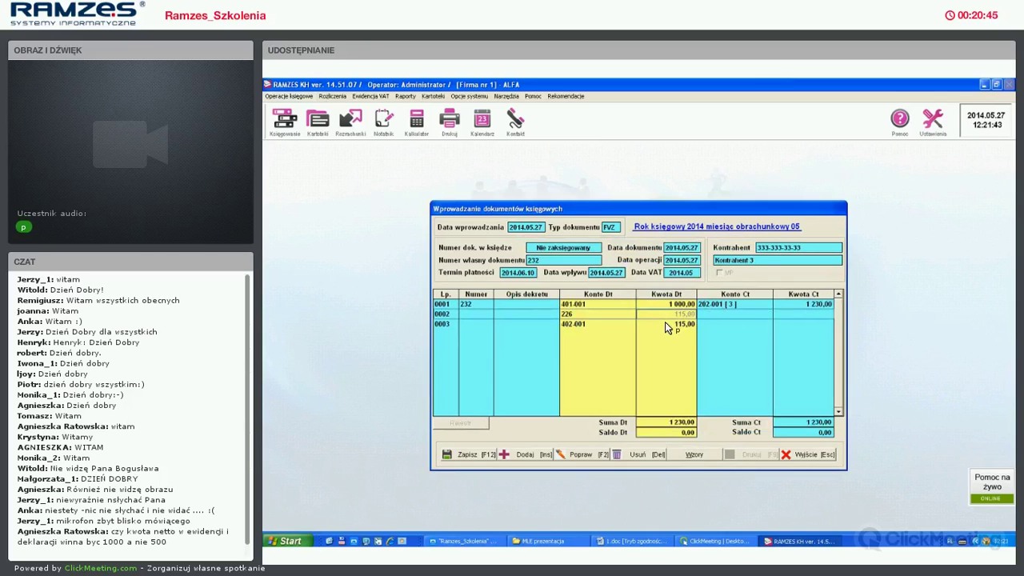
double_click(593, 315)
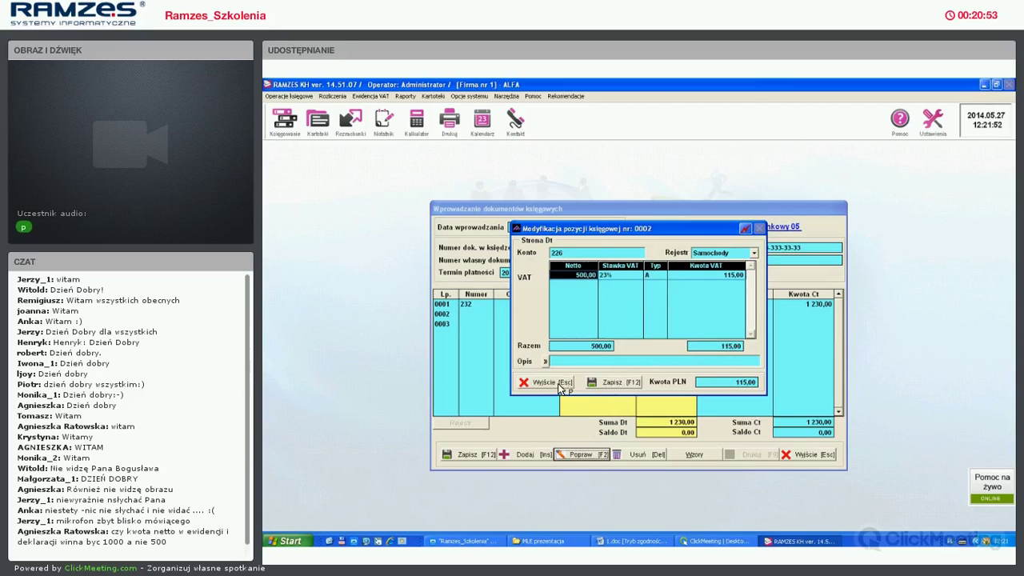
click(596, 382)
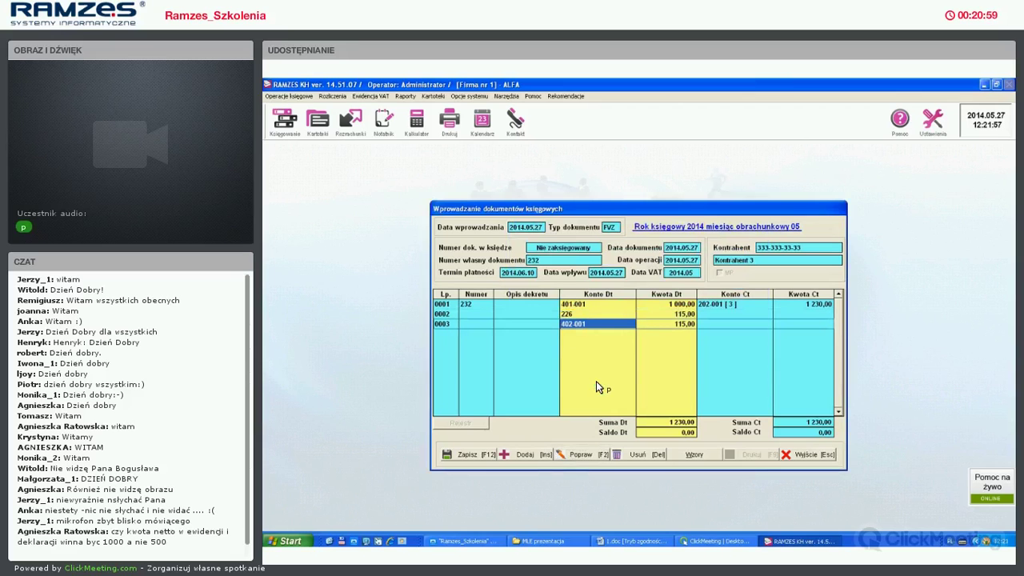
key(F2)
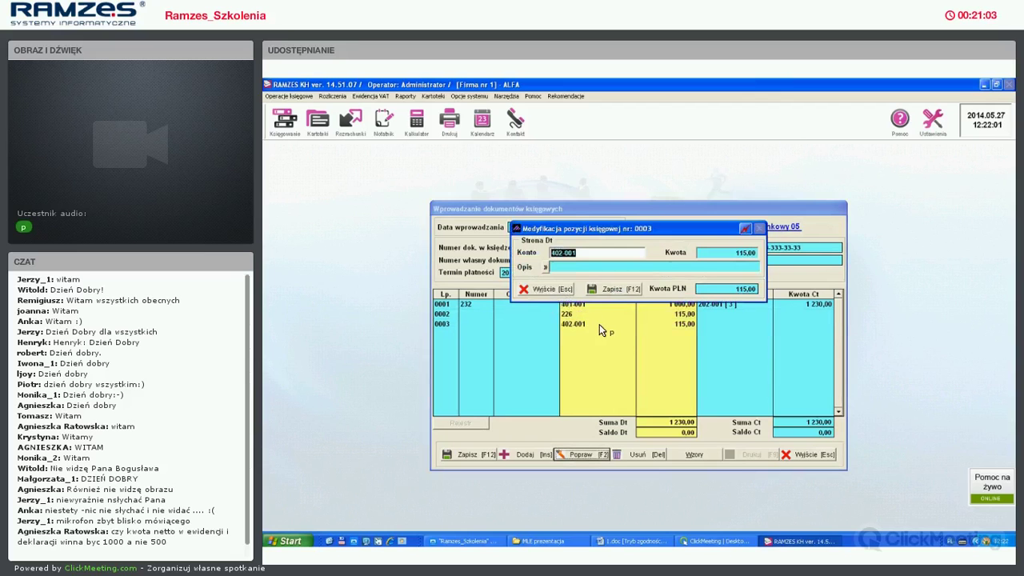
key(Escape)
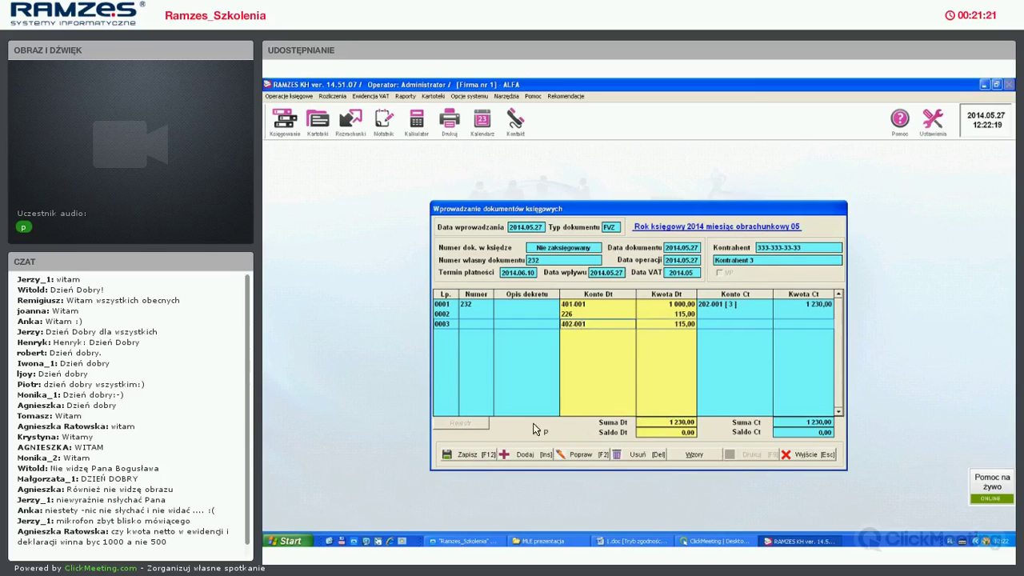
Save the purchase document to the buffer and return to the list of journals
key(F12)
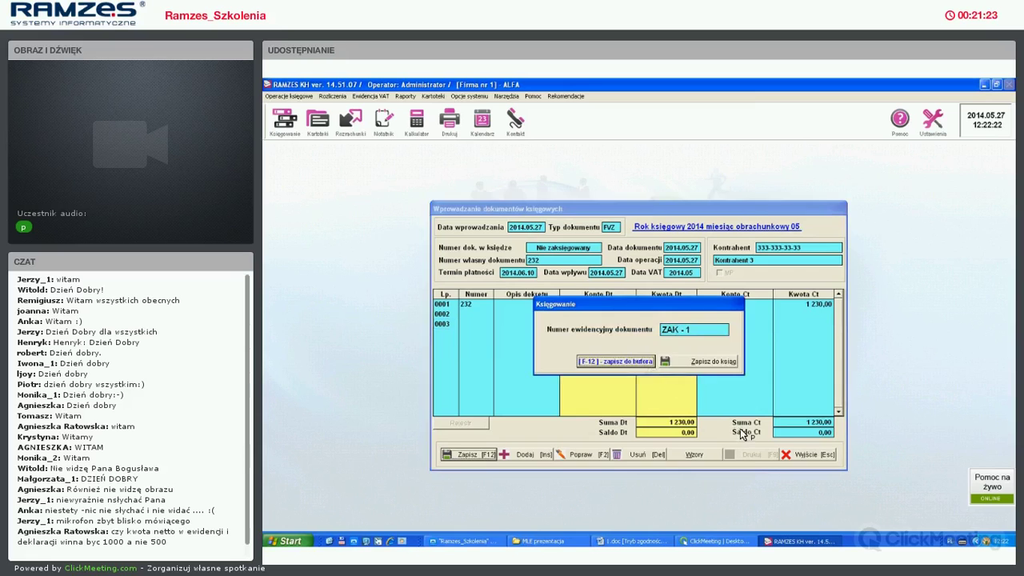
key(Return)
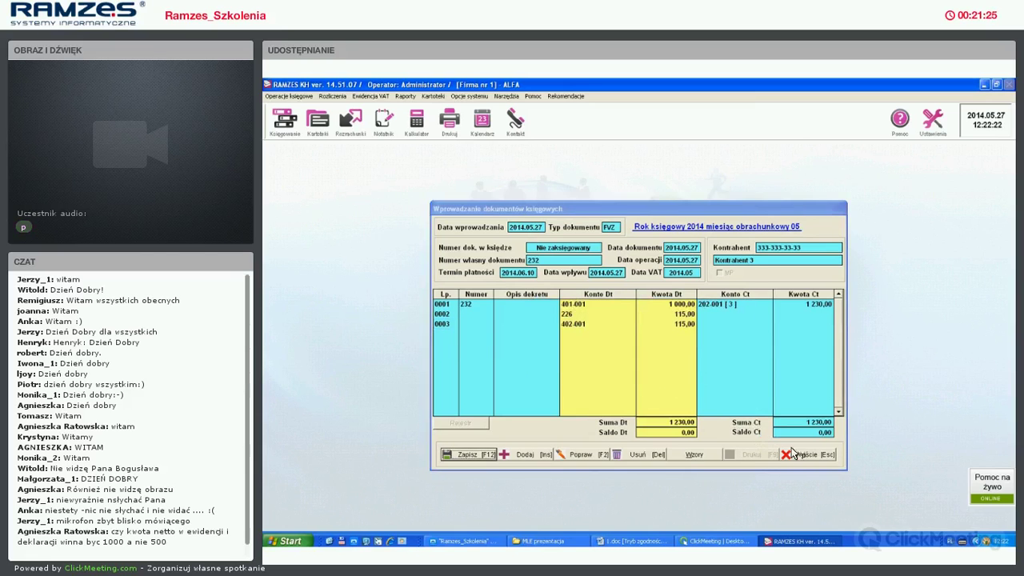
click(729, 413)
key(Escape)
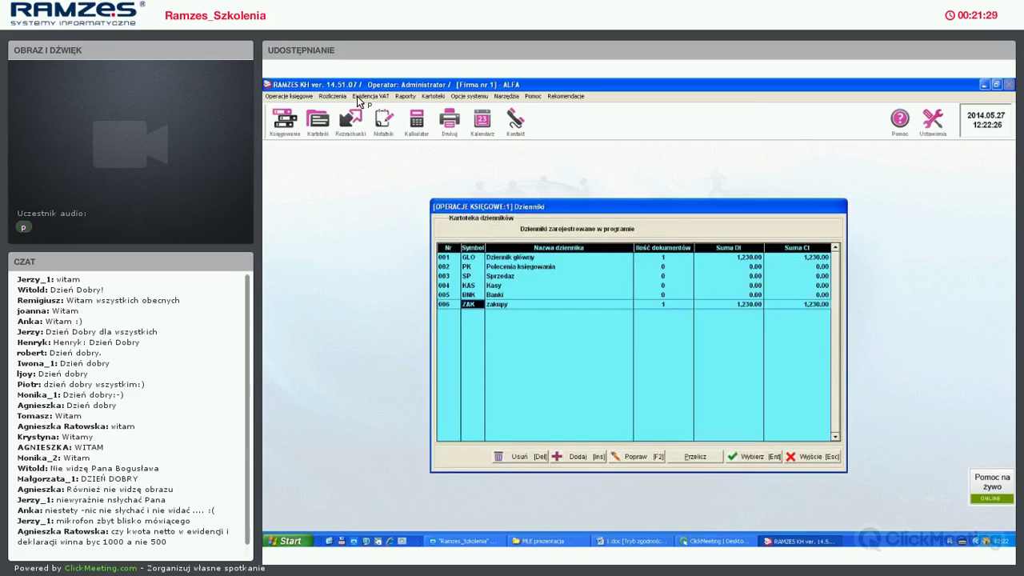
Display the Samochody VAT purchase register for 2014.05
key(Escape)
click(370, 96)
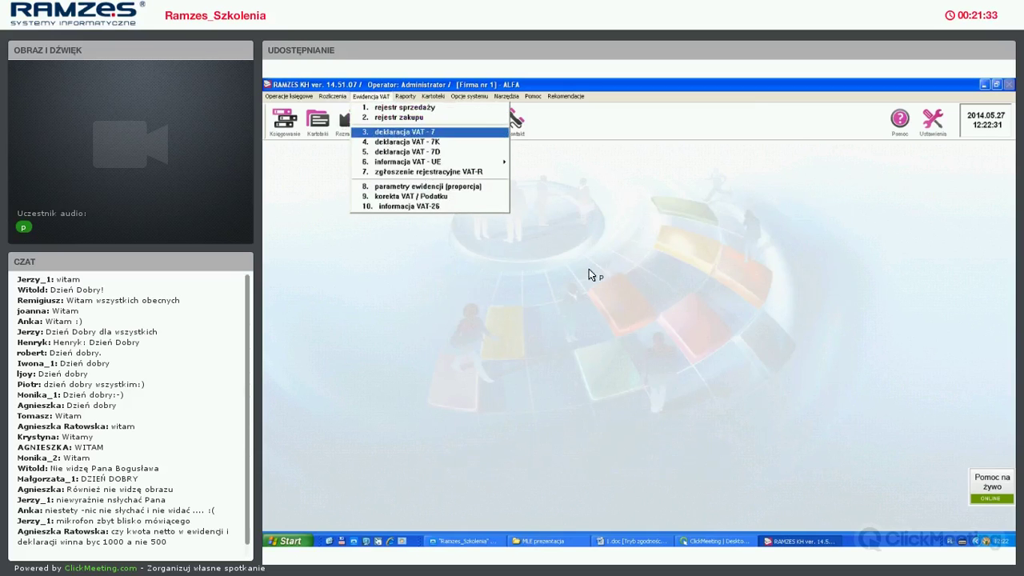
click(398, 117)
click(704, 266)
click(597, 307)
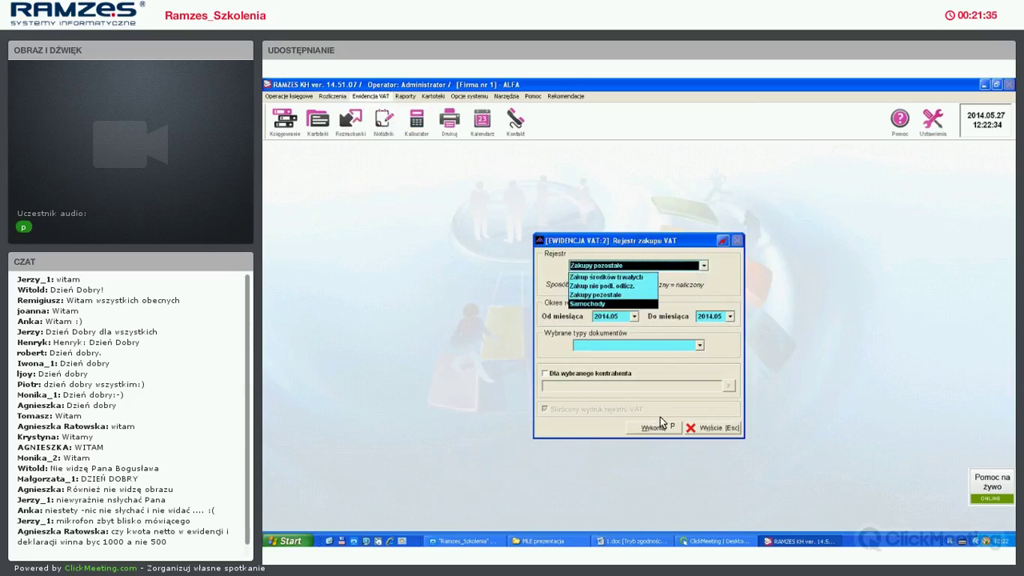
click(654, 428)
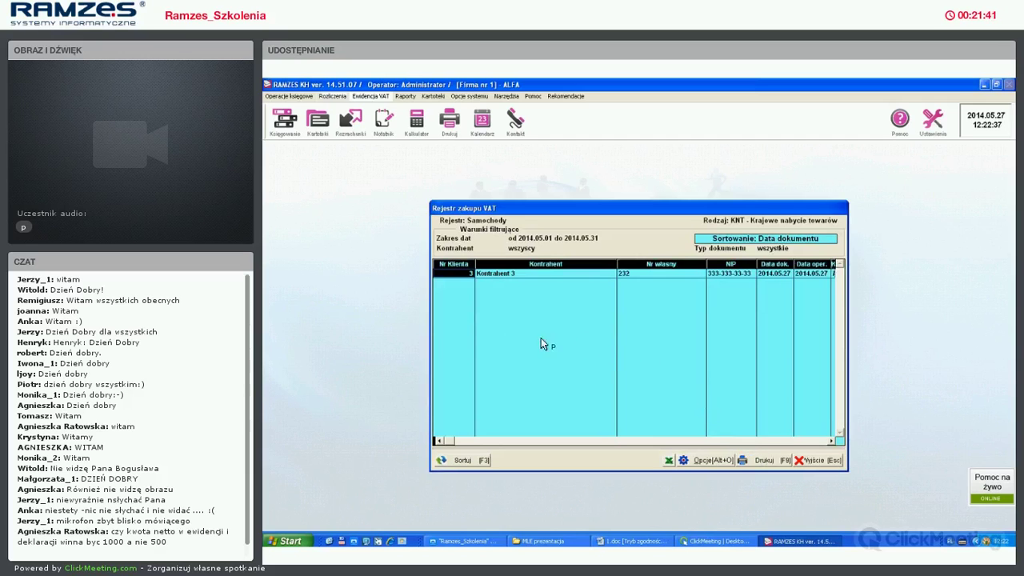
Preview the printout of the Samochody VAT purchase register and close the register
key(F9)
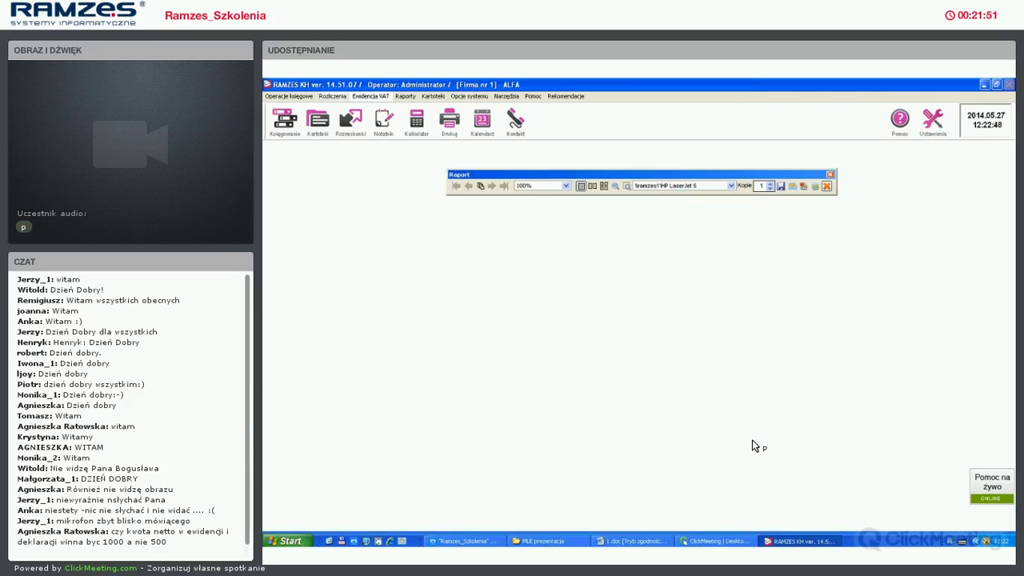
key(Escape)
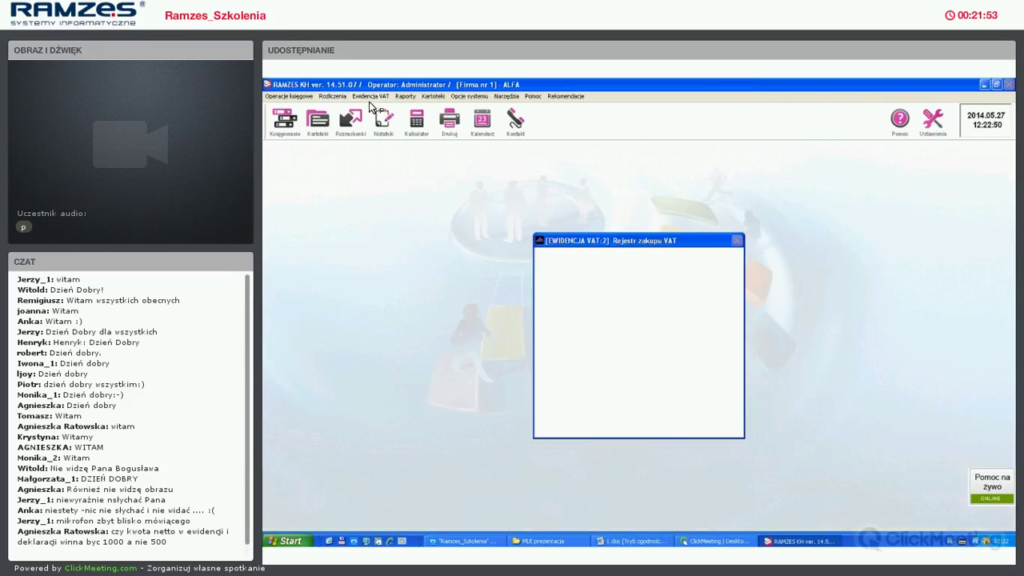
key(Escape)
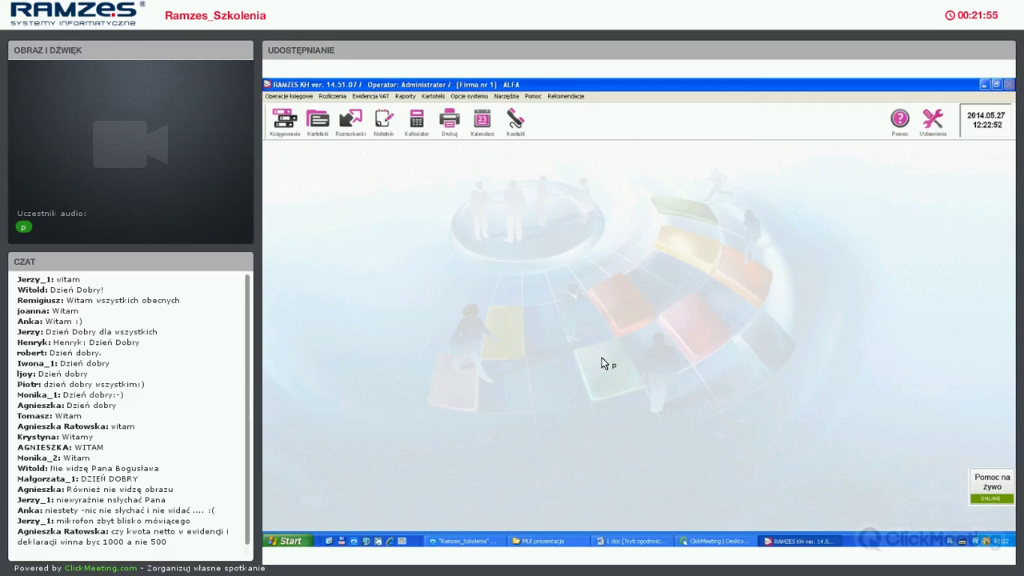
Check the other purchases of goods and services in section D of the VAT-7 declaration for May 2014, and close it
click(371, 97)
key(Return)
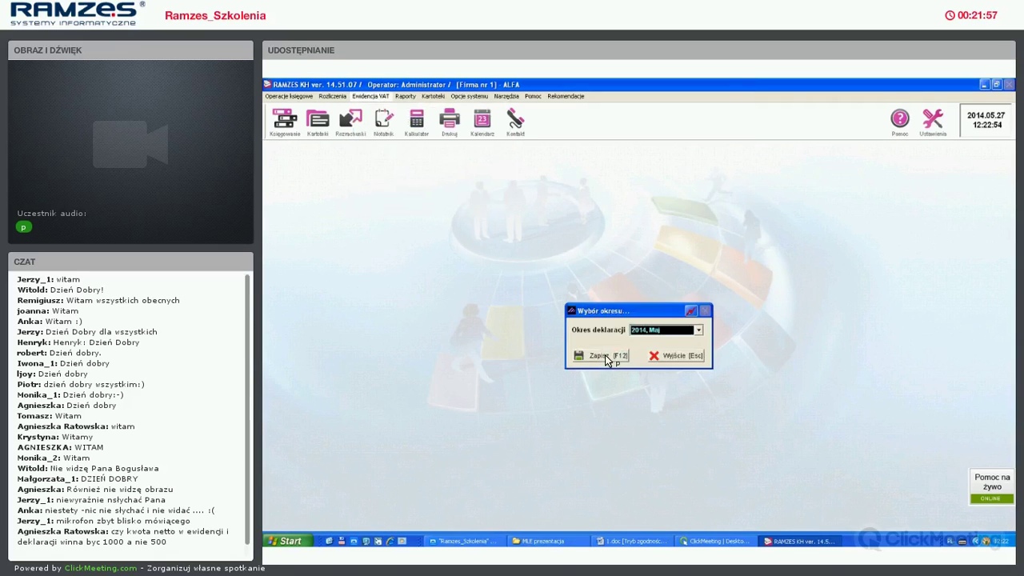
key(Return)
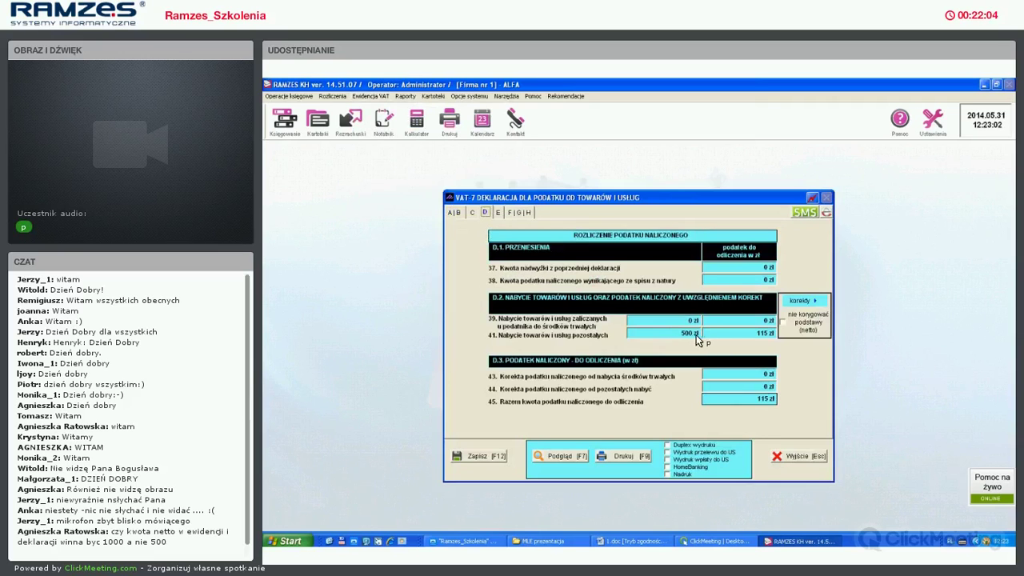
click(774, 332)
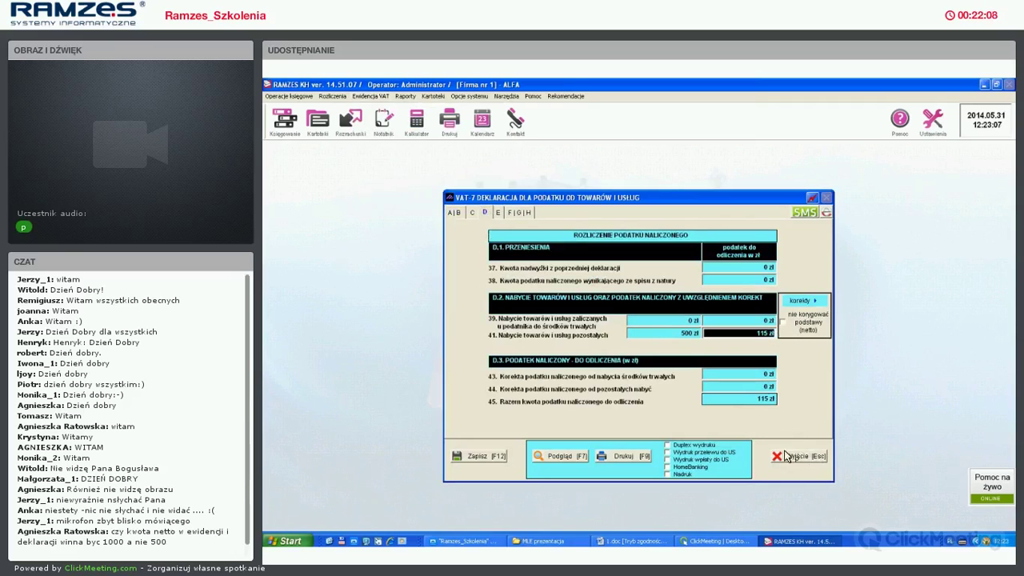
key(Escape)
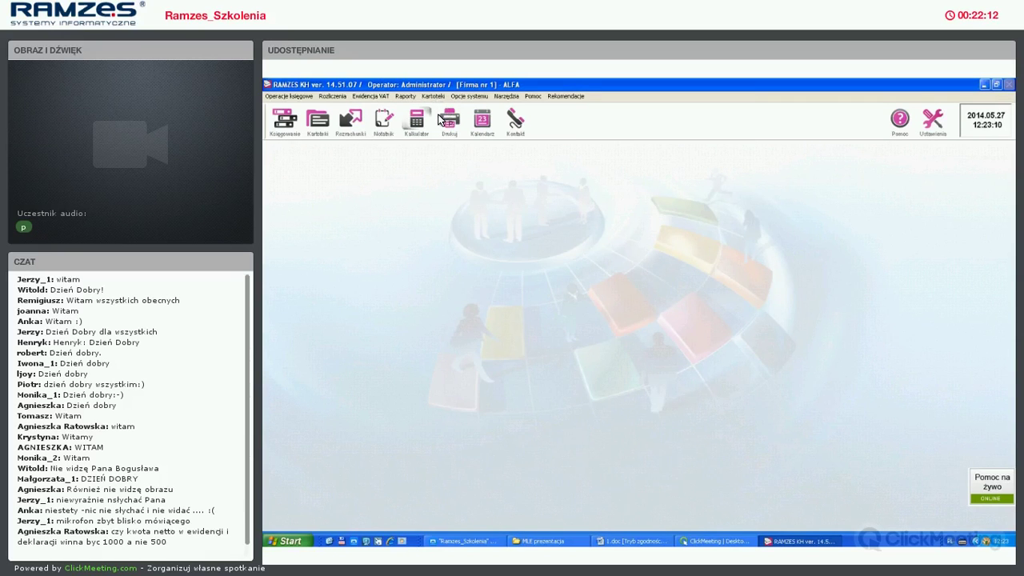
Check the shareholder's percentage share in the employees and shareholders file, and close the file without changes
click(432, 97)
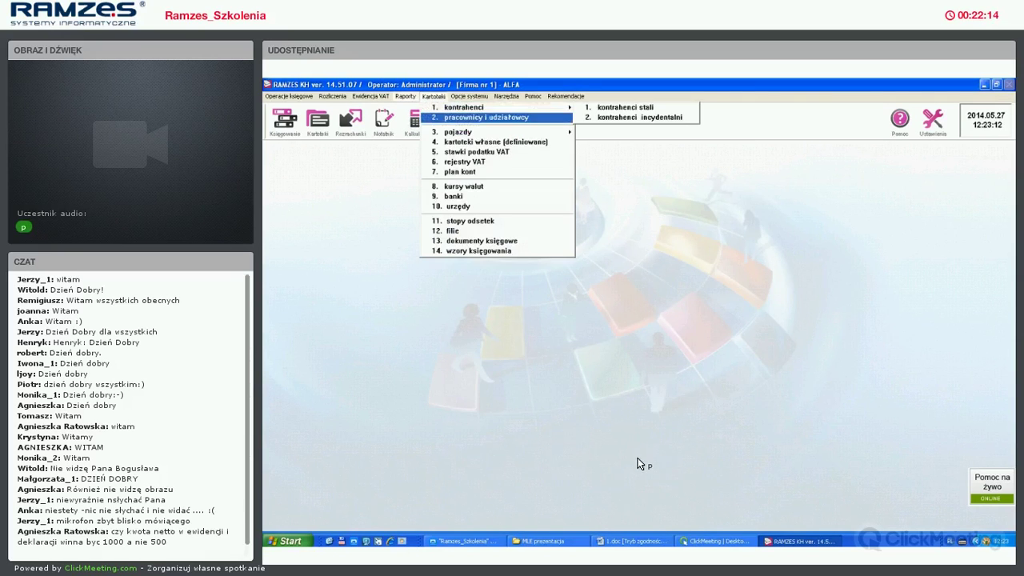
key(Return)
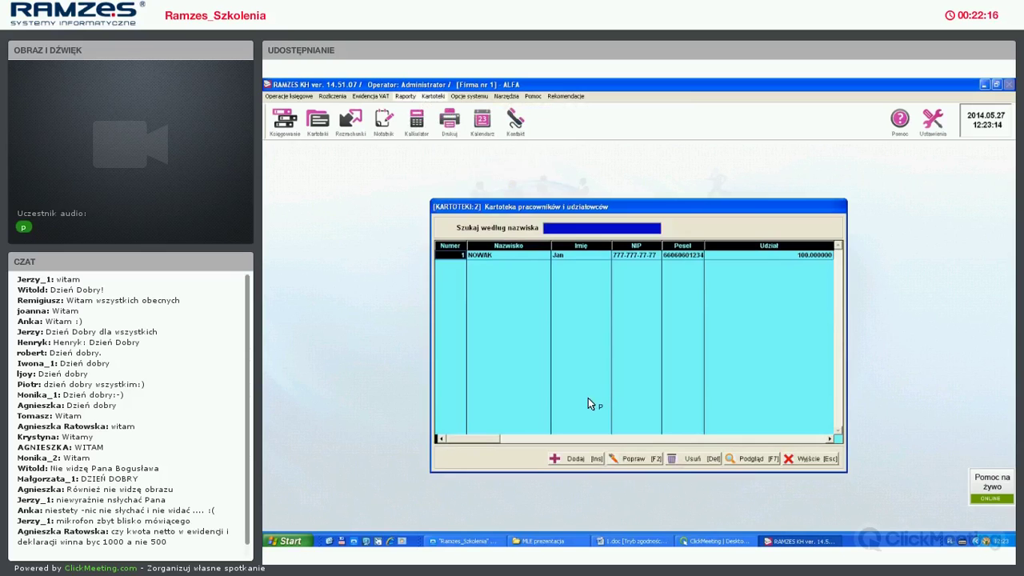
key(F2)
click(524, 385)
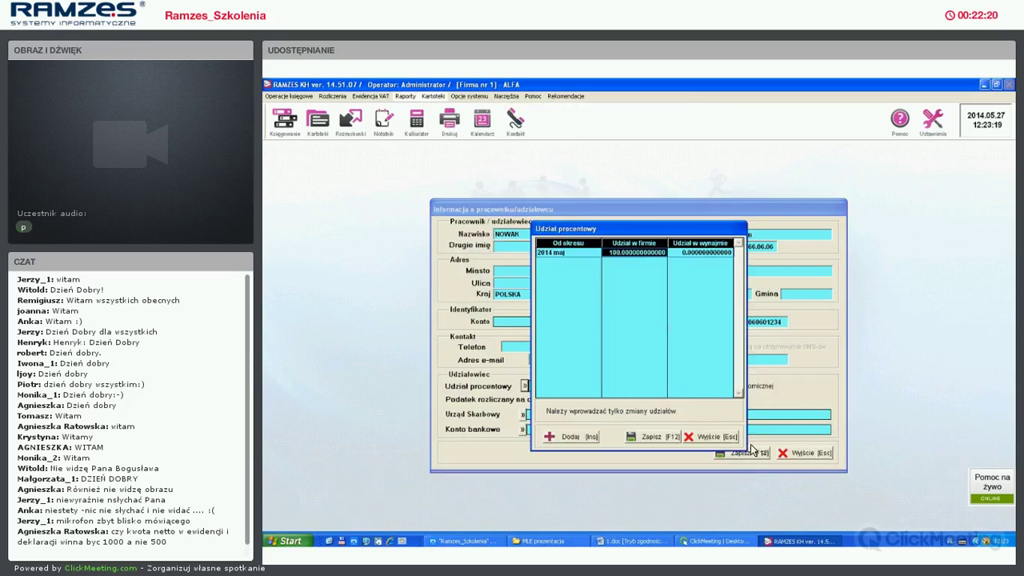
key(Escape)
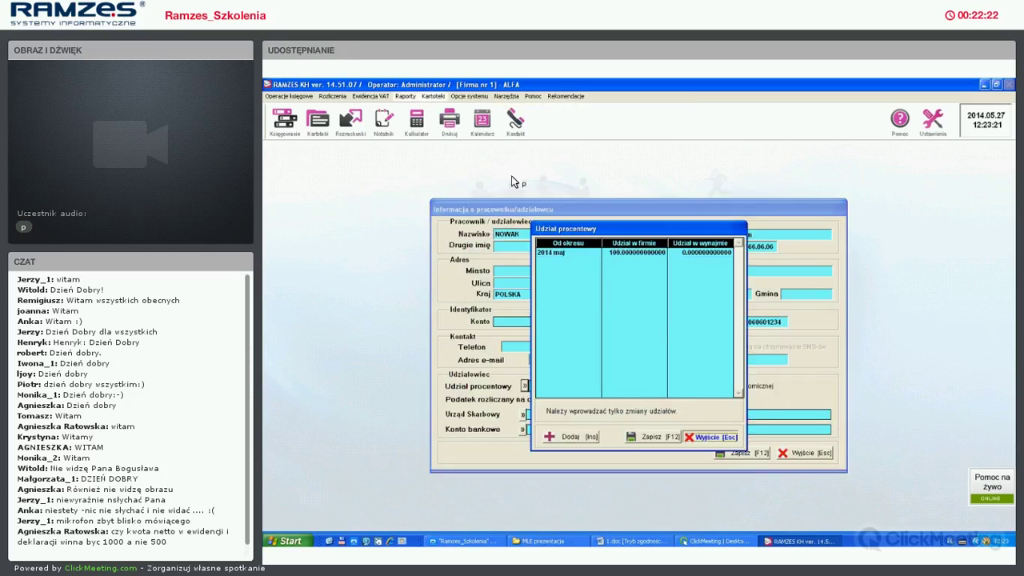
key(Escape)
key(Escape)
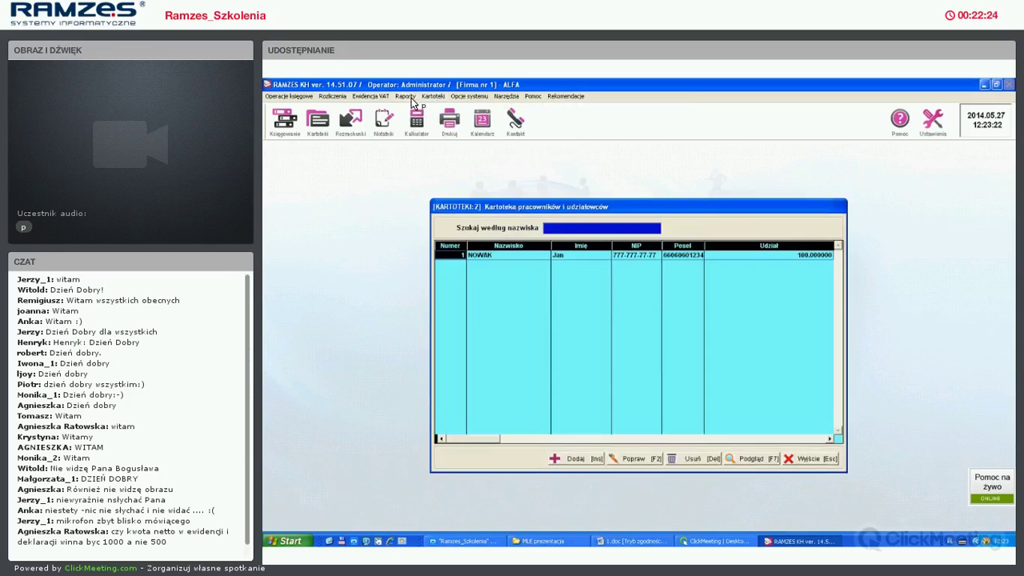
key(Escape)
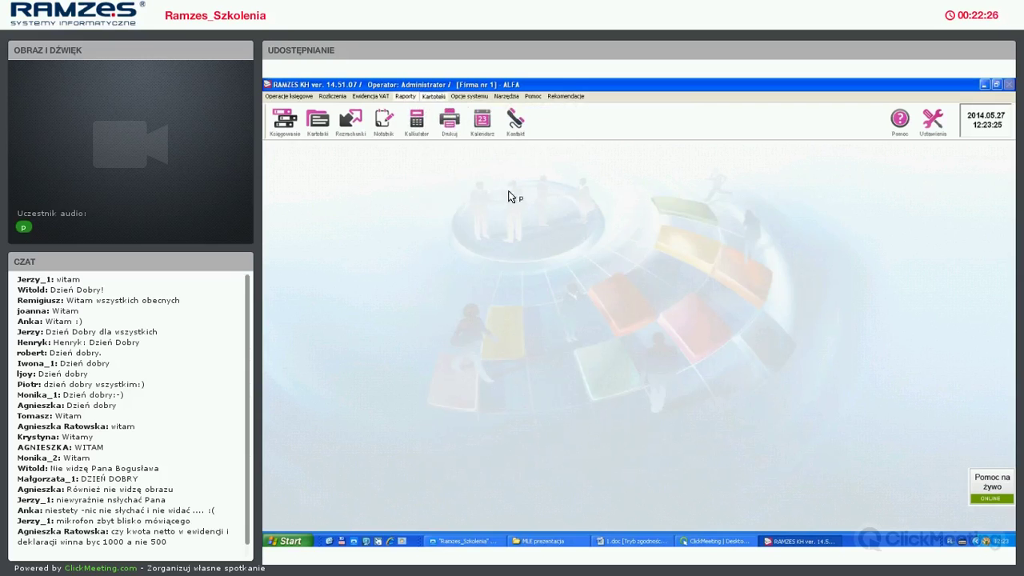
Open section K1 on non-agricultural business activity in the shareholder's PIT-5 income tax declaration
click(405, 96)
mouse_move(504, 187)
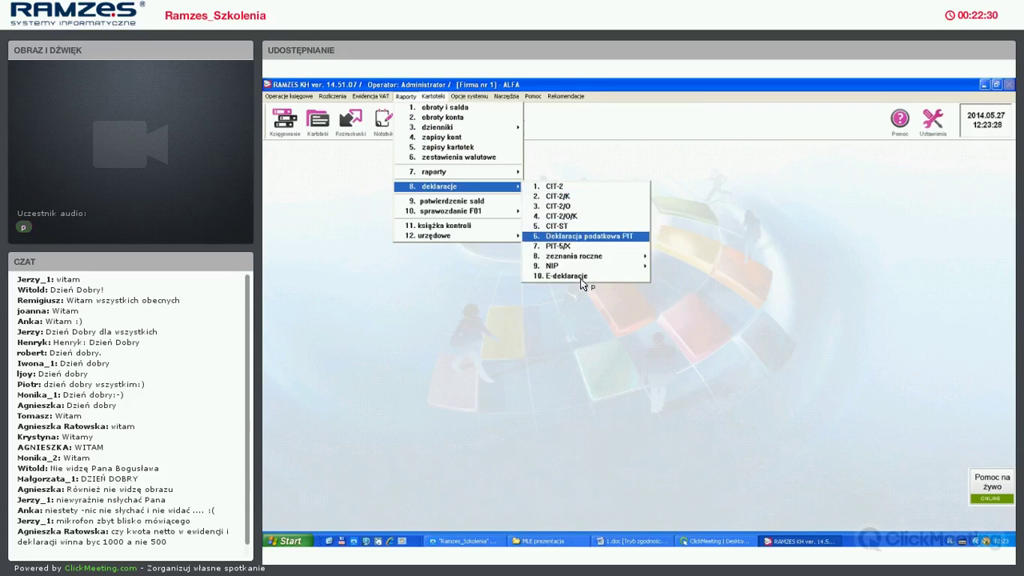
key(Return)
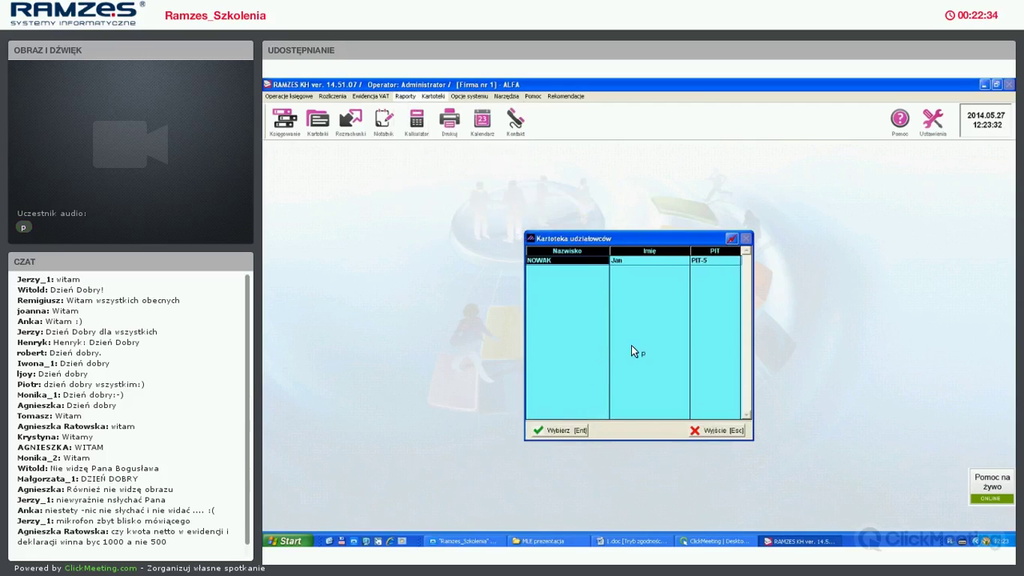
key(Escape)
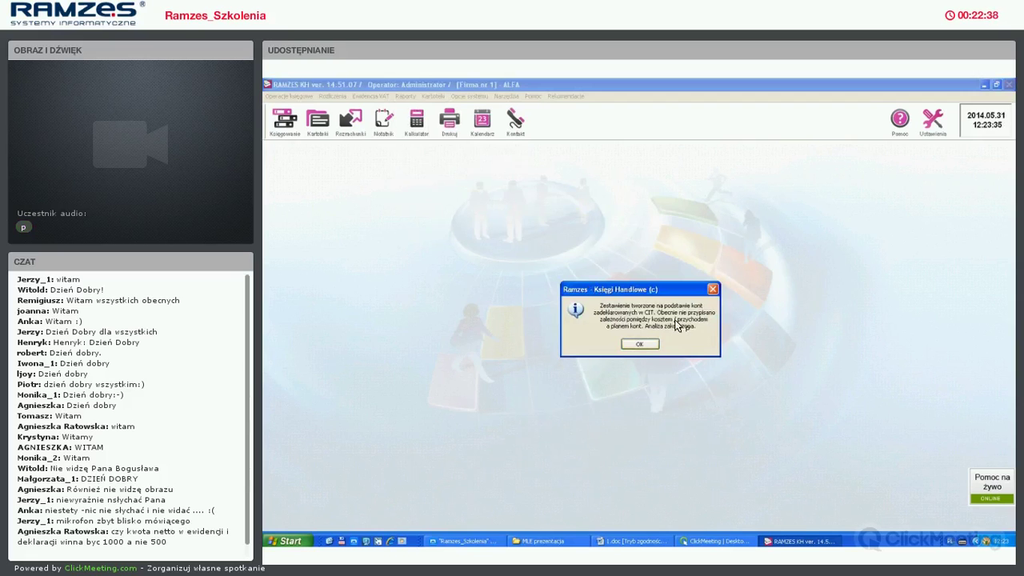
key(Return)
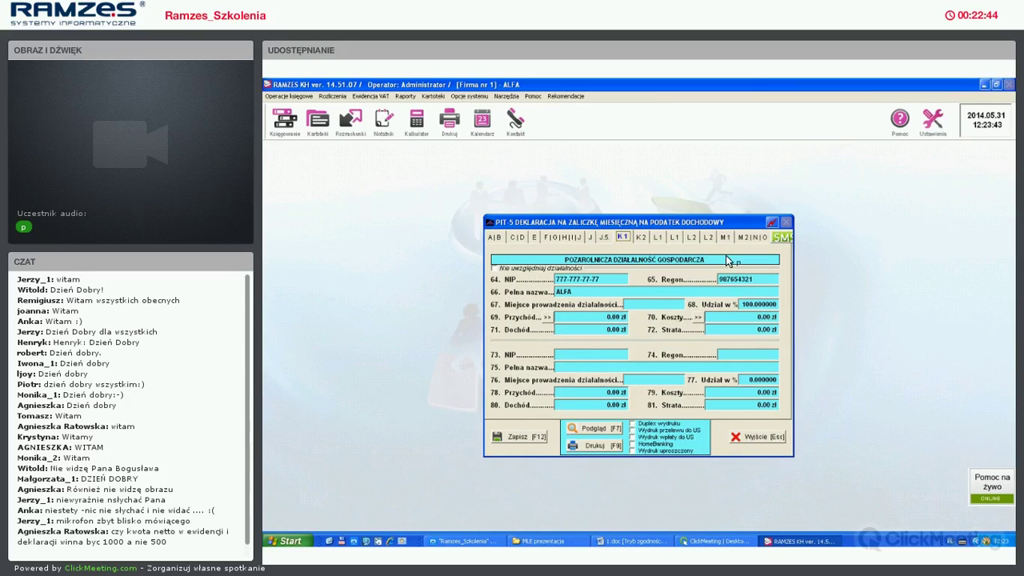
Try to assign cost accounts 401-001 through 403-009 to the PIT-5 declaration's costs
click(697, 317)
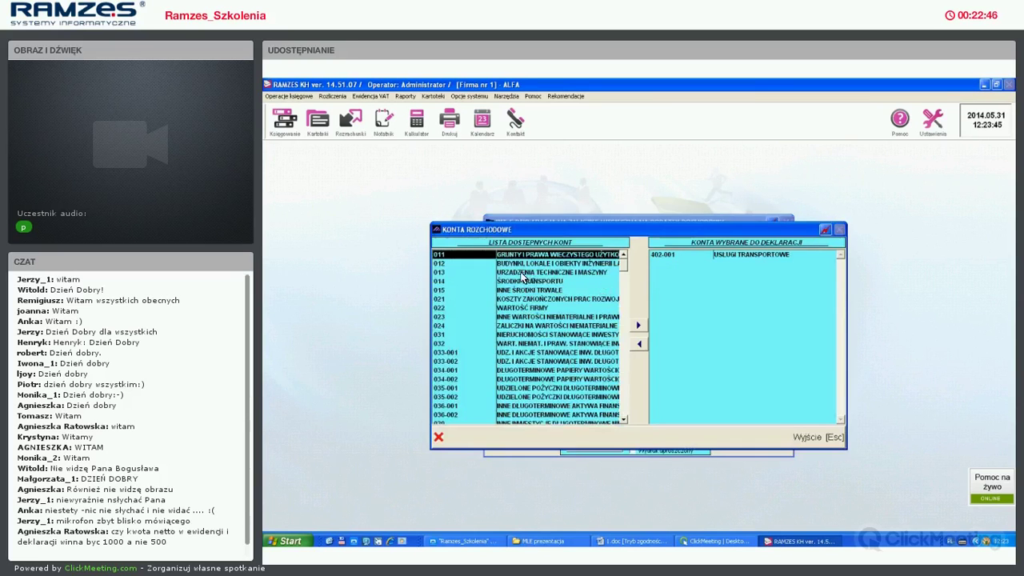
key(Down)
key(Down)
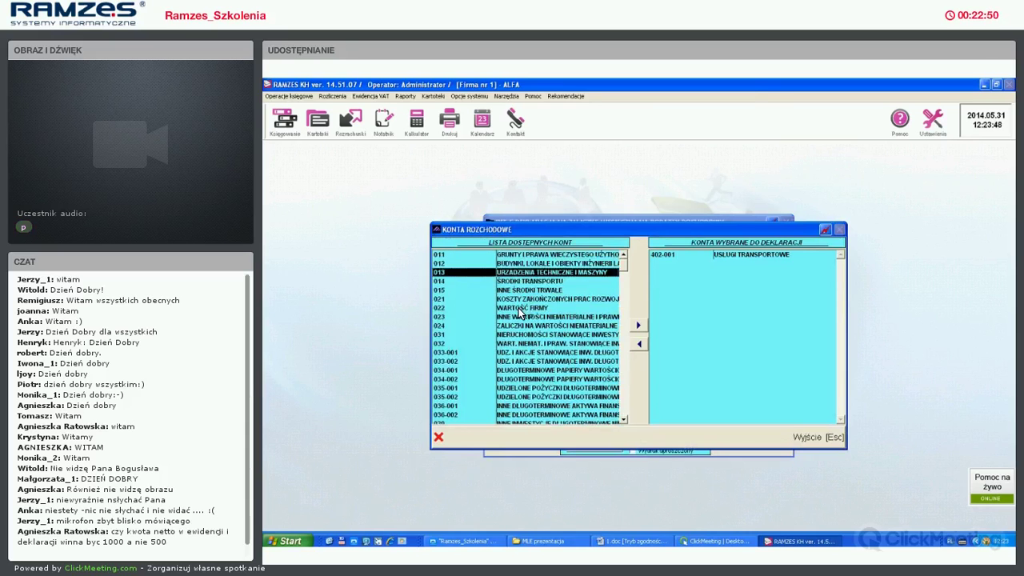
key(4)
key(Return)
key(Return)
key(Return)
key(Return)
key(Return)
key(Return)
key(Return)
key(Return)
key(Return)
key(Return)
key(Return)
key(Return)
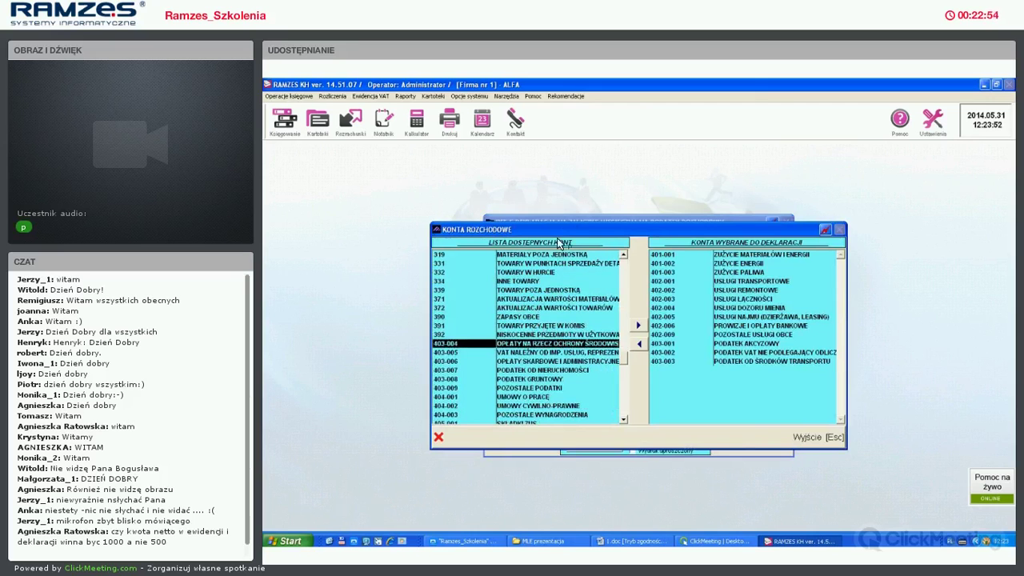
key(Return)
key(Return)
key(Return)
key(Return)
key(Return)
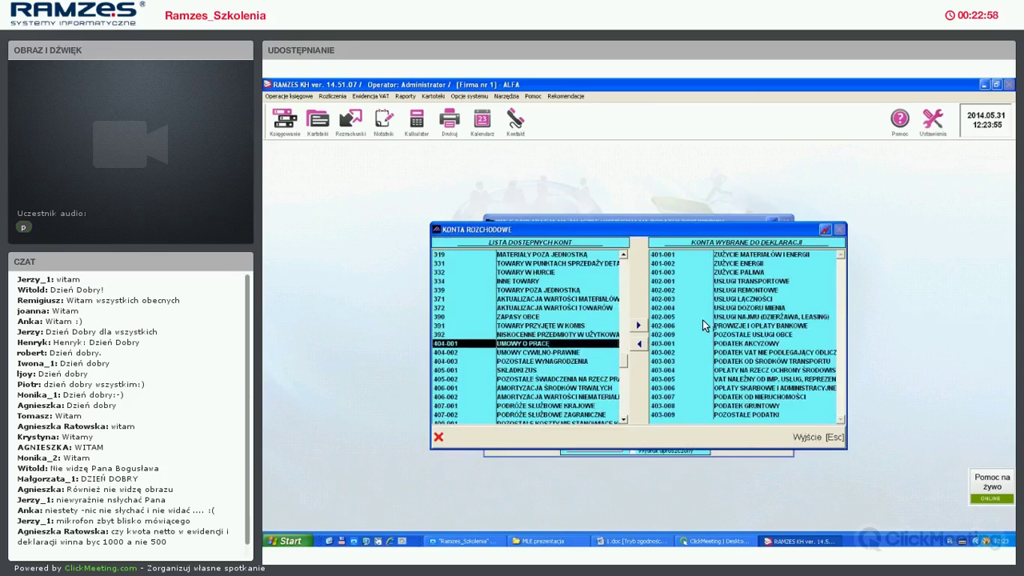
key(Escape)
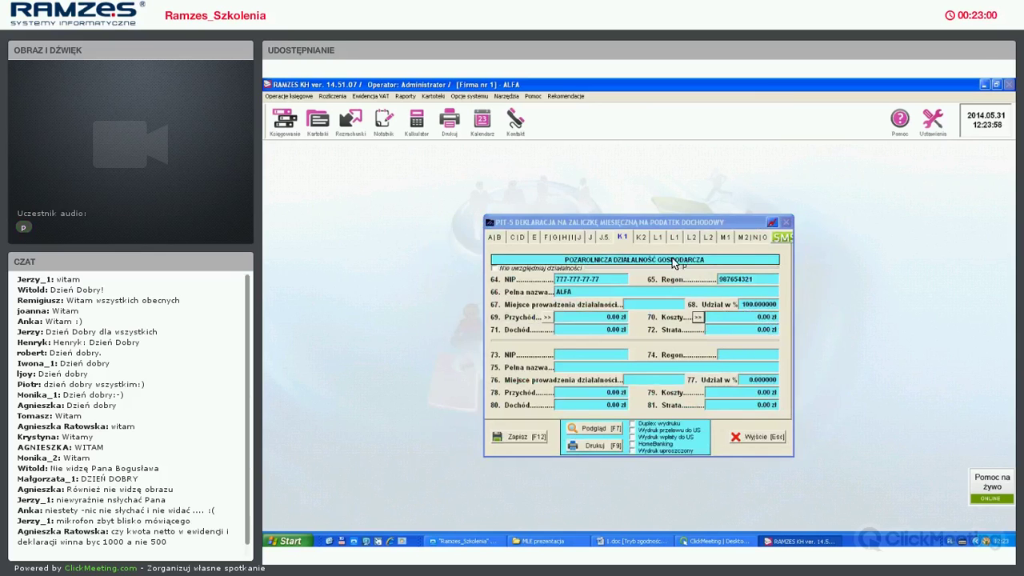
Assign account 011 to the declaration's costs, and accounts 011, 721-001, 721-002, 727-001, 727-002, 751-001 and 751-002 to its revenue
key(Return)
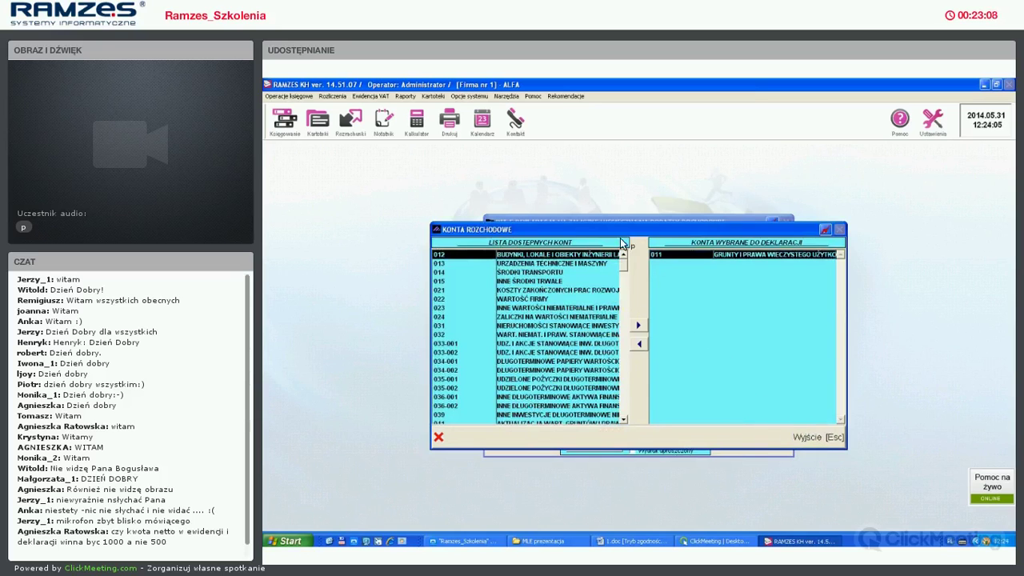
key(Escape)
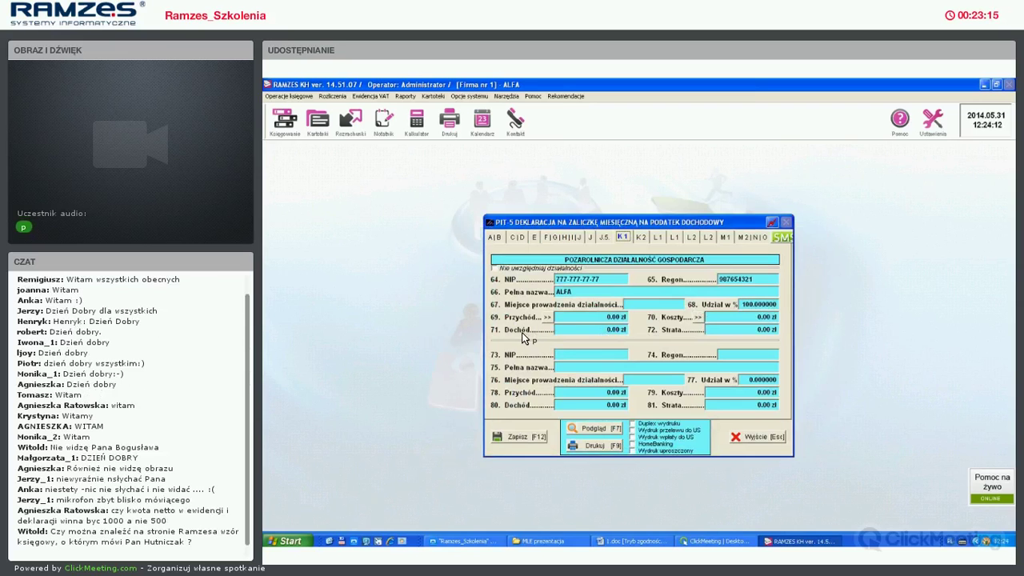
click(547, 317)
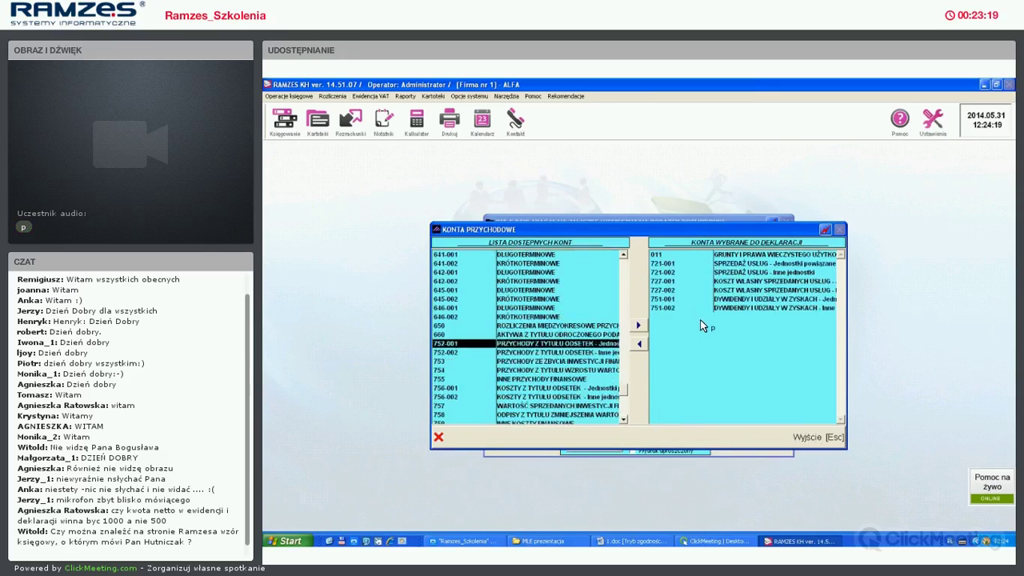
key(Escape)
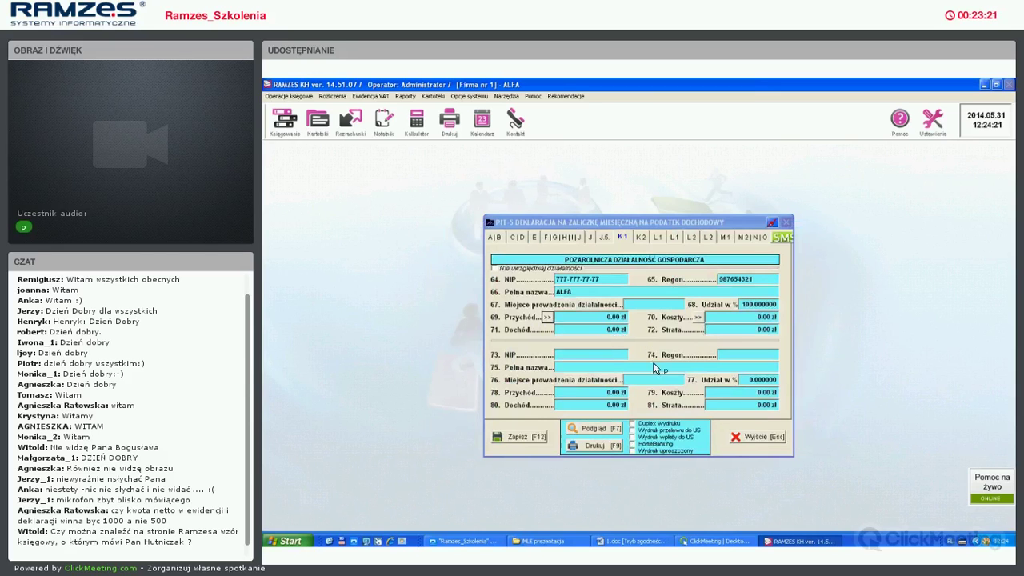
Assign cost accounts 401-001 through 402-009 to the PIT-5 declaration's costs and close the declaration
click(547, 318)
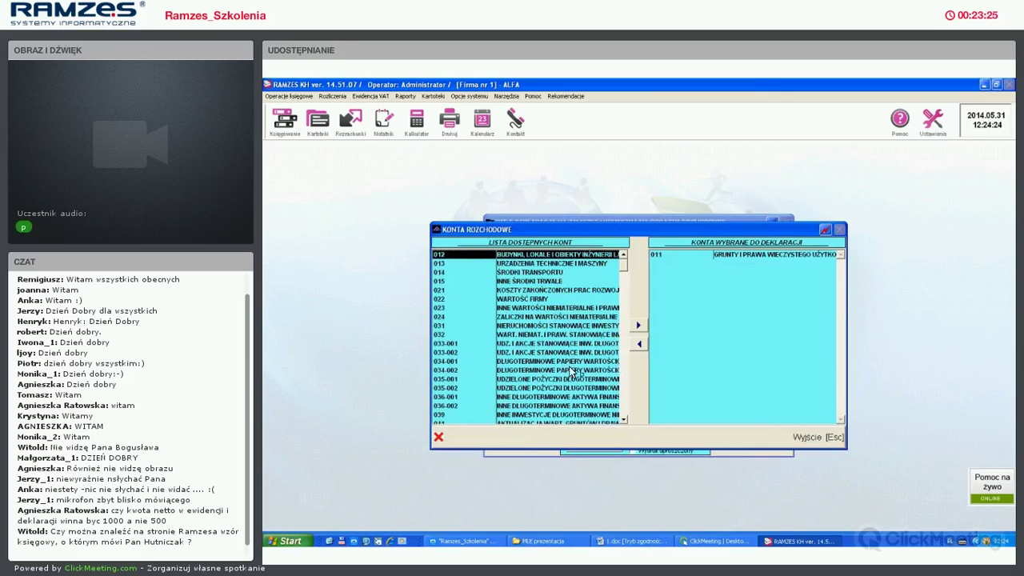
key(Escape)
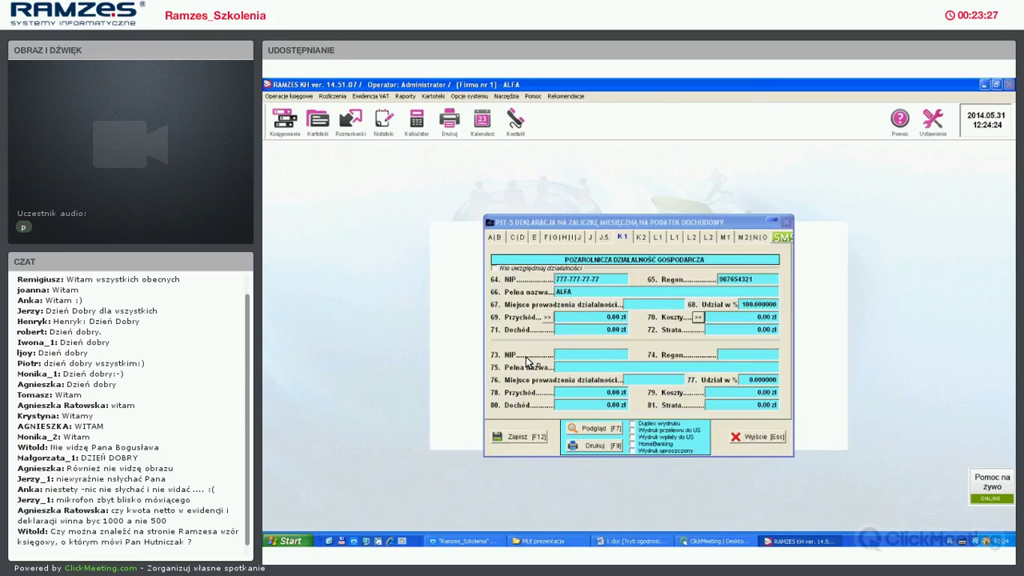
key(Return)
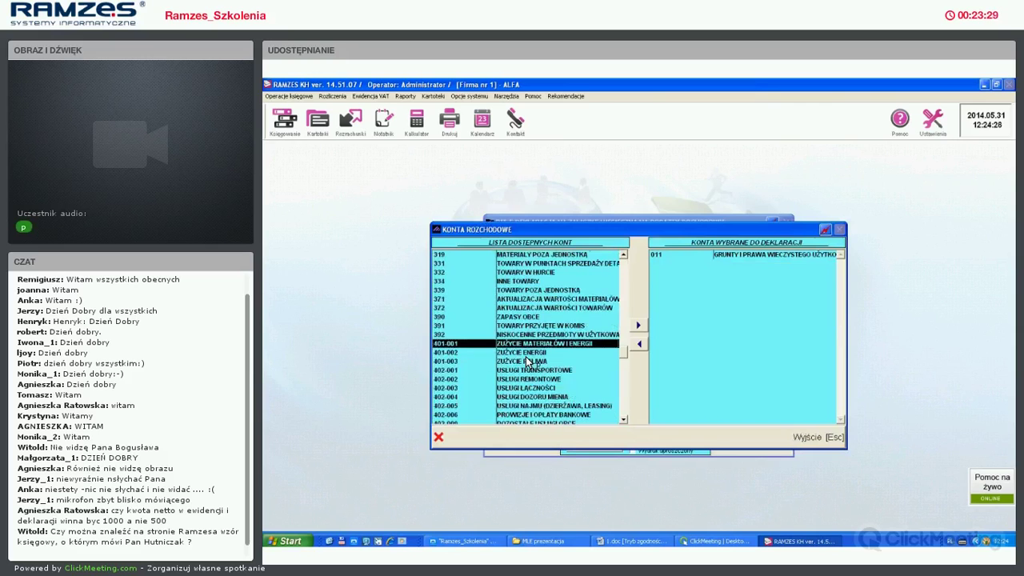
key(Return)
key(Return)
key(Return)
key(Return)
key(Return)
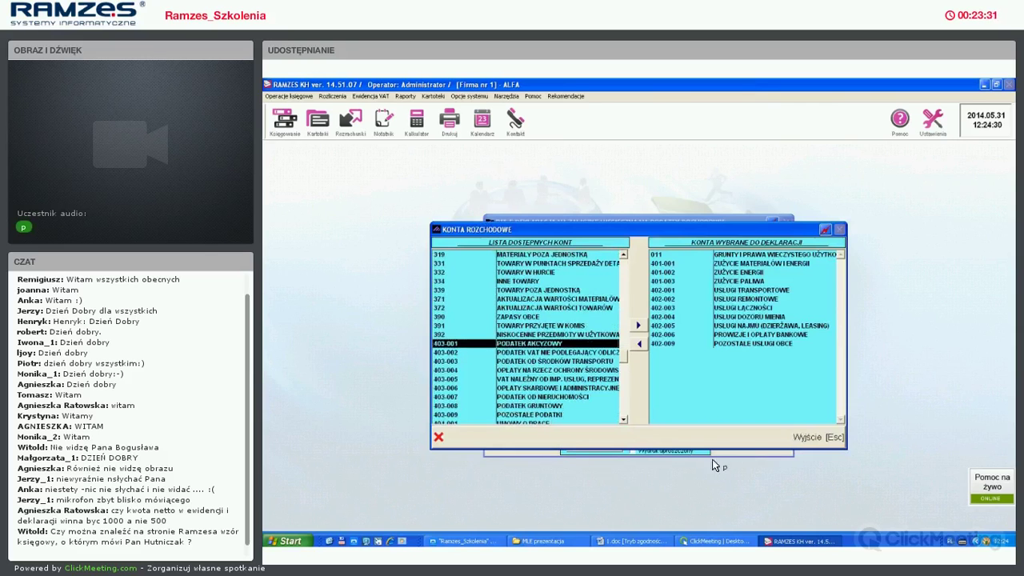
click(763, 437)
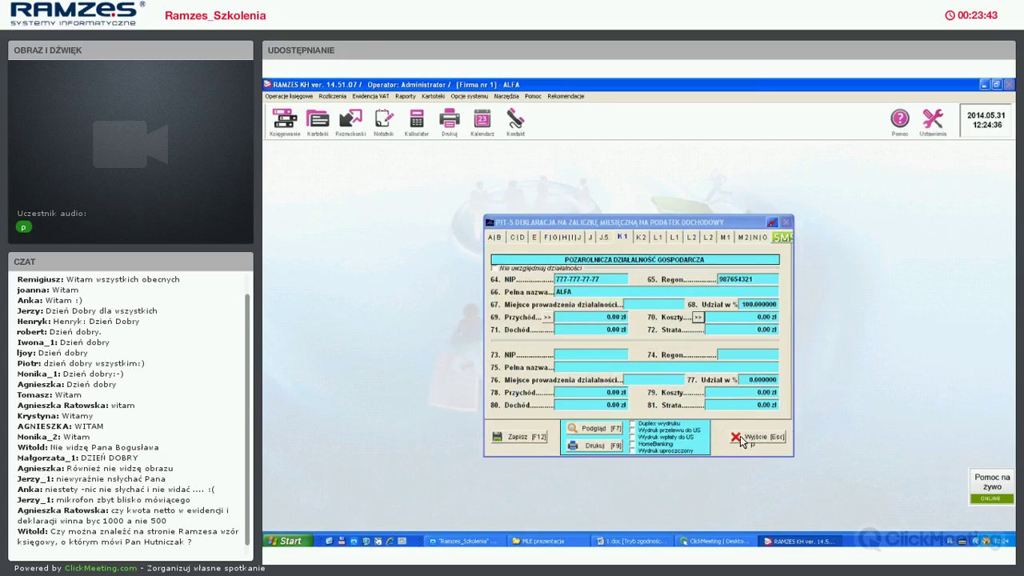
key(Return)
key(Escape)
key(Escape)
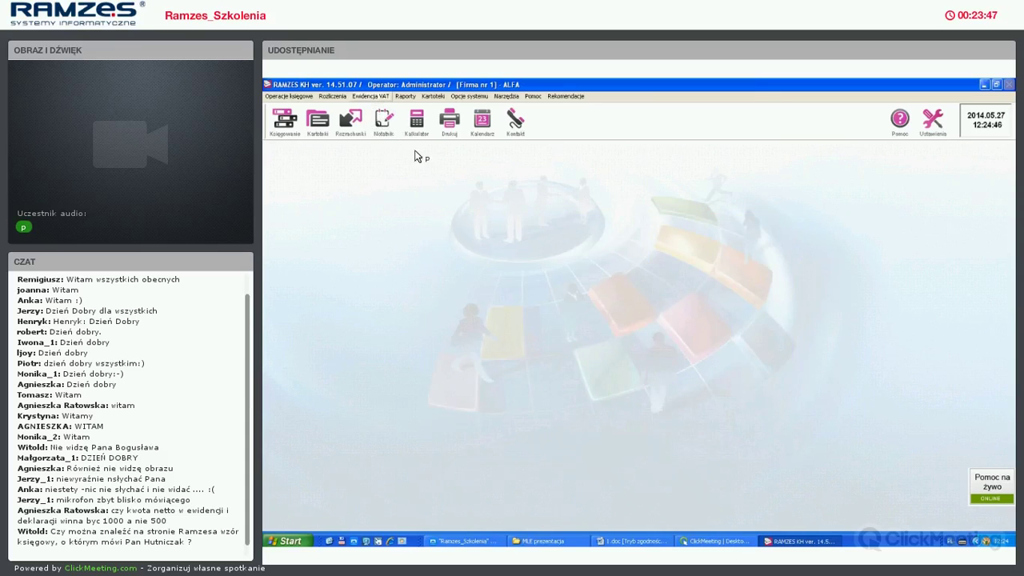
Display section D on input tax in the VAT-7 declaration for May 2014
click(380, 96)
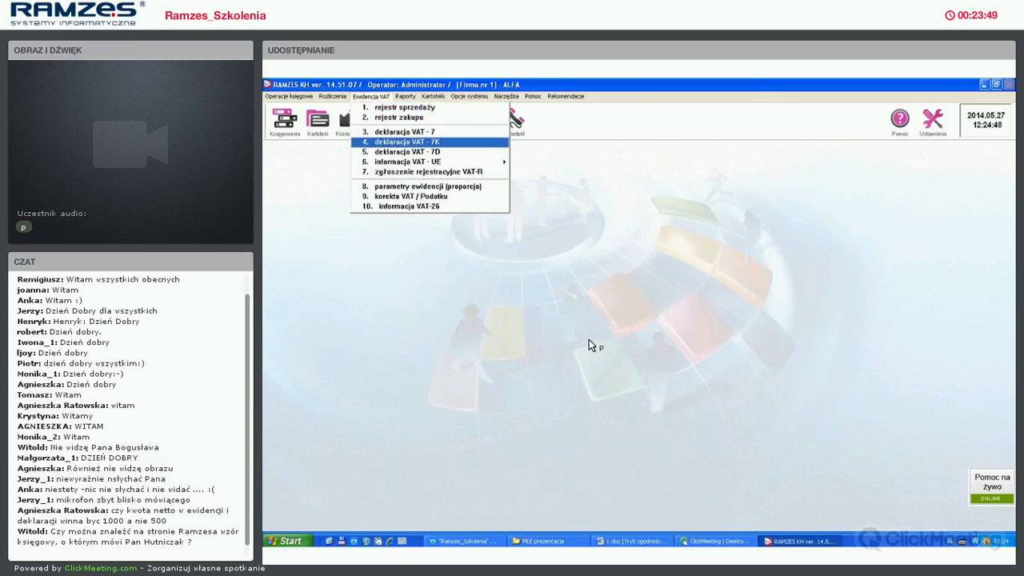
click(407, 142)
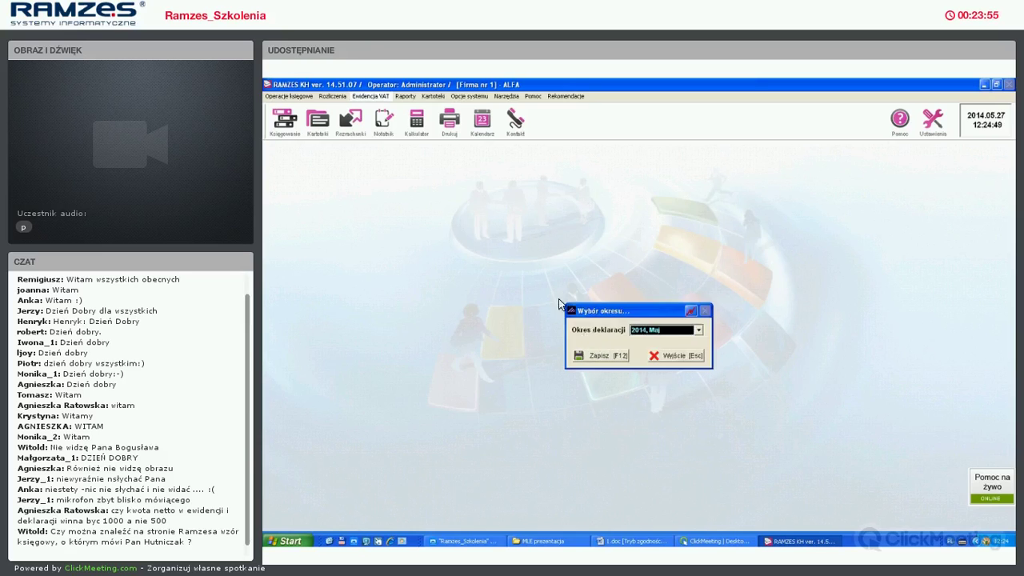
key(Escape)
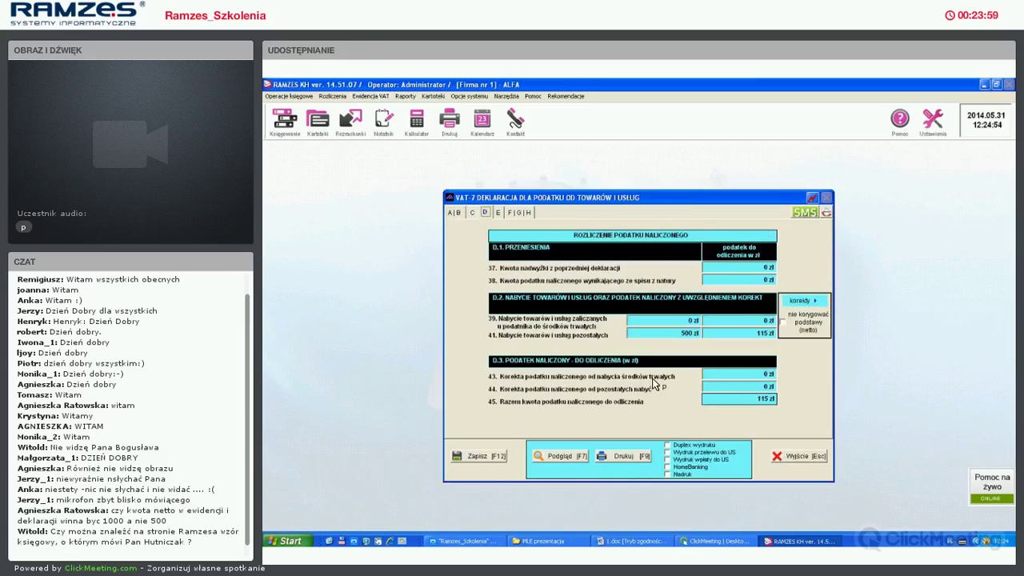
Check the input tax on other purchases in item 41 of the VAT-7 declaration and close the declaration
click(695, 334)
drag(773, 335, 674, 338)
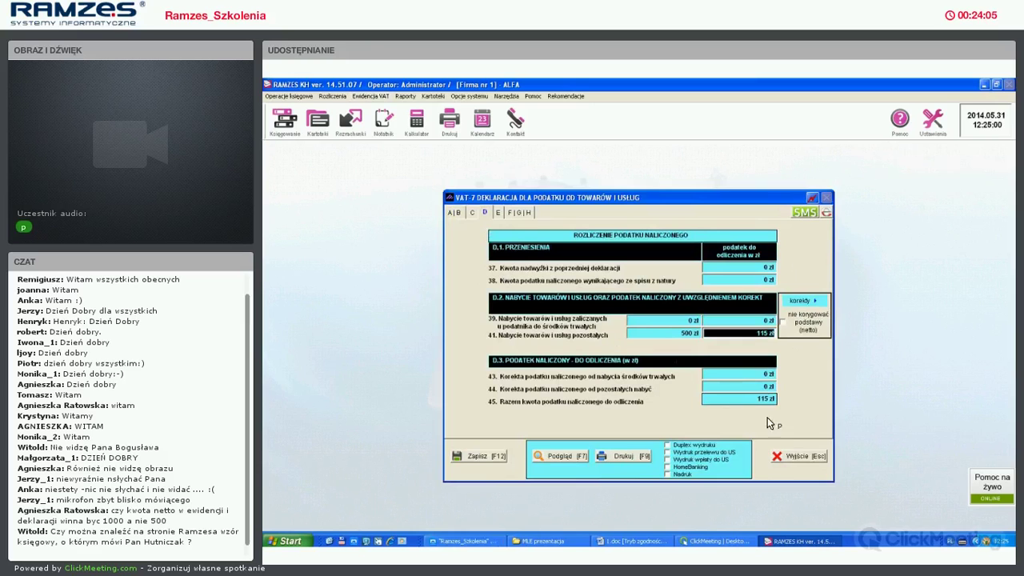
click(473, 216)
key(Escape)
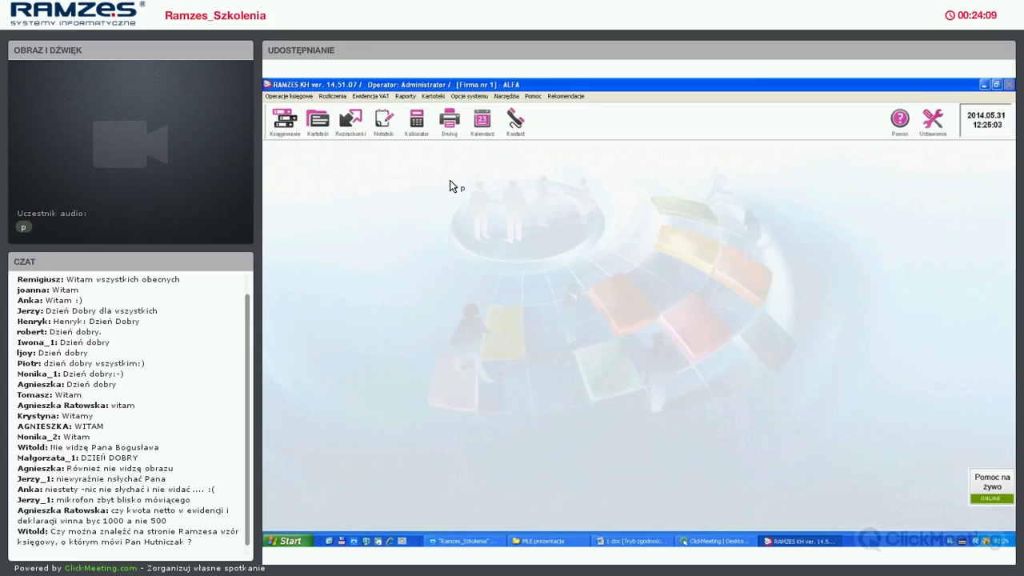
Open the CIT-2 declaration for May 2014 and check the costs in section C on income or loss
click(405, 96)
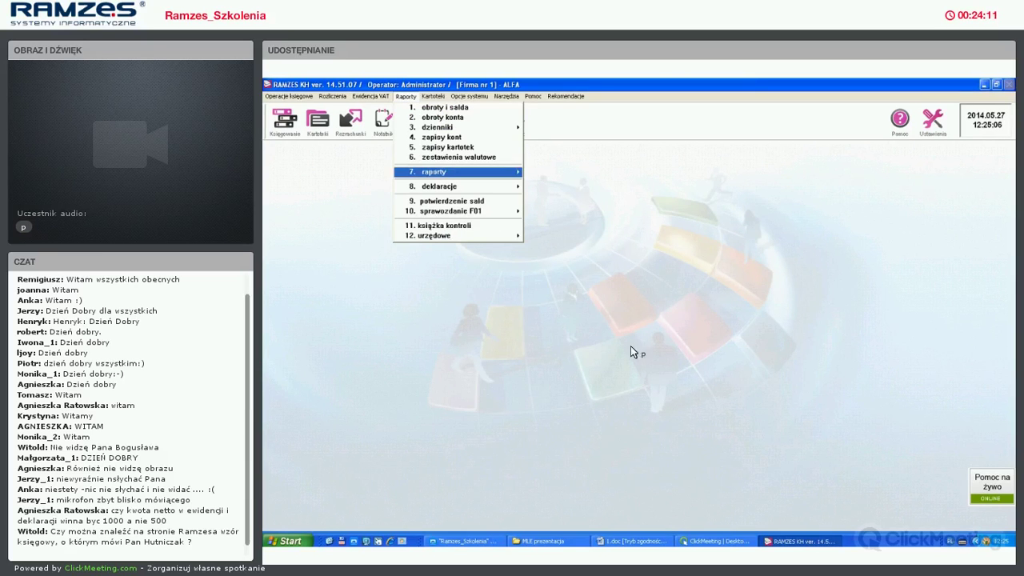
click(439, 186)
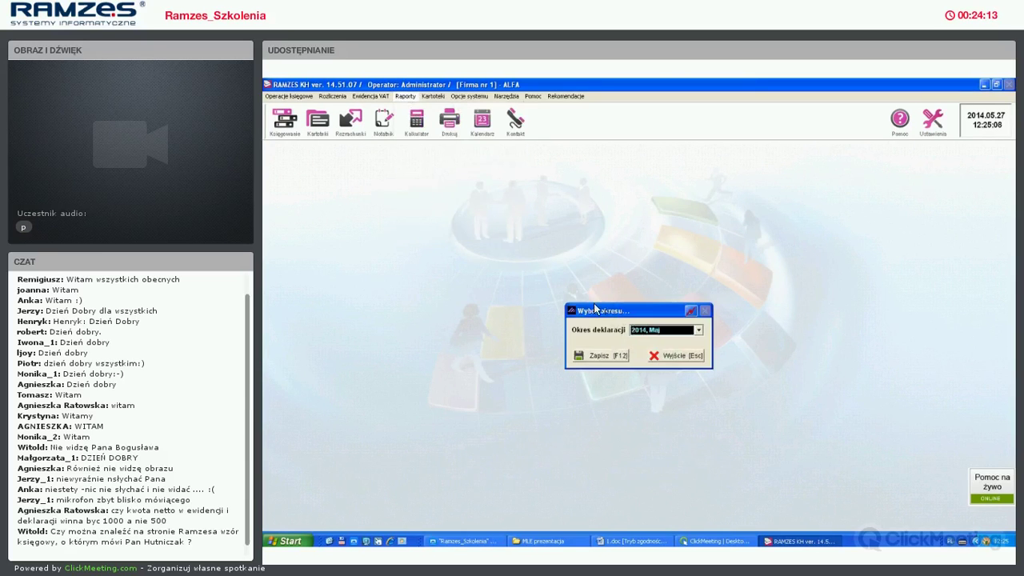
key(Tab)
key(Return)
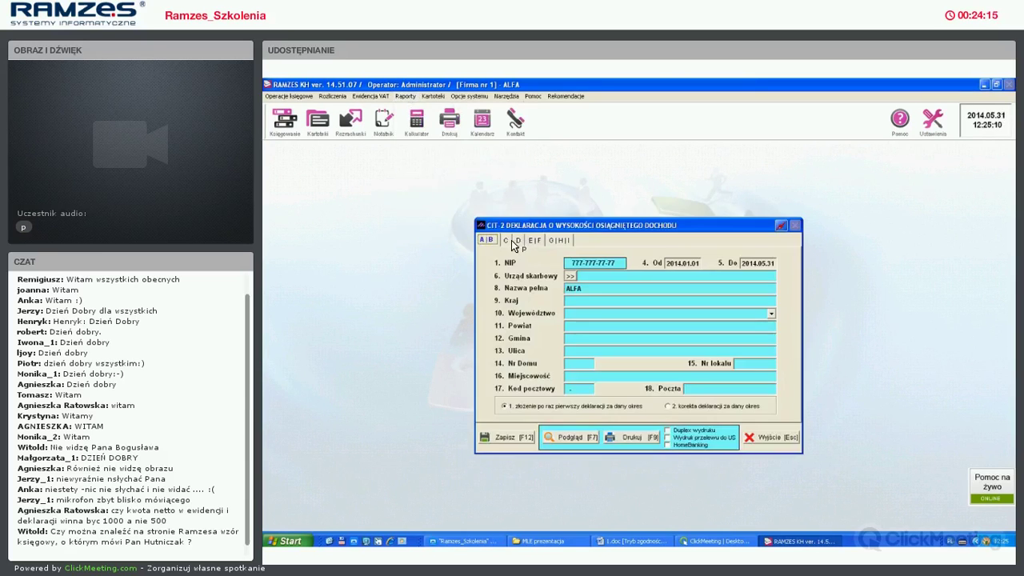
click(505, 240)
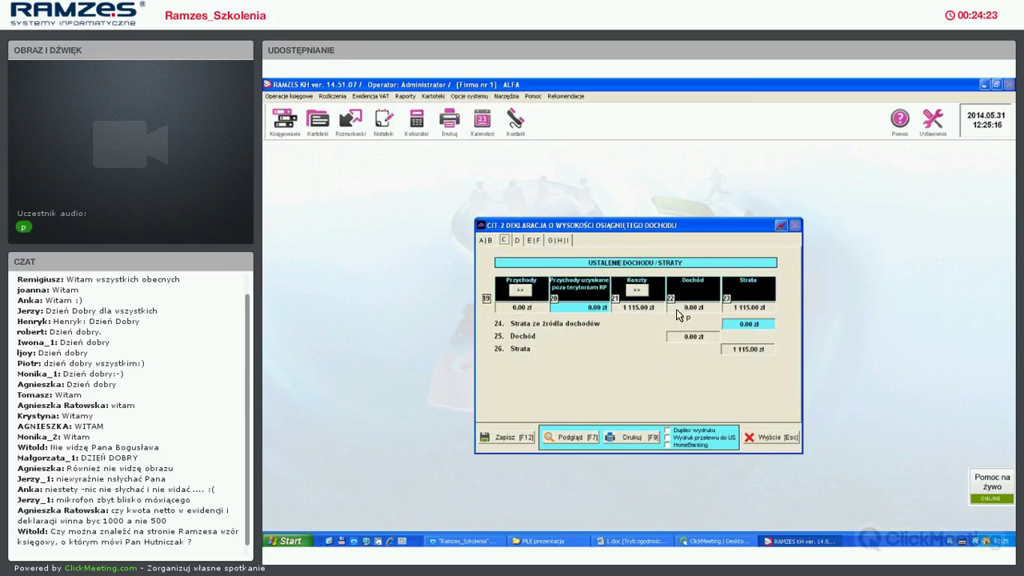
key(Tab)
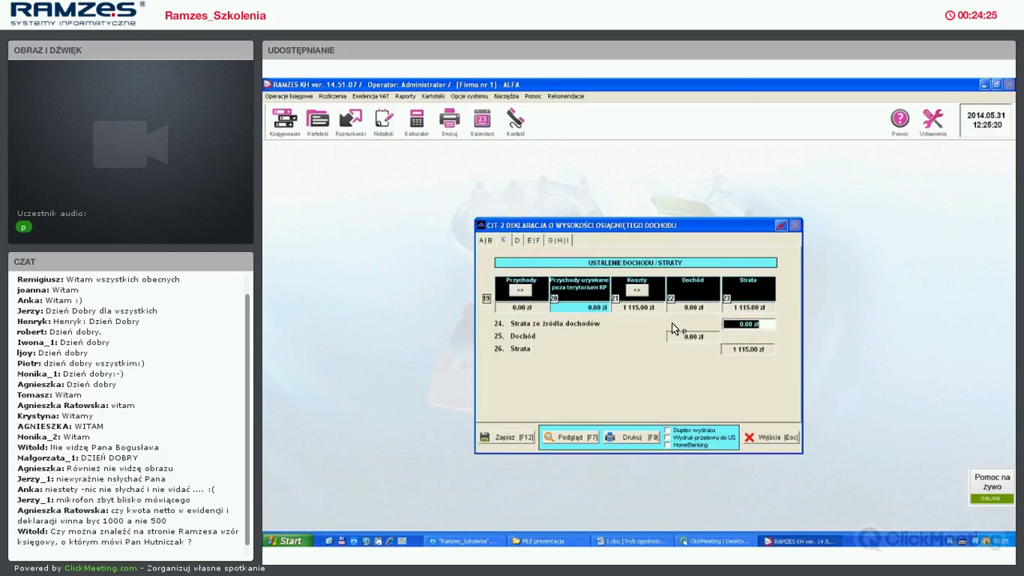
click(632, 307)
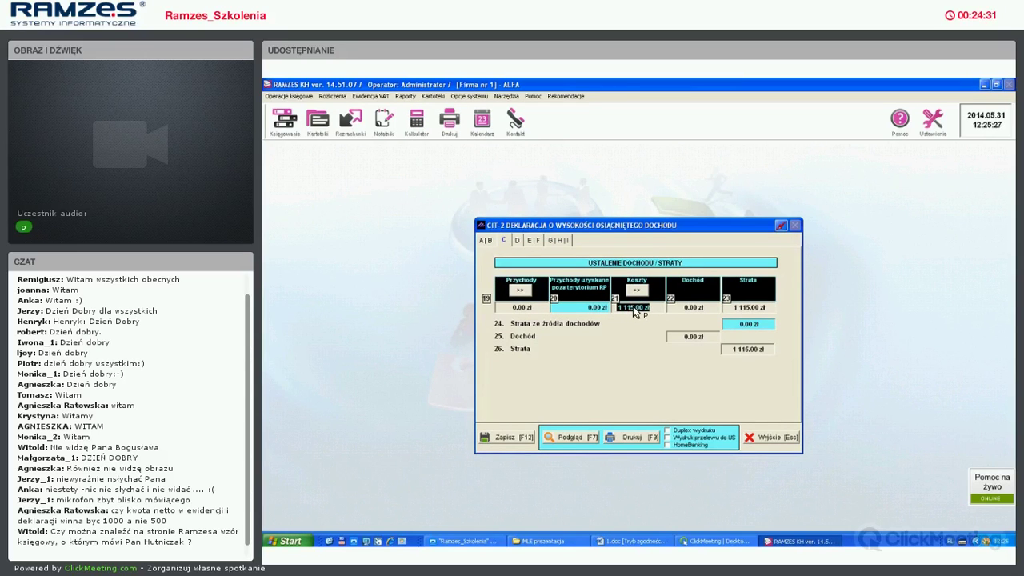
Preview the CIT-2 declaration printout with duplex printing enabled, look through section C, and close the preview
click(667, 429)
key(F7)
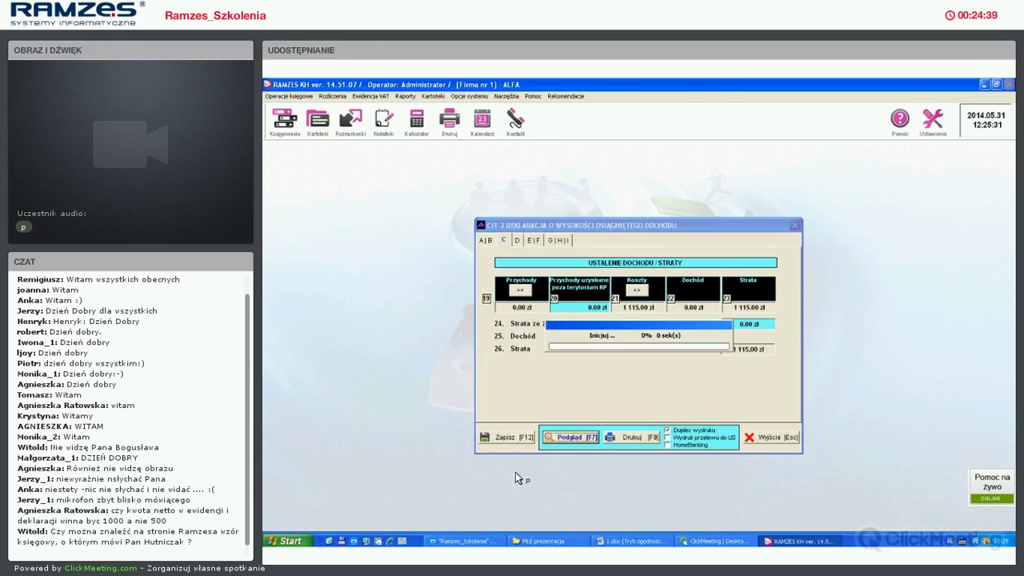
scroll(517, 475, down, 1)
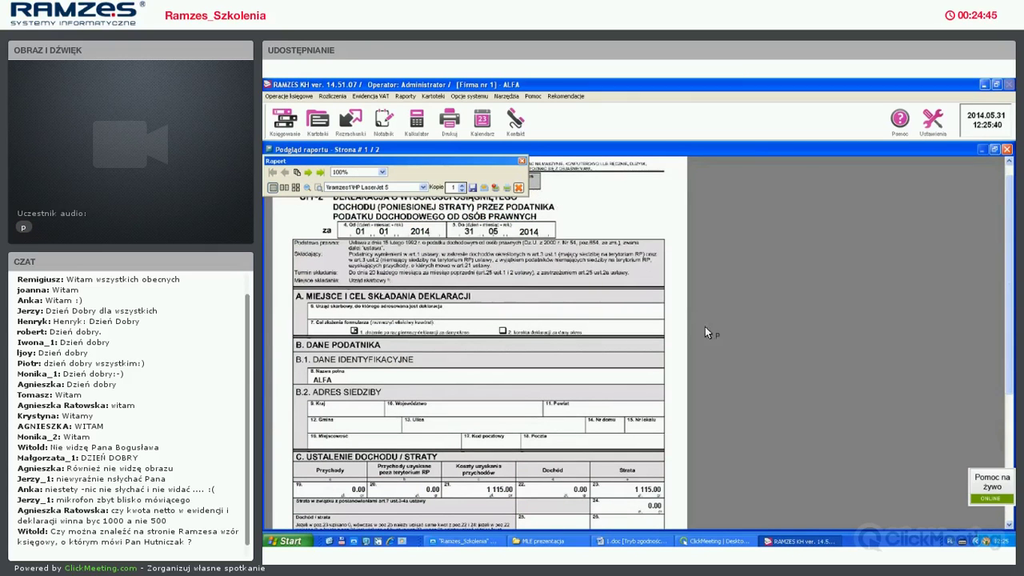
key(Escape)
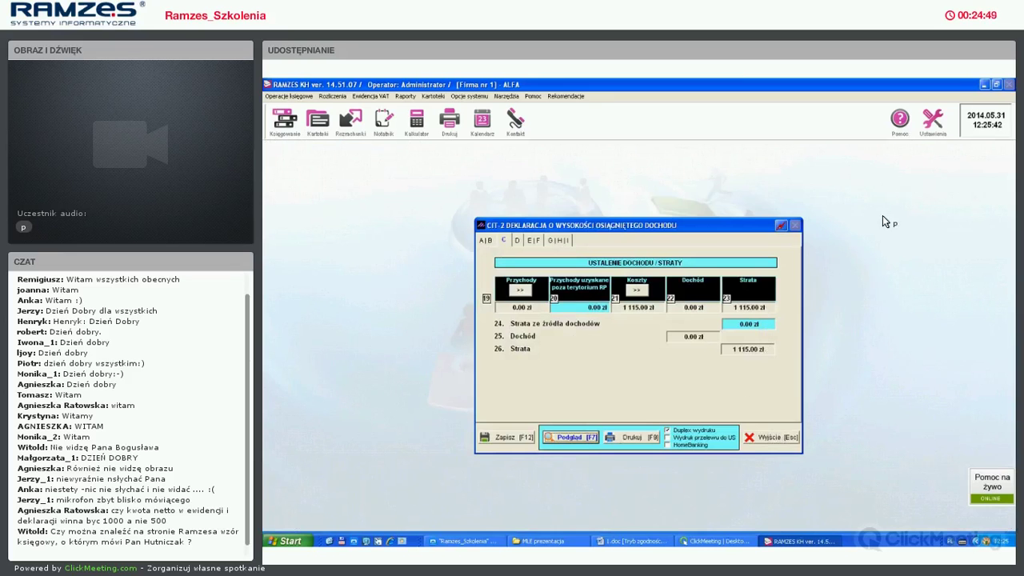
Close the CIT-2 declaration and switch to the Ramzes_Szkolenia webinar window in the browser
key(Escape)
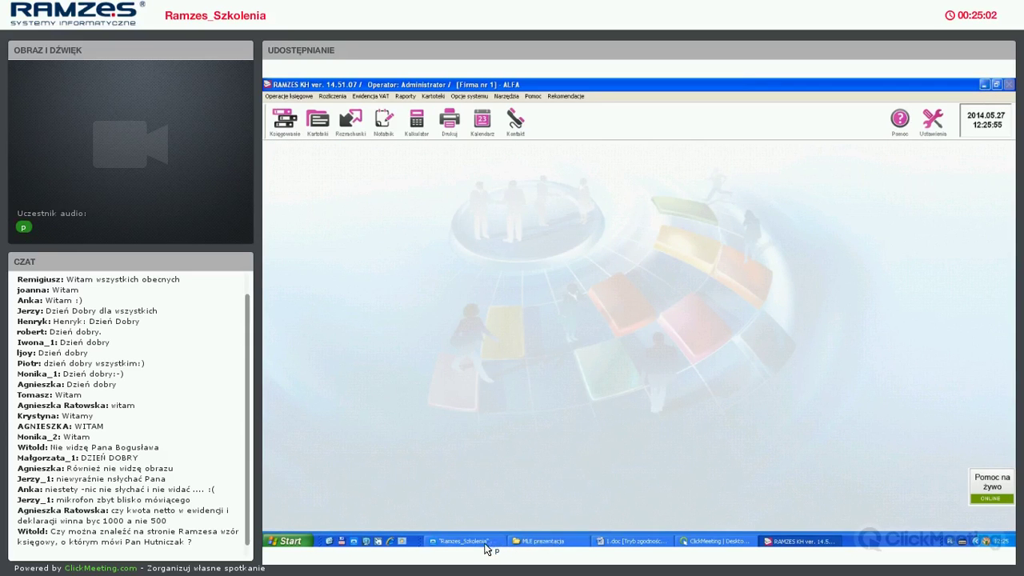
key(super+d)
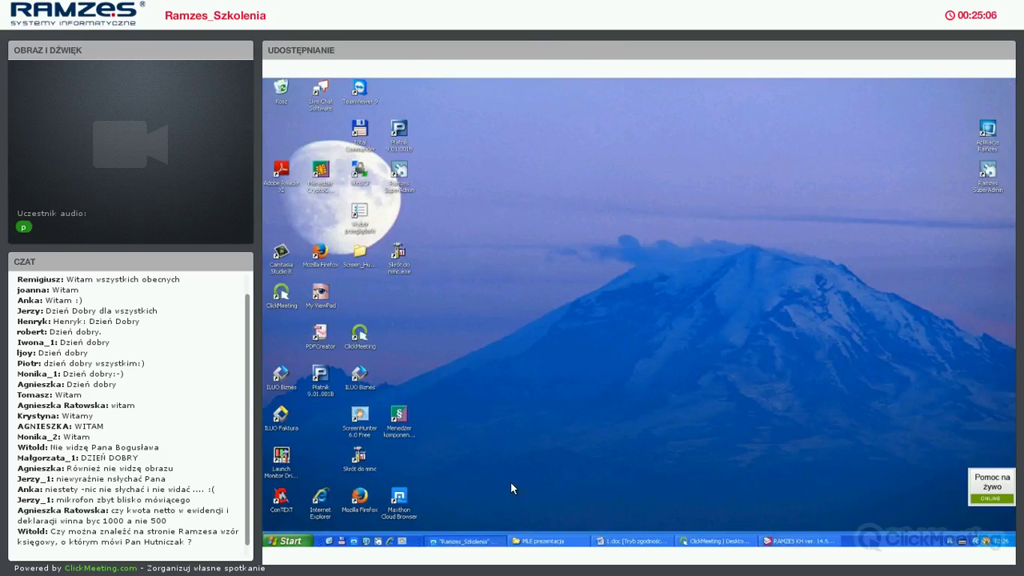
click(467, 542)
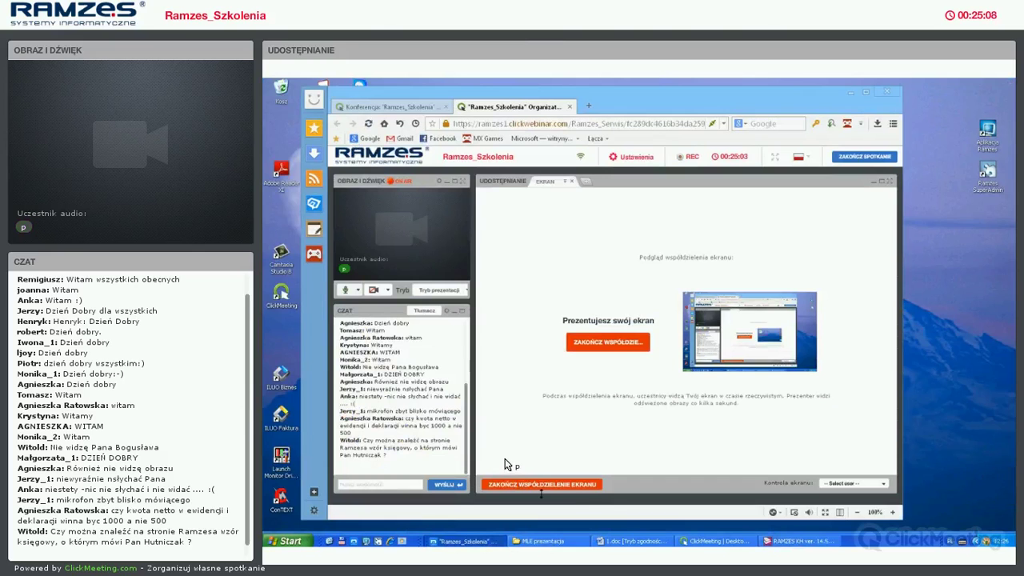
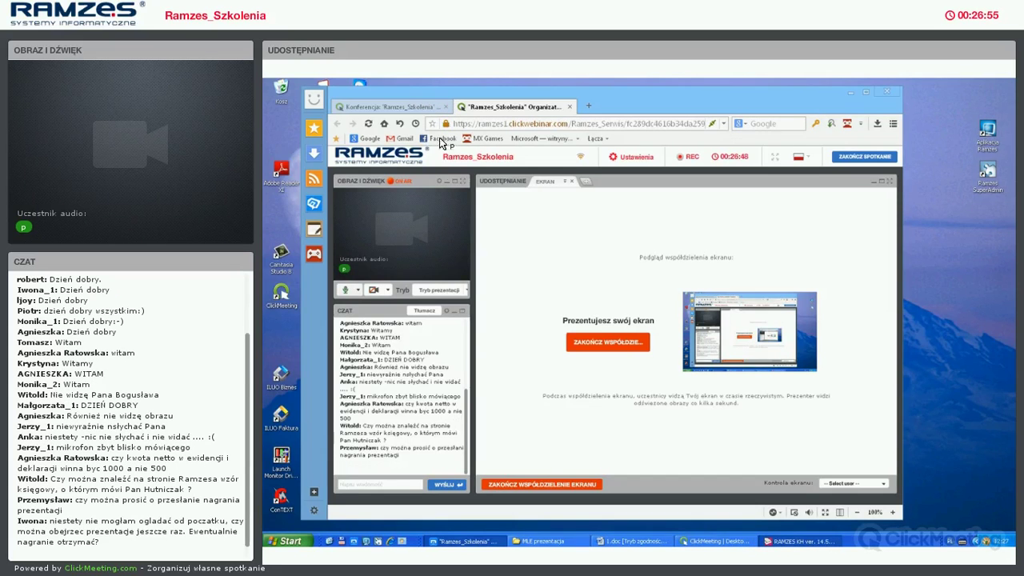
Switch to Ramzes KH and add a new booking template named Zak Sam with the symbol ZAS
key(alt+k)
key(Return)
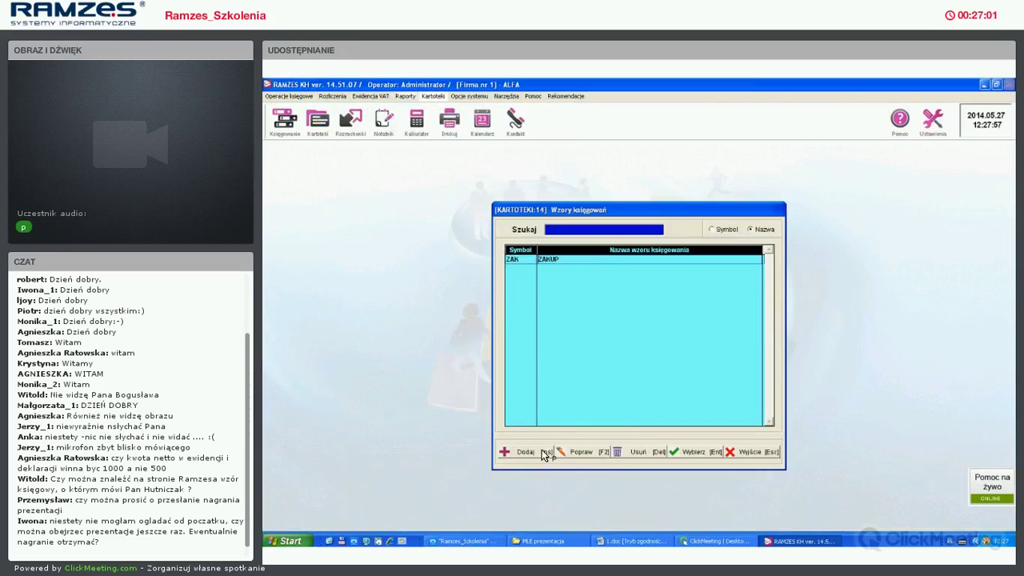
key(Insert)
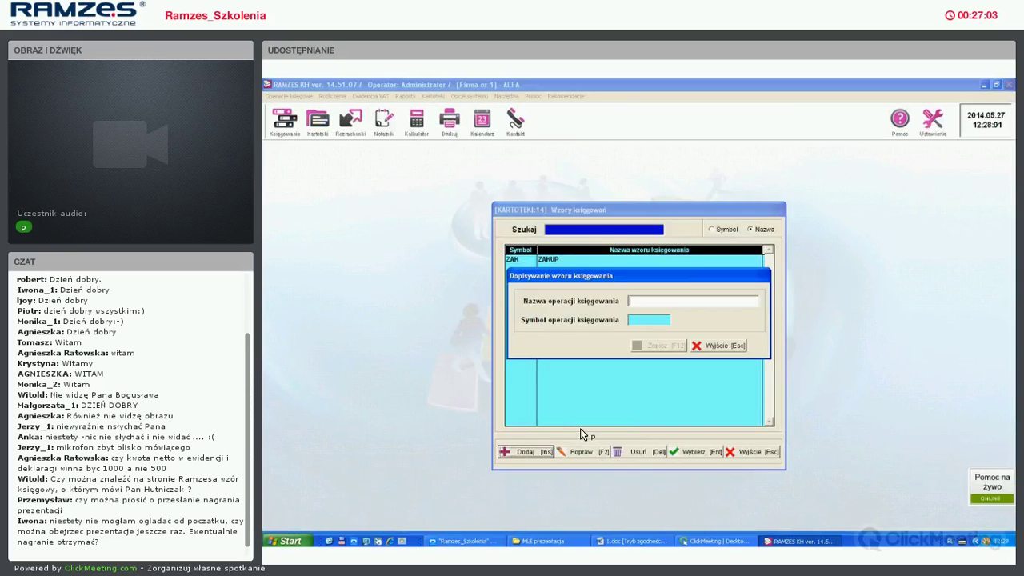
text(Zak Sam)
key(Return)
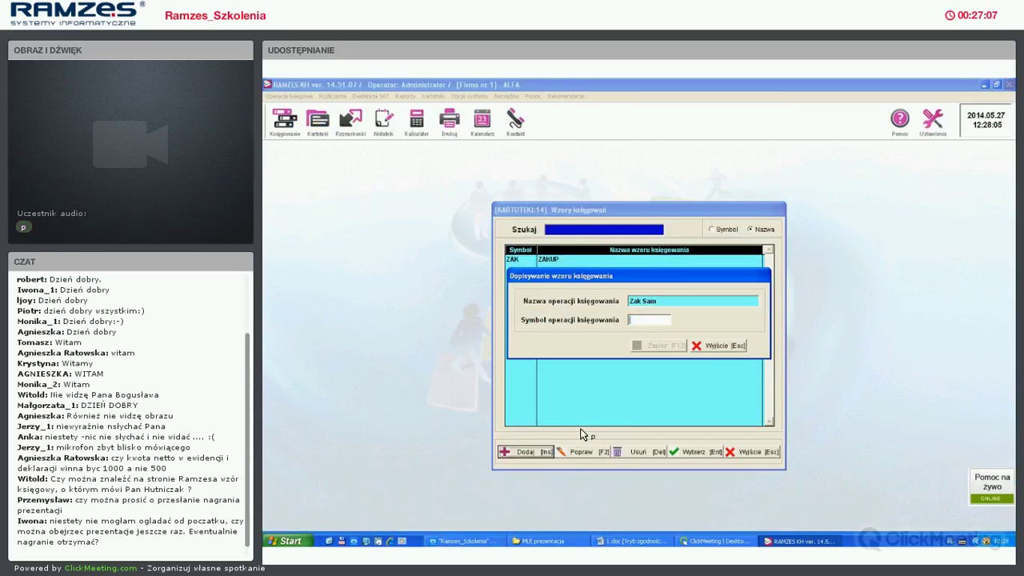
text(ZAS)
key(Return)
Set the debit side of the first template line to account 401-001 at 100 percent of the net value
key(Return)
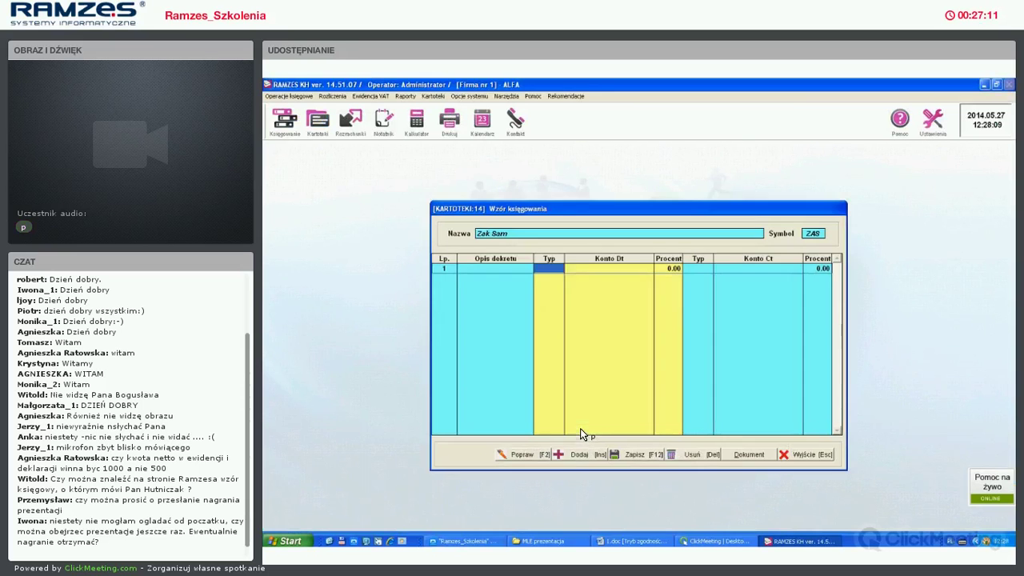
click(589, 283)
key(Return)
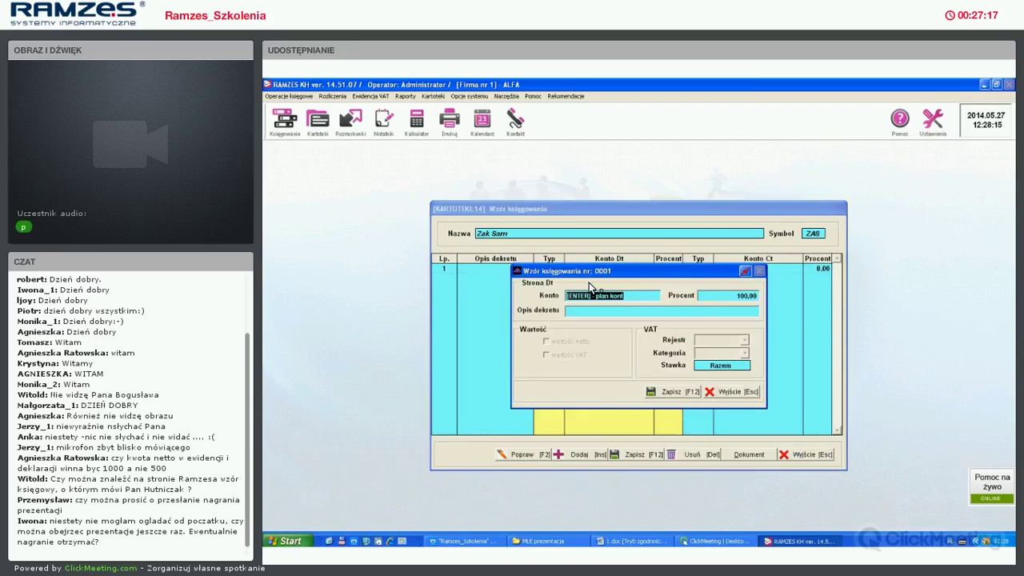
text(401-001)
key(Return)
key(Return)
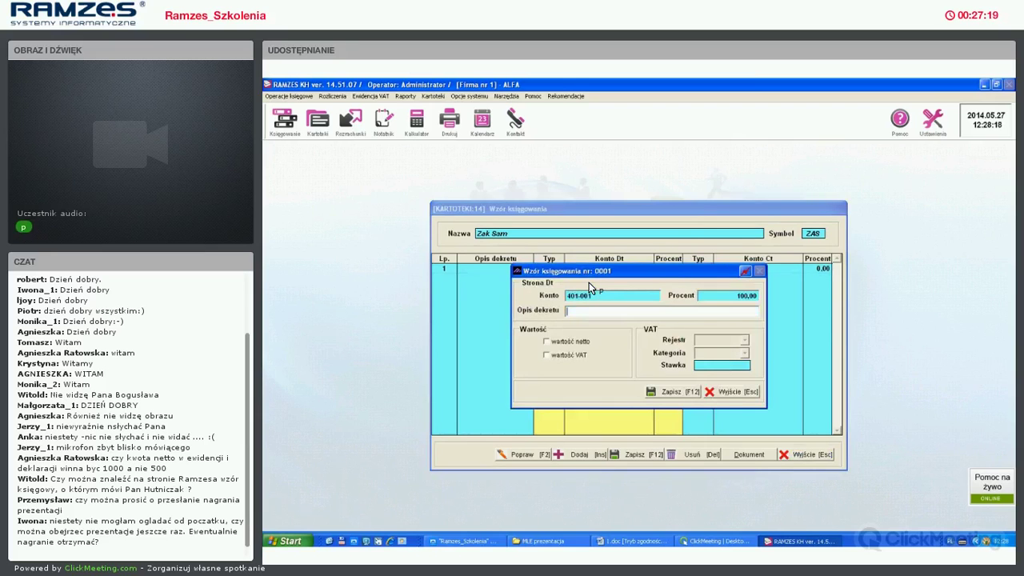
key(Return)
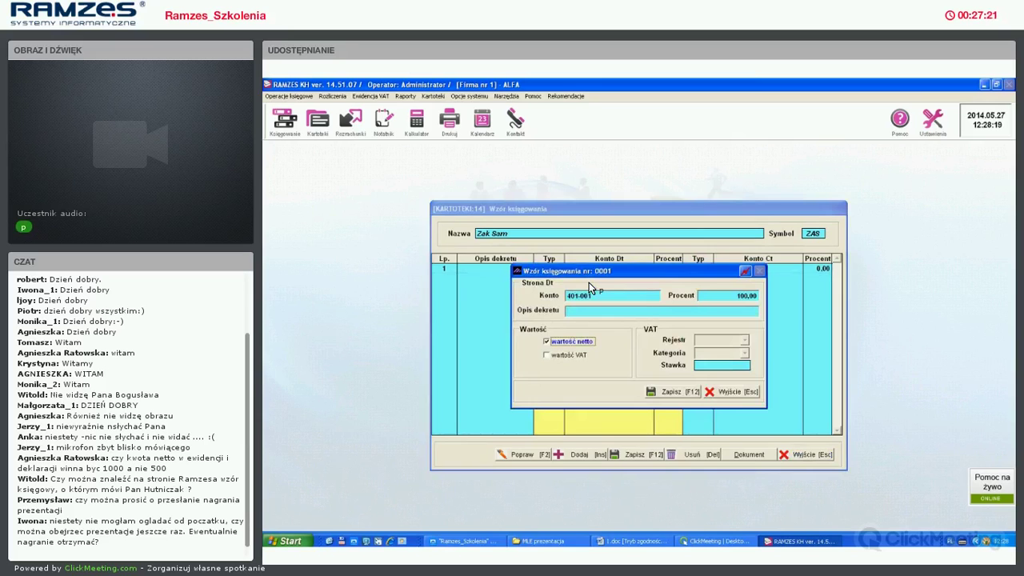
key(F12)
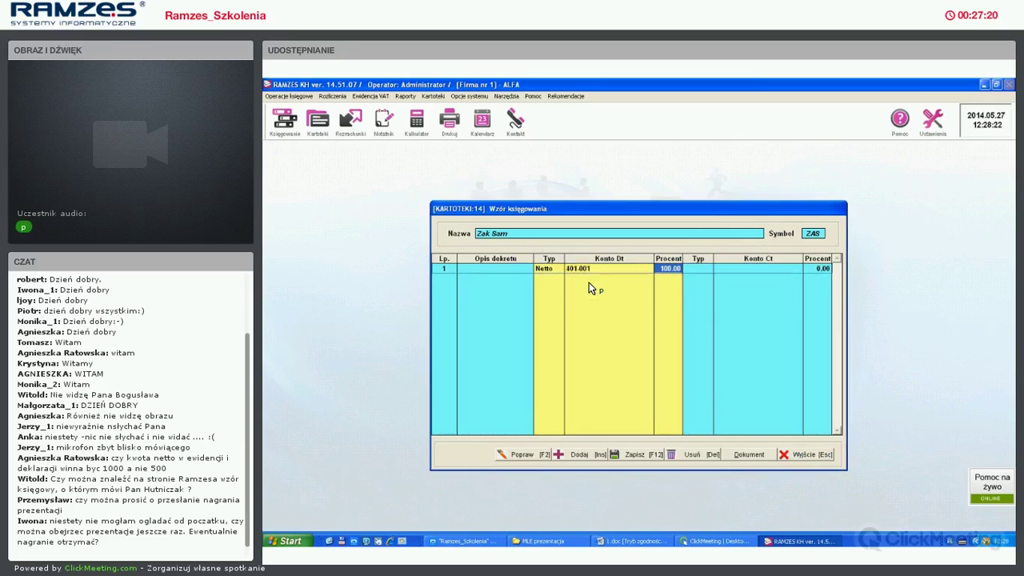
Set the credit side of the first template line to contractor settlement account 202-001 at 100 percent
key(Right)
key(Right)
key(Insert)
text(201)
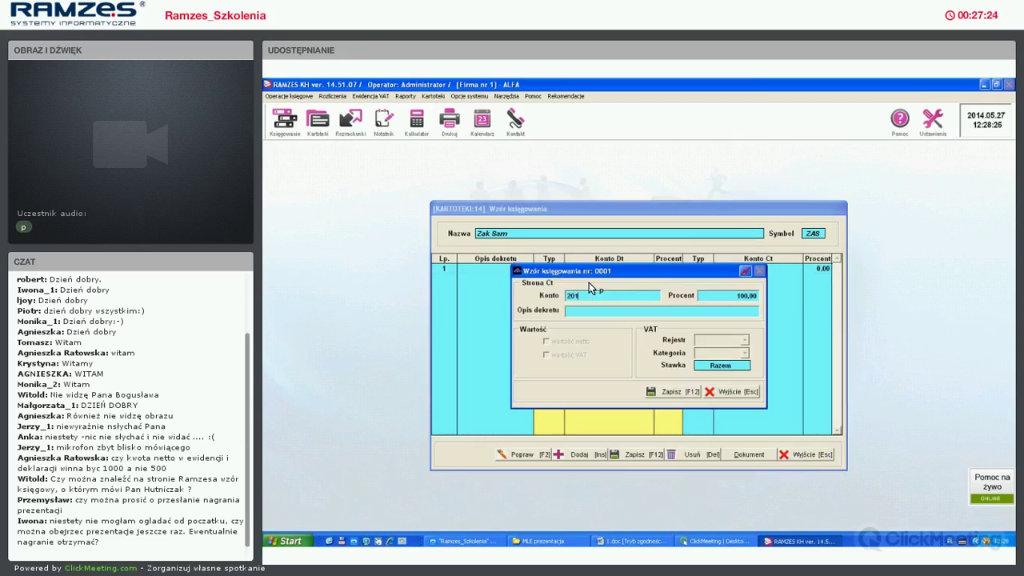
key(BackSpace)
text(2)
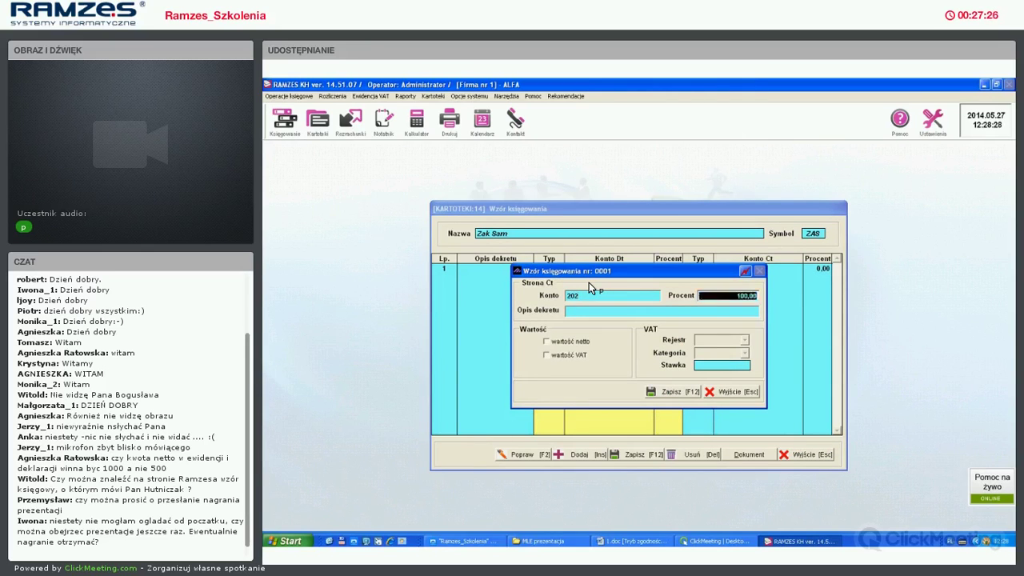
key(Return)
key(Return)
key(Return)
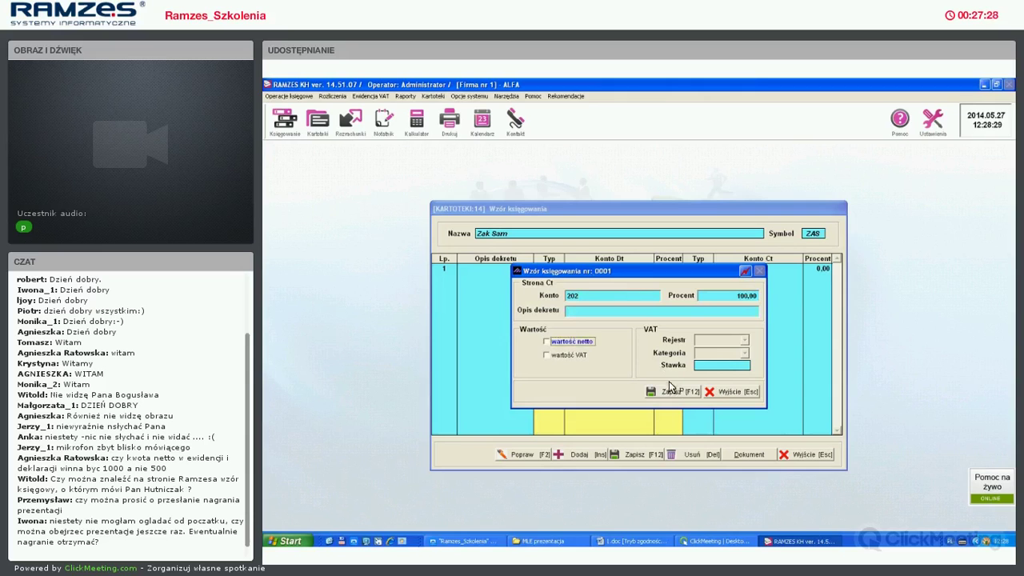
click(676, 384)
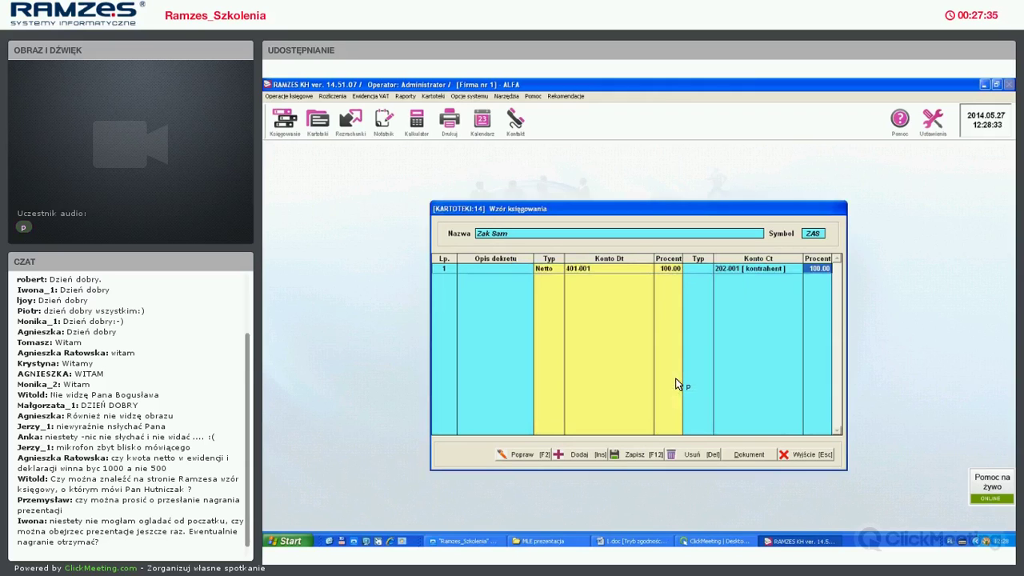
Add a second template line and choose debit account 226 VAT NALICZONY at 100 percent from the chart of accounts
key(Insert)
key(F2)
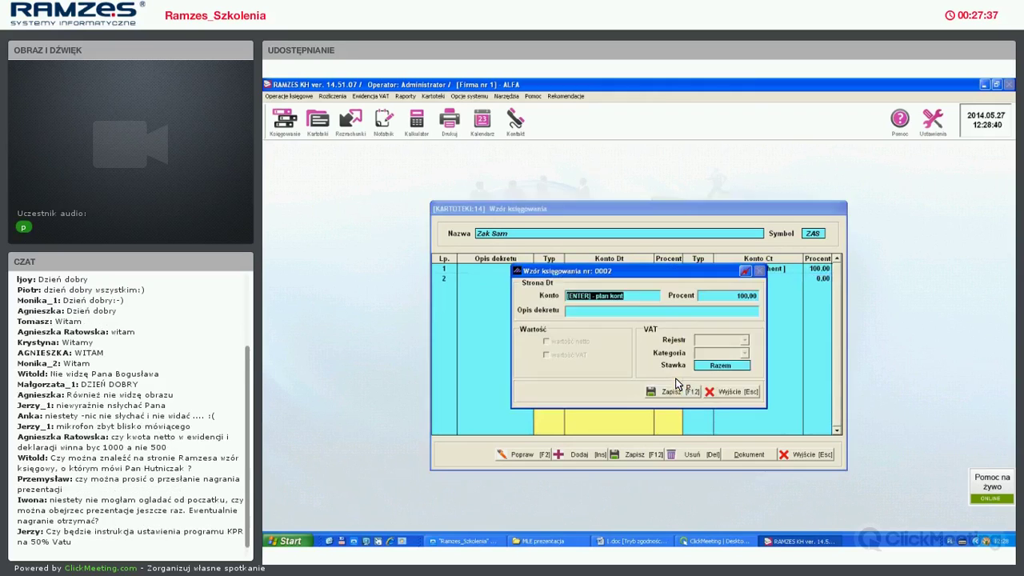
text(22)
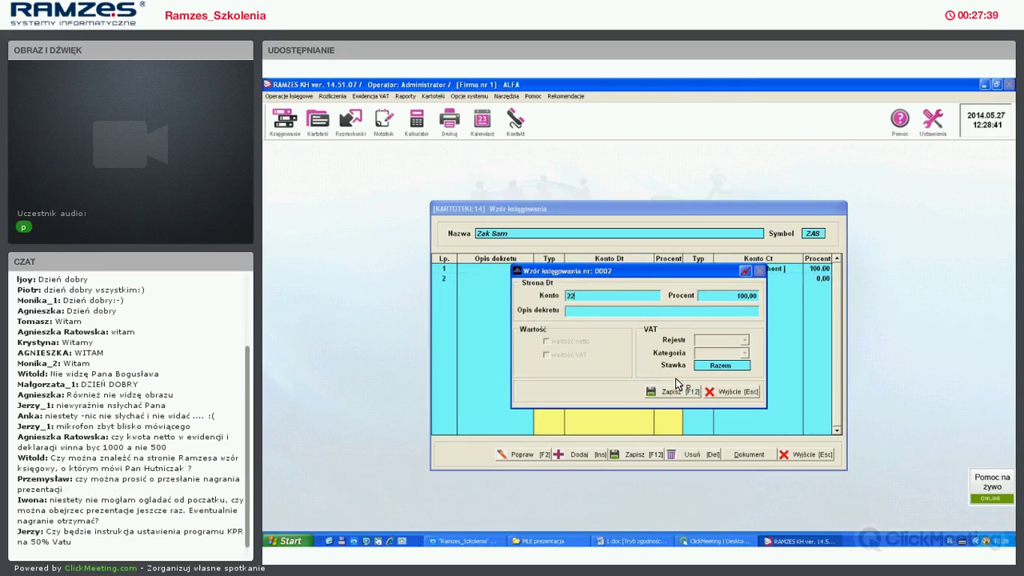
text(6)
key(Return)
key(shift+Tab)
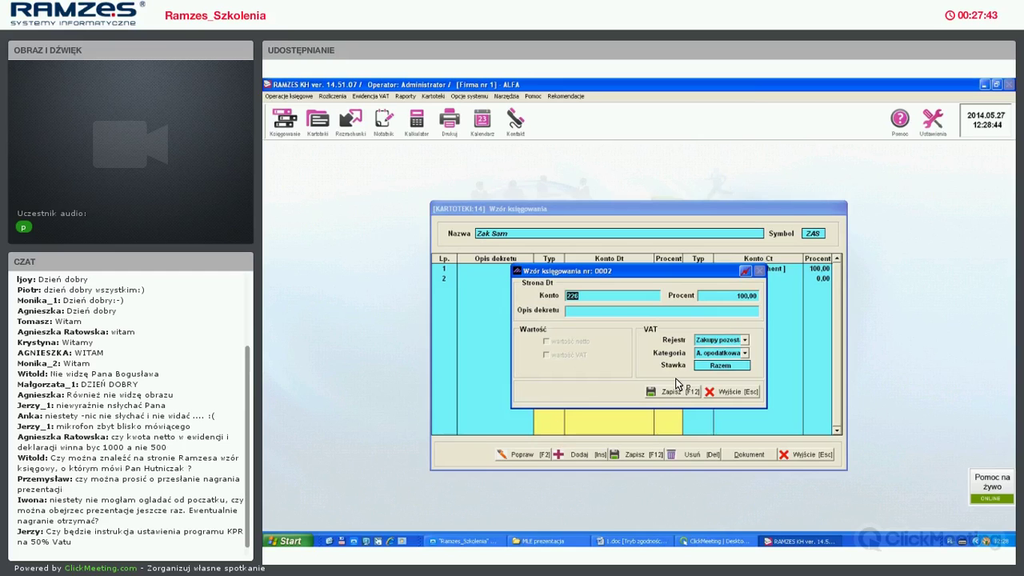
key(Delete)
key(Return)
key(Down)
key(Down)
key(Down)
key(Down)
key(Down)
key(Down)
key(Down)
key(Up)
key(Up)
key(Up)
key(Up)
key(Up)
key(Up)
key(Up)
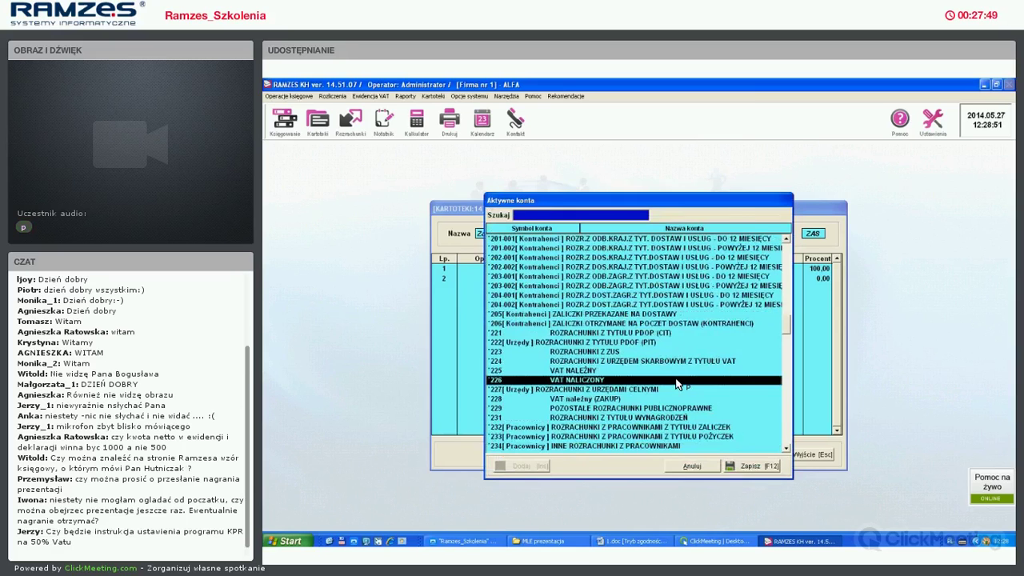
key(Return)
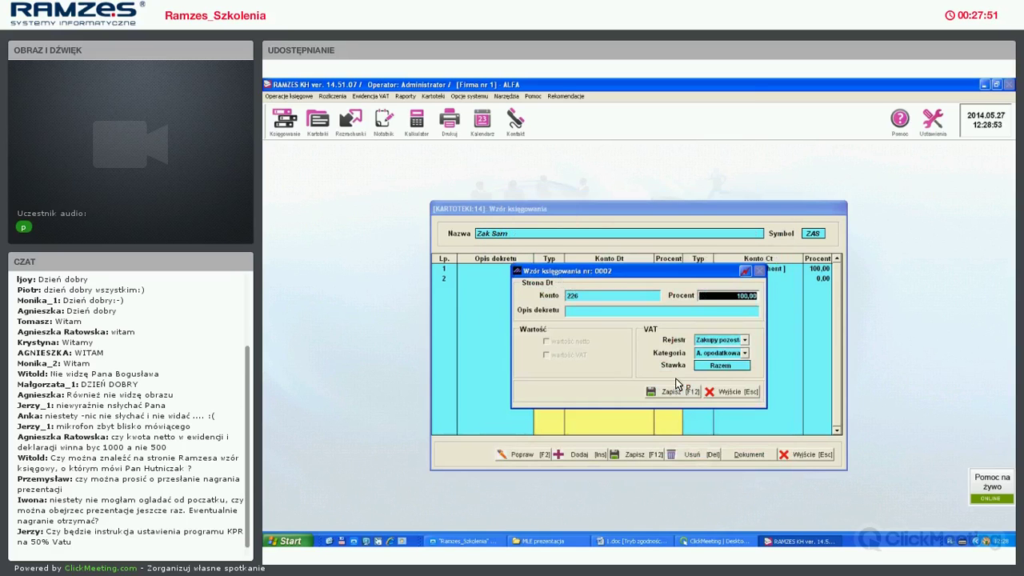
key(Return)
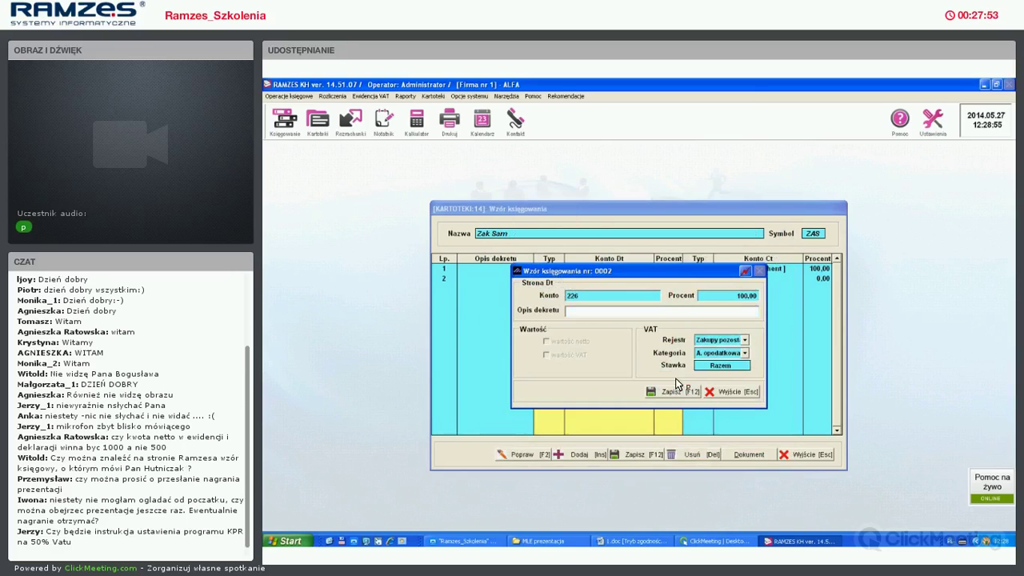
Assign the Samochody VAT register to the account 226 entry and save the entry
key(Return)
key(alt+Down)
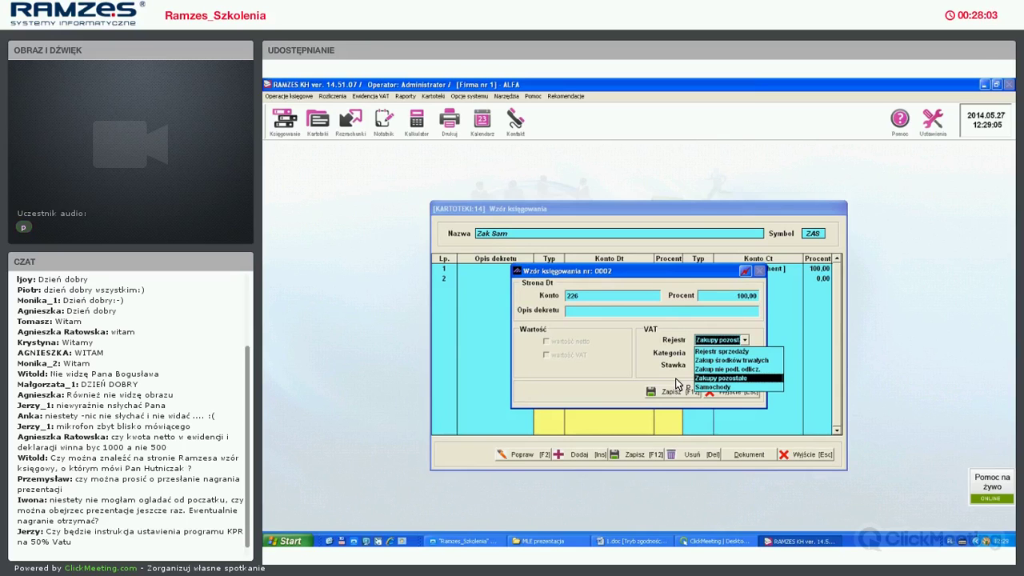
key(Down)
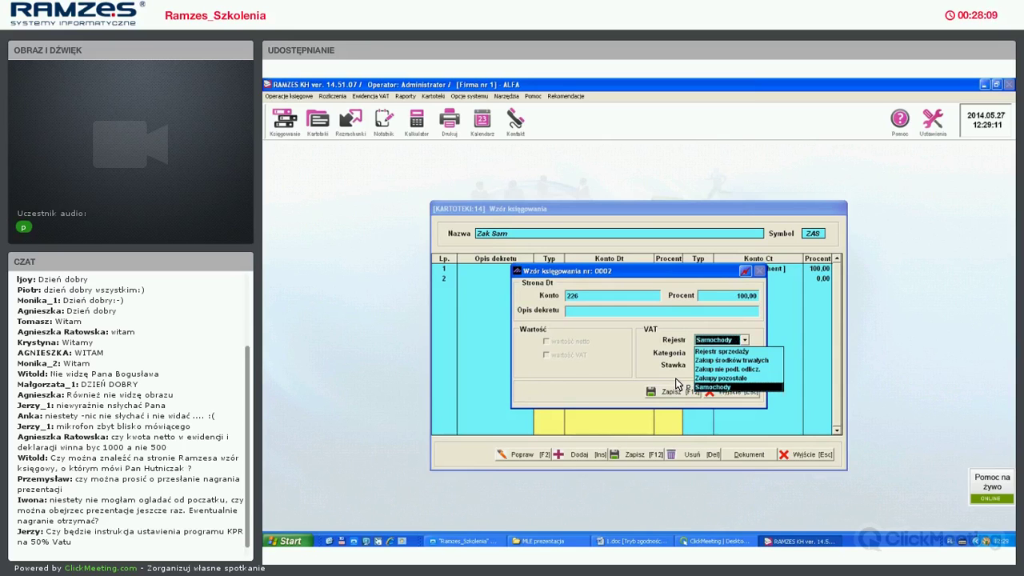
key(Return)
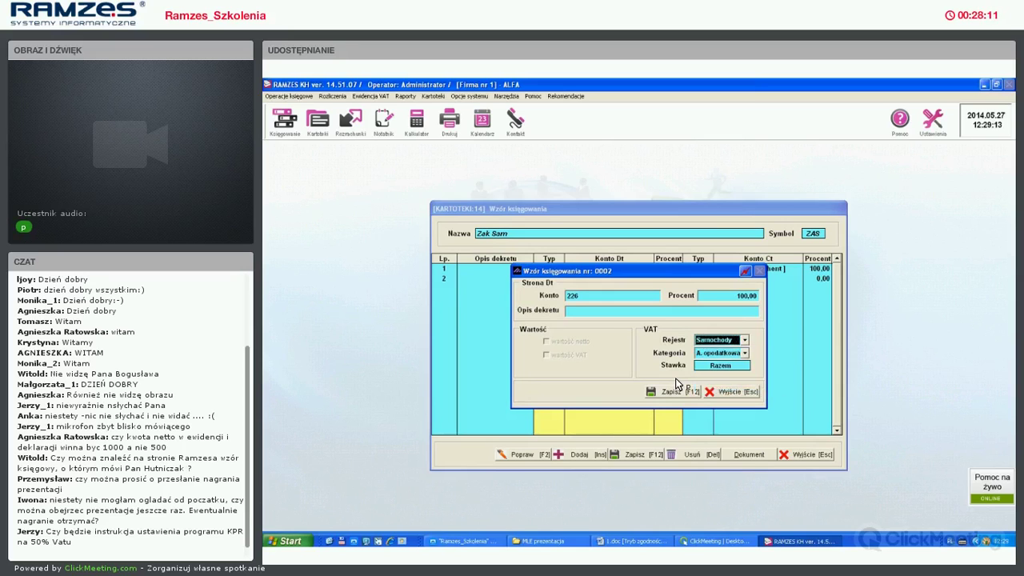
key(Return)
key(Return)
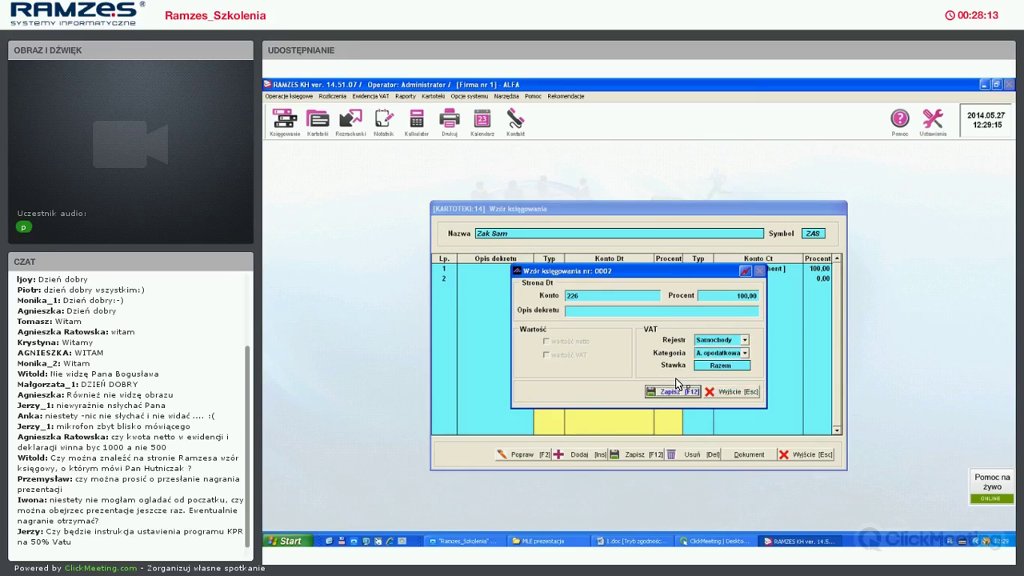
key(Return)
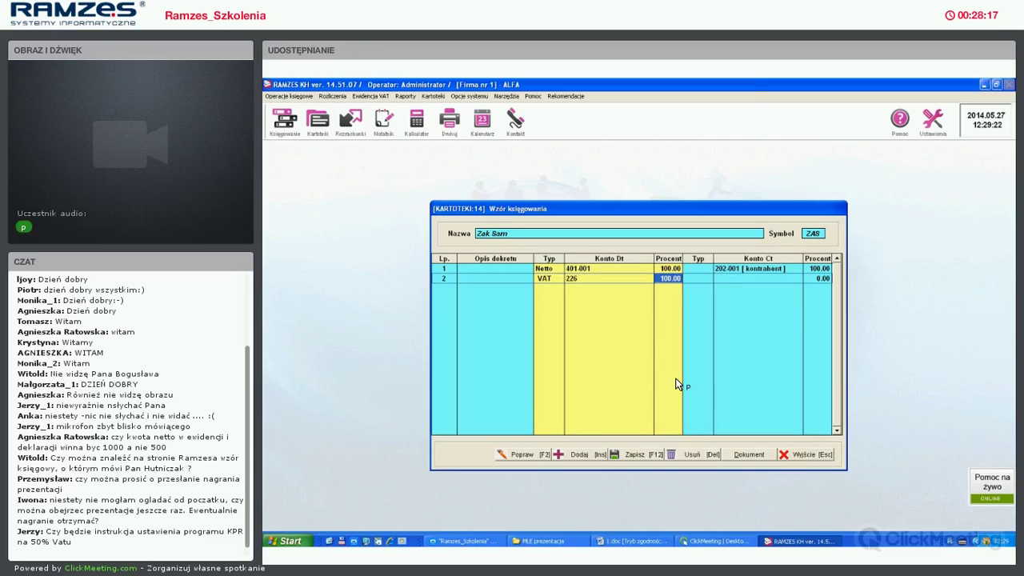
Add a third template line debiting account 402-001 with 100 percent of the net value
key(Insert)
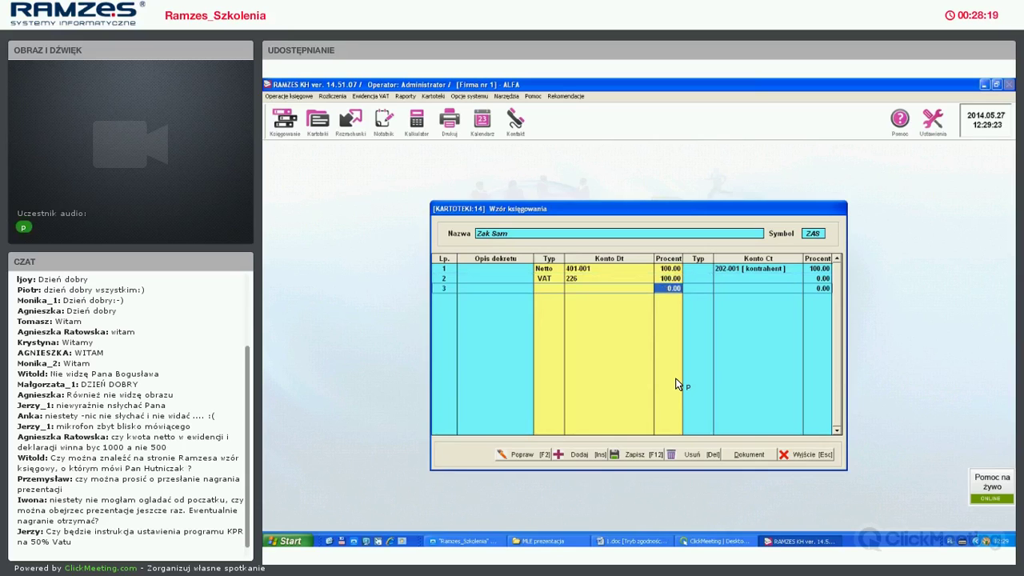
key(Left)
key(Return)
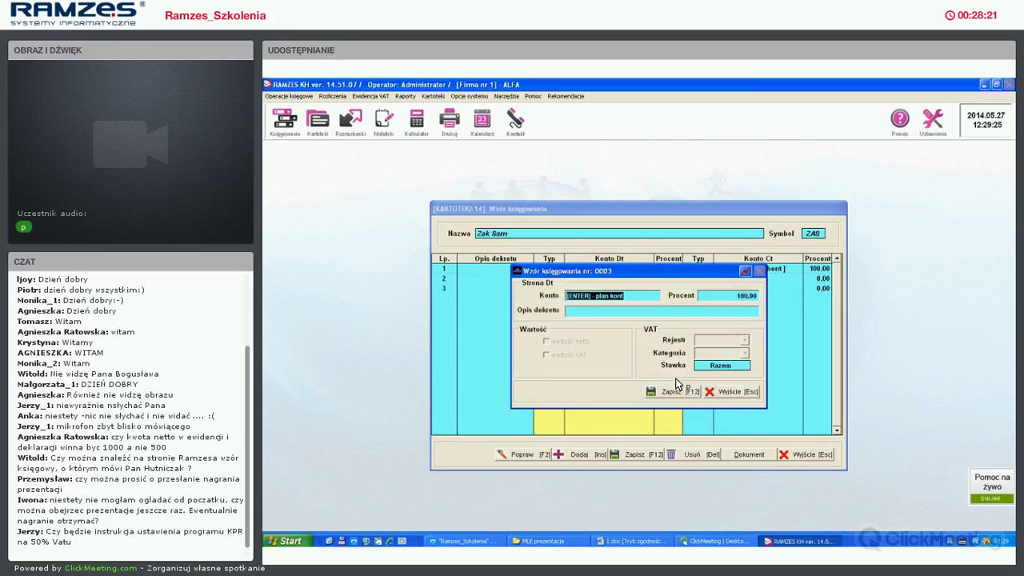
text(402-001)
key(Return)
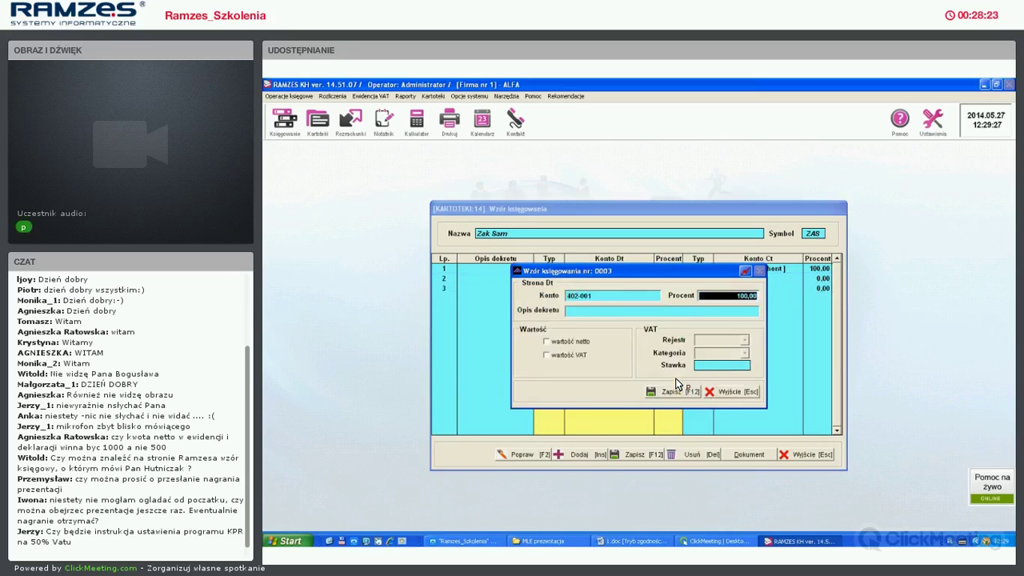
key(Return)
key(Return)
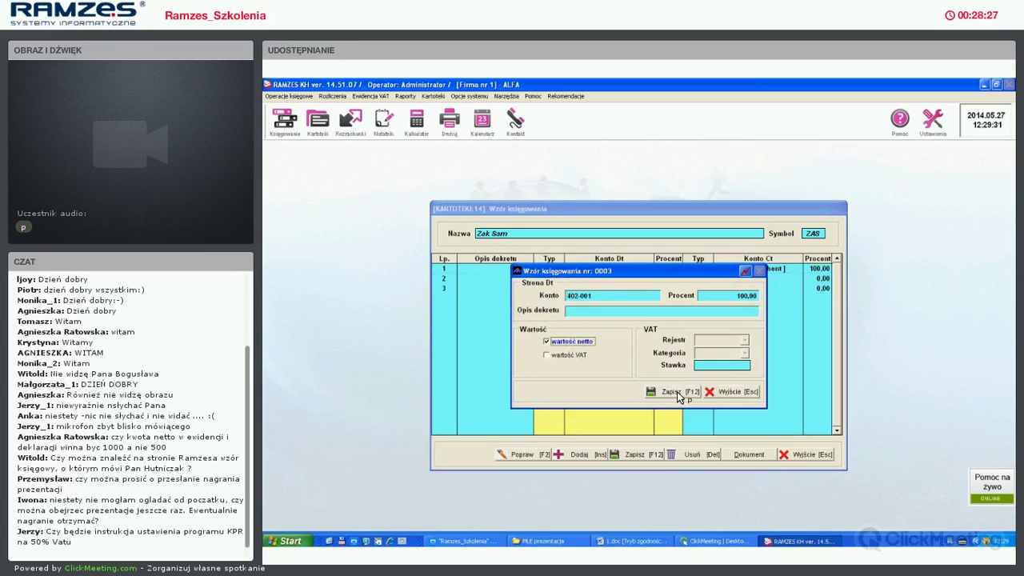
click(675, 393)
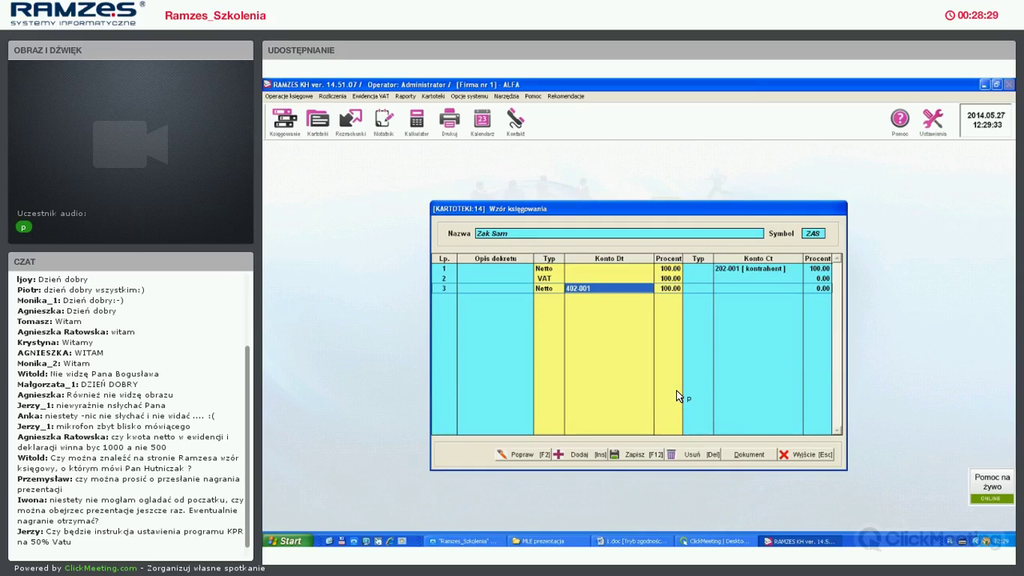
Link the template to the accounting documents FVZ (Faktura zakupu VAT) and FZK (Faktura korygująca VAT - Zakupu)
click(743, 443)
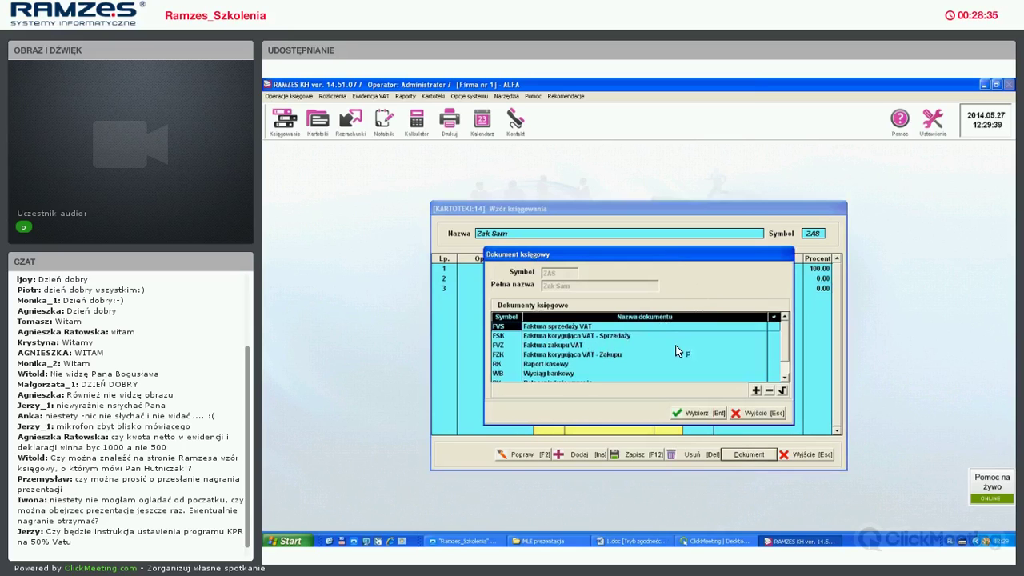
click(599, 346)
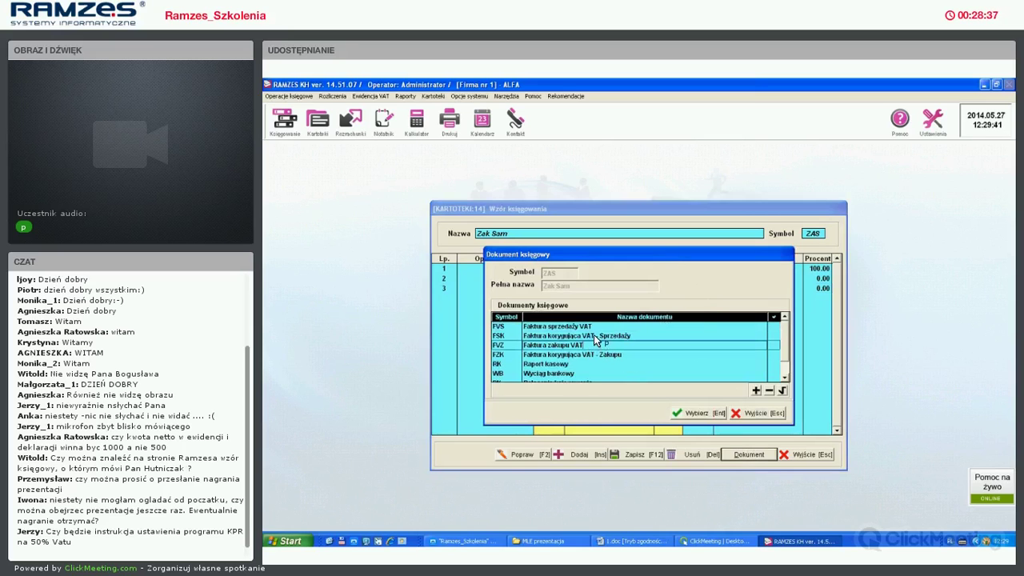
click(781, 392)
double_click(658, 355)
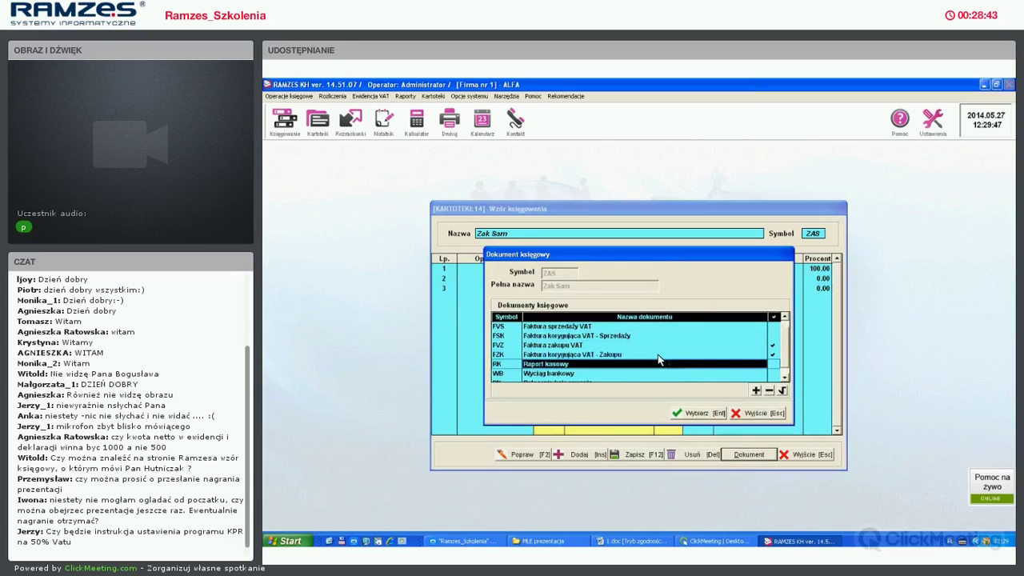
key(Up)
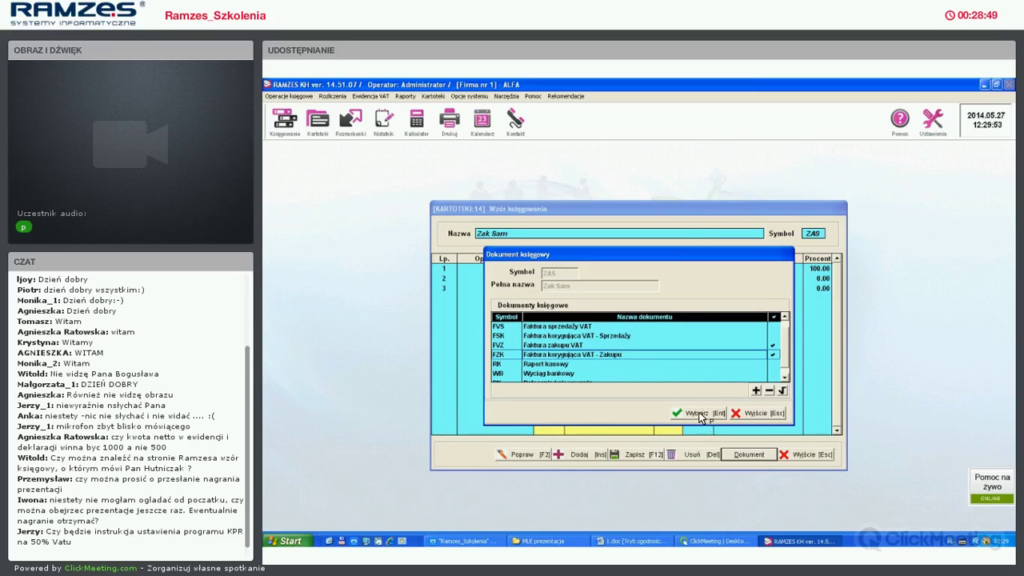
key(Return)
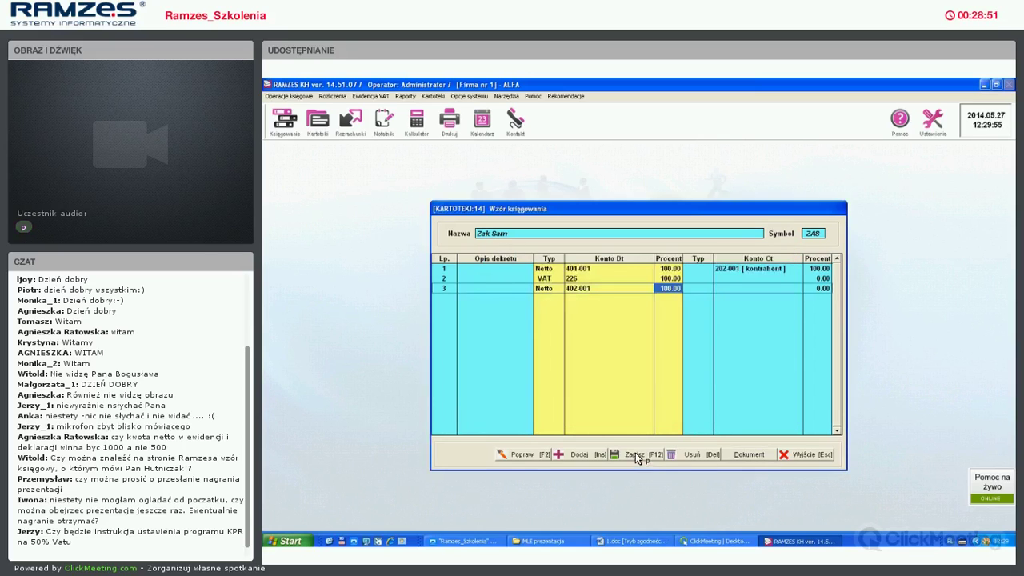
key(F12)
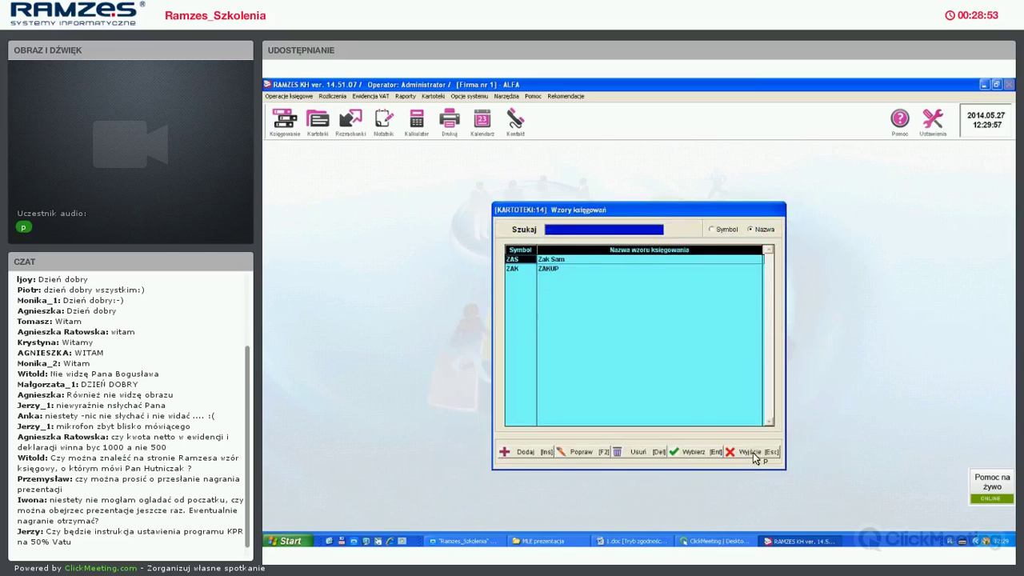
click(285, 120)
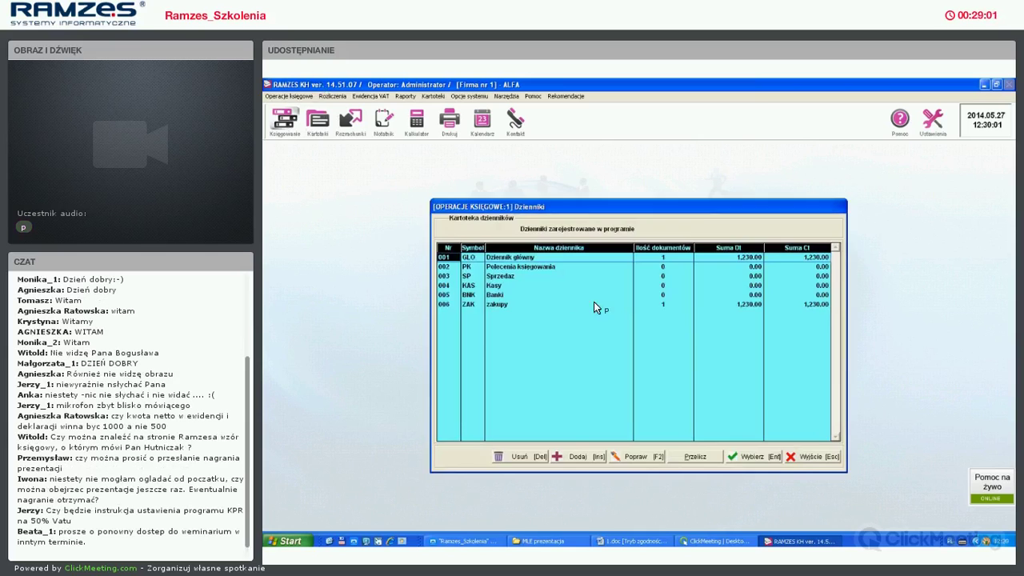
Add an FVZ document to the zakupy journal with own number 5456 and contractor Kontrahent 3, and save its header
double_click(600, 304)
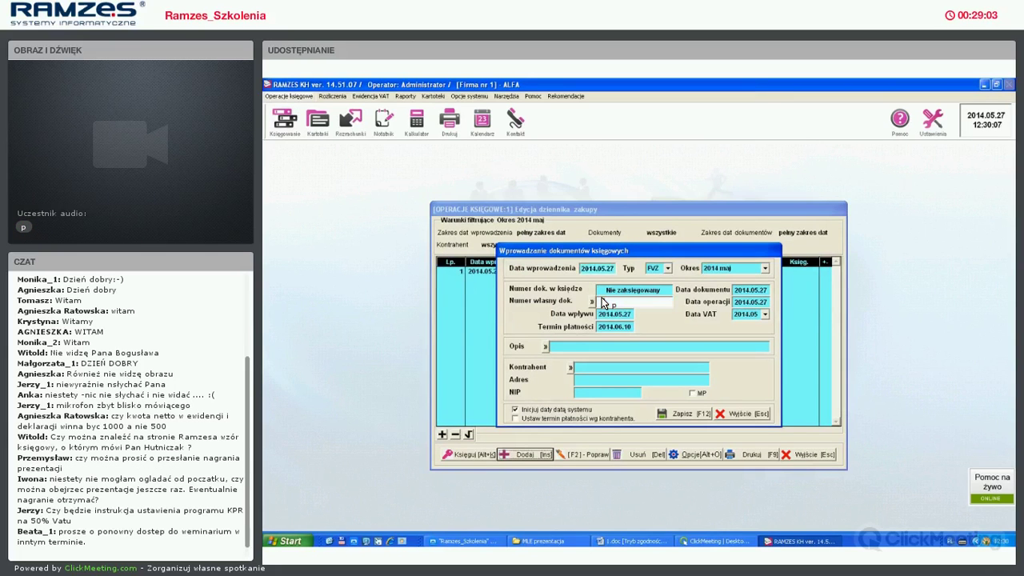
text(123456)
key(Tab)
key(Tab)
key(Tab)
key(Tab)
key(Tab)
key(Tab)
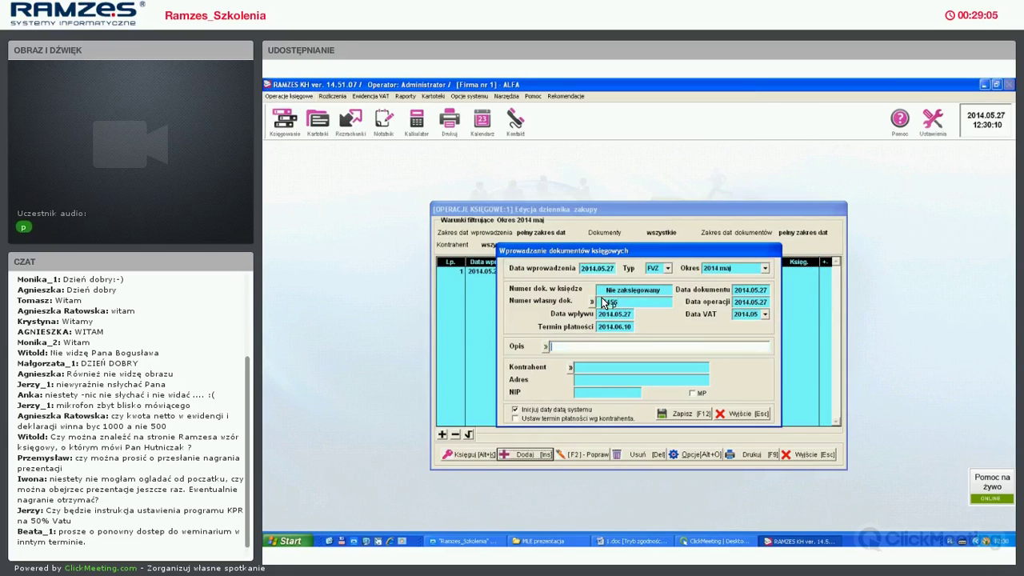
key(Return)
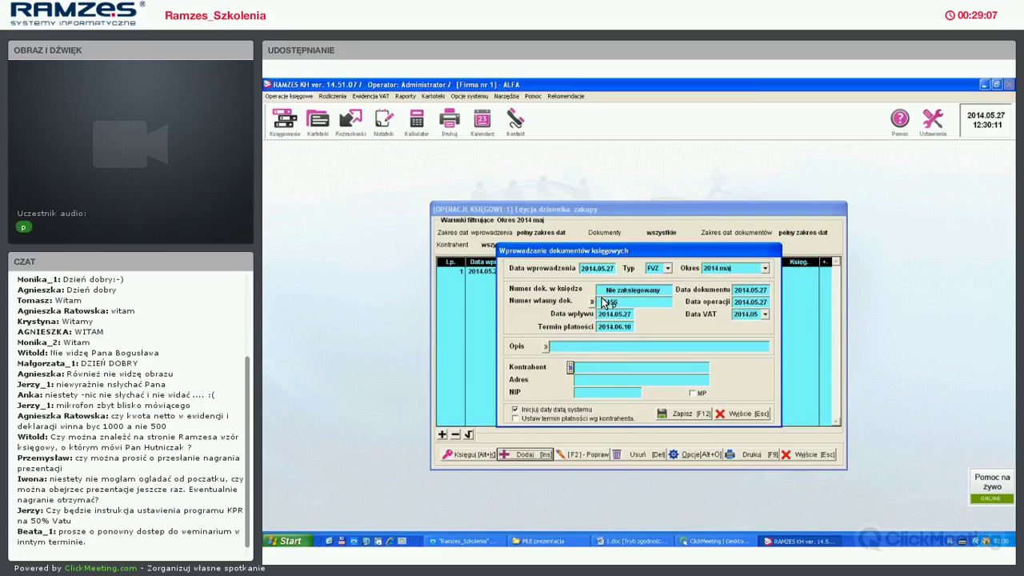
key(Return)
key(Return)
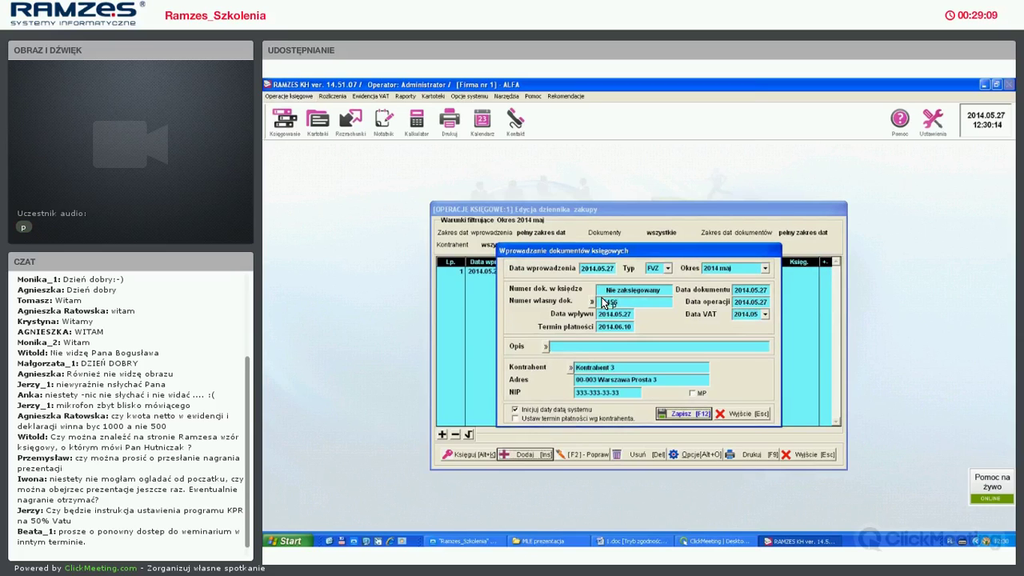
key(Return)
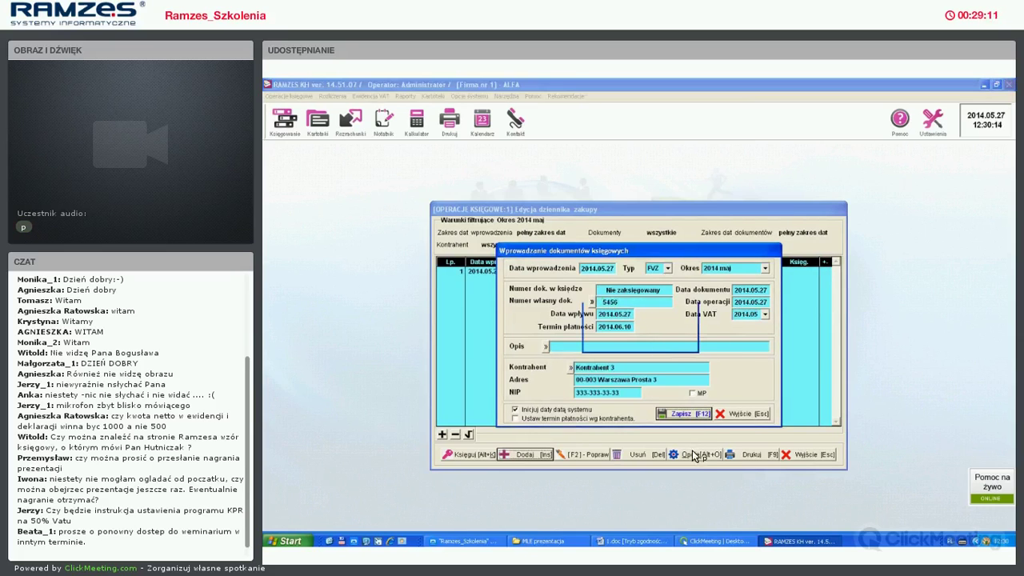
Fill the document's entries from the ZAS Zak Sam booking template with a net amount of 3000 at 23% VAT
click(691, 297)
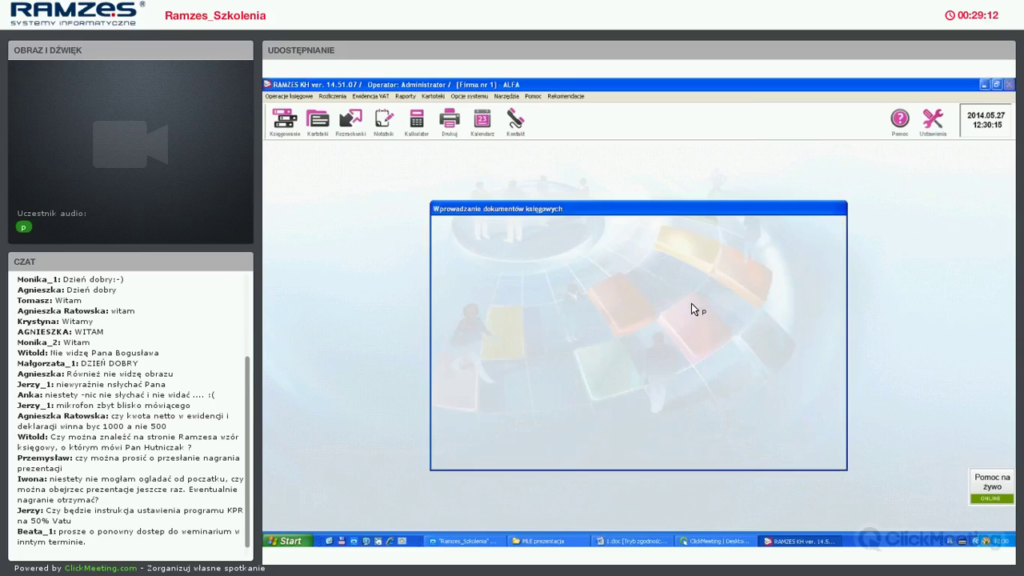
key(alt+w)
click(690, 290)
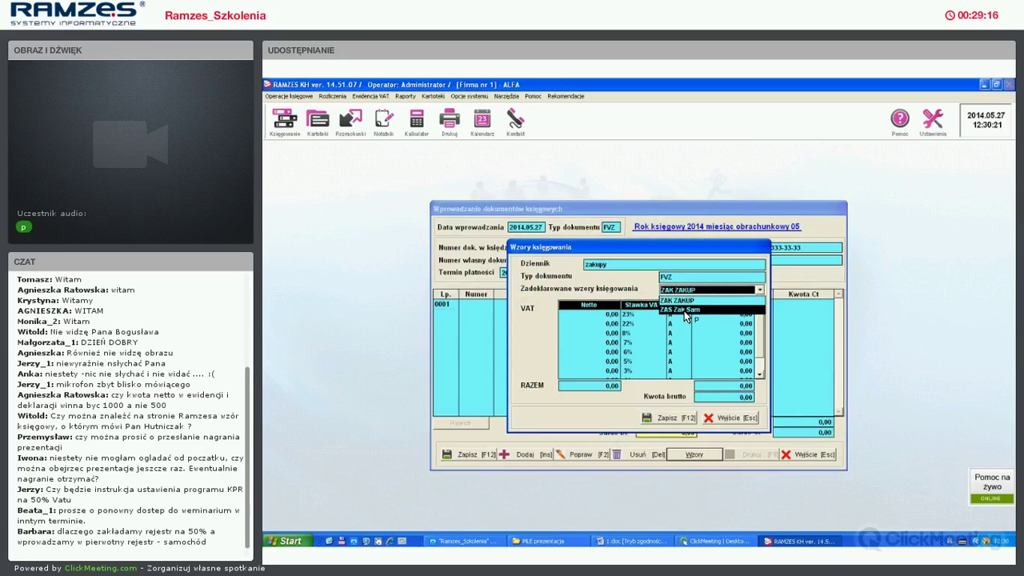
click(678, 309)
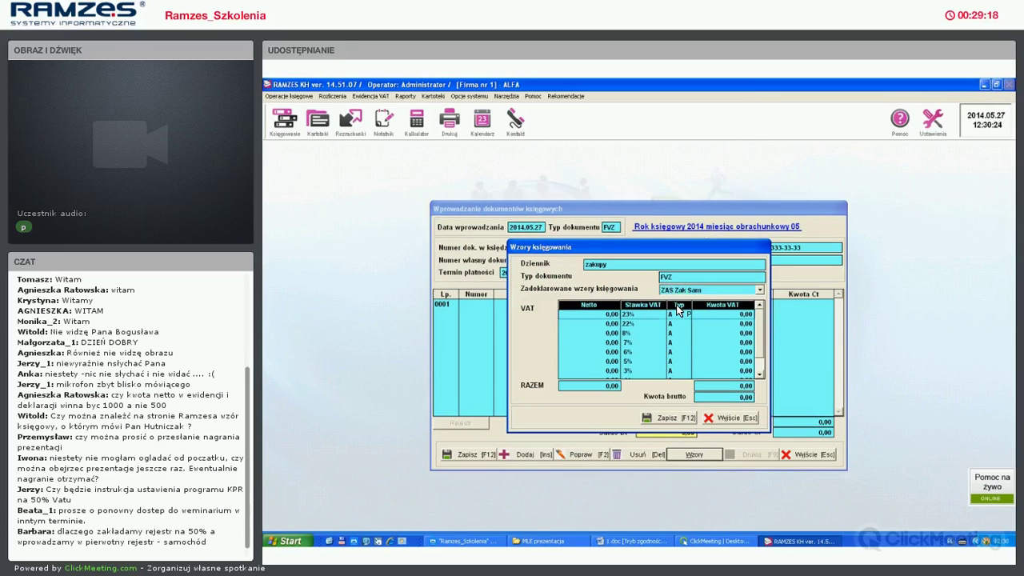
text(3000)
key(Return)
click(676, 417)
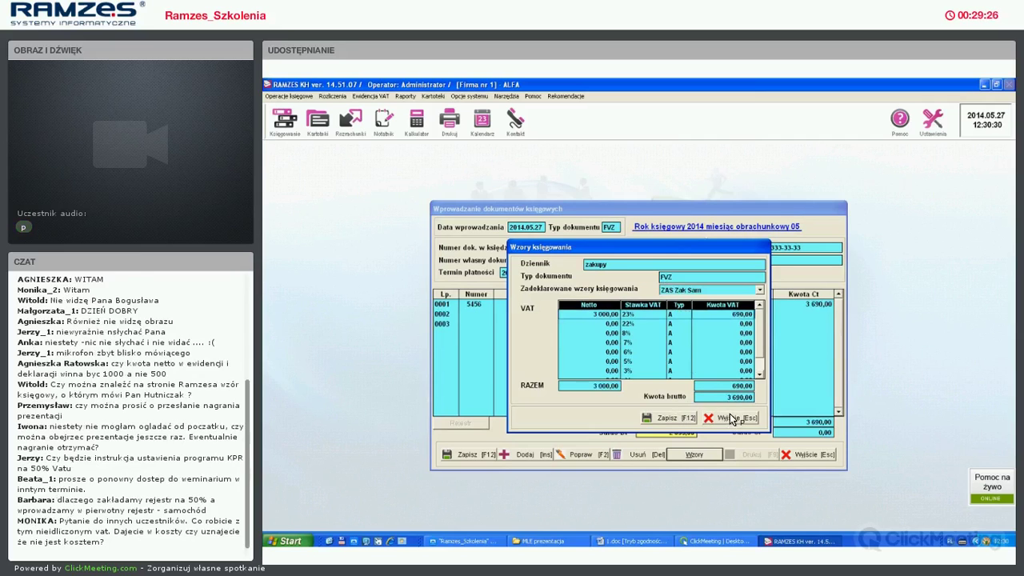
click(731, 418)
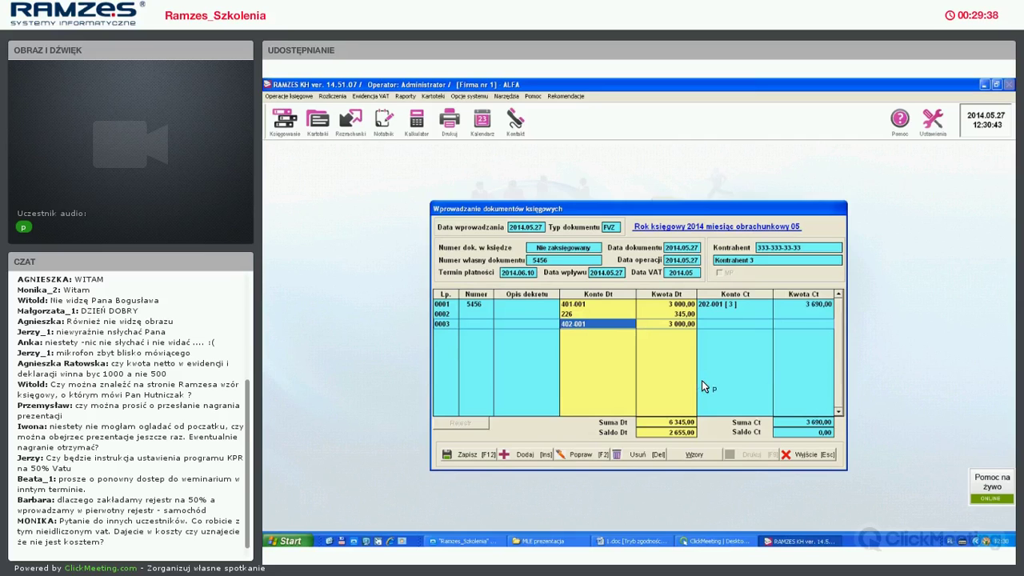
Correct the amount debited to account 402-001 in the third entry to 345
key(F2)
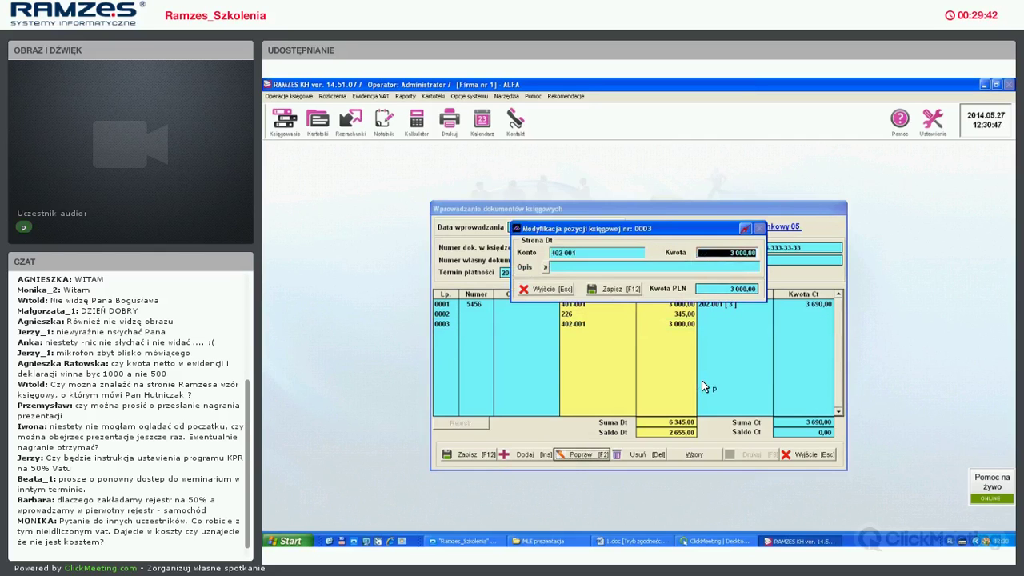
text(34)
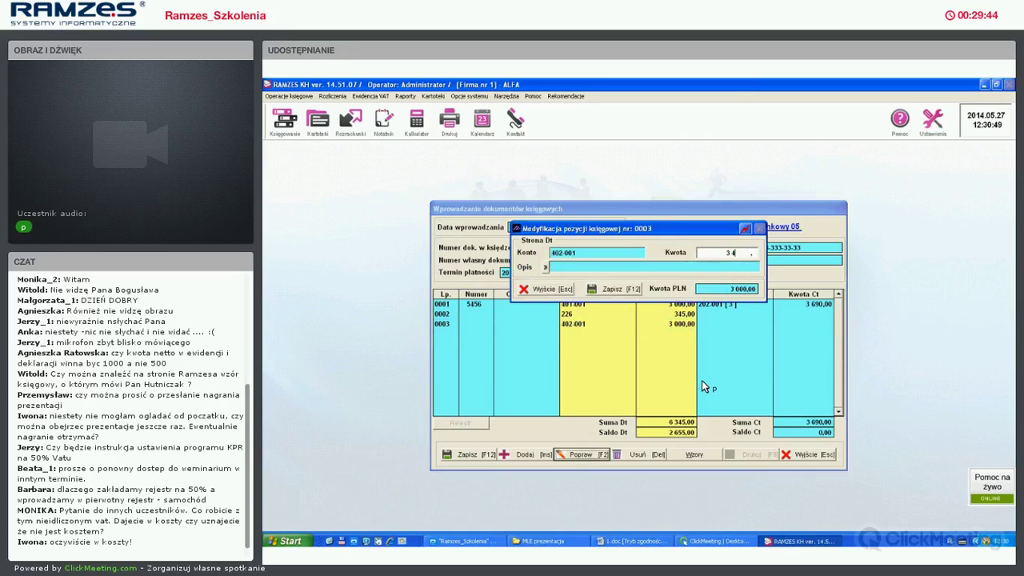
text(5)
key(Return)
key(Return)
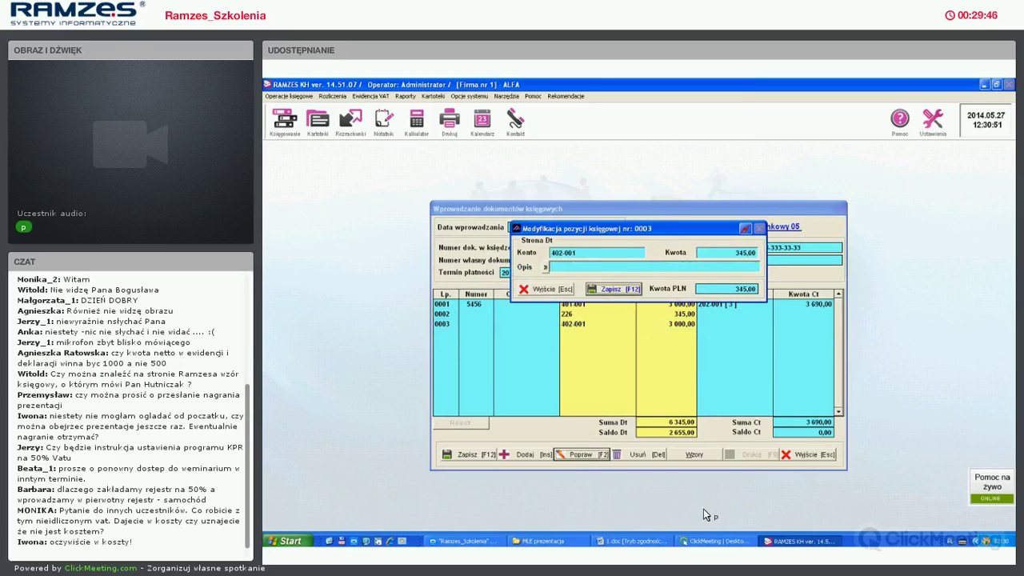
key(Return)
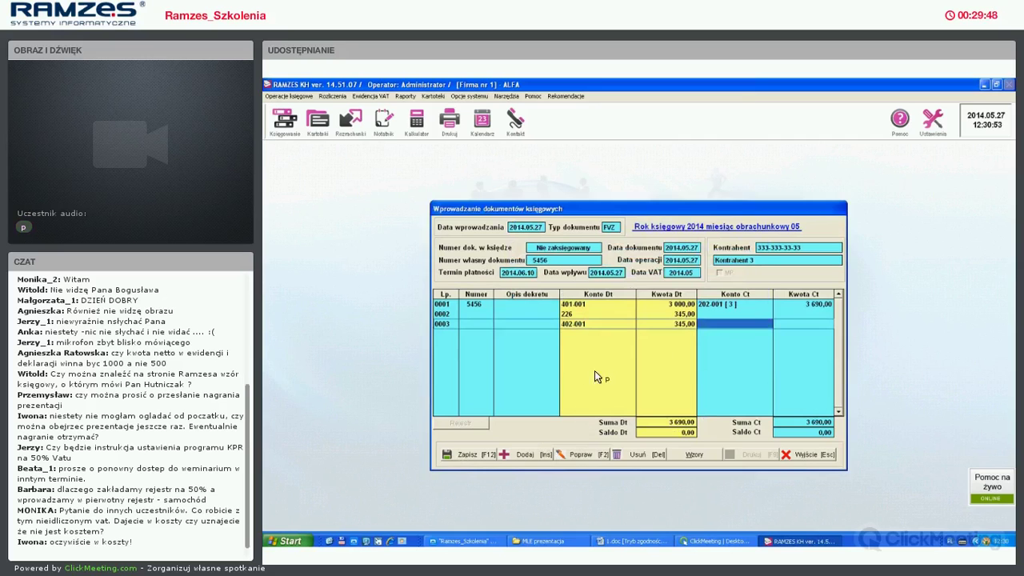
Save the document to the buffer, cancel the next blank document and leave the purchase journal
key(F12)
key(F12)
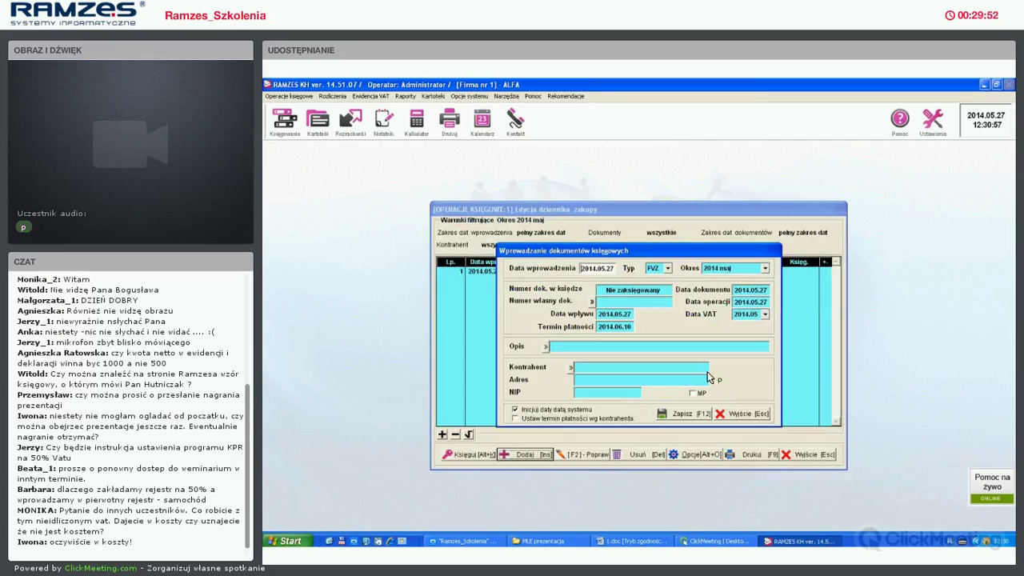
click(751, 415)
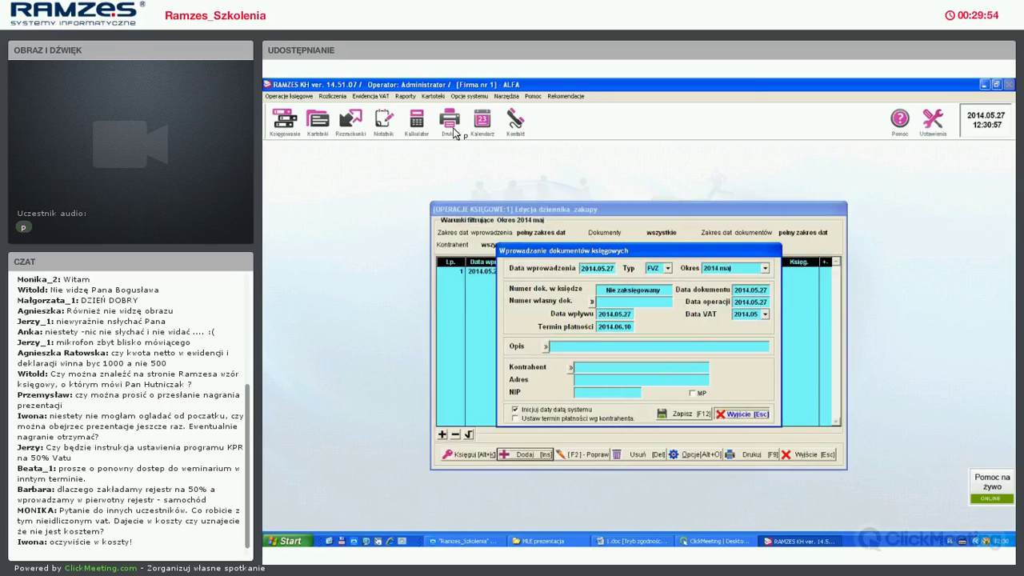
key(Escape)
key(Escape)
click(433, 96)
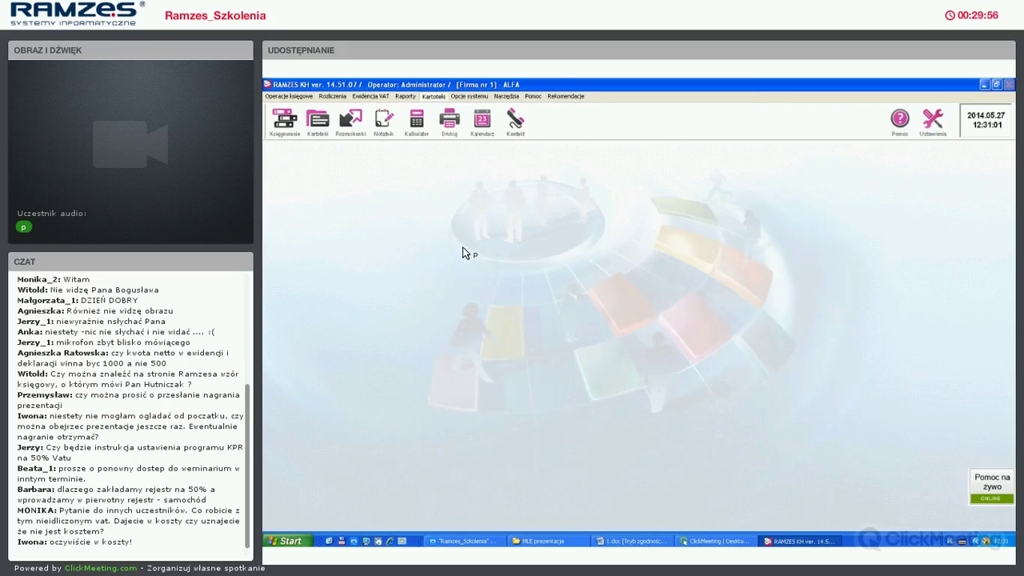
key(Return)
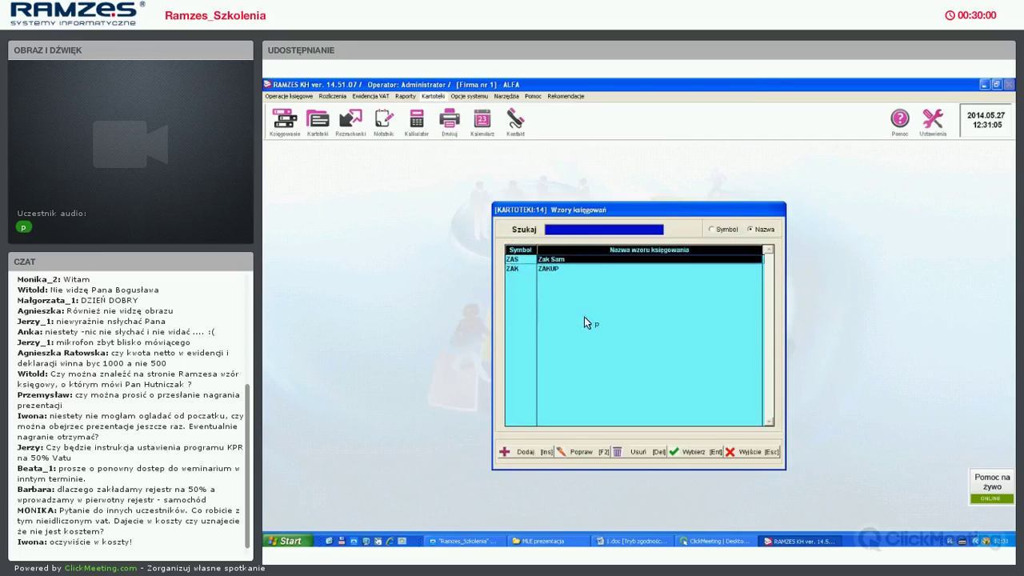
click(700, 448)
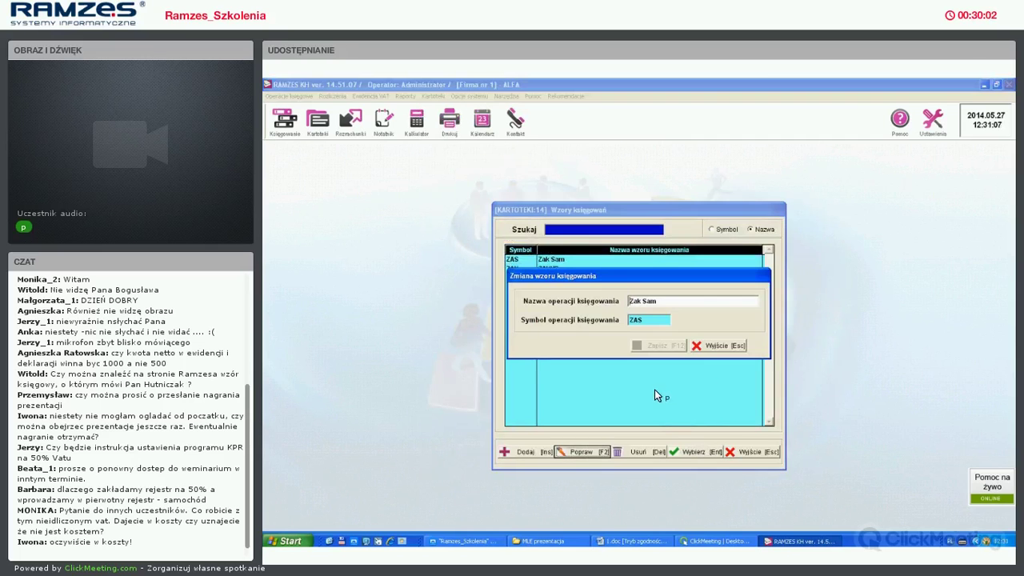
key(Escape)
key(Return)
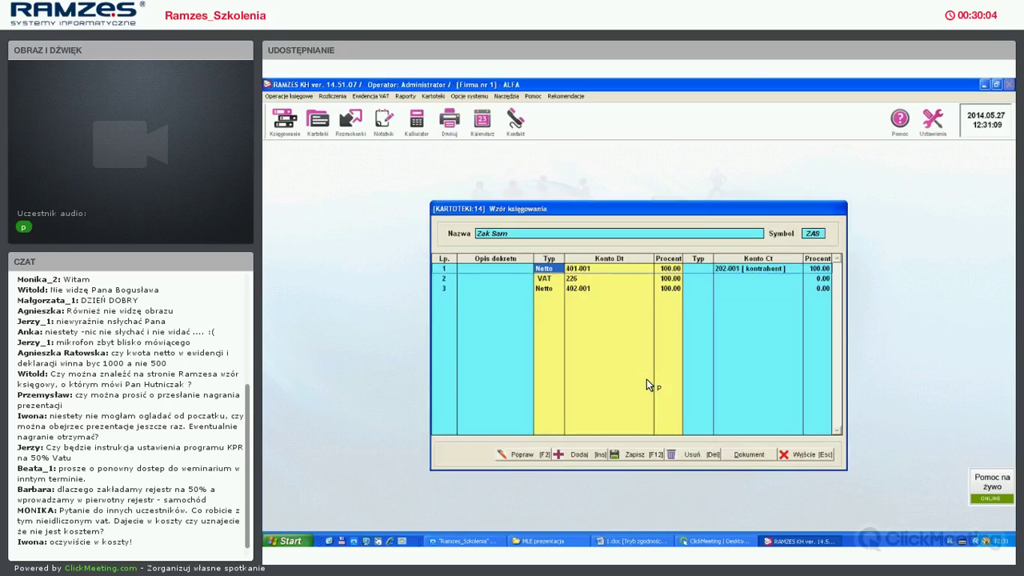
Base the template's third line, account 402-001, on the VAT value (wartość VAT) instead of net, and save the template
key(Right)
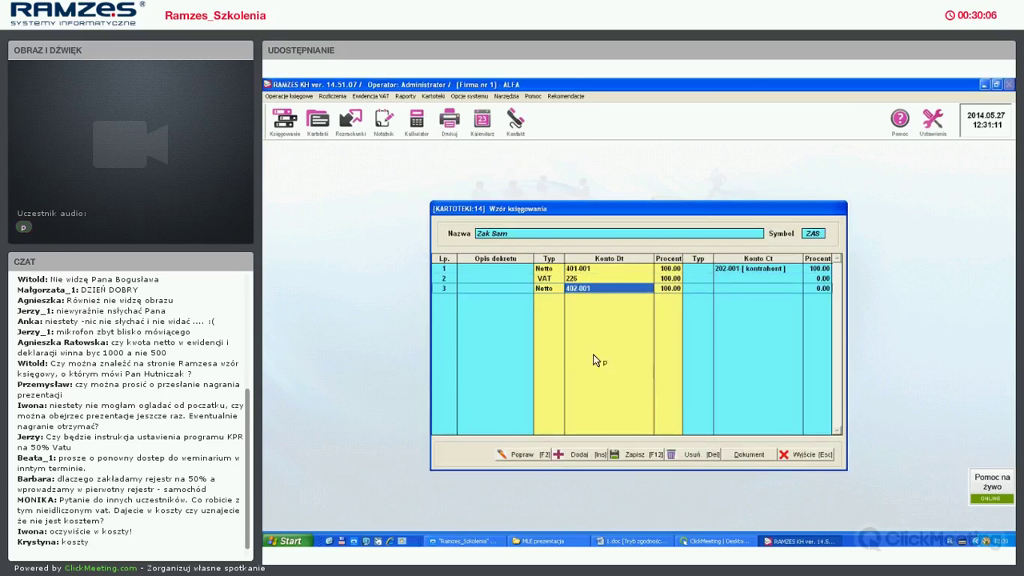
key(Return)
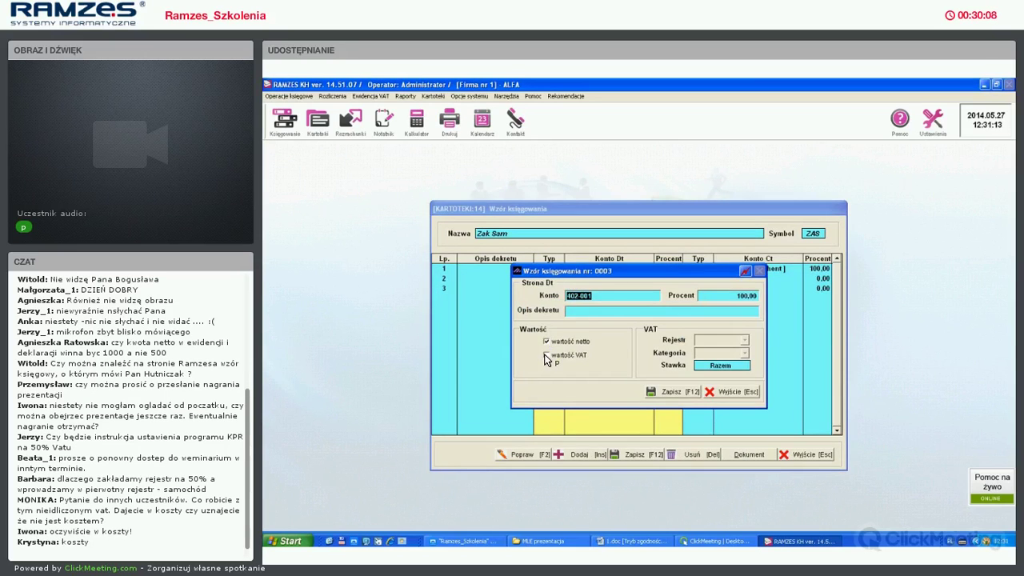
key(Return)
click(546, 355)
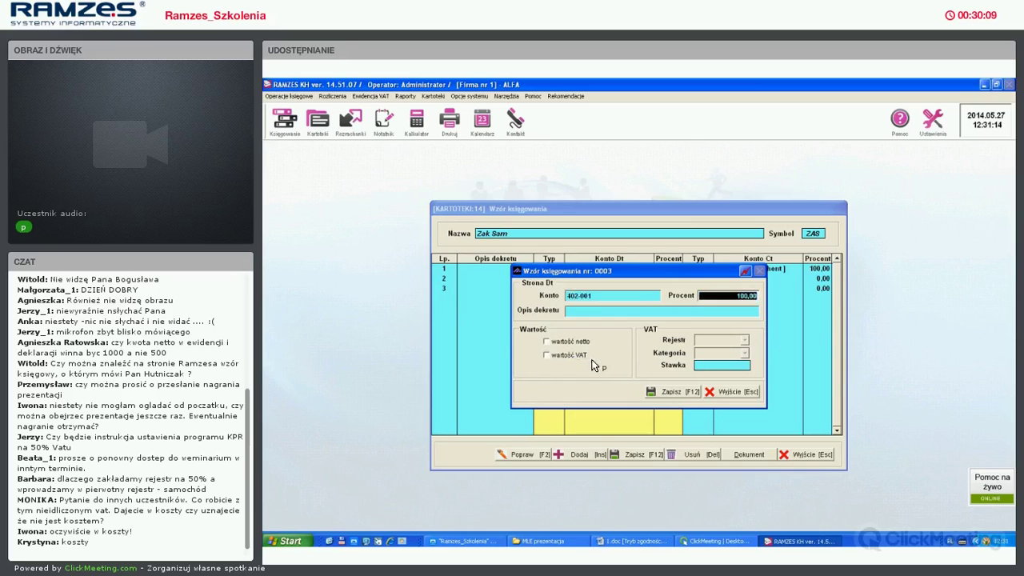
click(671, 394)
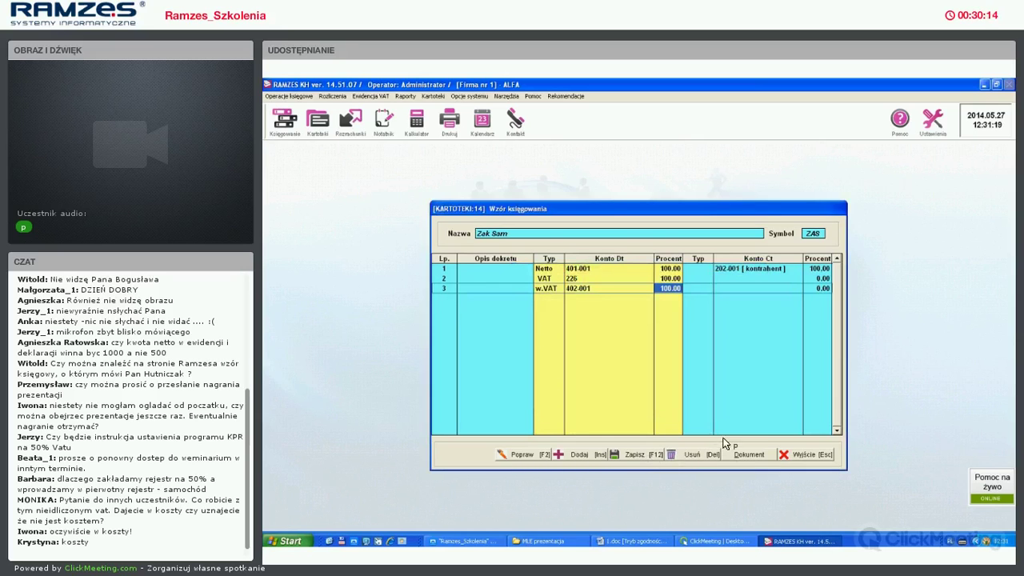
key(F12)
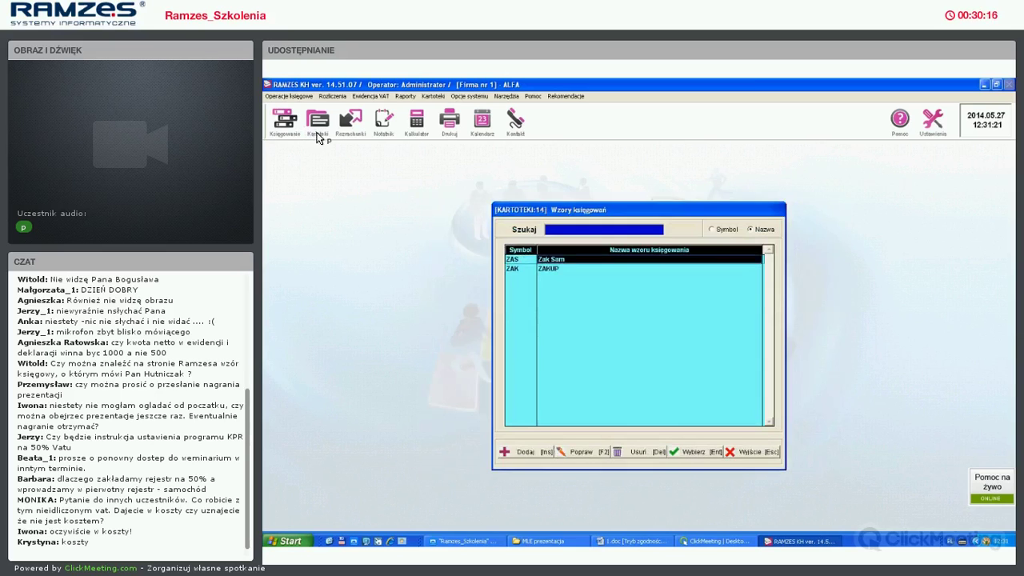
key(Escape)
Add another FVZ document to the zakupy journal with own number 33333 and contractor Kontrahent 3, and save its header
click(321, 133)
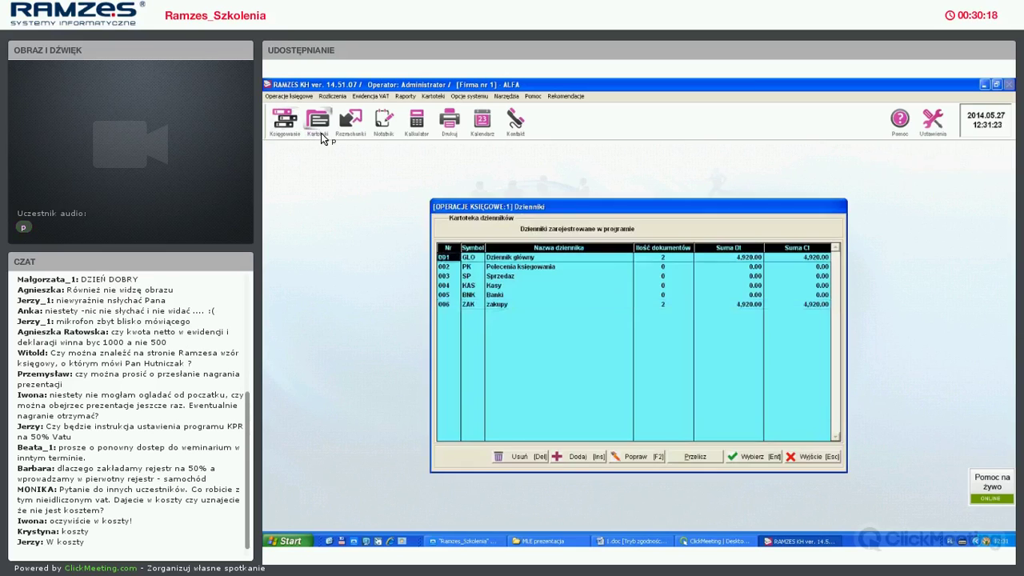
double_click(604, 303)
key(Insert)
click(605, 304)
text(33333)
key(Return)
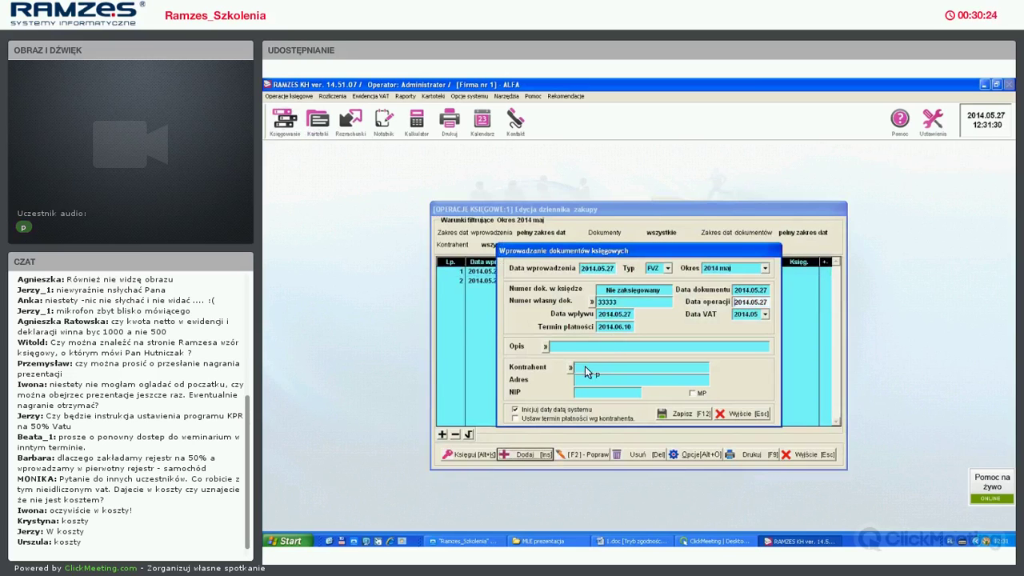
click(630, 369)
key(Return)
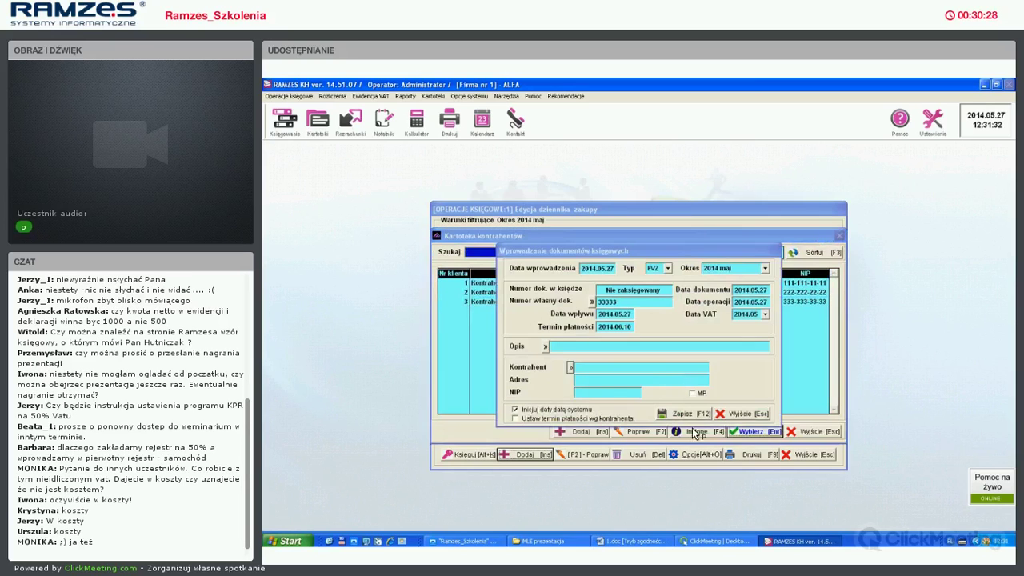
key(Return)
Generate the new document's entries with the ZAS Zak Sam template for a net amount of 4000 at 23% VAT
key(Return)
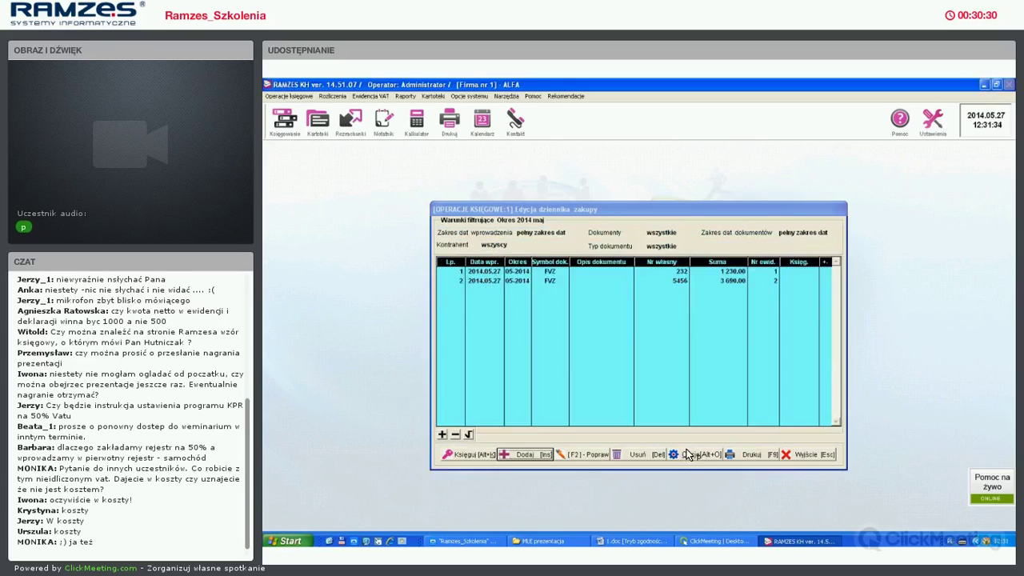
click(683, 292)
key(Return)
click(596, 314)
text(400,0)
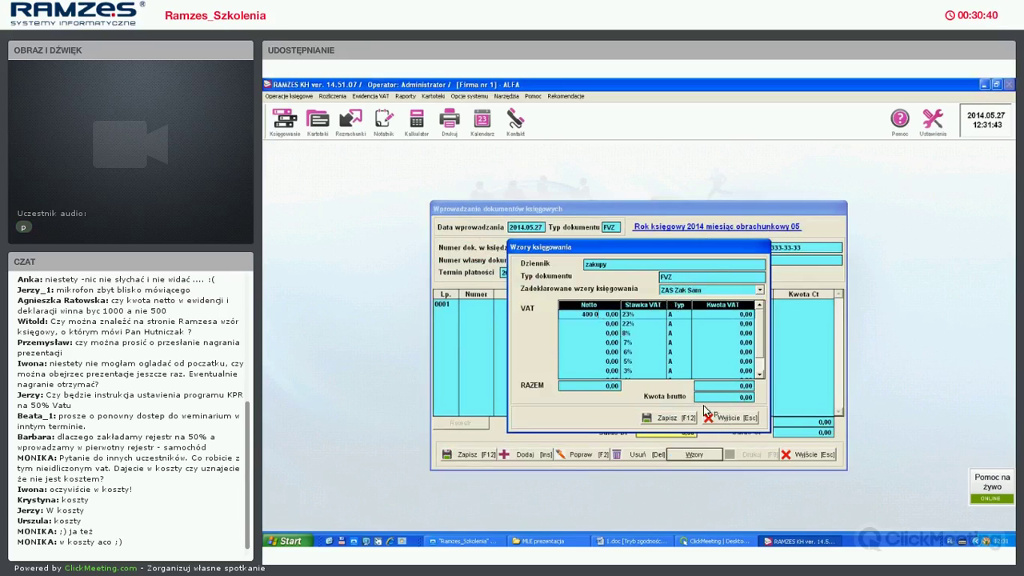
key(Return)
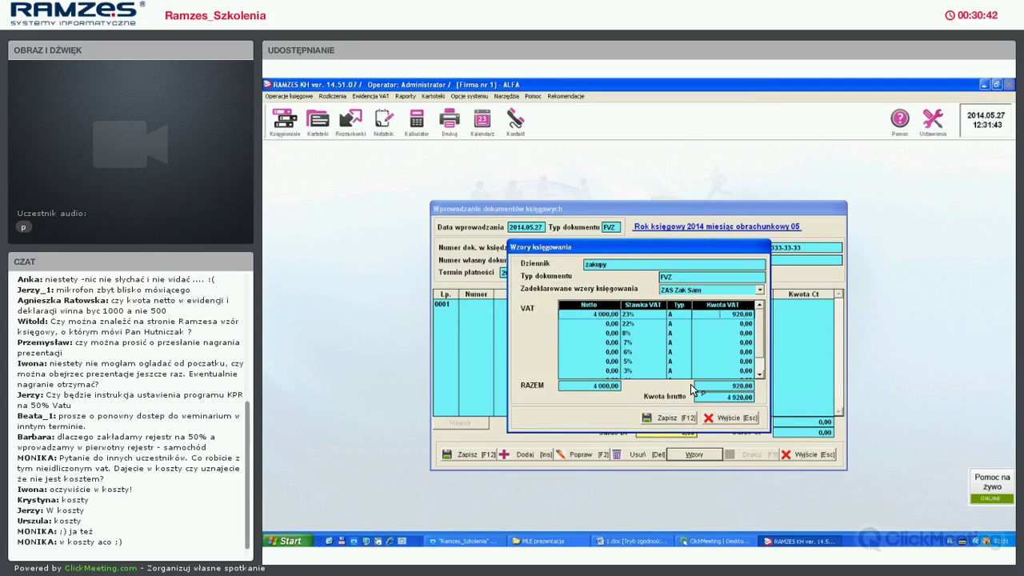
key(F12)
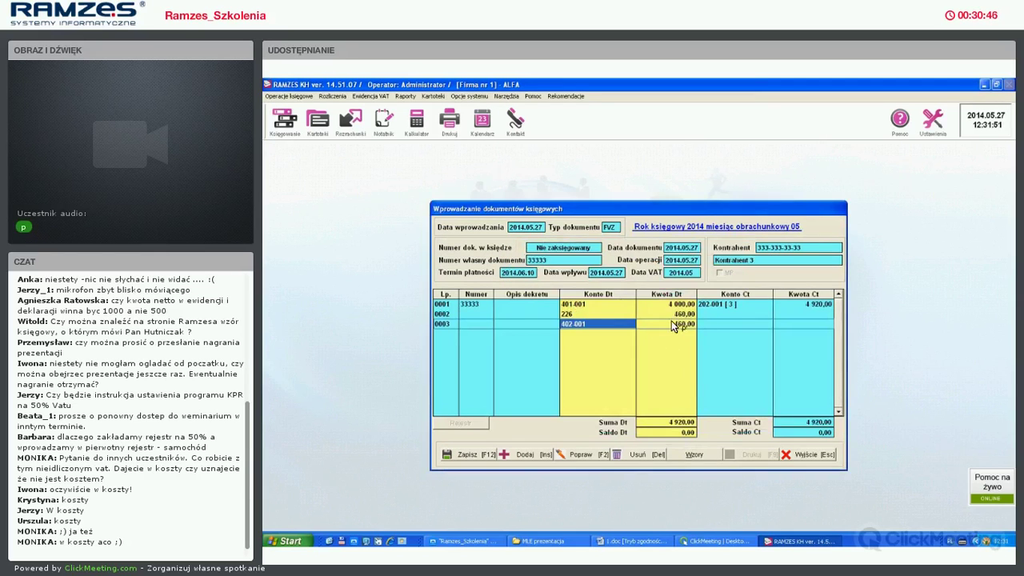
Save purchase document 33333 to the buffer
click(640, 323)
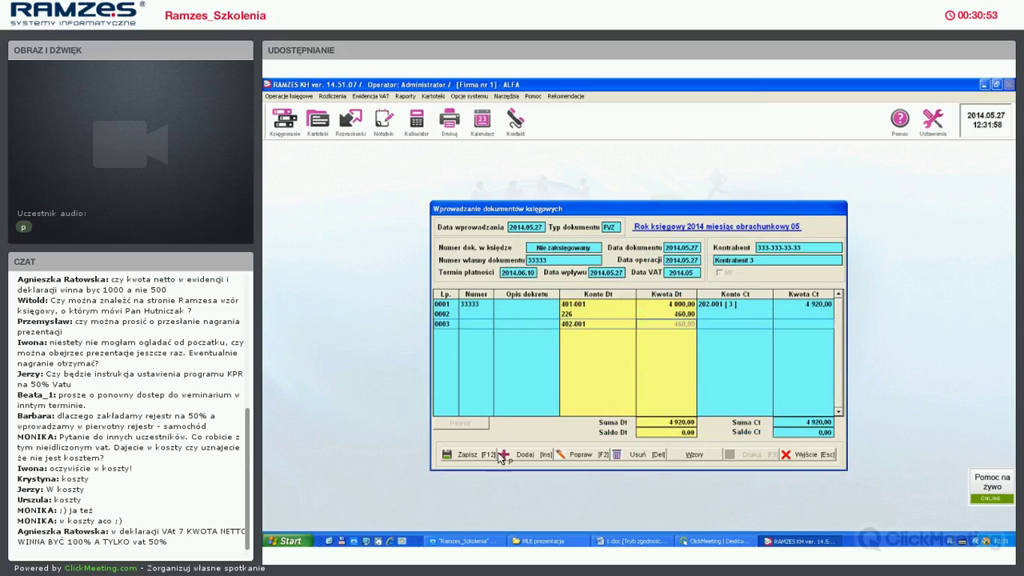
key(F12)
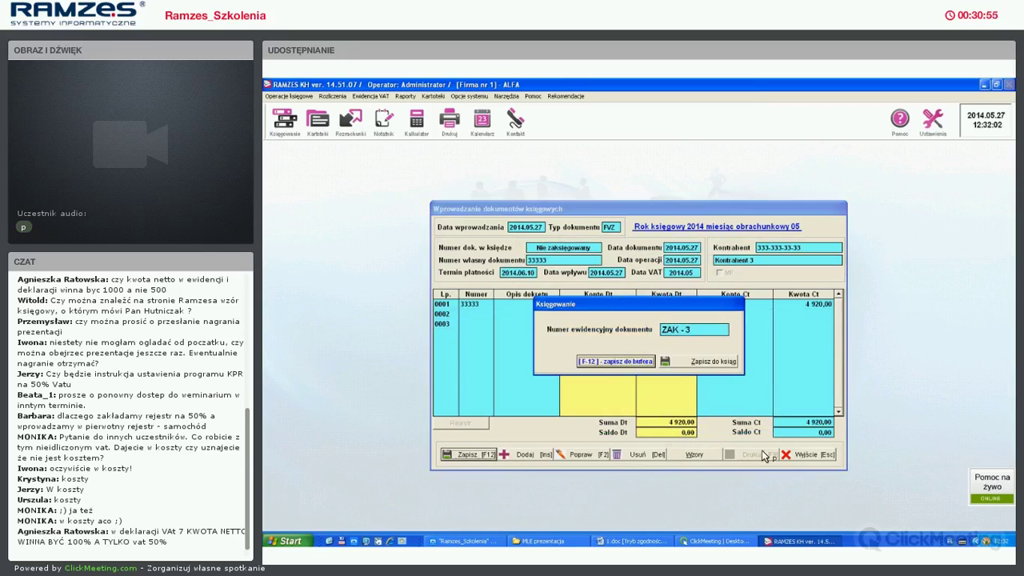
key(F12)
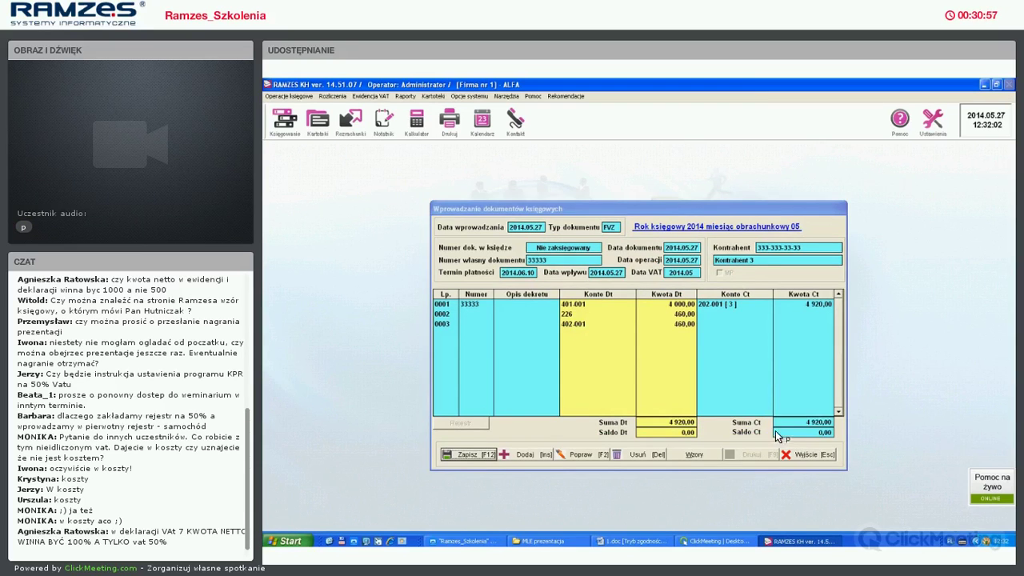
Finish saving the entries of document 33333 and return to the zakupy journal
key(F12)
key(Escape)
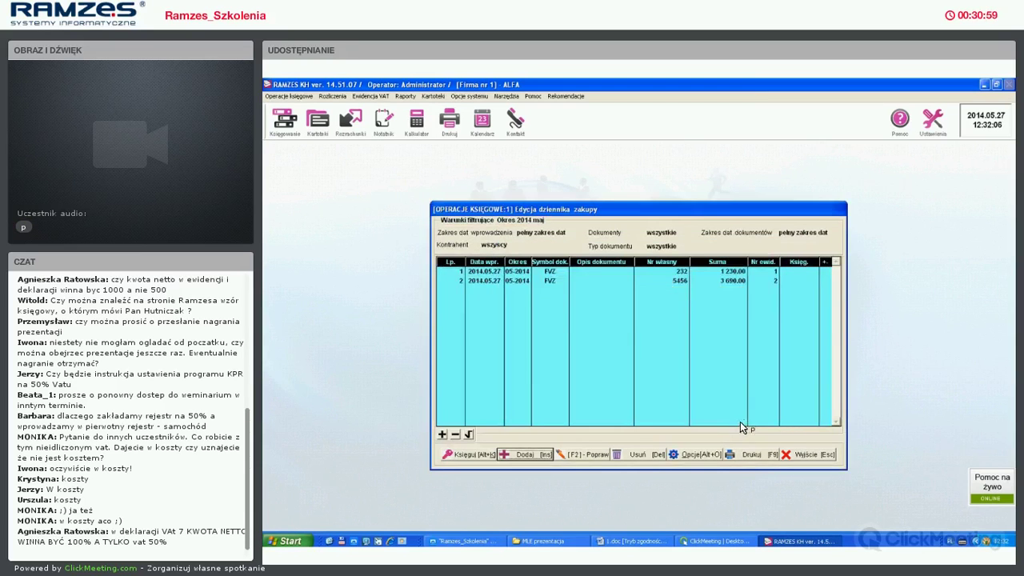
Switch to the webinar browser window and read the participants' chat questions about 50% VAT, the car register and the VAT 7 declaration
key(alt+Tab)
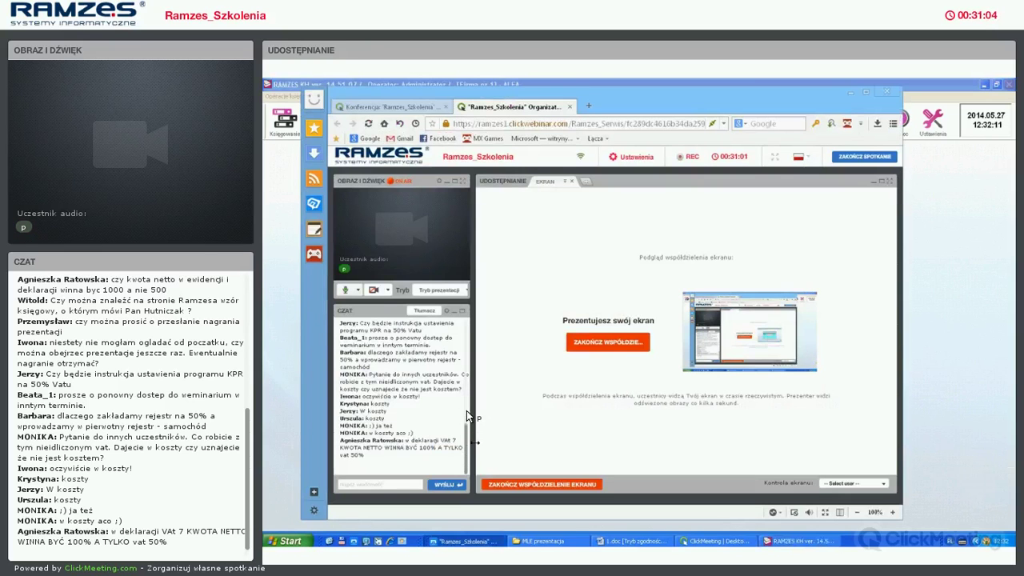
scroll(466, 411, up, 5)
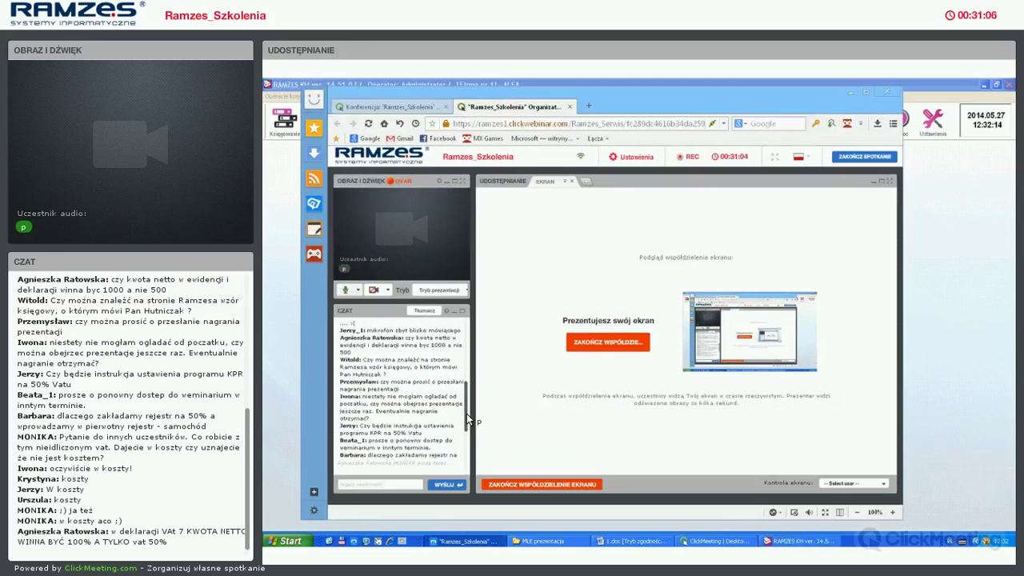
scroll(468, 424, down, 1)
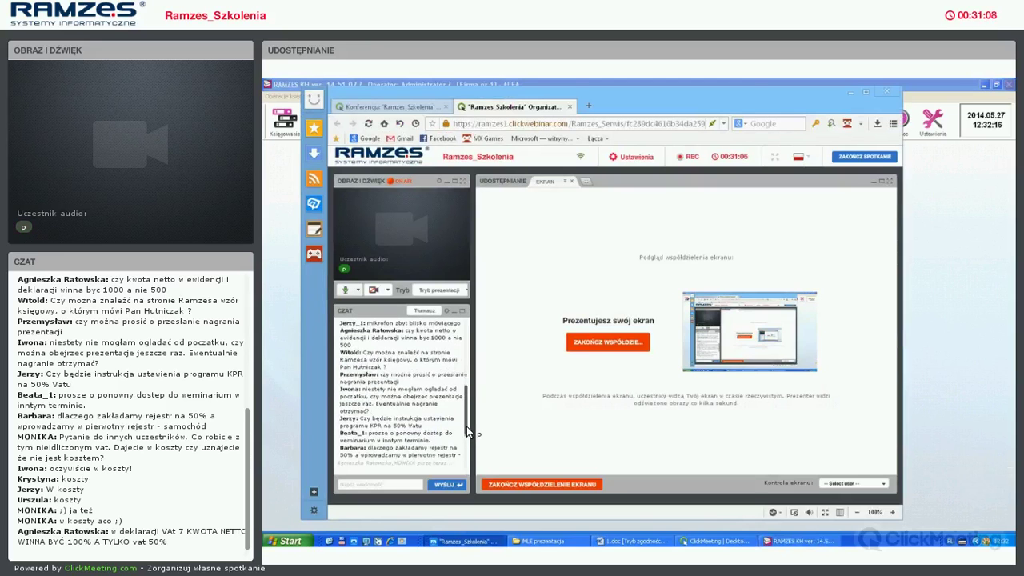
scroll(467, 429, down, 3)
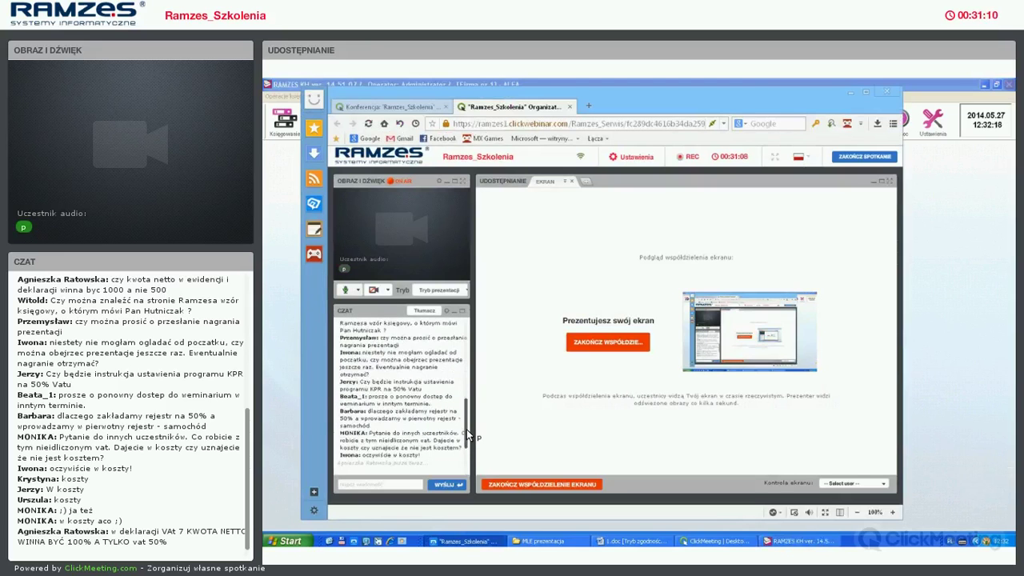
scroll(466, 430, down, 1)
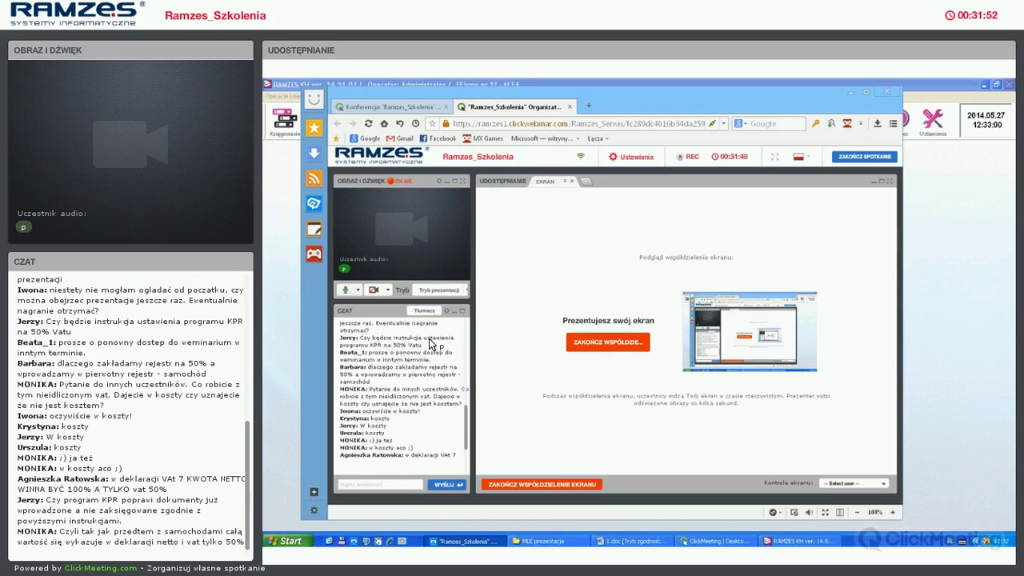
drag(340, 338, 449, 340)
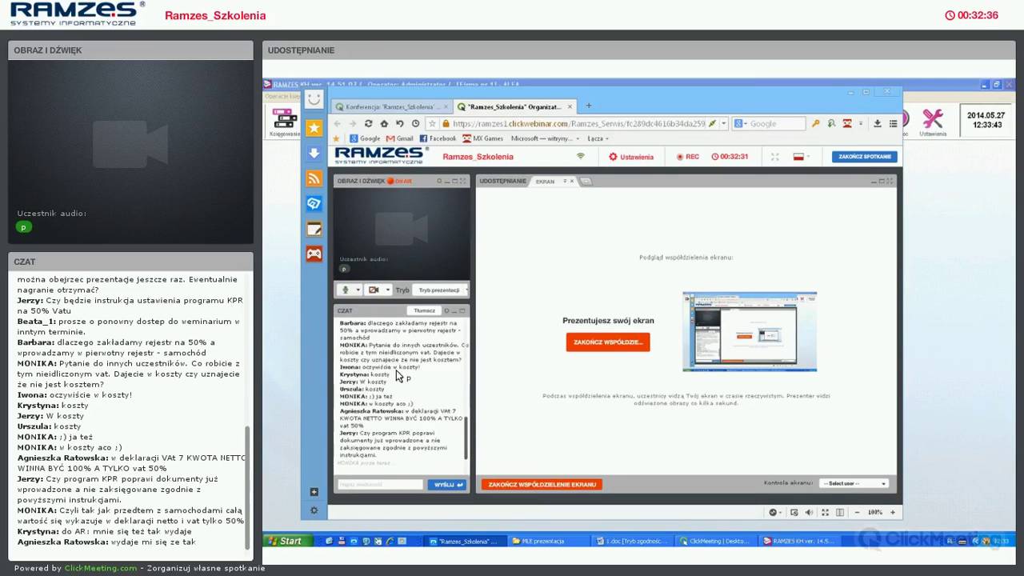
scroll(374, 344, up, 1)
drag(371, 338, 454, 340)
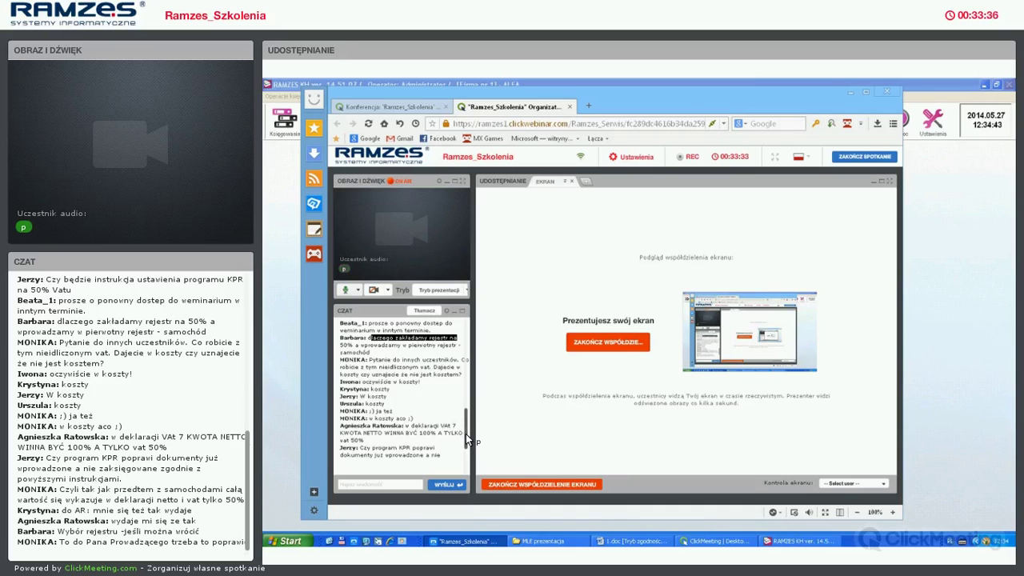
scroll(465, 435, down, 1)
scroll(466, 436, down, 2)
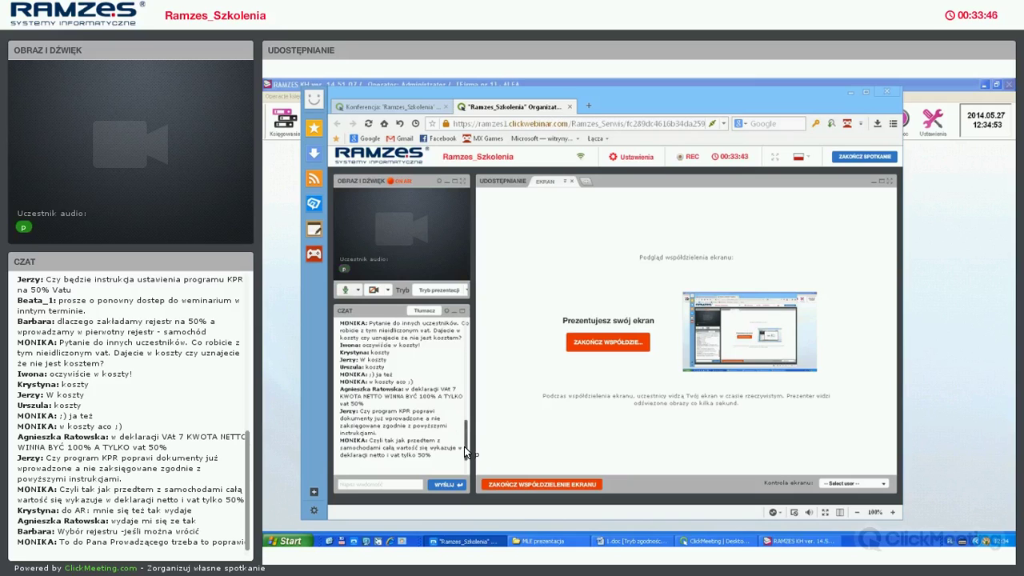
scroll(464, 446, down, 1)
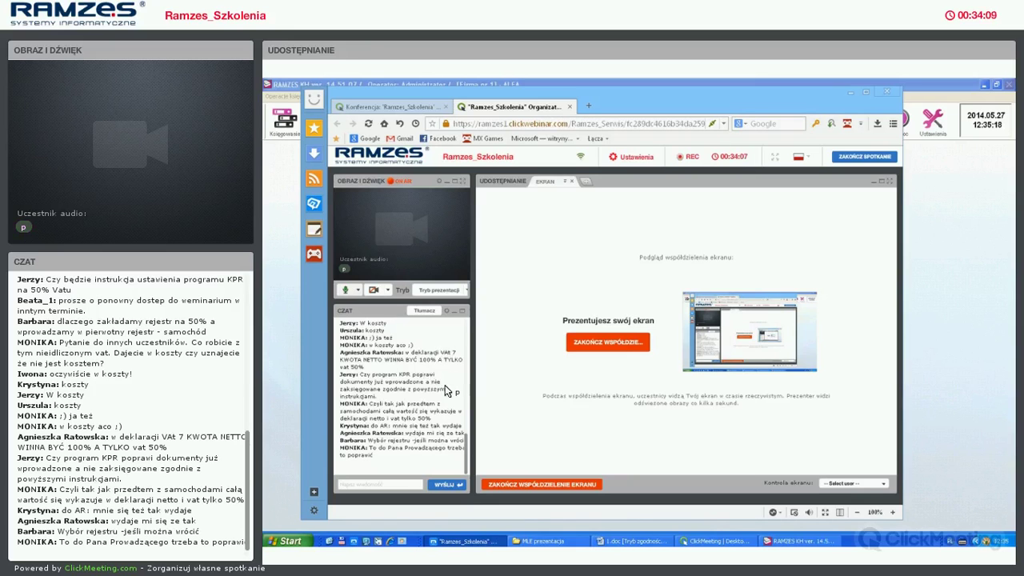
triple_click(396, 370)
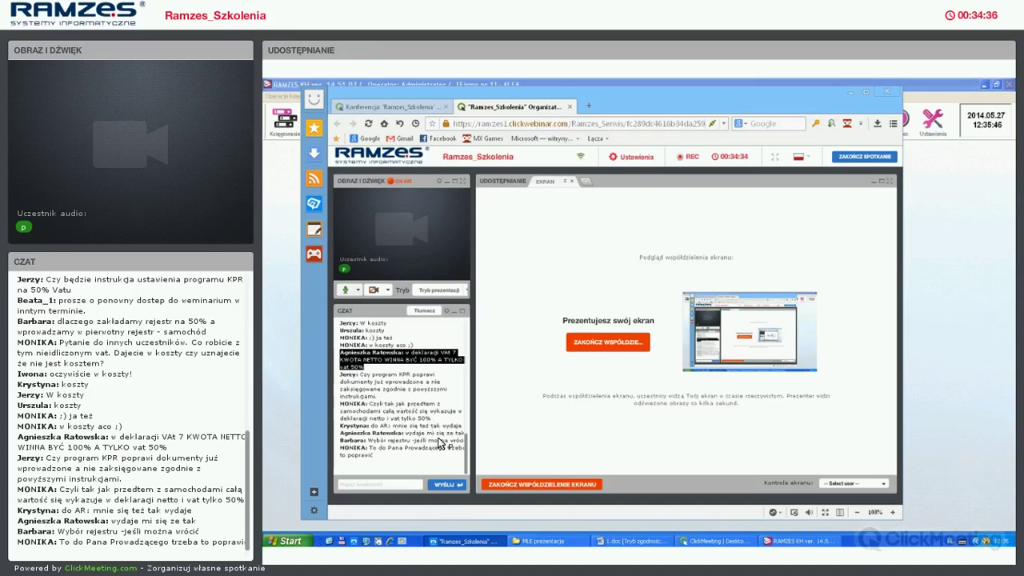
drag(380, 381, 381, 390)
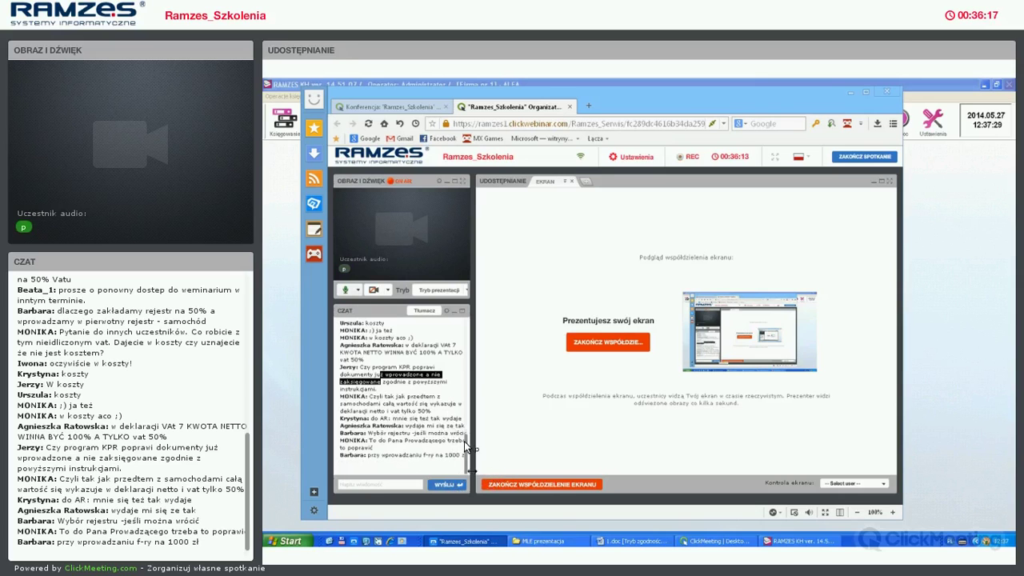
Return to RAMZES KH, leave the zakupy journal and switch to the PKPiR module through the administrator
key(alt+Tab)
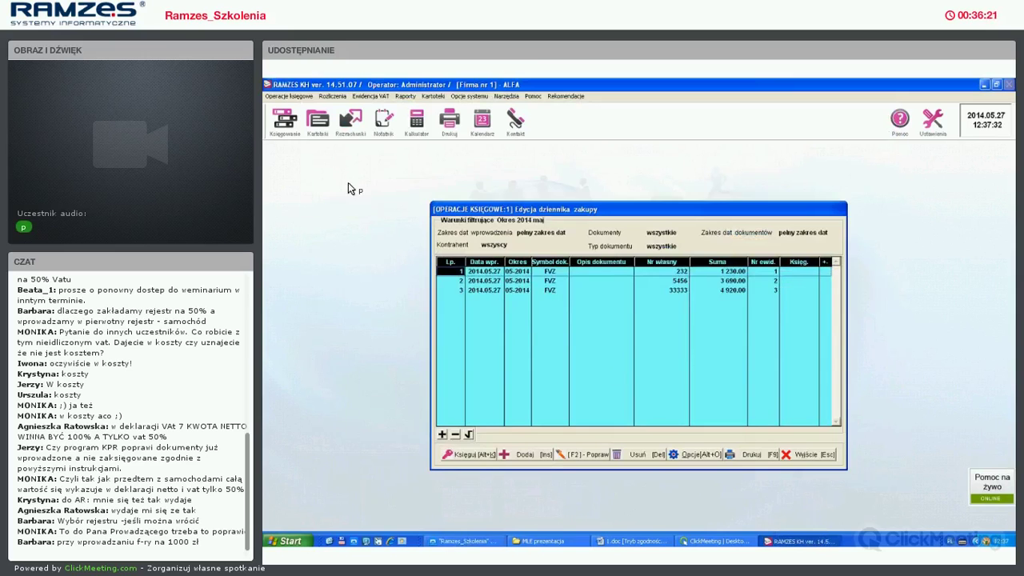
key(Escape)
key(Escape)
key(alt)
key(Up)
key(Up)
key(Up)
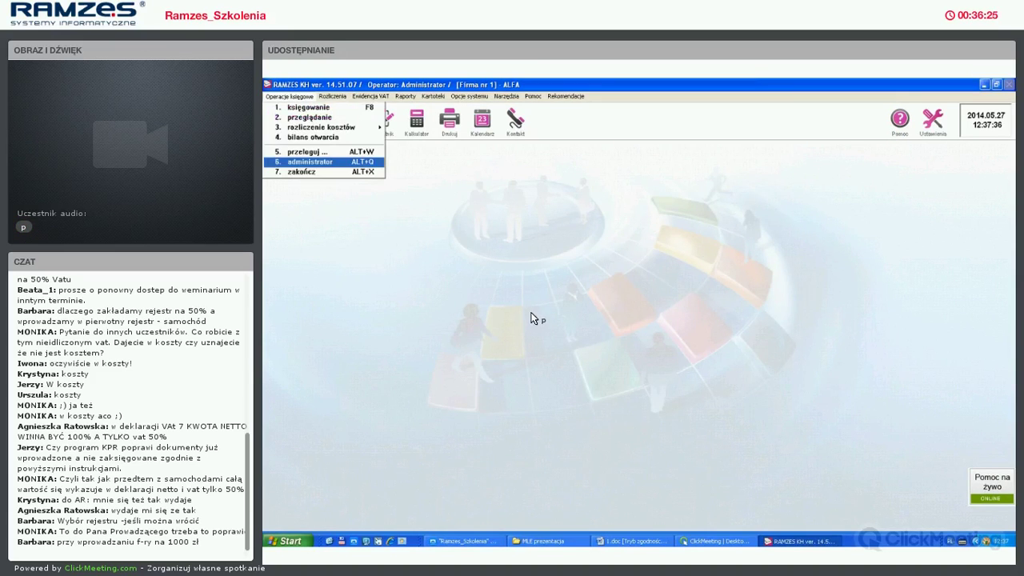
key(Return)
key(Left)
key(Return)
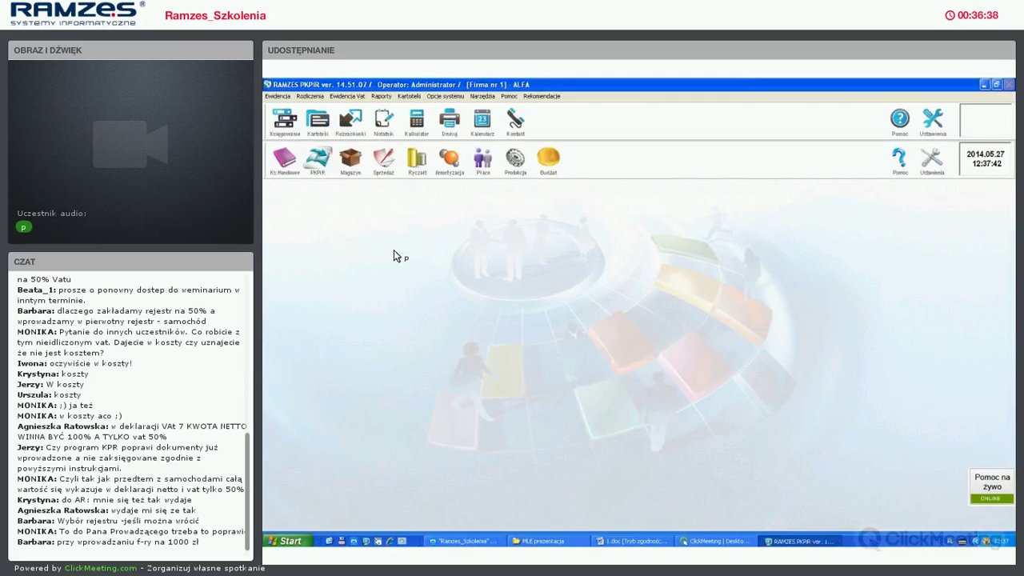
Start a new entry in the PKPiR document register for contractor Kontrahent 2, assigned to the Samochód VAT register
click(285, 121)
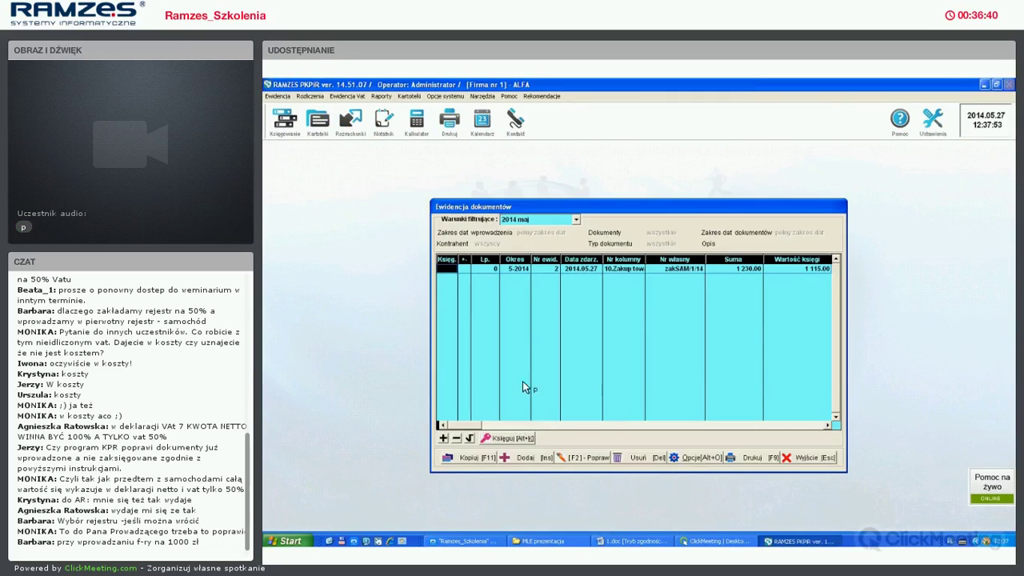
double_click(535, 268)
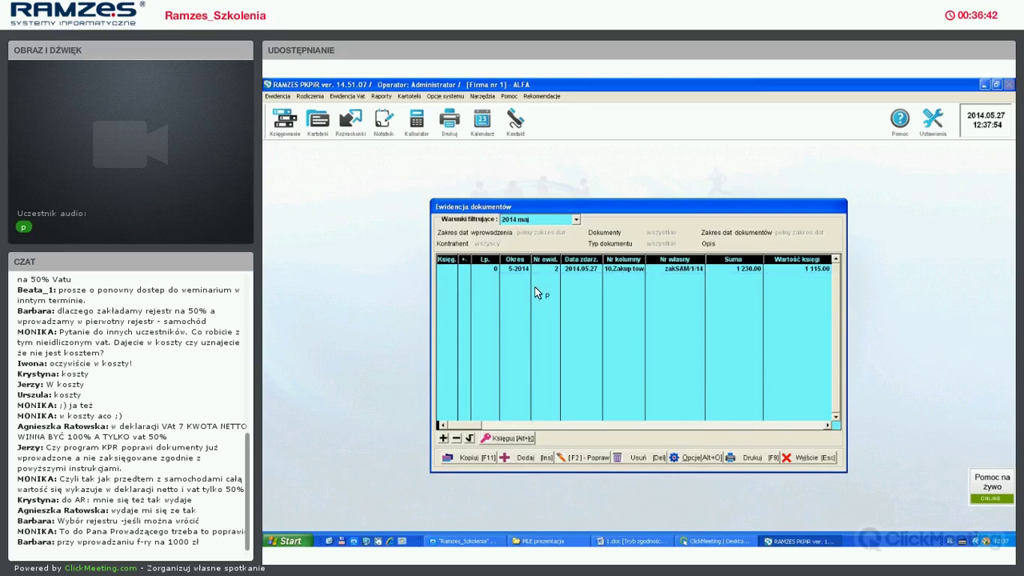
key(Insert)
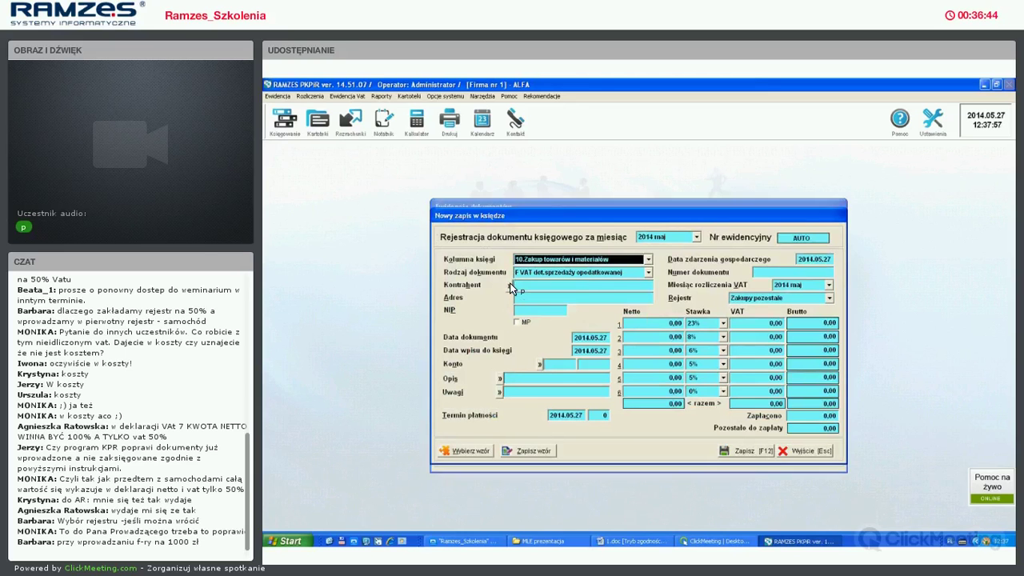
click(511, 285)
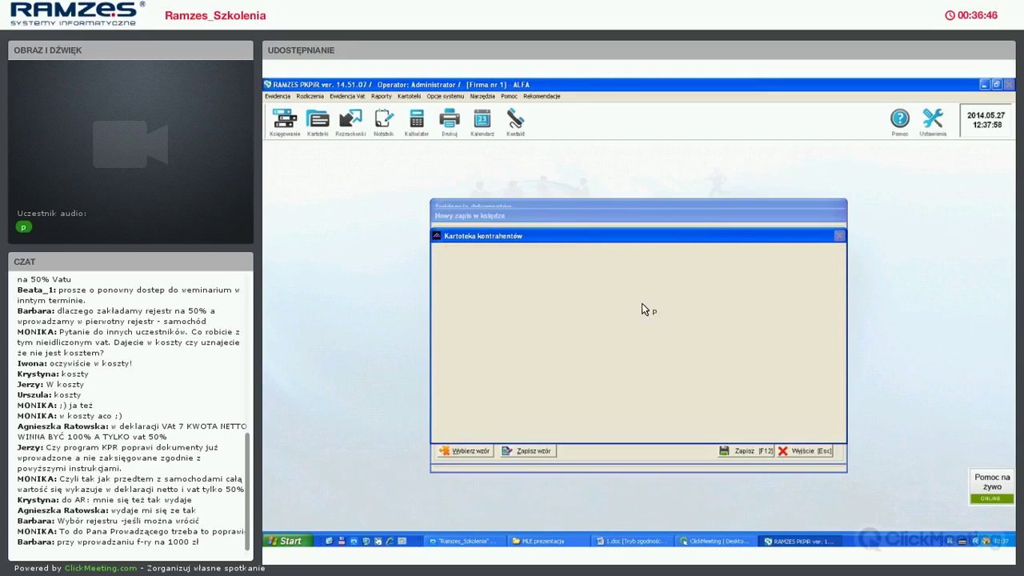
double_click(758, 296)
key(Return)
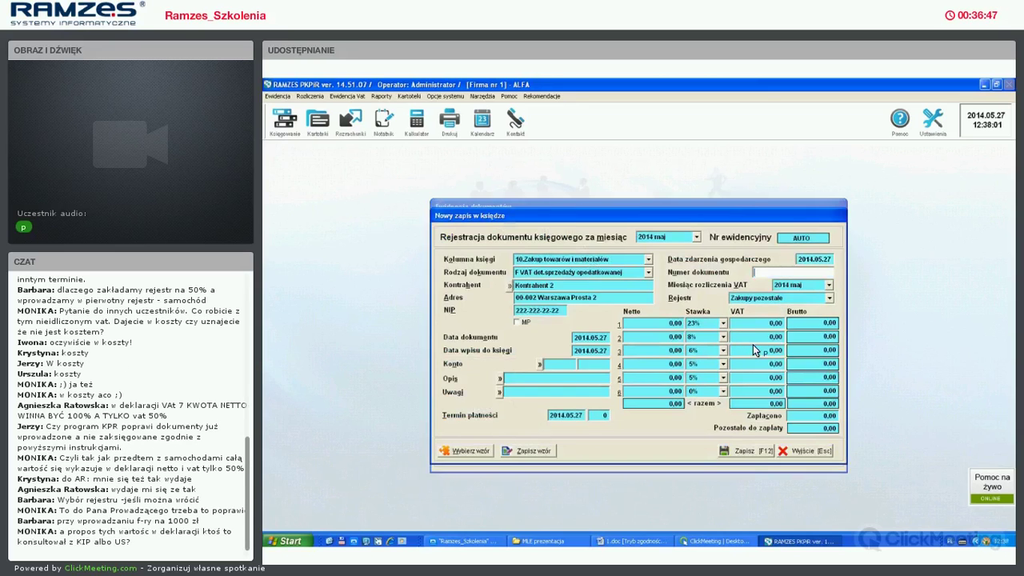
key(Return)
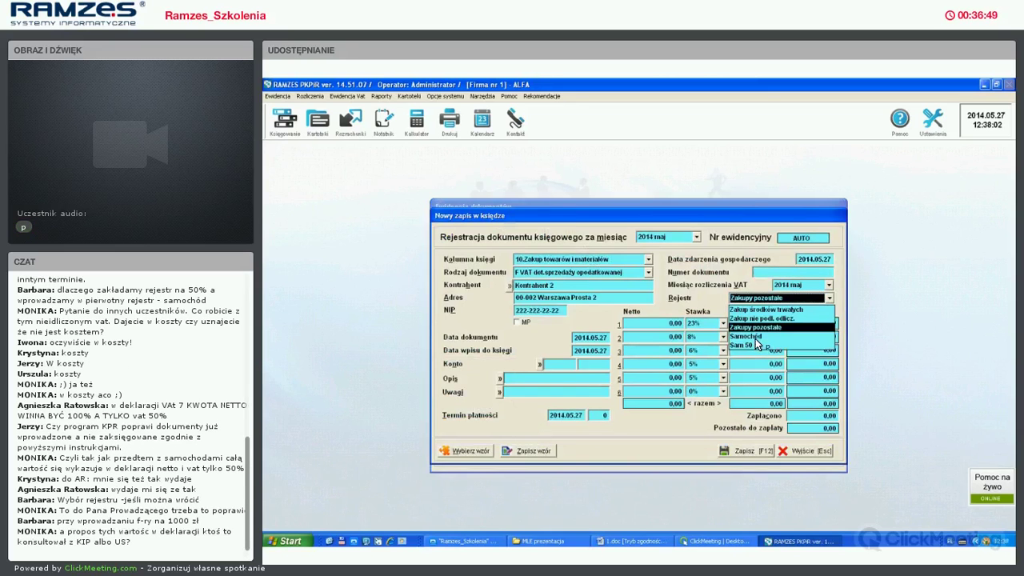
click(755, 336)
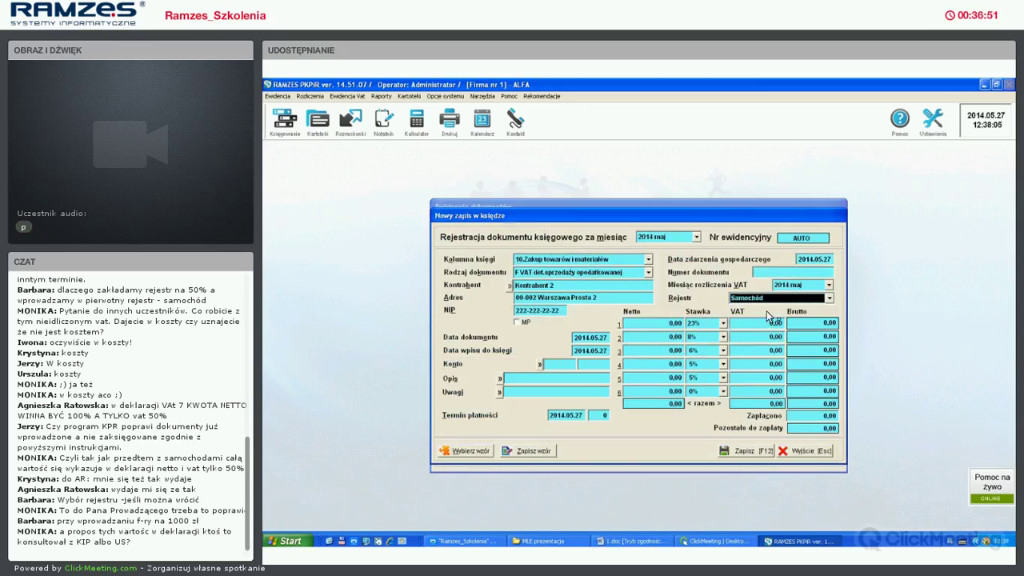
key(Return)
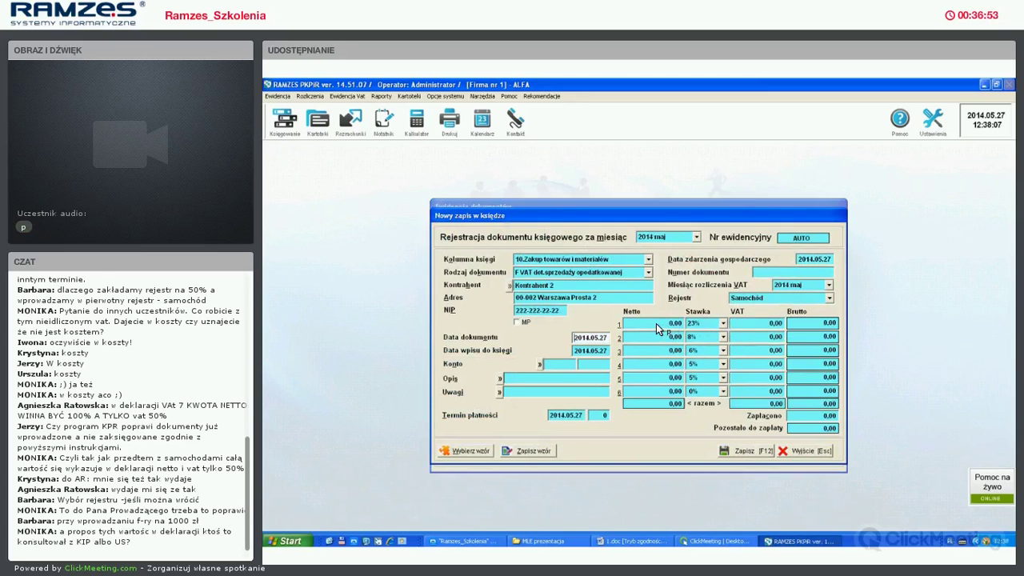
Enter a net amount of 1000 at 23% VAT and save the entry, accepting the updated paid amount and the duplicate document
click(655, 324)
text(100,0)
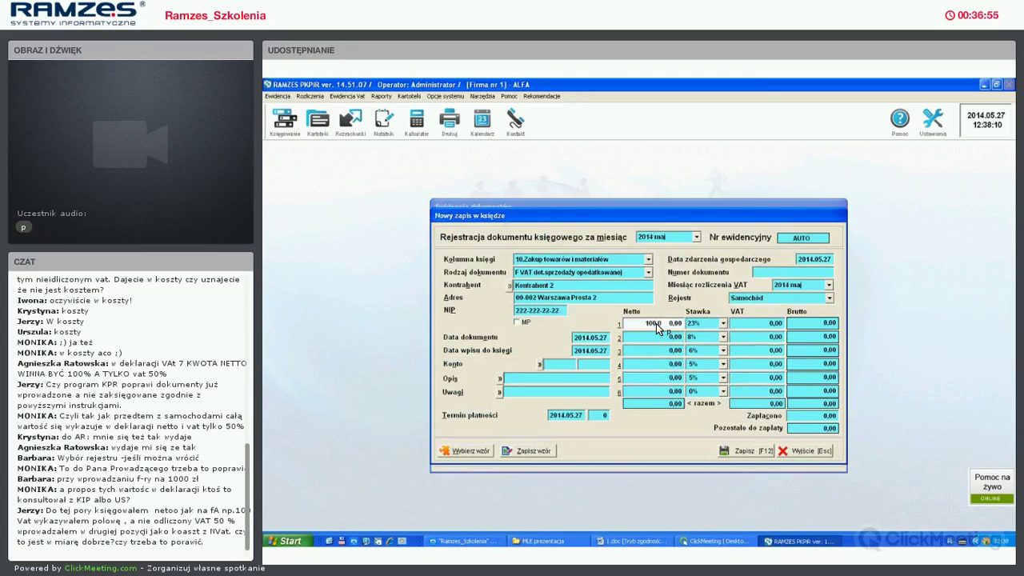
key(Return)
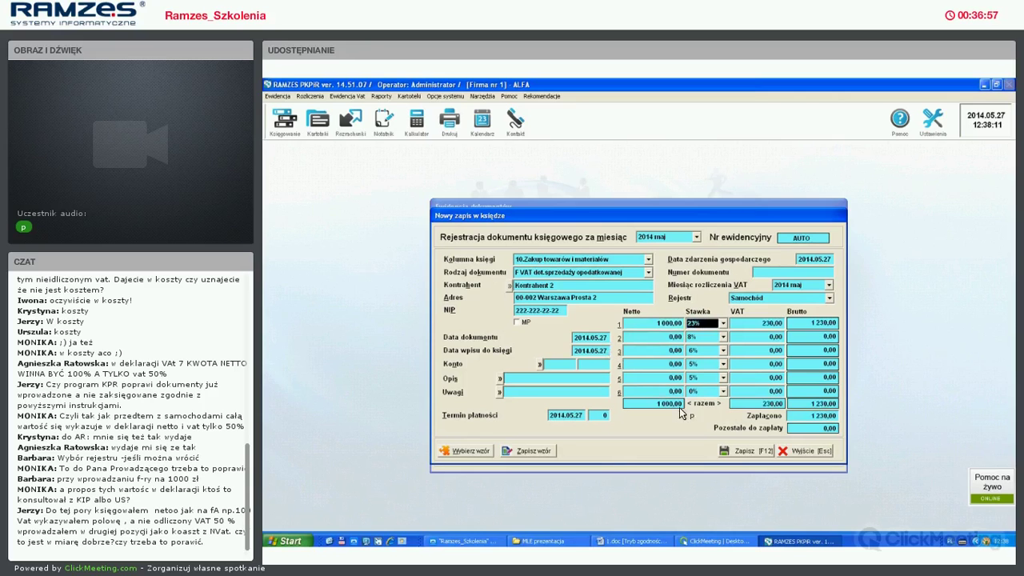
click(752, 454)
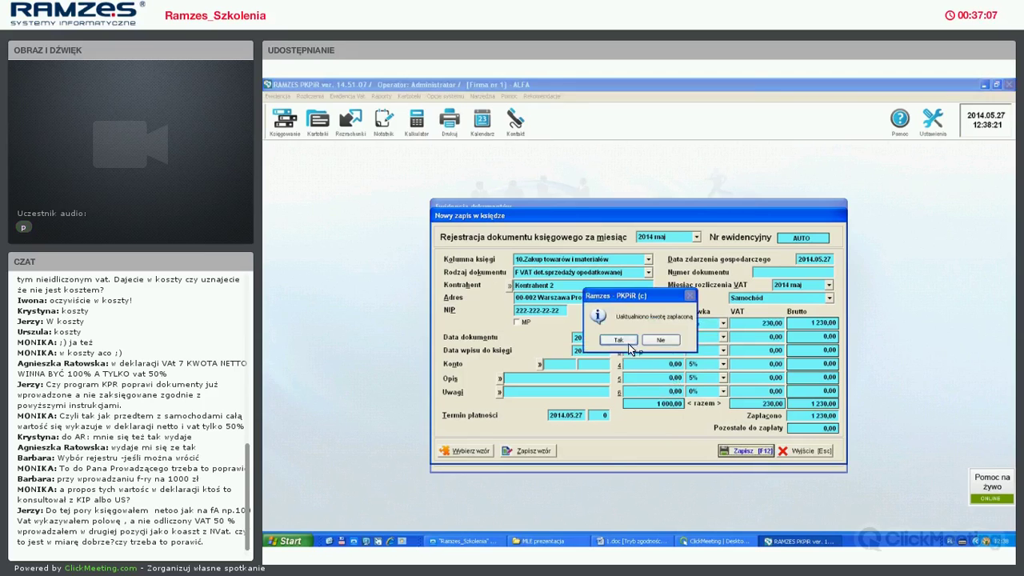
click(618, 339)
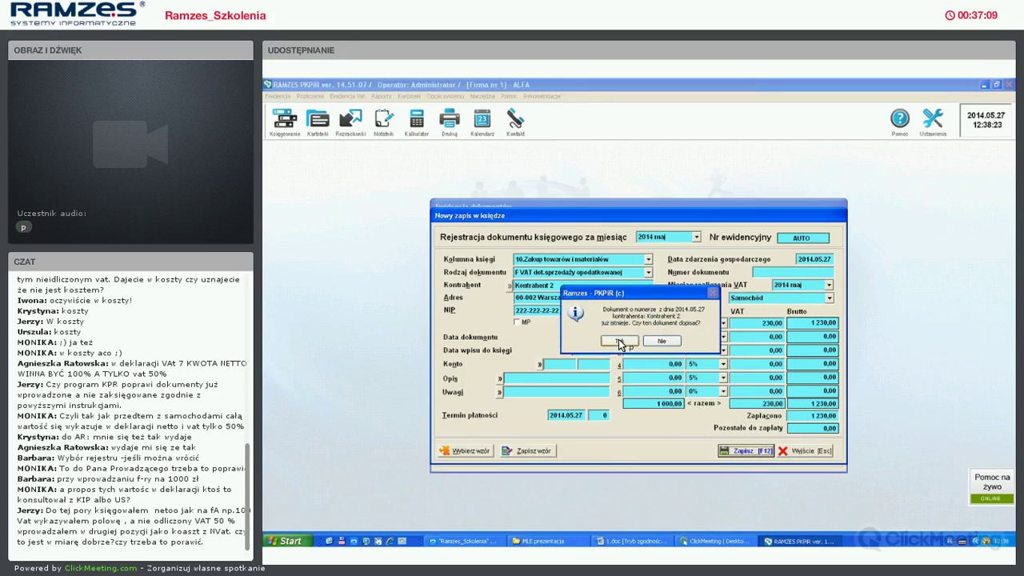
key(Return)
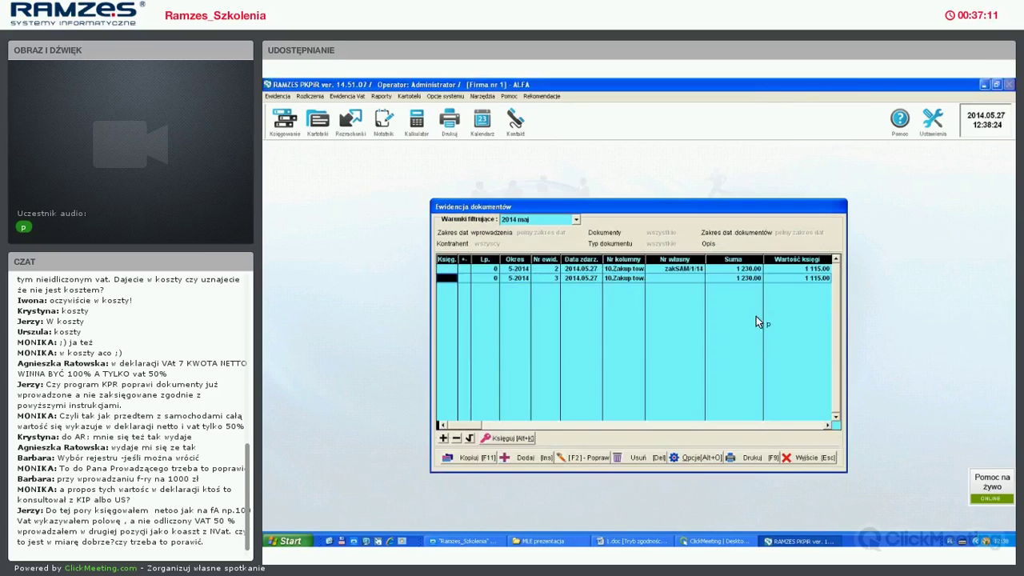
Reopen the new register entry, set its document number to 7979 and save the correction
double_click(770, 276)
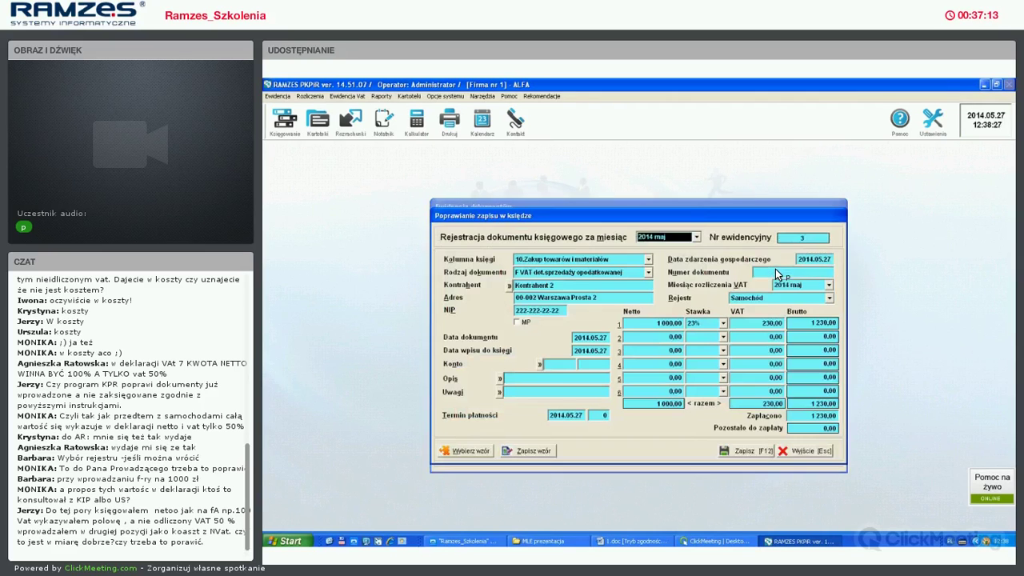
text(7979)
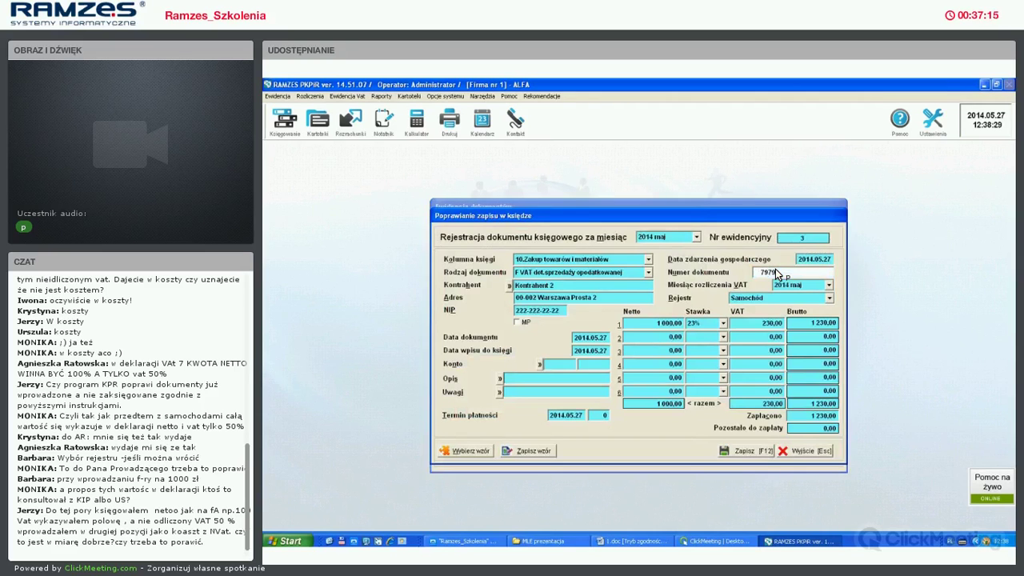
key(F12)
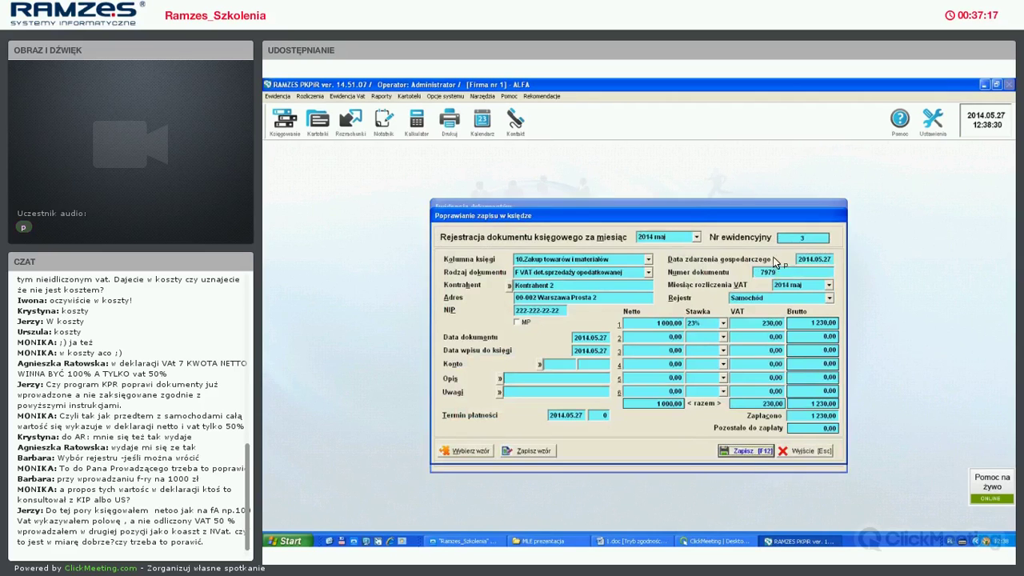
key(Return)
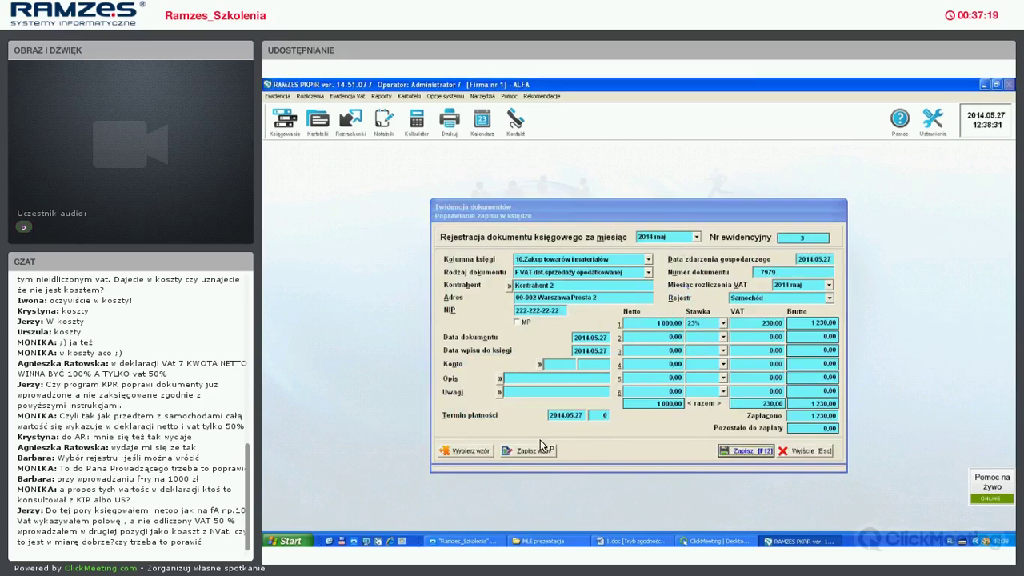
Check the webinar window for new chat messages, then return to RAMZES PKPiR with the document register closed
key(alt+Tab)
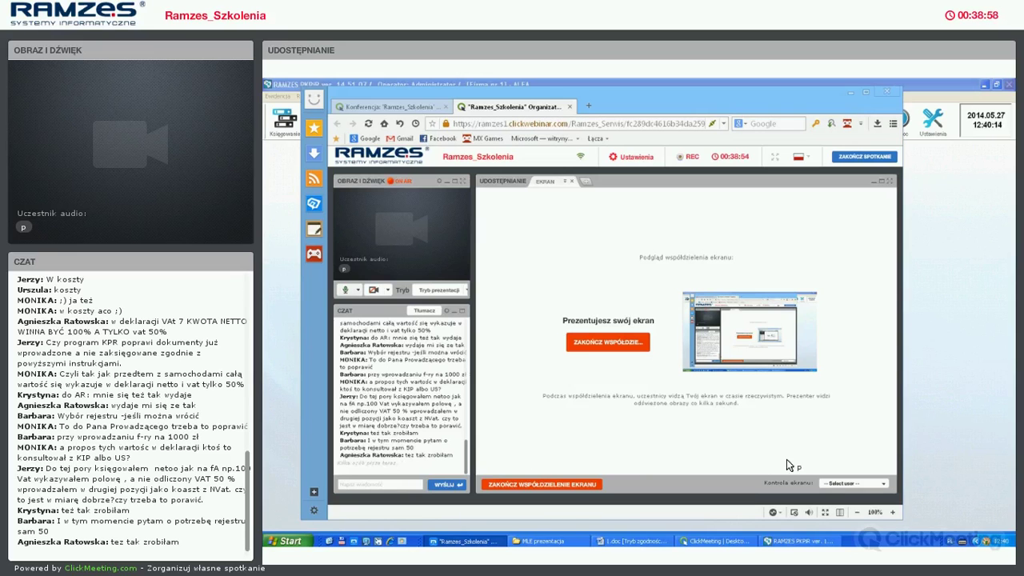
key(alt+Tab)
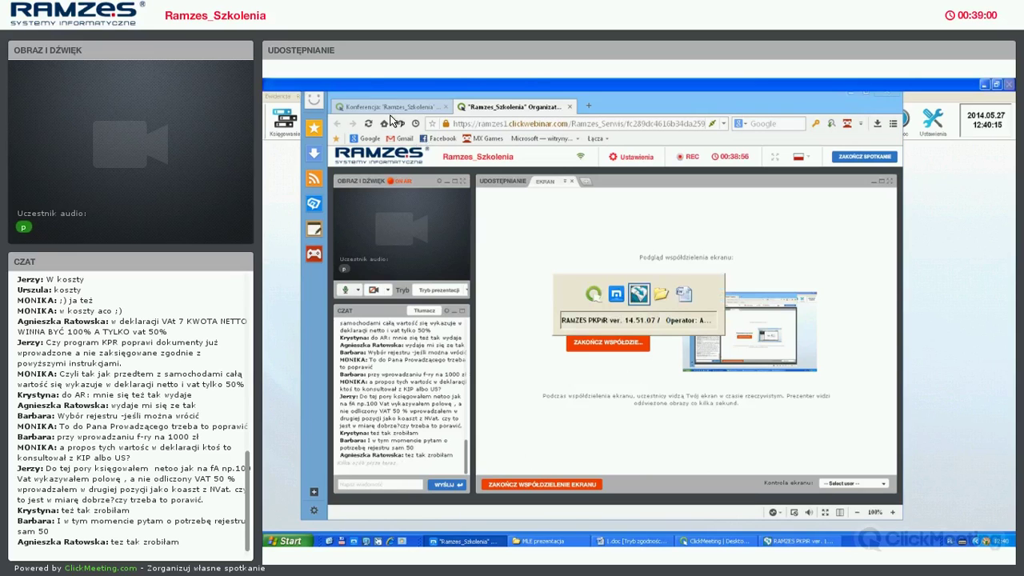
key(Escape)
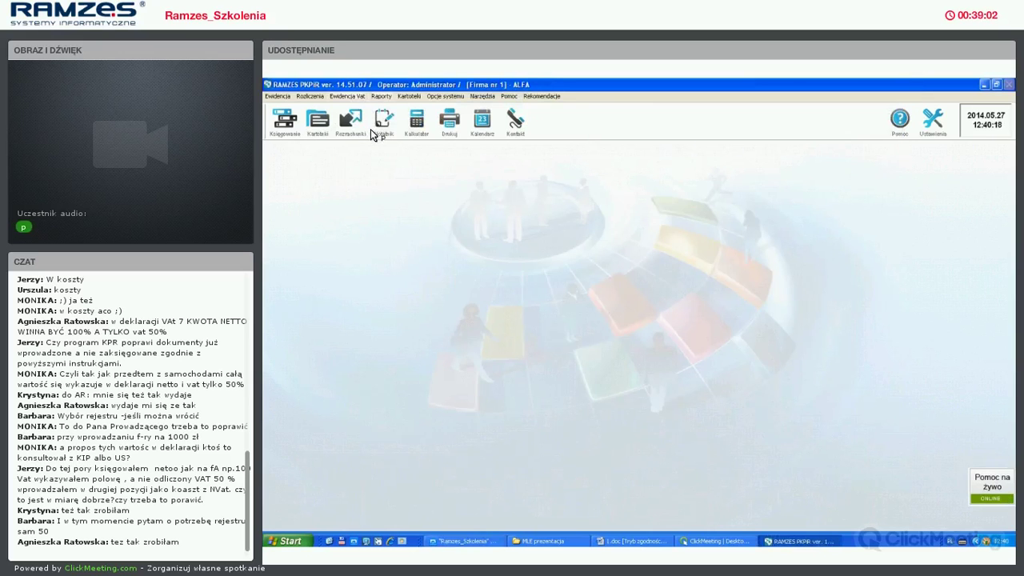
Open the VAT-7 declaration for May 2014 and view section D with the input tax settlement
click(347, 96)
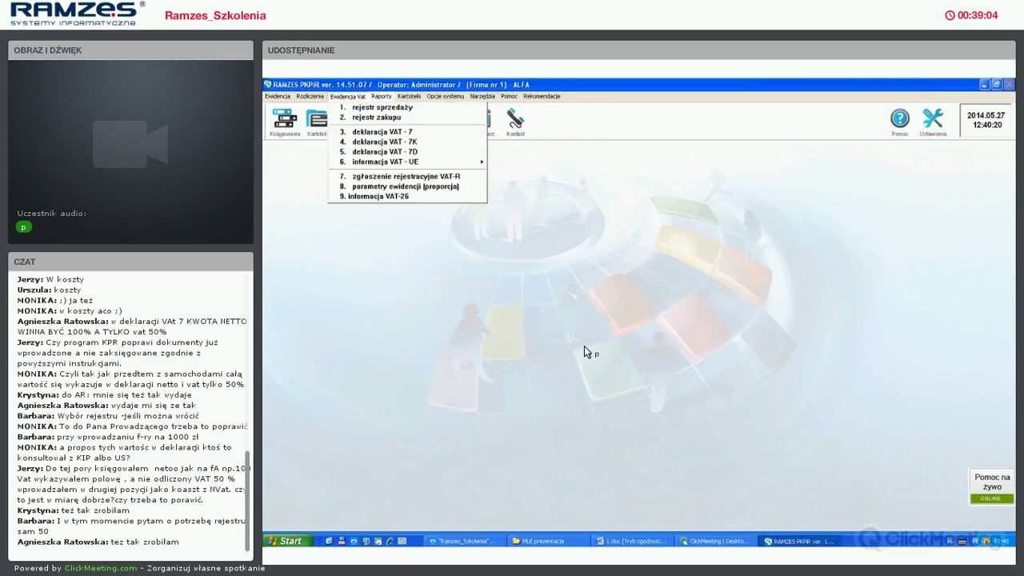
click(382, 132)
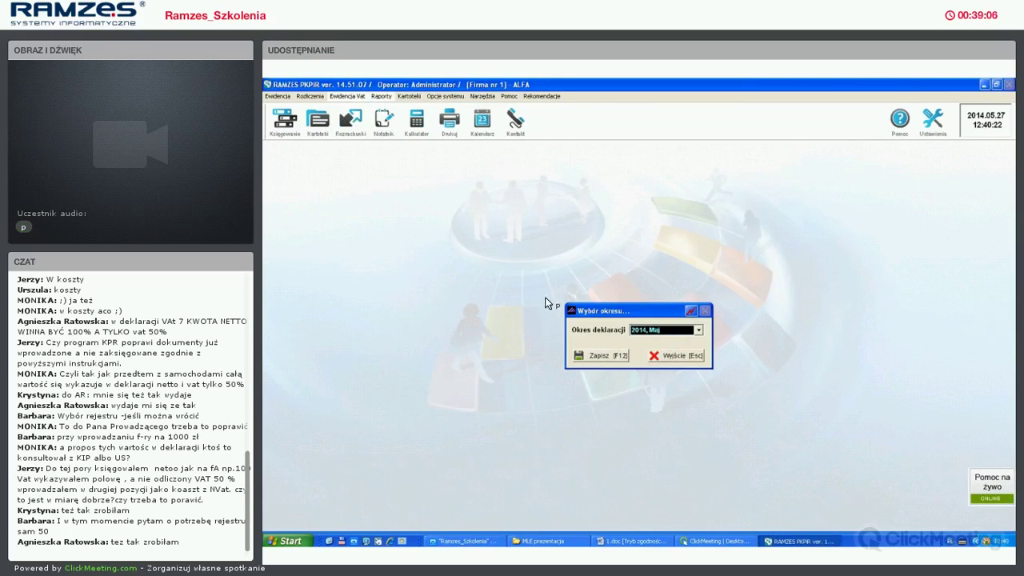
click(592, 355)
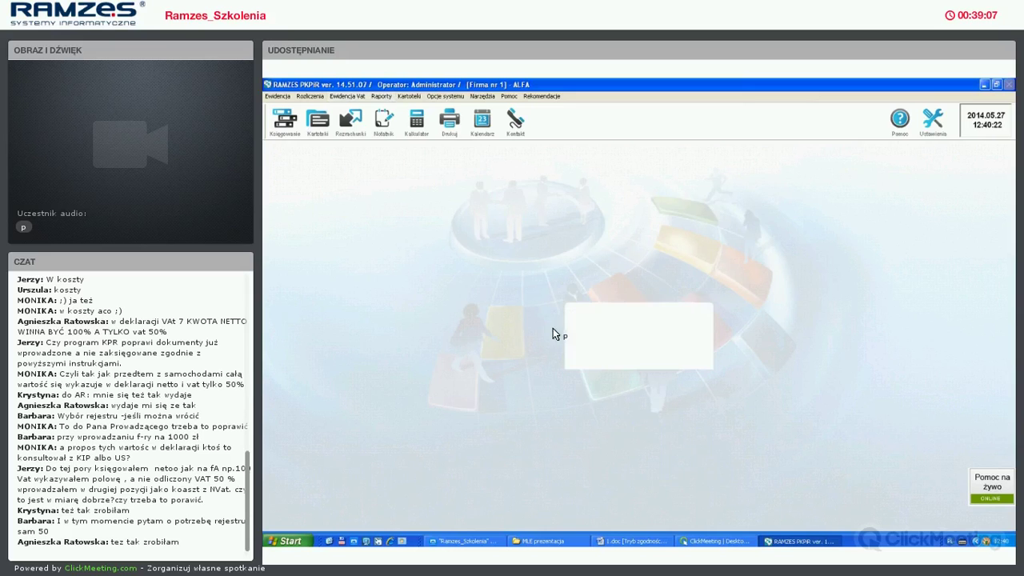
click(486, 214)
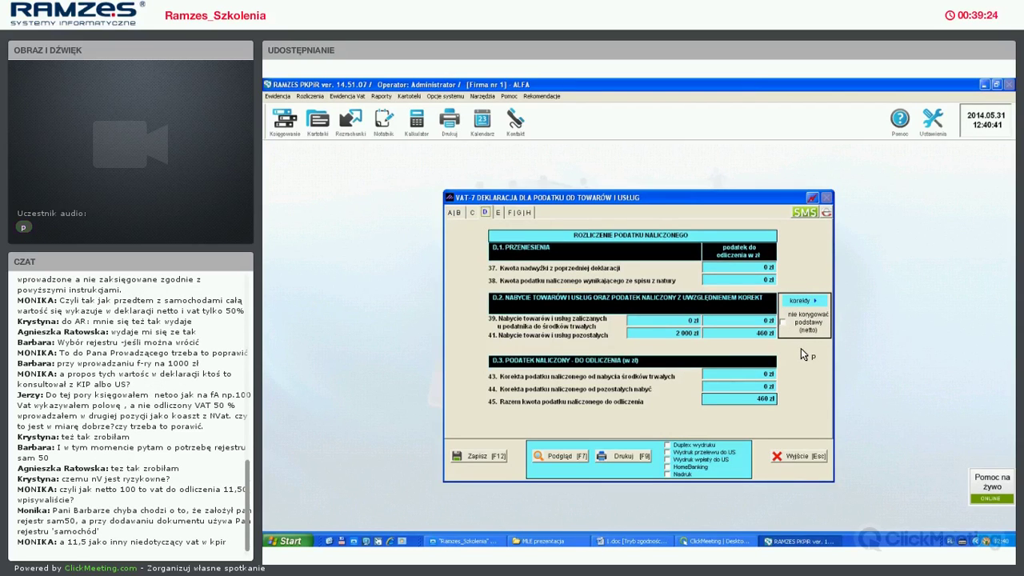
Check the webinar window for new chat messages, then return to RAMZES PKPiR and close the VAT-7 declaration
key(alt+Tab)
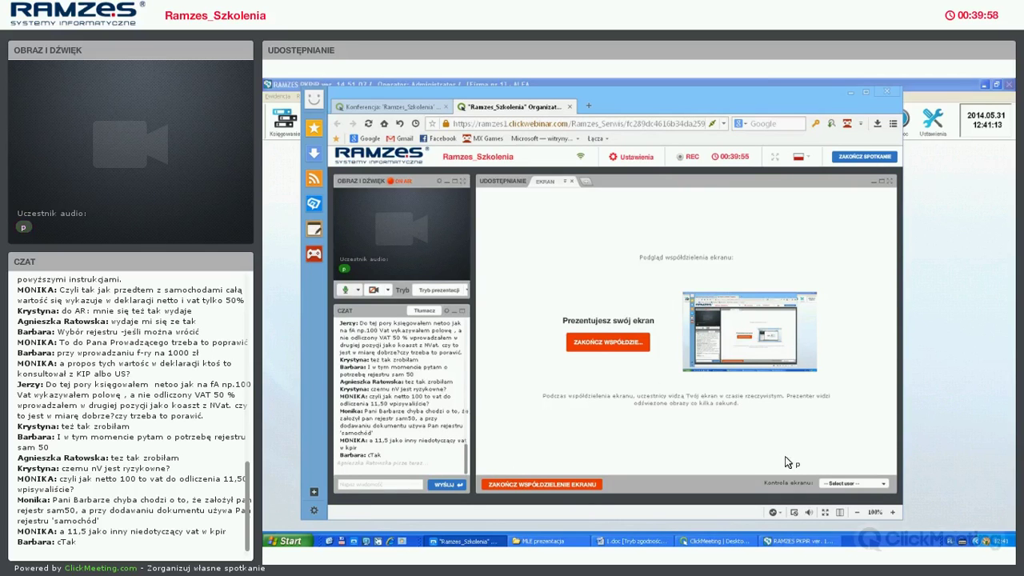
key(alt+Tab)
key(alt+Tab)
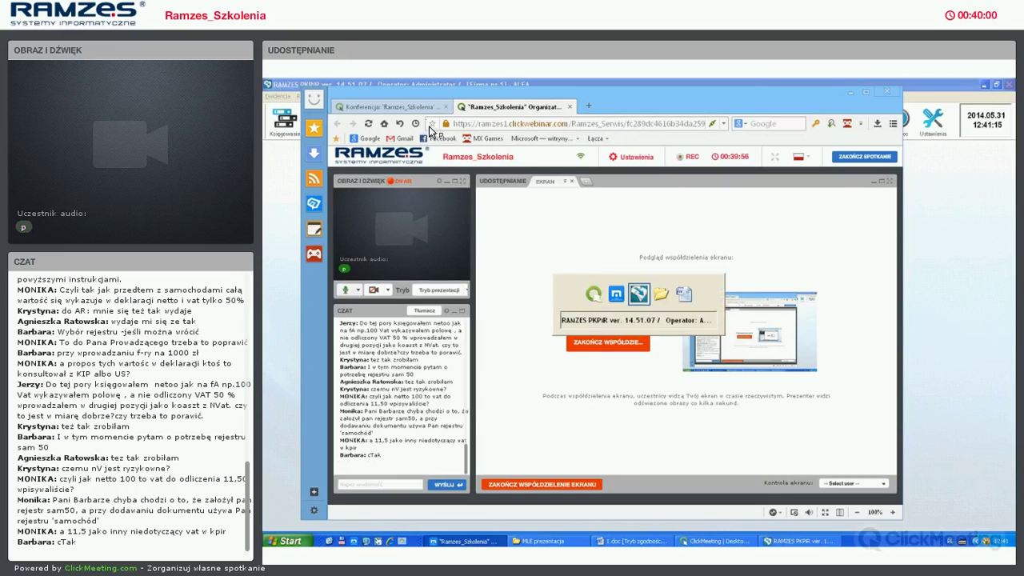
key(Escape)
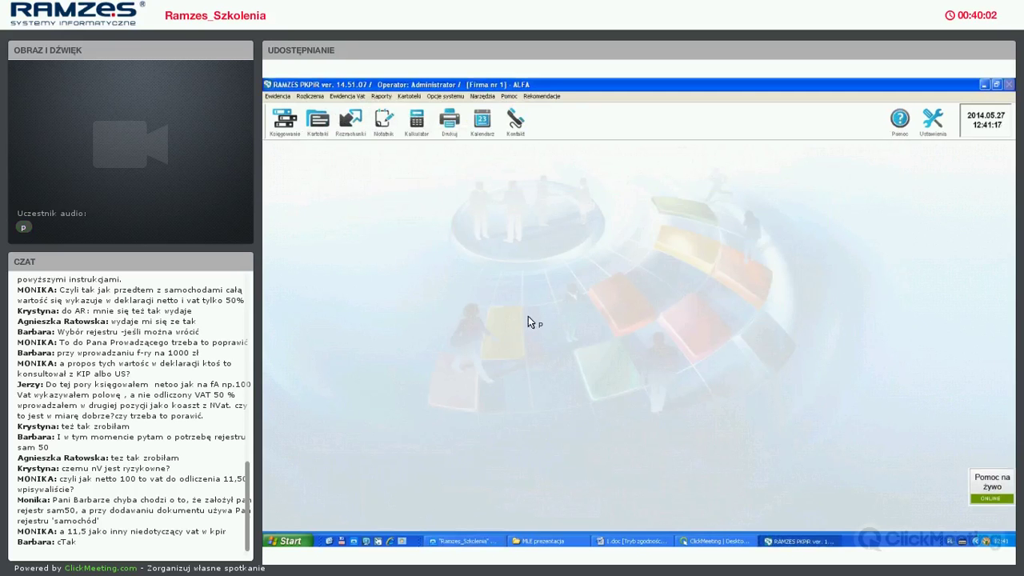
Open the Kartoteka Rejestrów VAT list of VAT registers
key(alt+k)
key(Down)
key(Down)
key(Down)
key(Down)
key(Down)
key(Up)
key(Return)
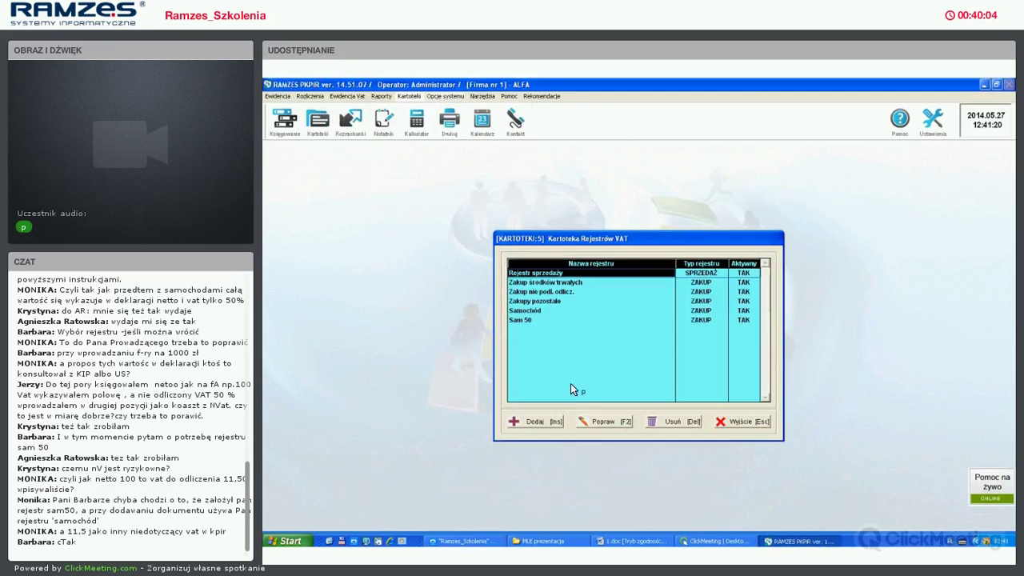
Open the Samochód register for correction, view its input VAT settlement options and close it without changes
click(535, 310)
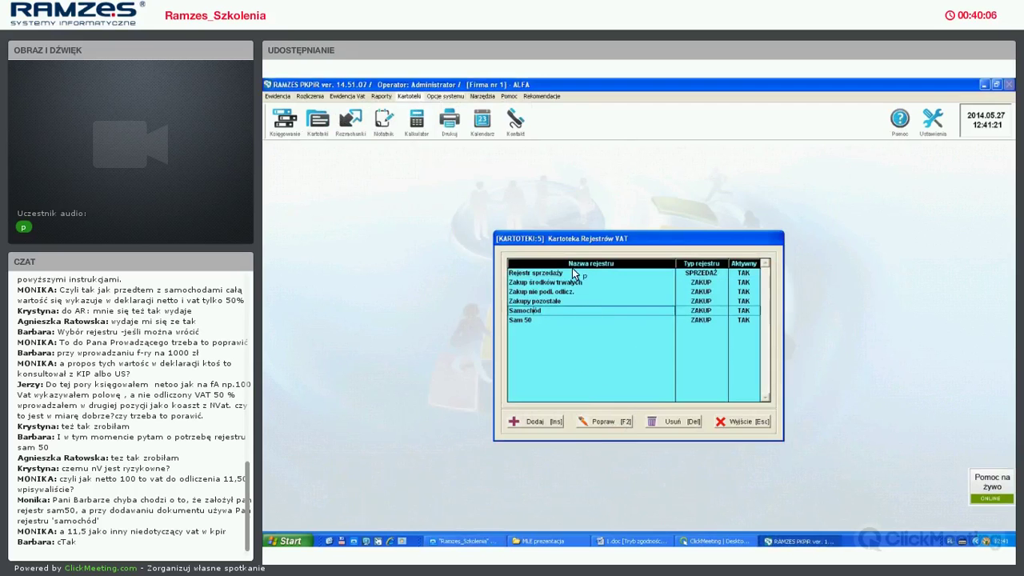
key(F2)
click(557, 347)
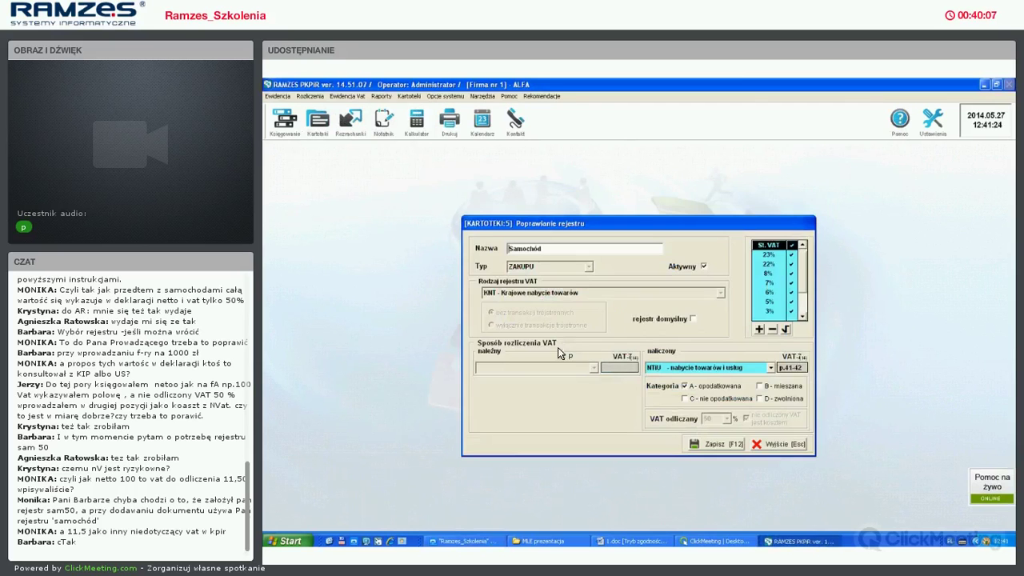
click(679, 368)
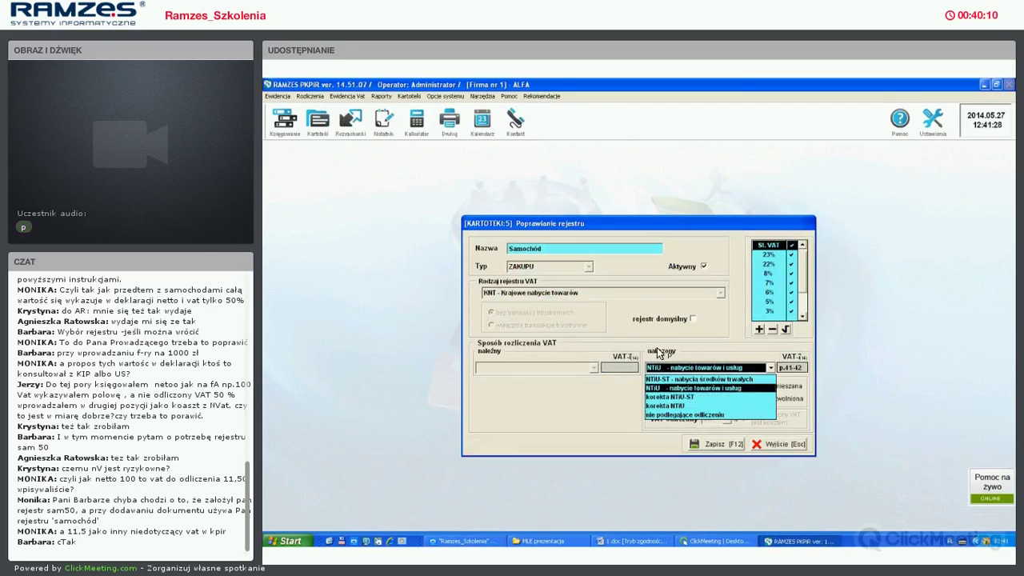
click(566, 289)
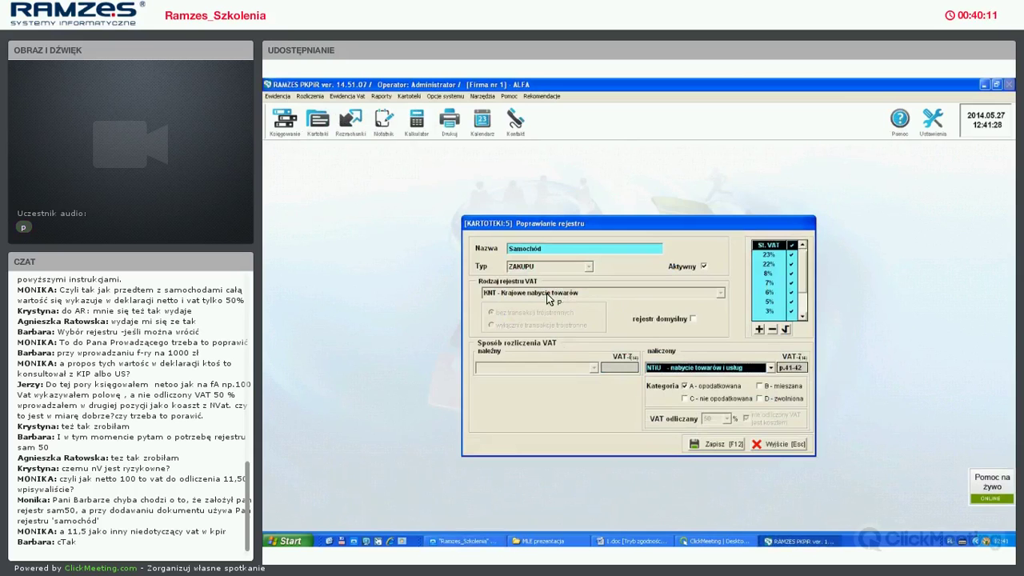
click(729, 438)
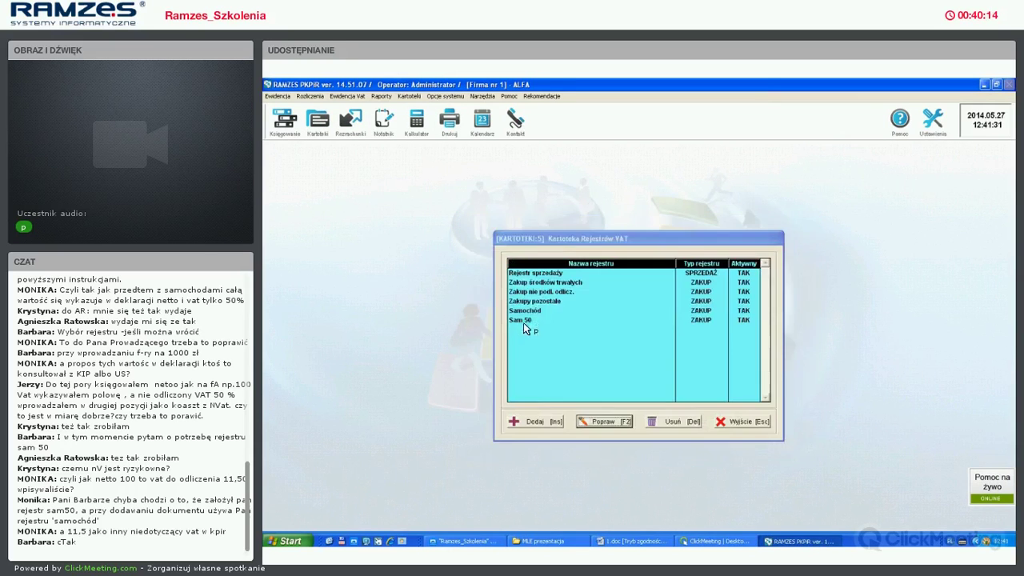
Start a new purchase VAT register and set its input VAT settlement to NTiU - nabycie towarów i usług
key(Down)
click(542, 424)
key(Return)
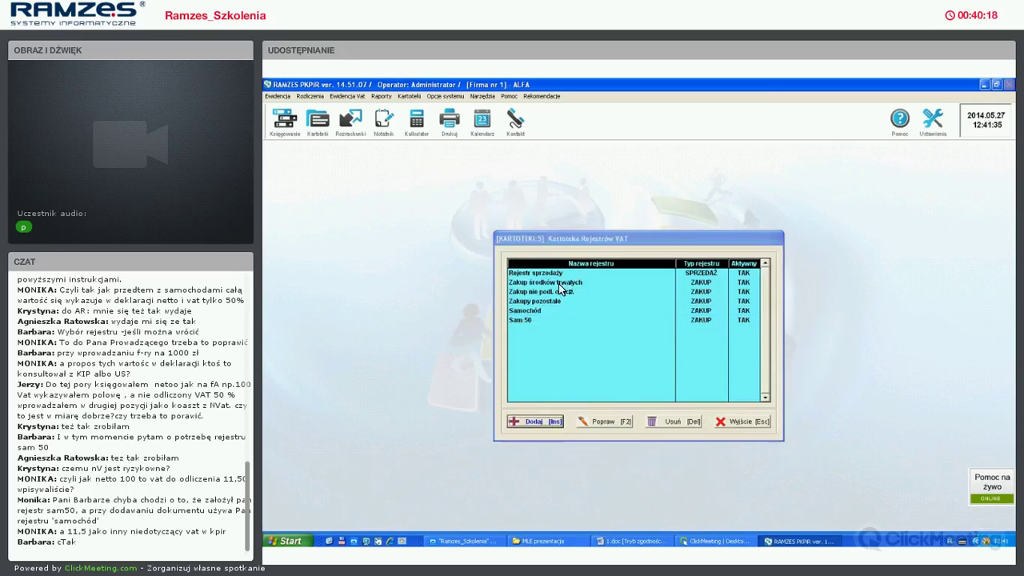
click(569, 268)
click(559, 290)
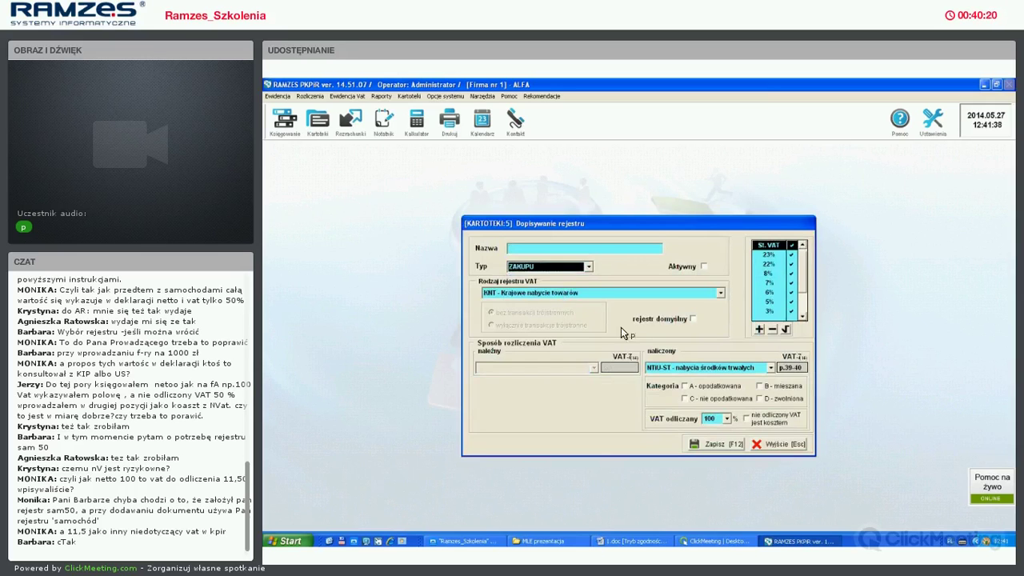
key(Tab)
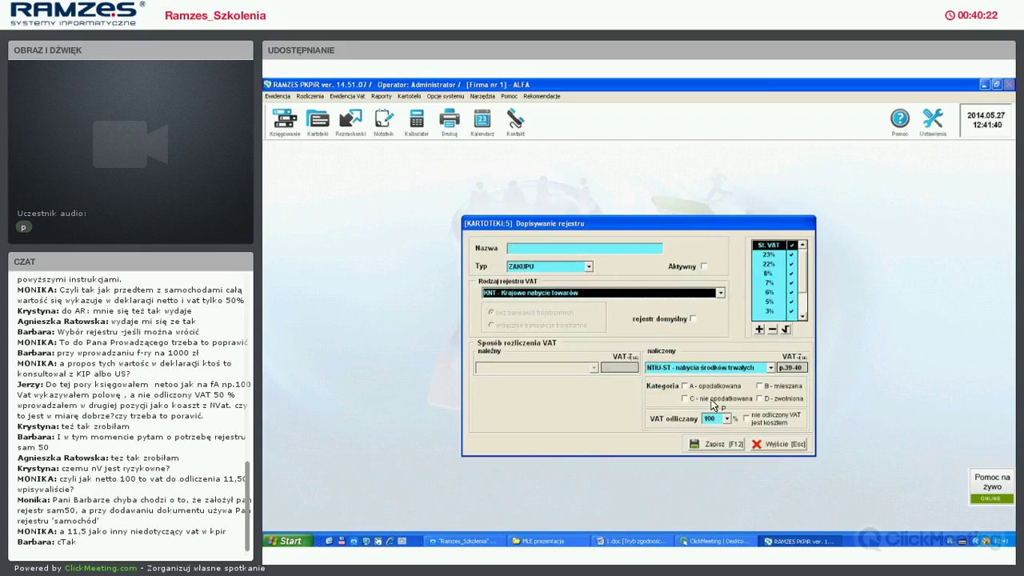
key(Tab)
key(Down)
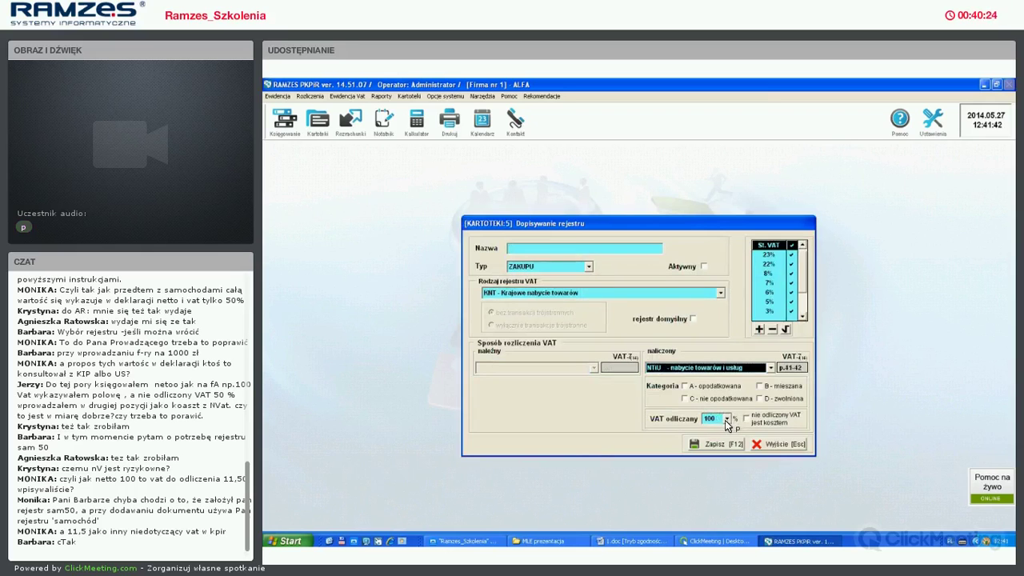
Assign category A - opodatkowana and 50% deductible VAT to the new register, then leave it without saving
click(685, 386)
click(727, 419)
click(726, 418)
click(716, 395)
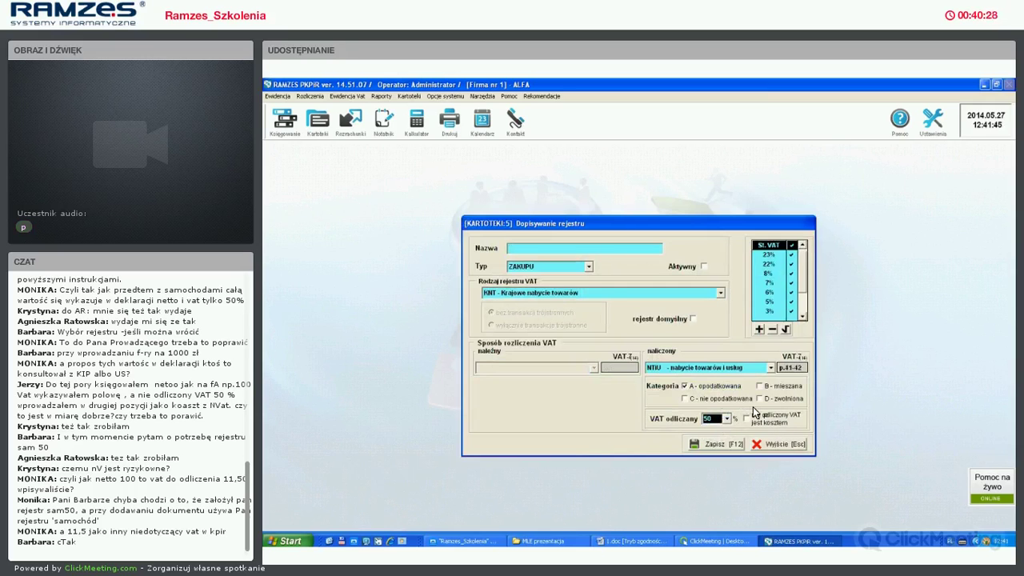
key(F12)
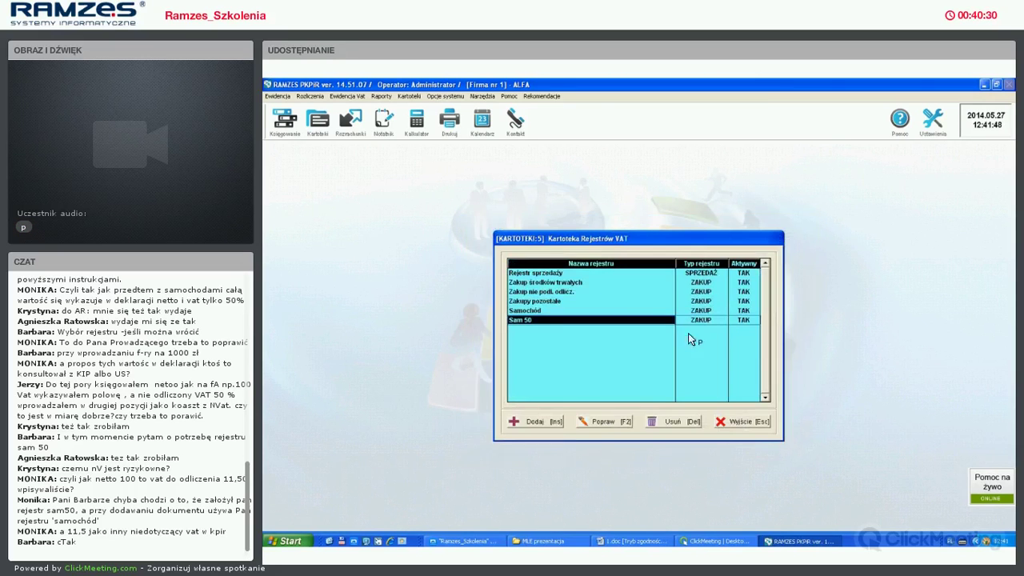
Check the webinar chat, then return to RAMZES PKPiR and view the Samochód register's settings before closing them
click(506, 421)
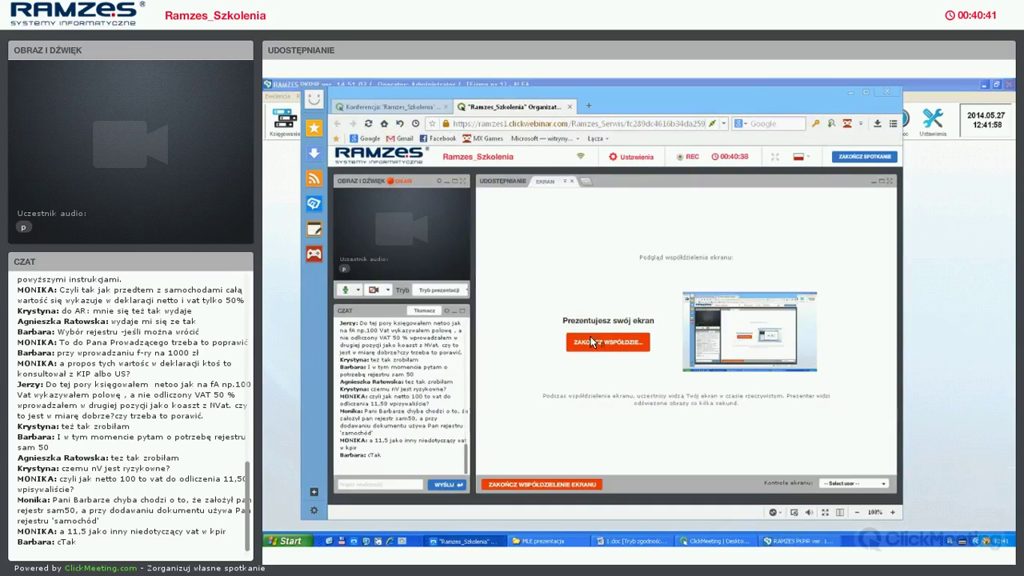
key(alt+Tab)
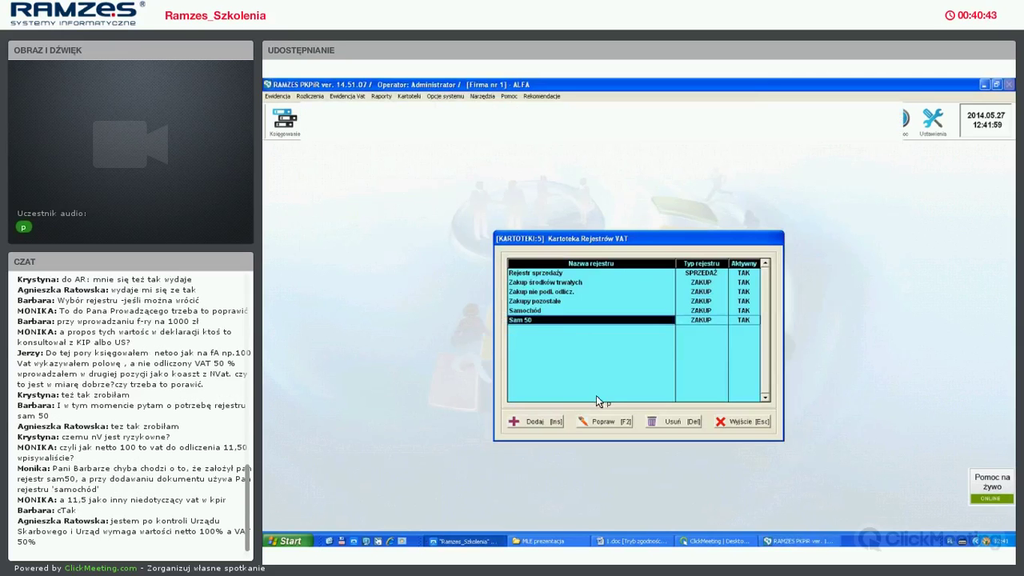
key(Up)
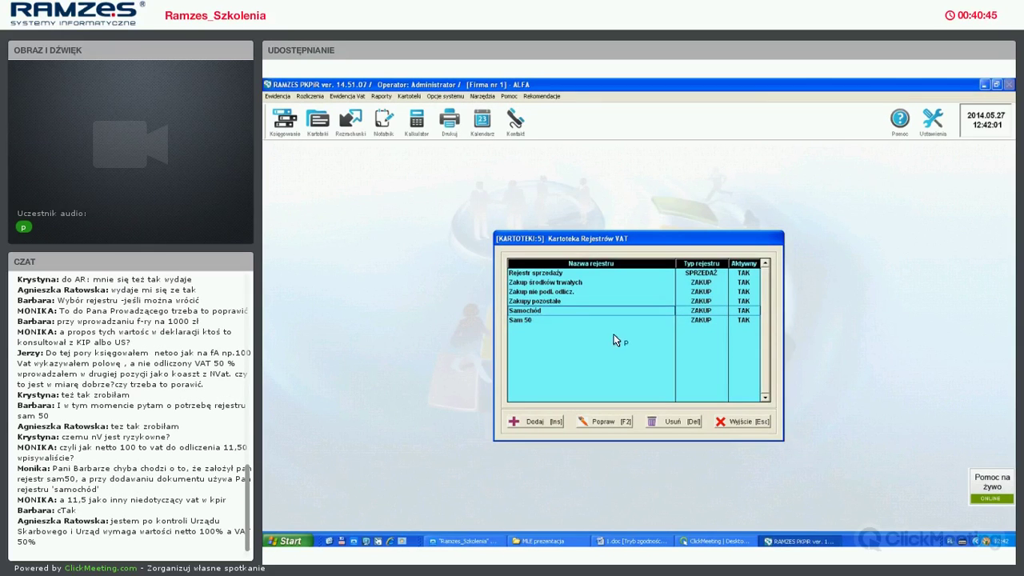
key(F2)
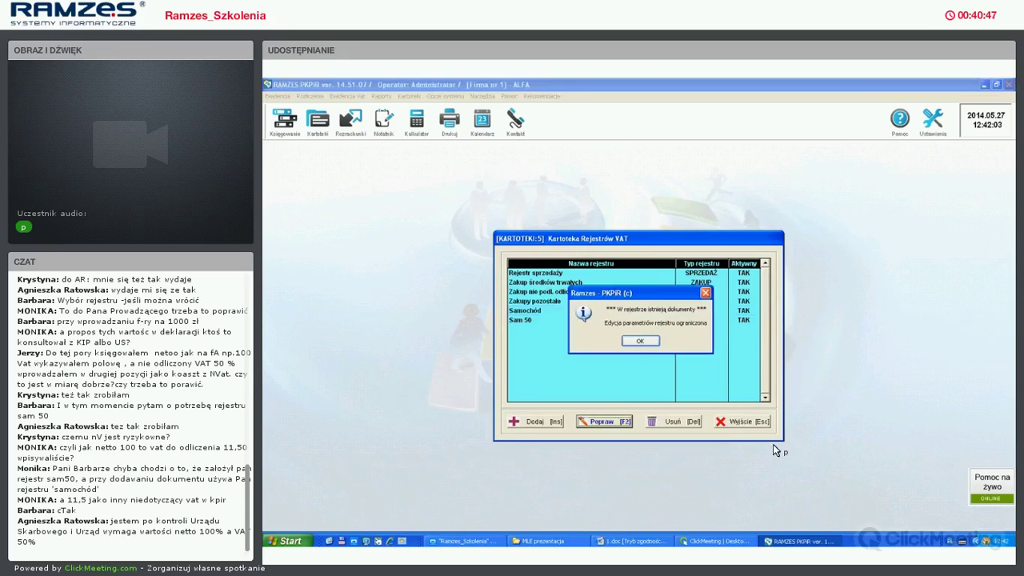
key(Return)
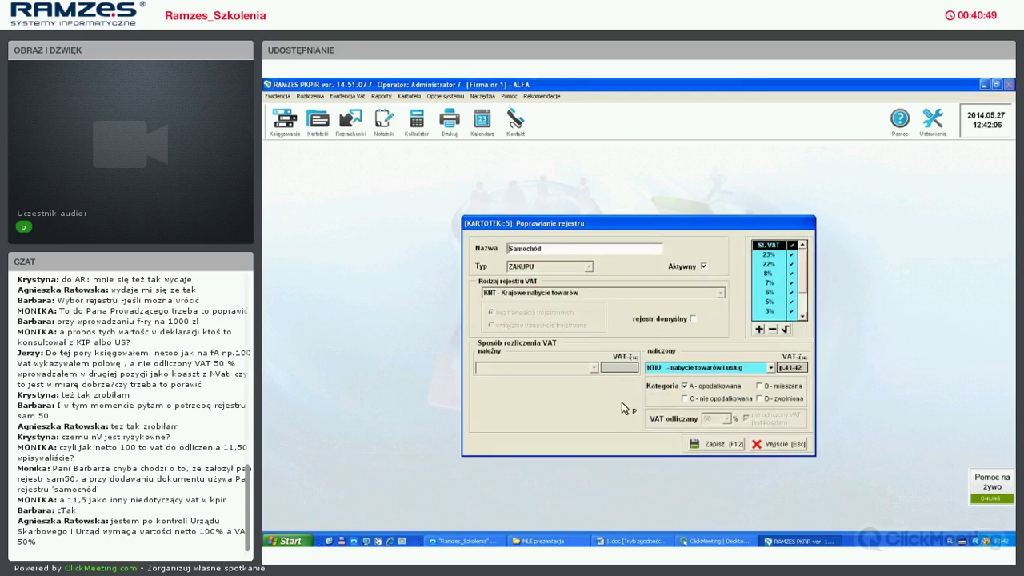
key(Escape)
Open the Sam 50 register, view its available deductible VAT percentages and close it without changes
key(Down)
key(F2)
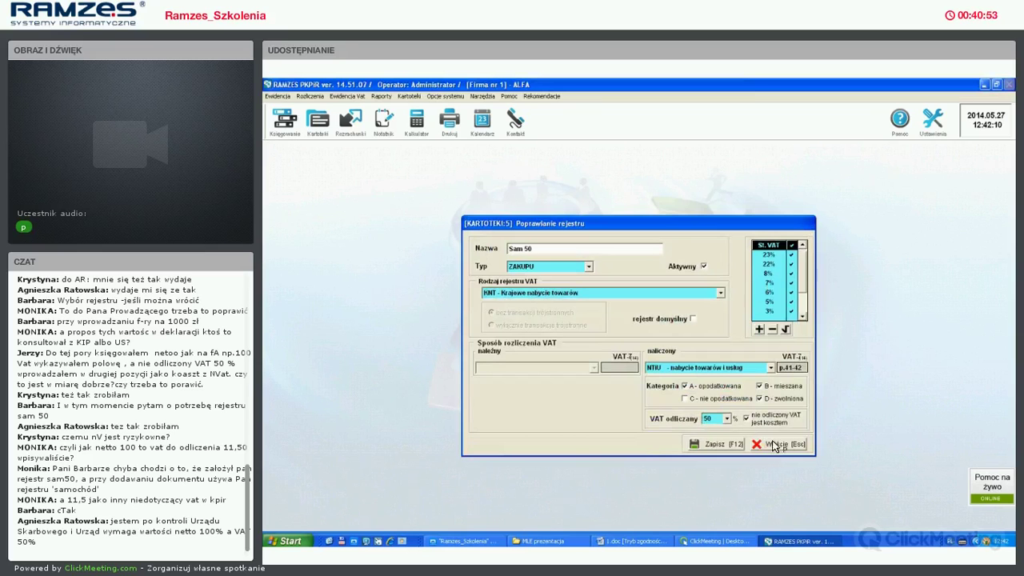
click(726, 419)
click(725, 421)
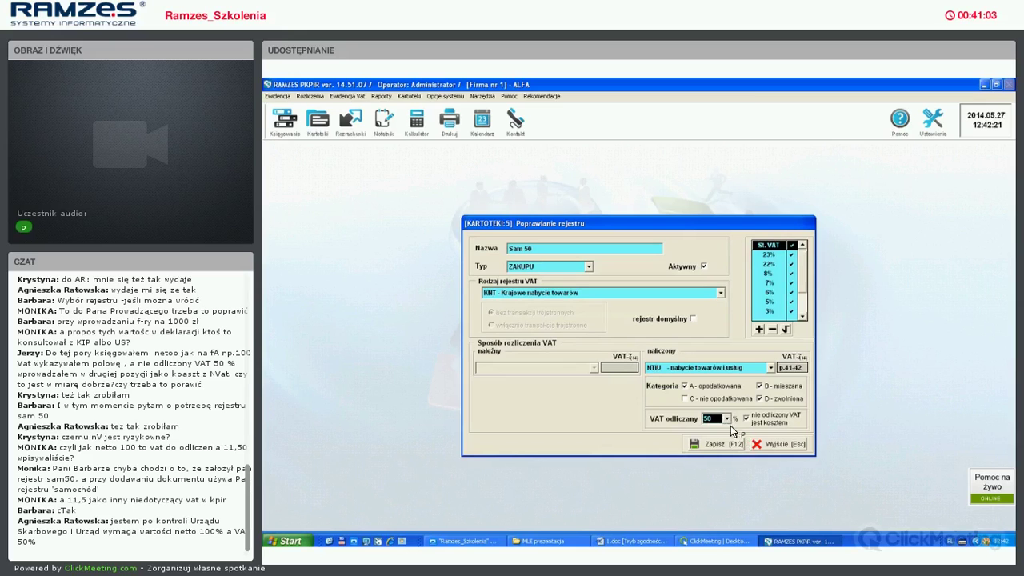
click(726, 419)
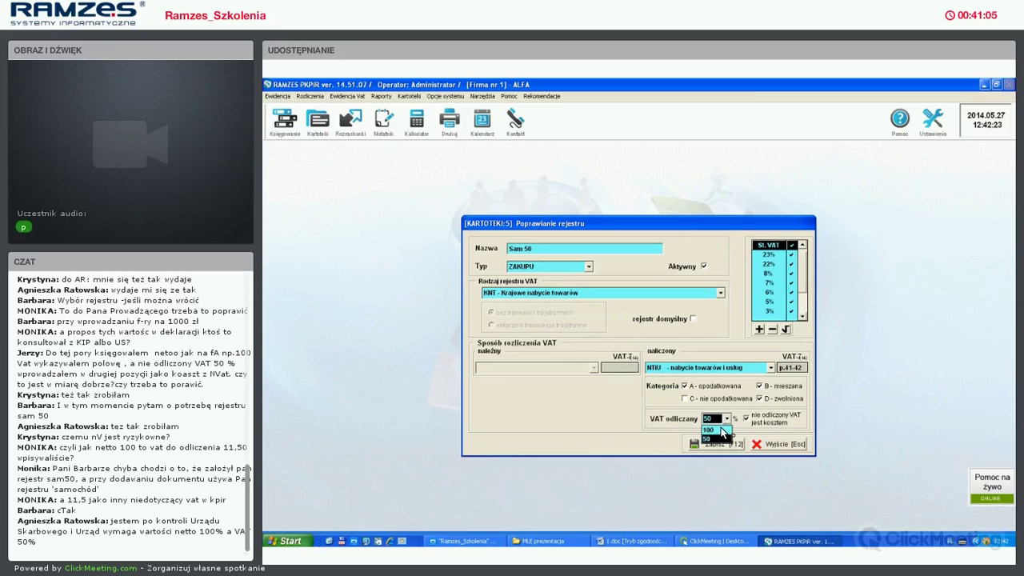
click(698, 367)
key(Escape)
Review the Samochód register's settings once more, then close them and the VAT register list
key(Up)
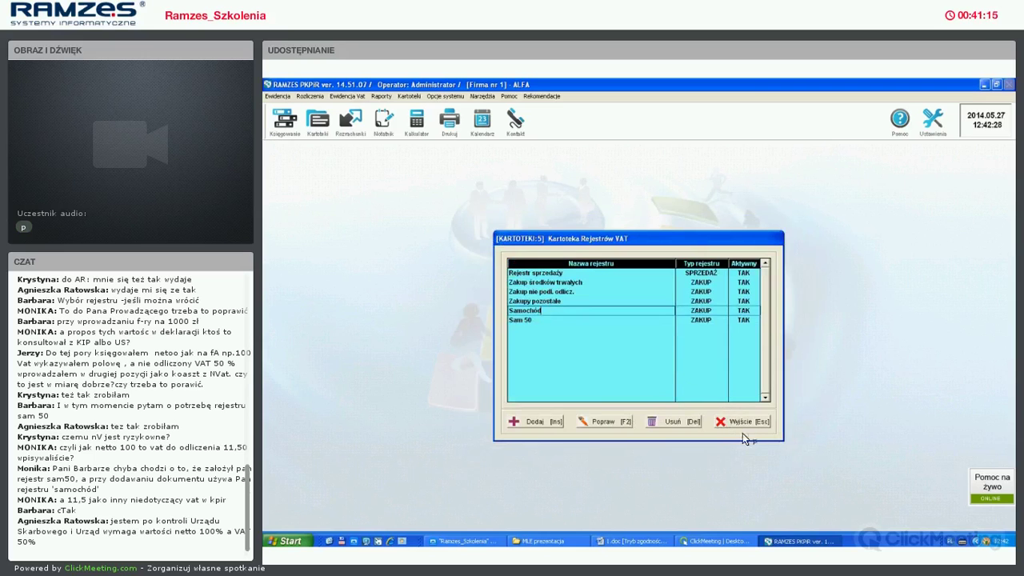
key(F2)
key(Return)
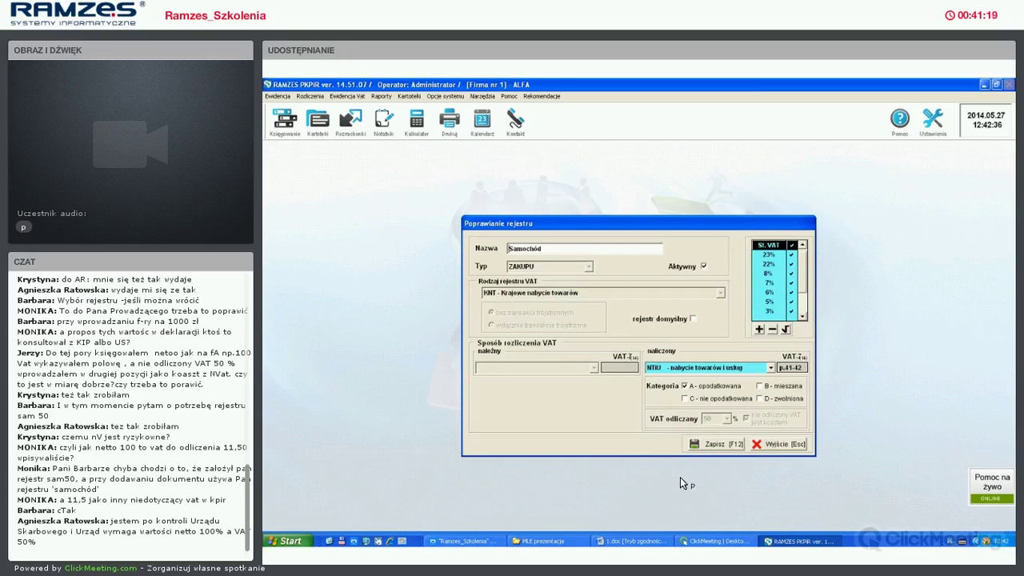
key(Escape)
key(Escape)
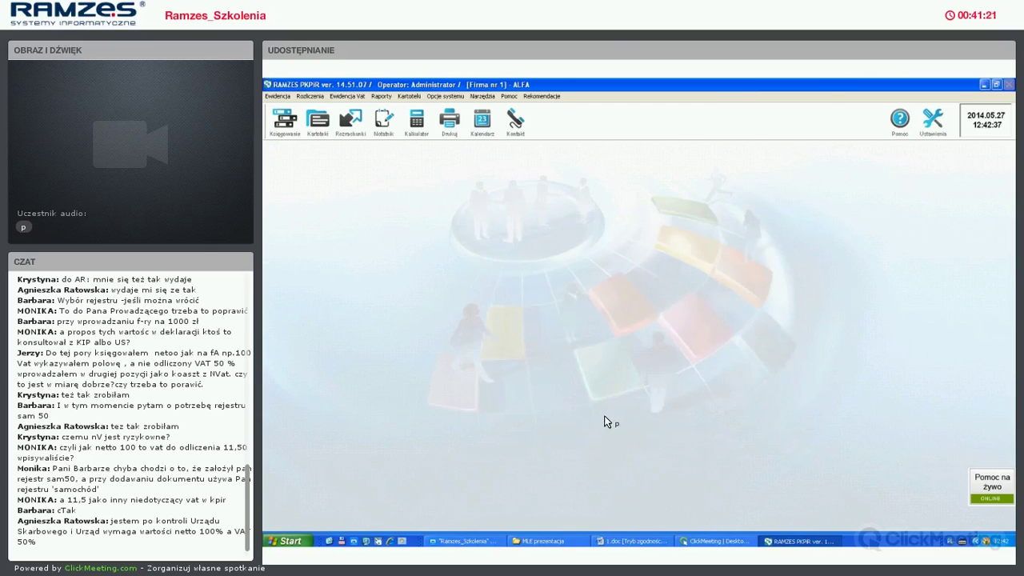
Switch to the webinar window and highlight the latest chat message about the tax office inspection
key(alt+Tab)
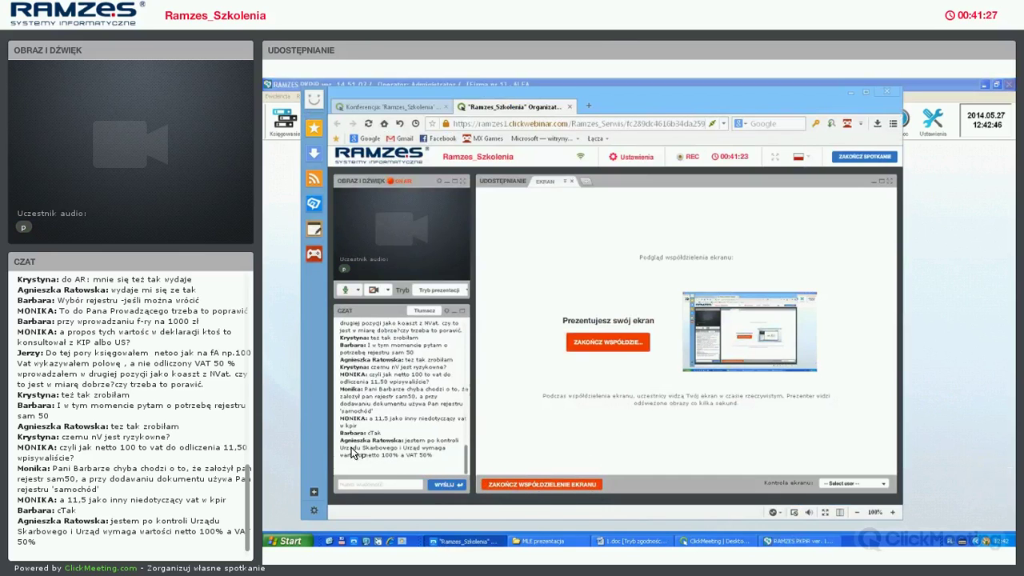
drag(390, 441, 419, 433)
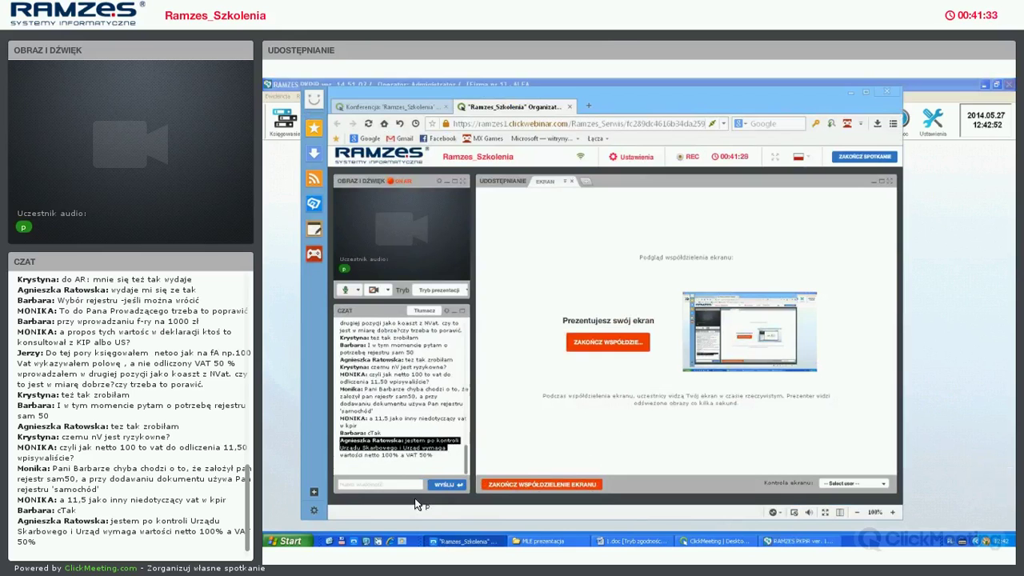